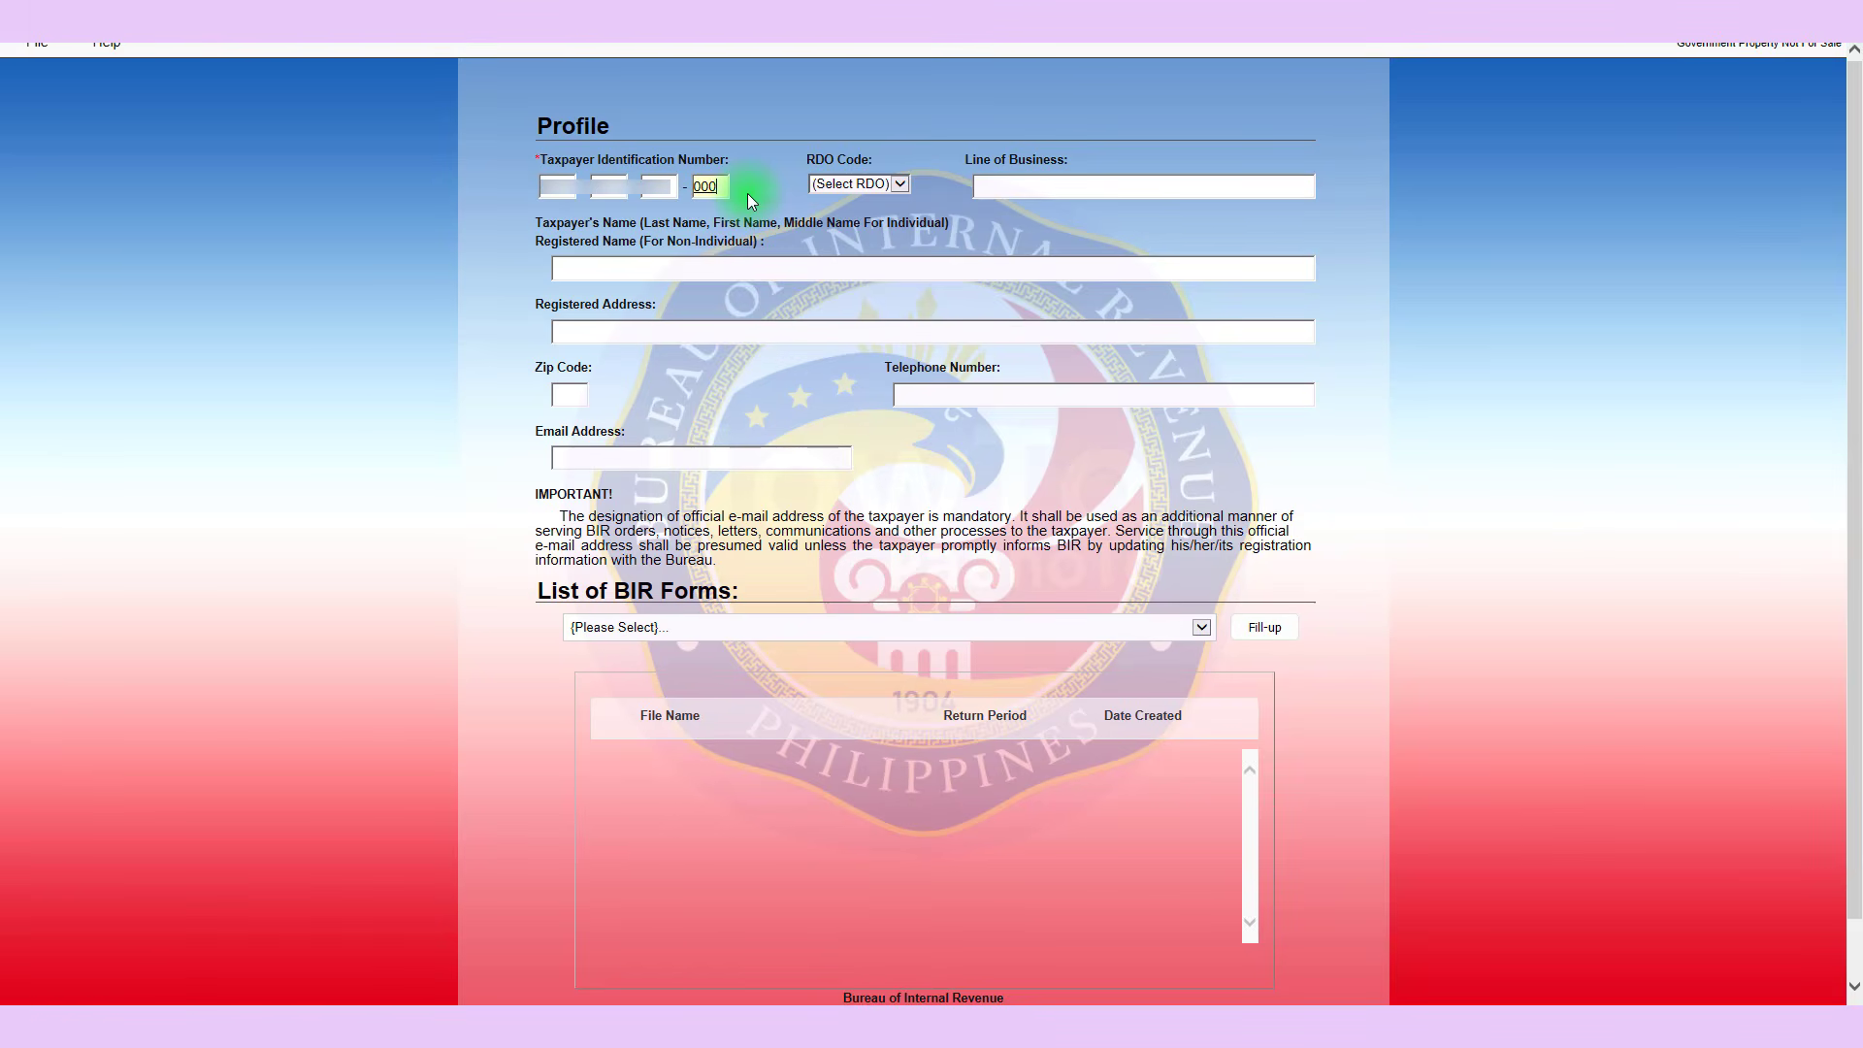
Load the saved taxpayer profile for the entered Taxpayer Identification Number.
{"action": "key", "text": "Tab"}
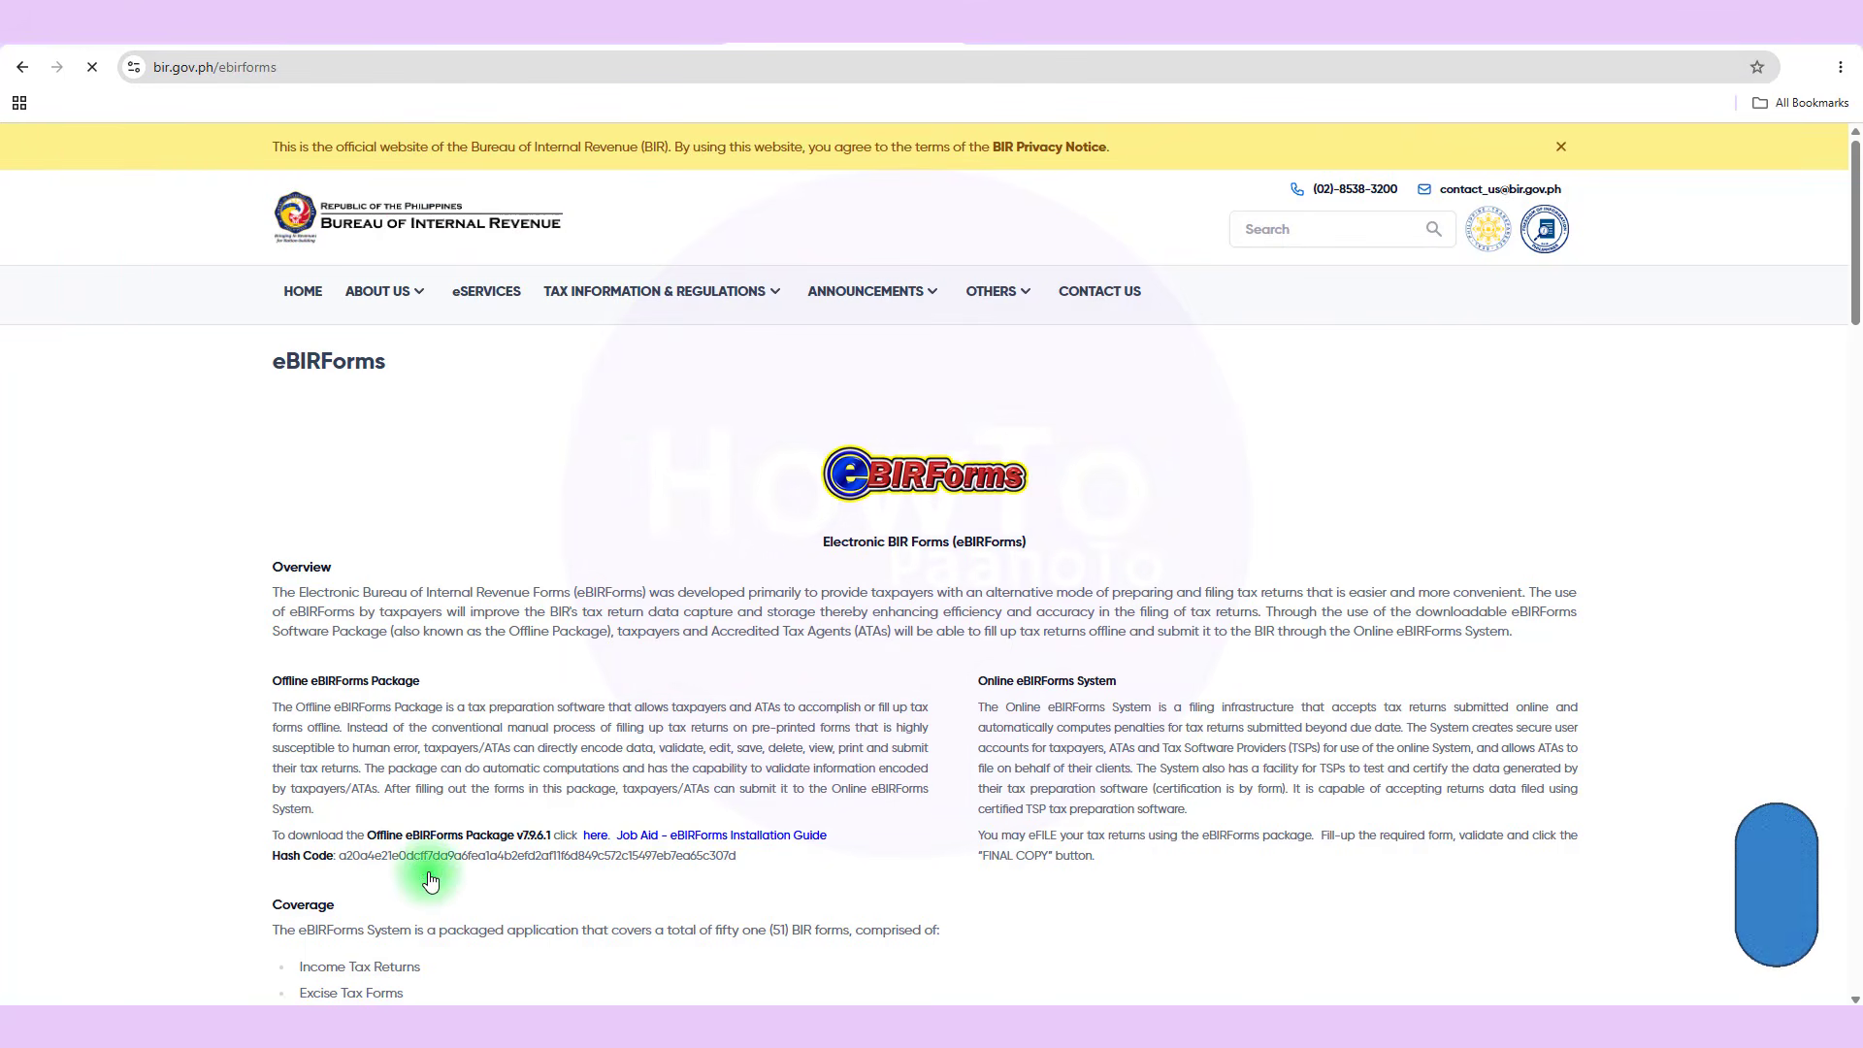
Download the Offline eBIRForms Package v7.9.6.1 from the BIR website and open the Job Aid installation guide.
{"action": "left_click", "coordinate": [594, 839]}
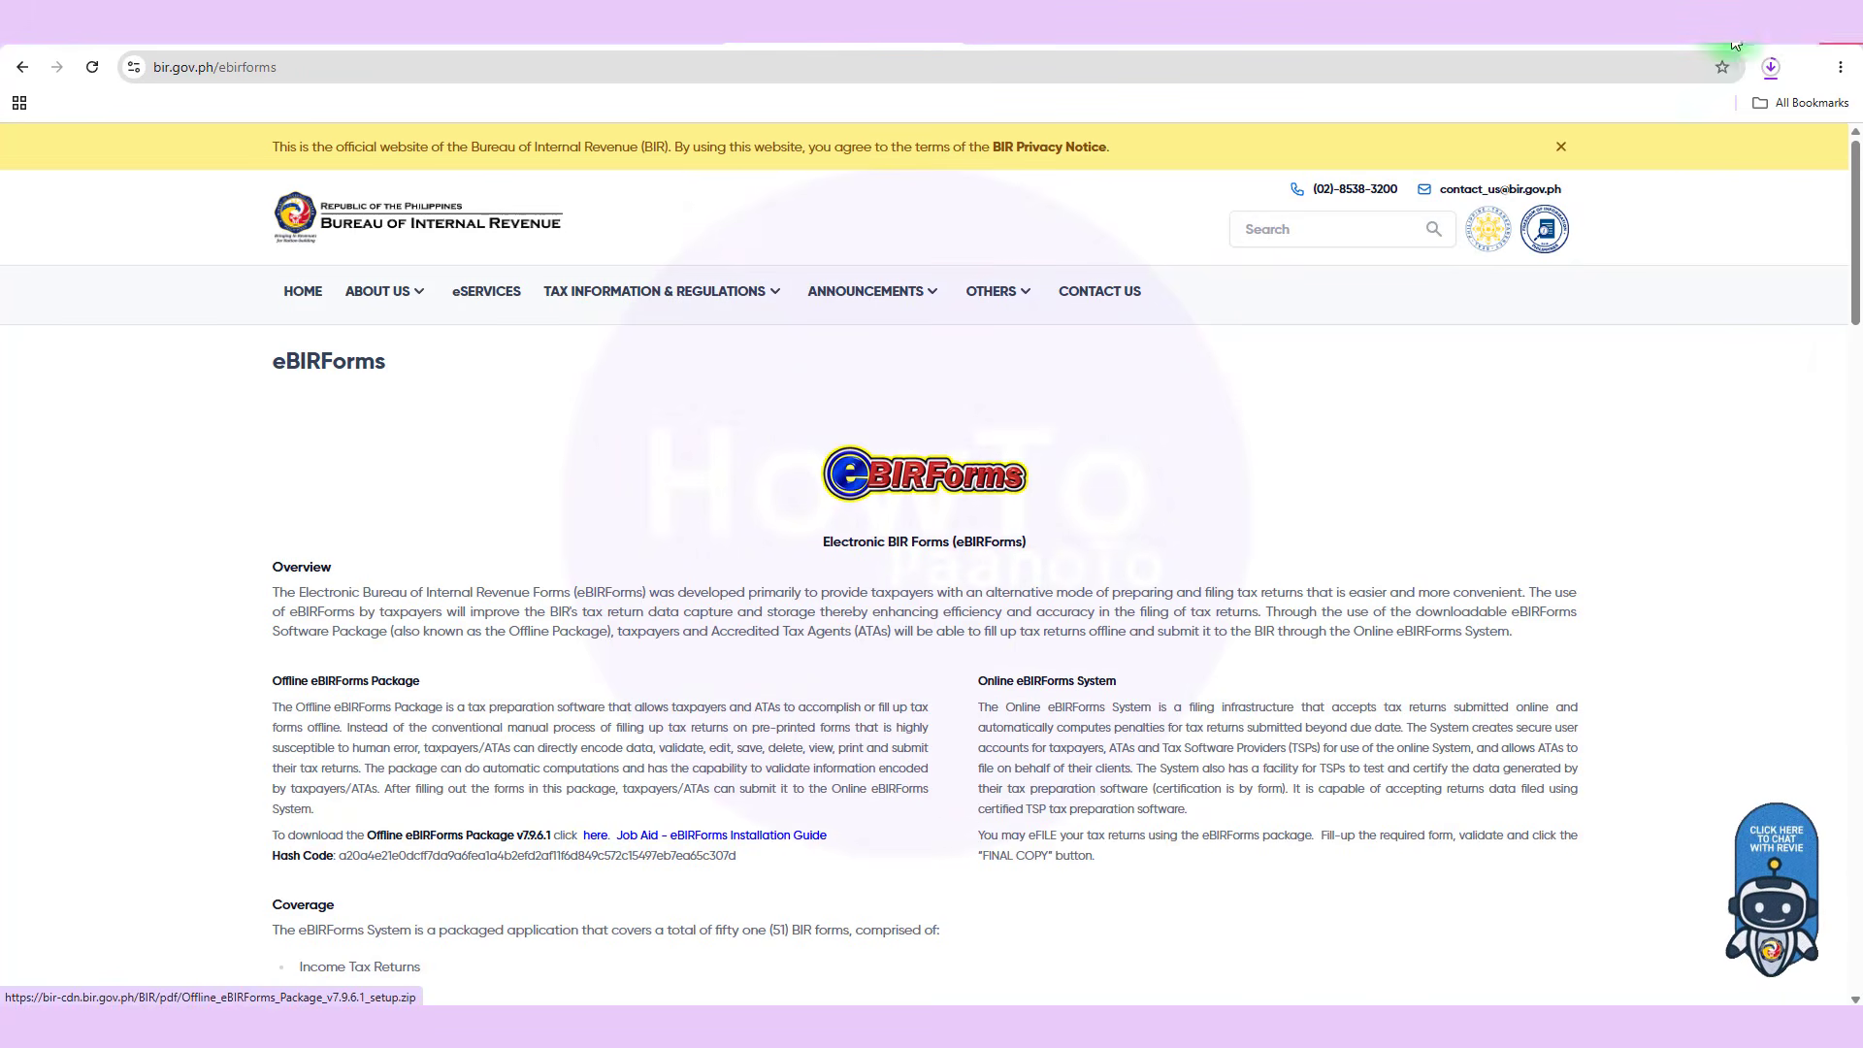
{"action": "left_click", "coordinate": [648, 836]}
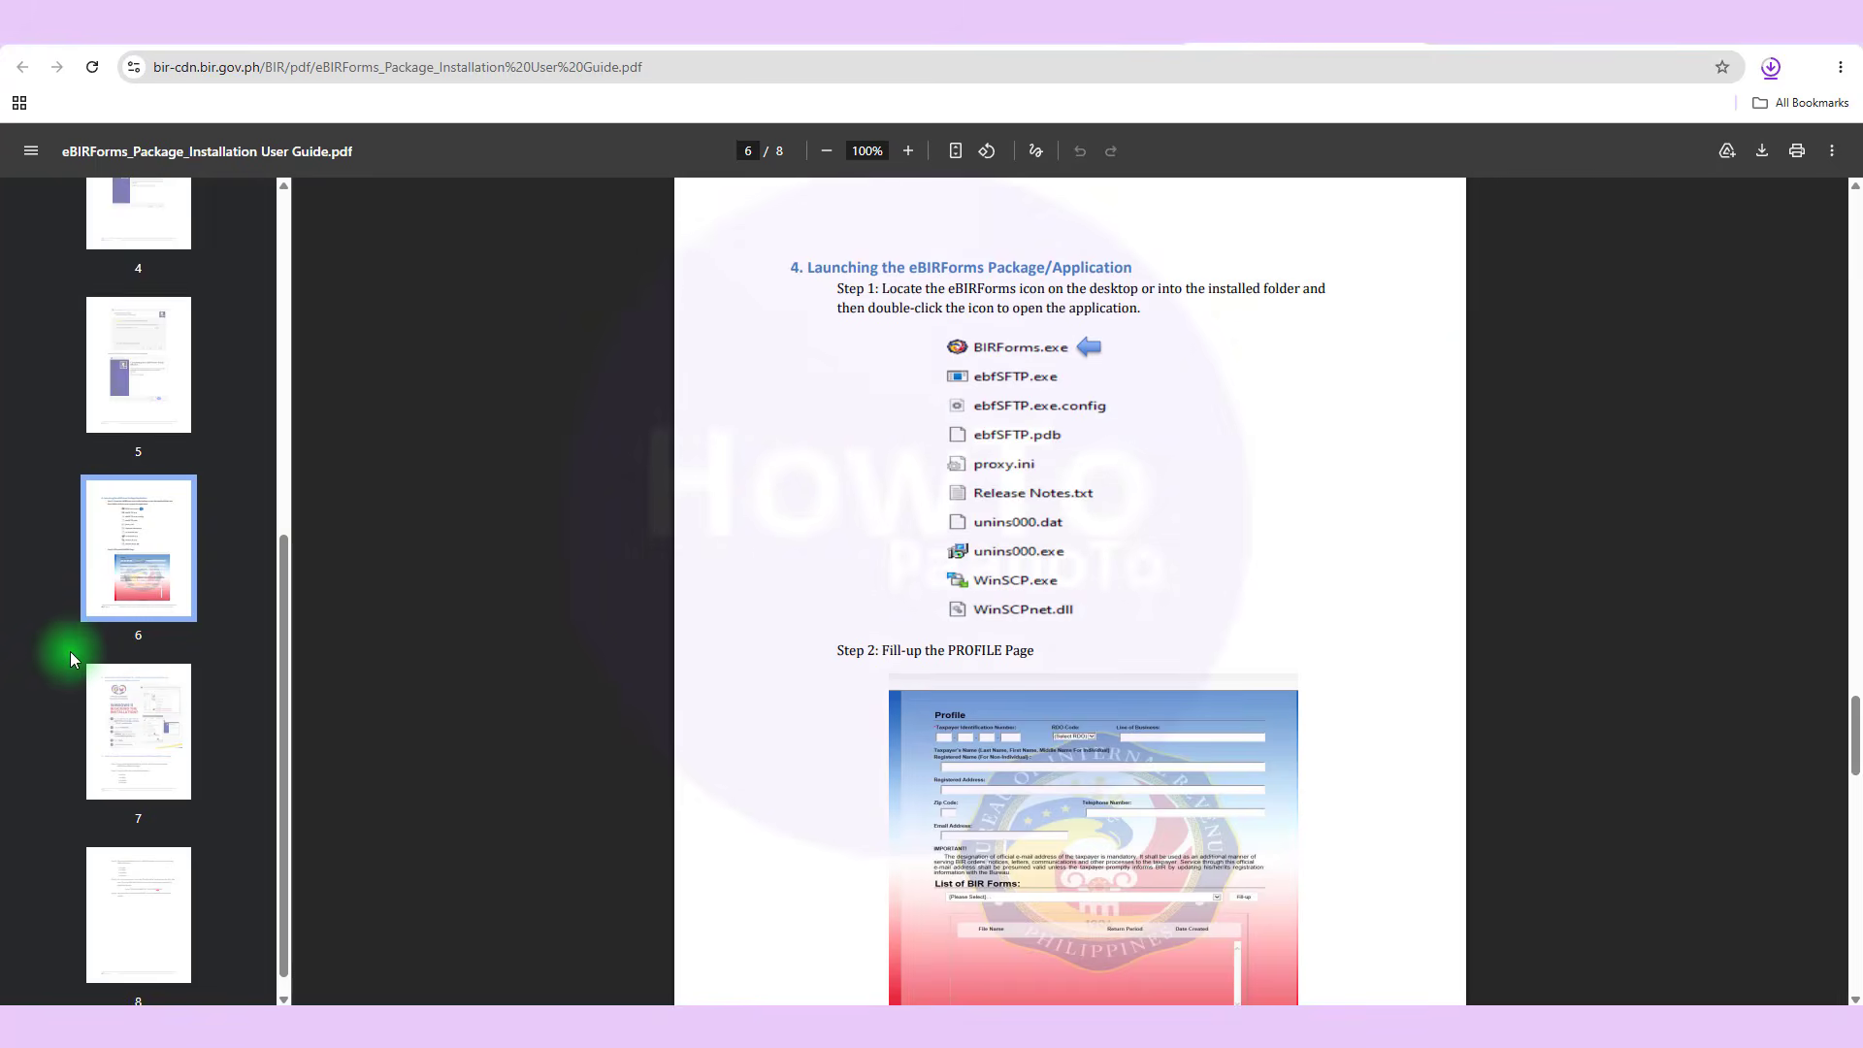
Look through the installation guide's pages on system requirements, installing and launching the package, and installations blocked by Windows 11.
{"action": "scroll", "coordinate": [61, 631], "scroll_direction": "up", "scroll_amount": 6}
{"action": "left_click", "coordinate": [114, 441]}
{"action": "left_click", "coordinate": [151, 650]}
{"action": "left_click", "coordinate": [153, 811]}
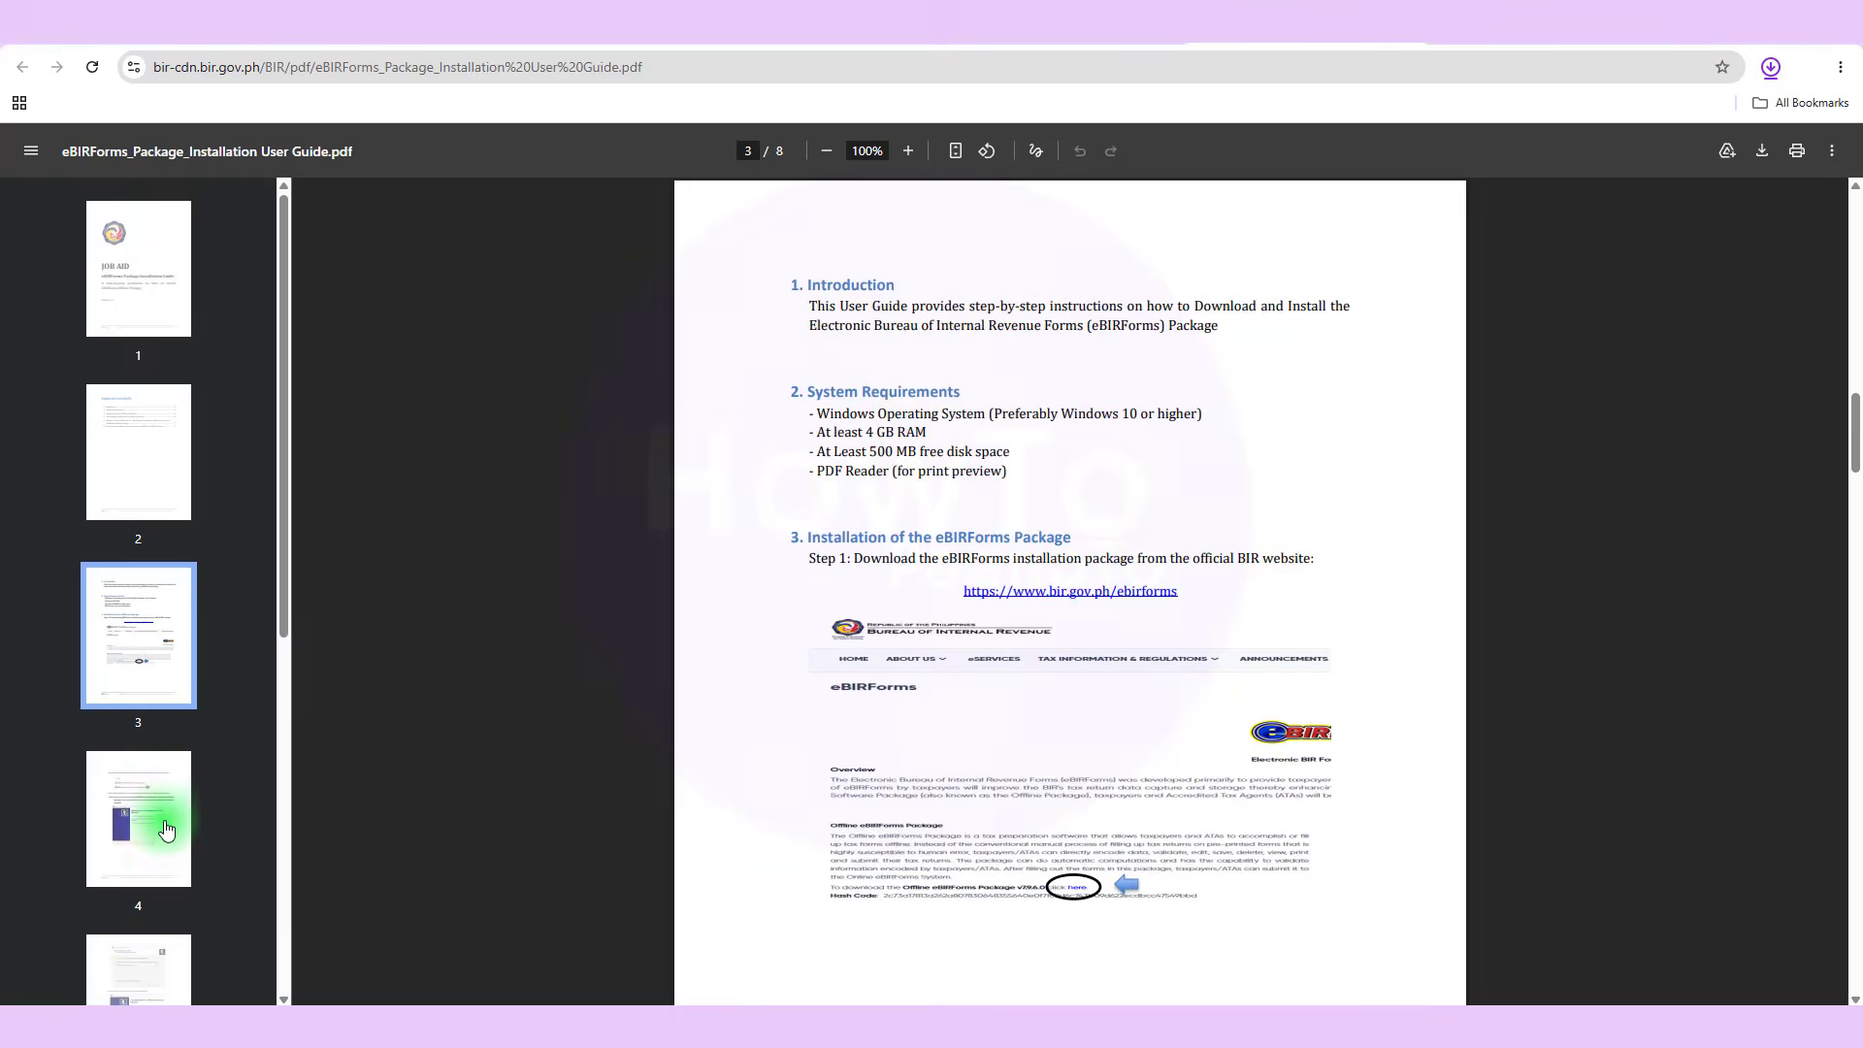
{"action": "scroll", "coordinate": [146, 757], "scroll_direction": "down", "scroll_amount": 4}
{"action": "left_click", "coordinate": [153, 873]}
{"action": "scroll", "coordinate": [153, 876], "scroll_direction": "down", "scroll_amount": 3}
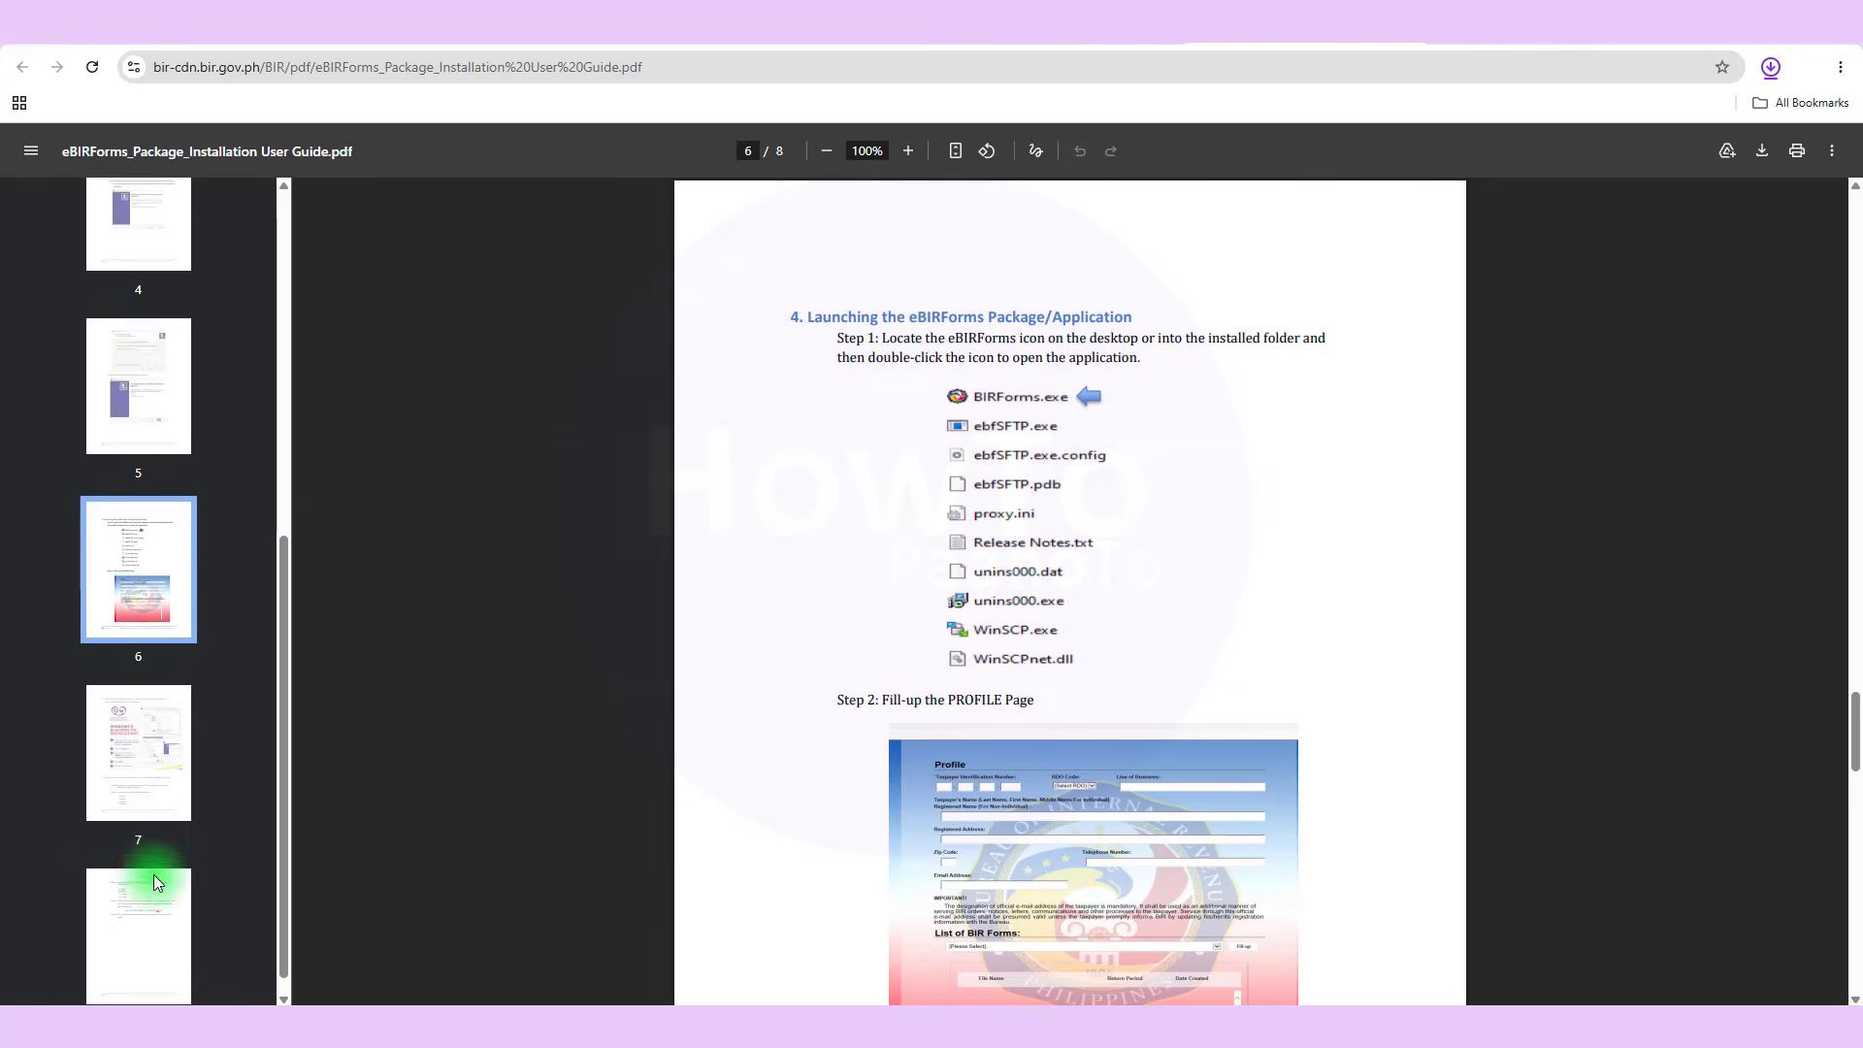
{"action": "left_click", "coordinate": [159, 730]}
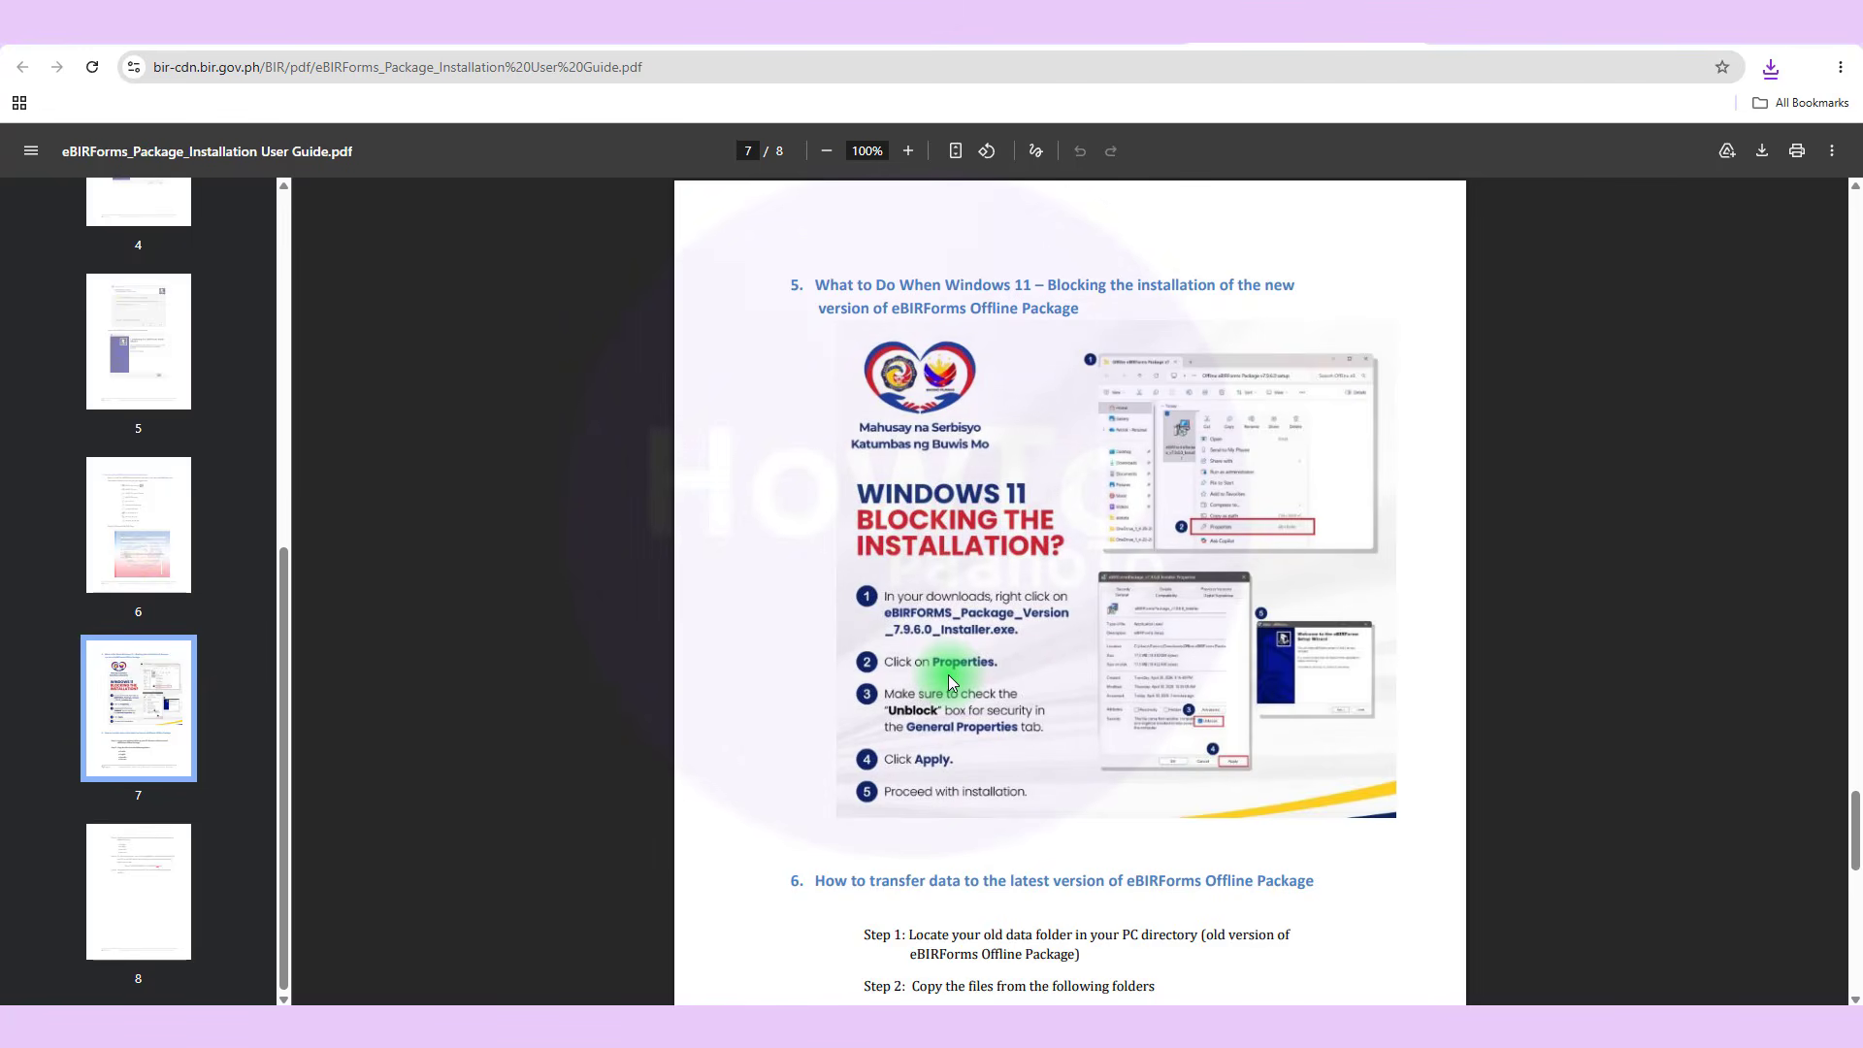
Review guide pages 3 and 4 on unzipping the installer and choosing a separate installation directory.
{"action": "scroll", "coordinate": [138, 709], "scroll_direction": "up", "scroll_amount": 5}
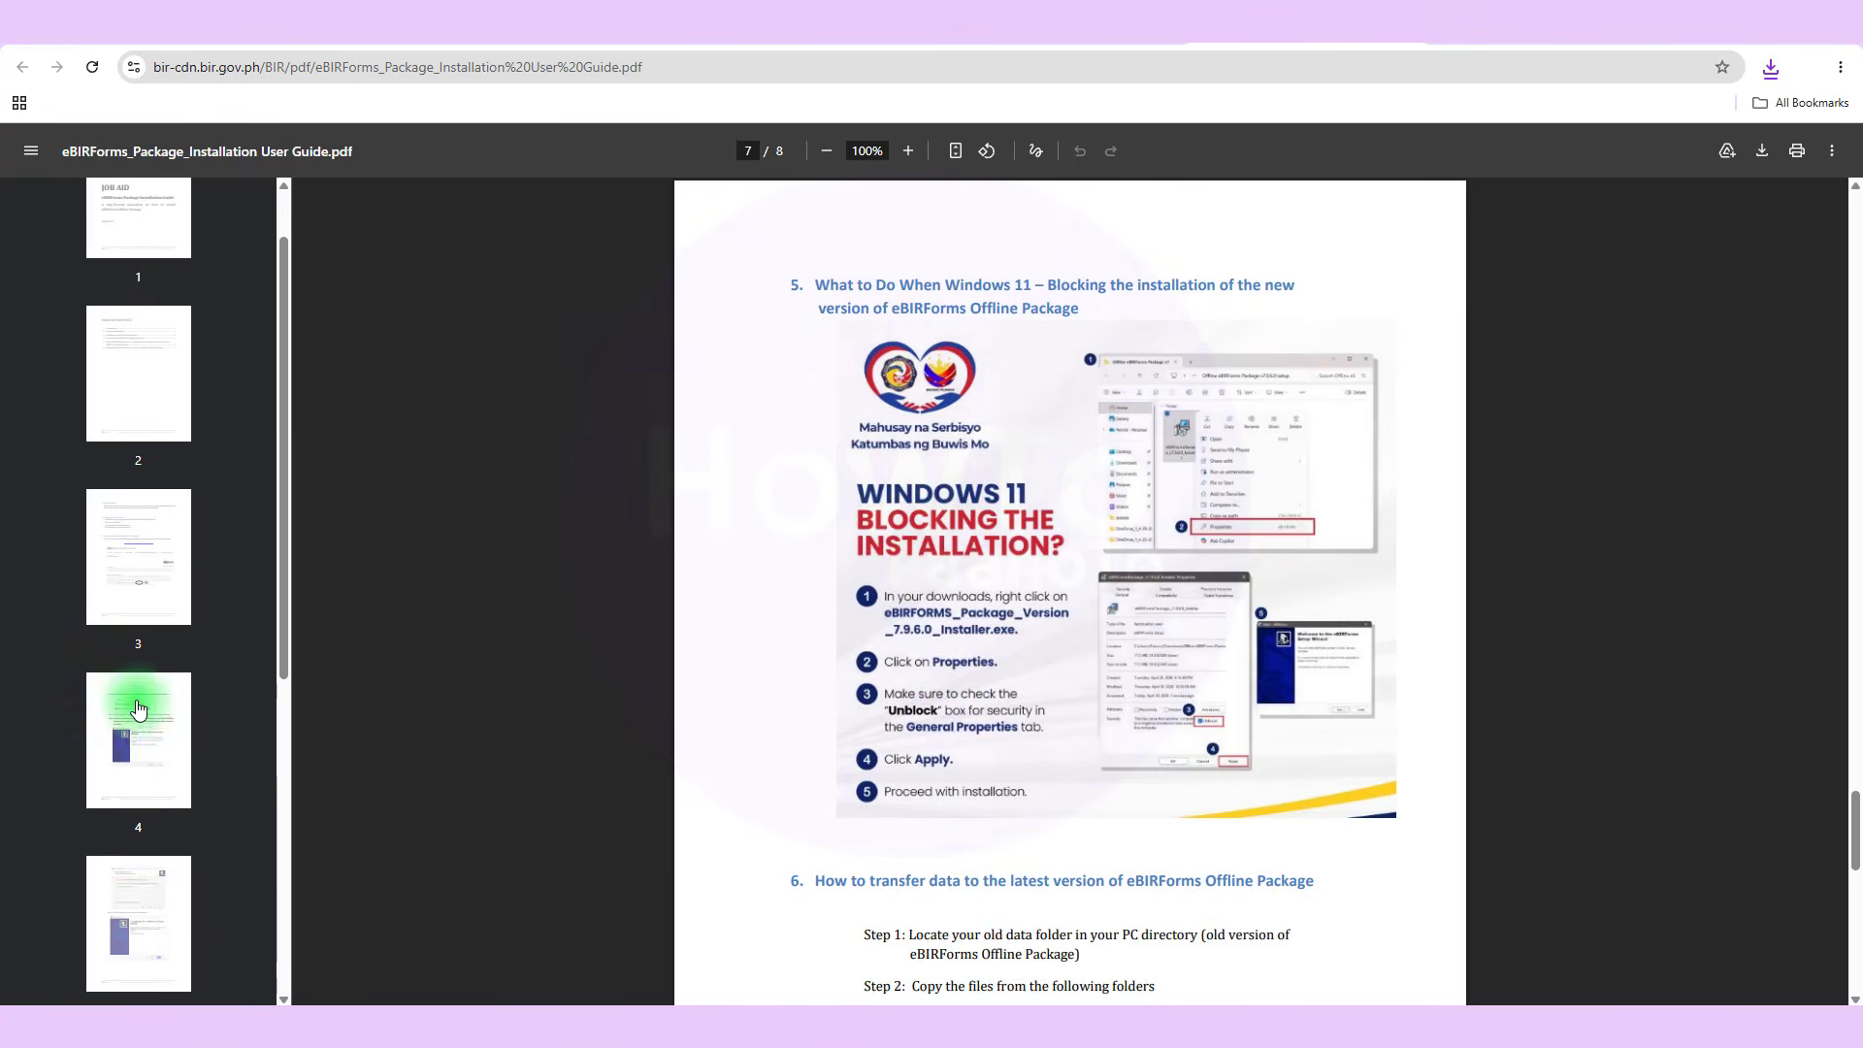
{"action": "left_click", "coordinate": [139, 713]}
{"action": "left_click", "coordinate": [148, 587]}
{"action": "scroll", "coordinate": [150, 590], "scroll_direction": "up", "scroll_amount": 1}
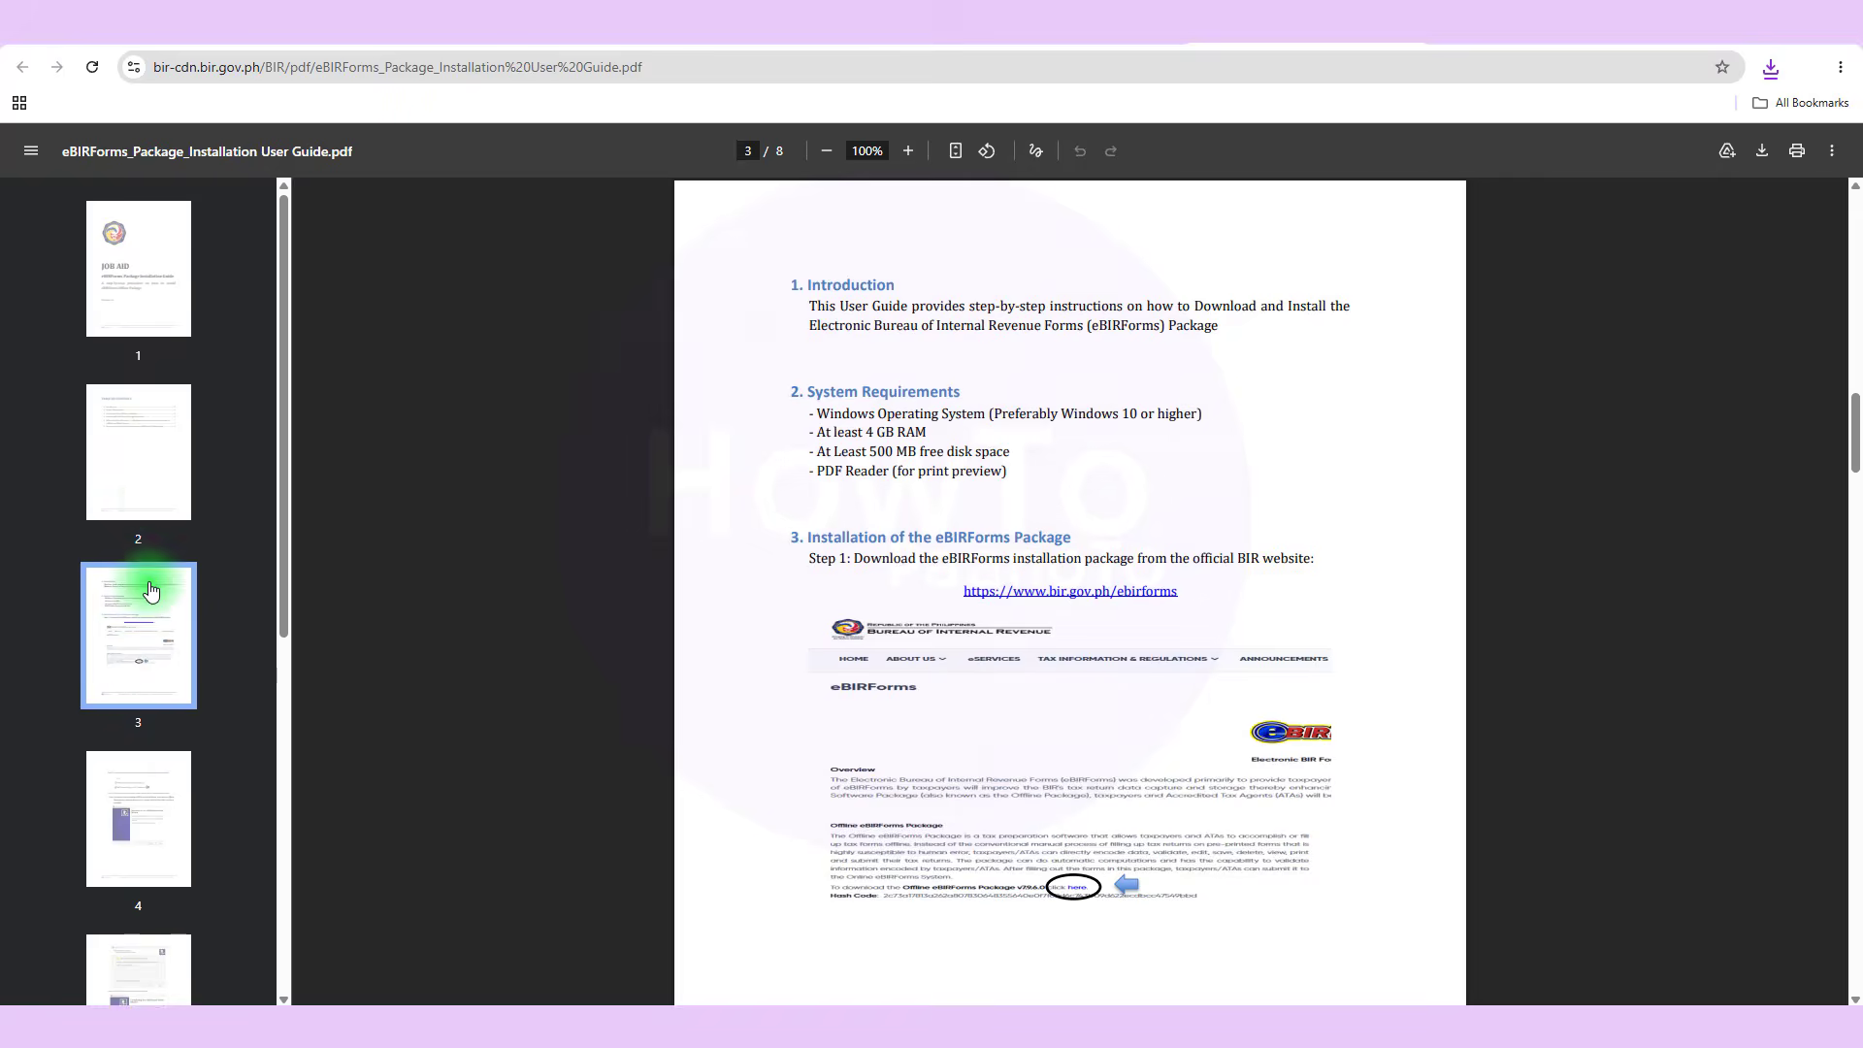
{"action": "left_click", "coordinate": [155, 490]}
{"action": "left_click", "coordinate": [162, 820]}
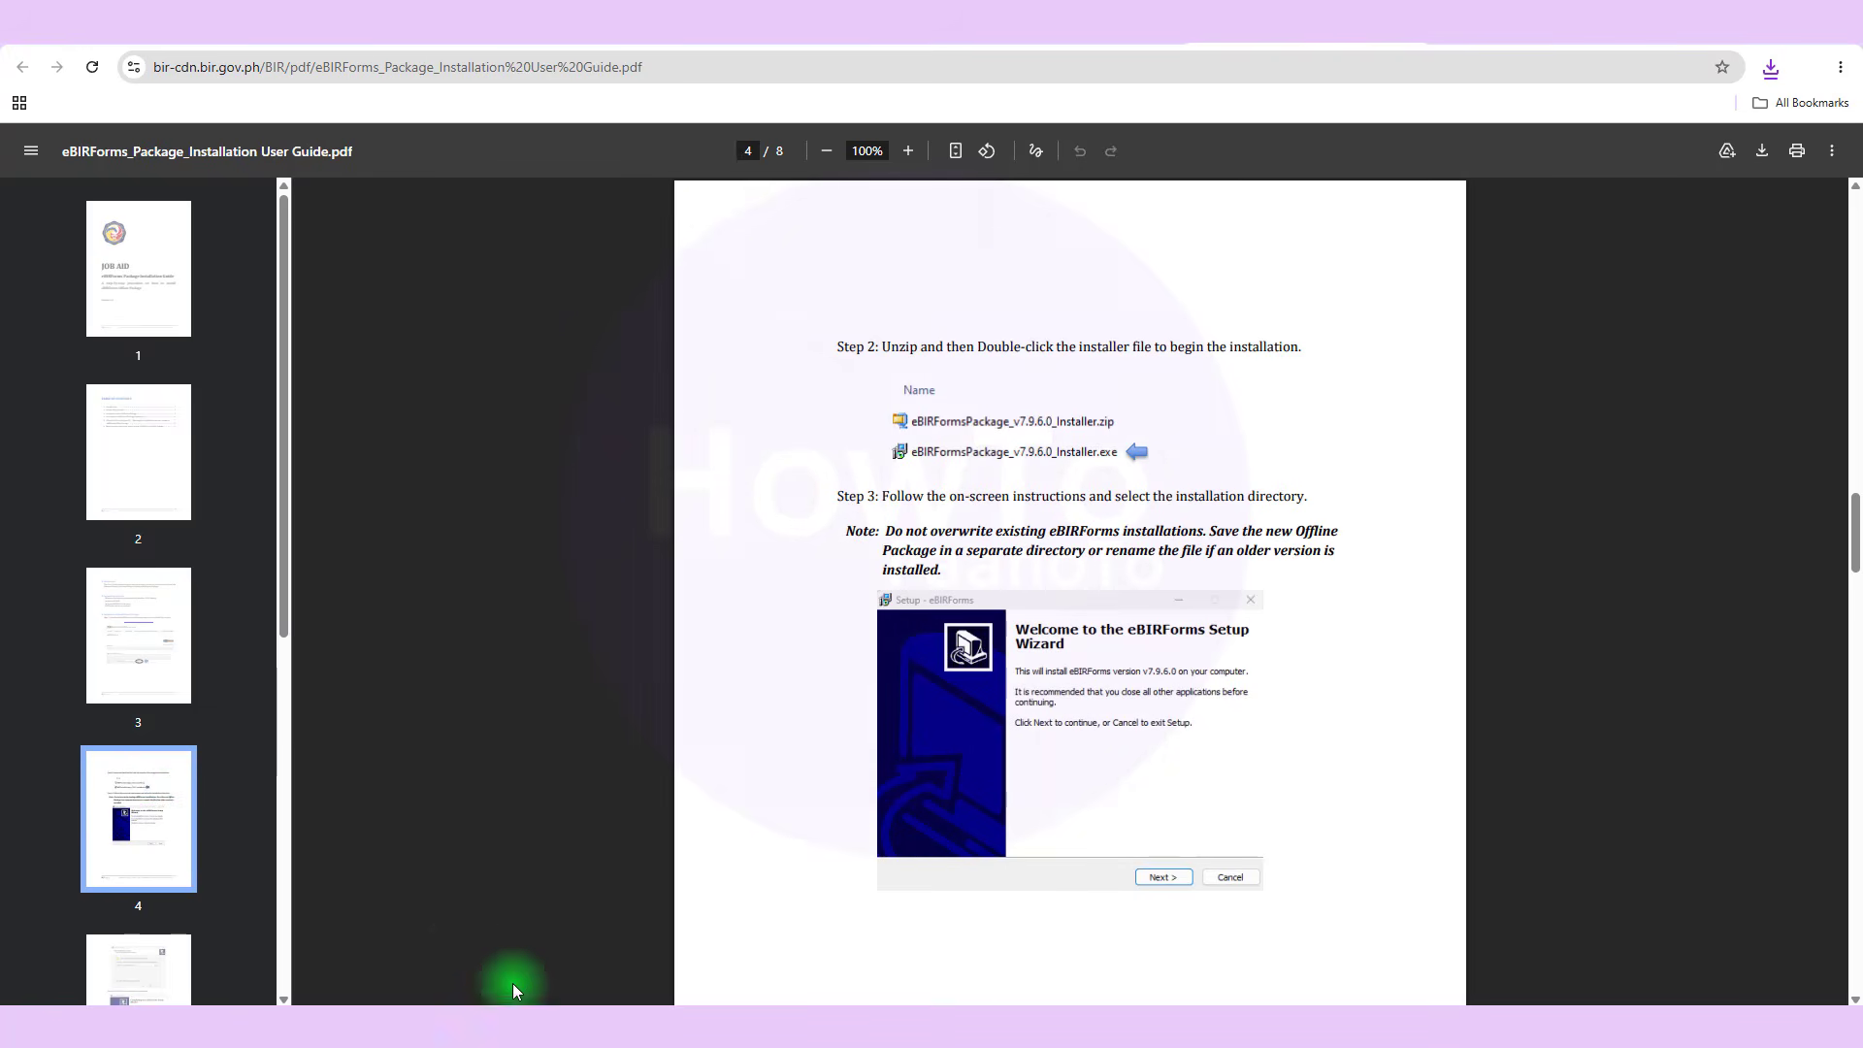
Switch to eBIRForms and select BIR Form 1701Qv2018 to list its saved quarterly income tax returns.
{"action": "left_click", "coordinate": [691, 1024]}
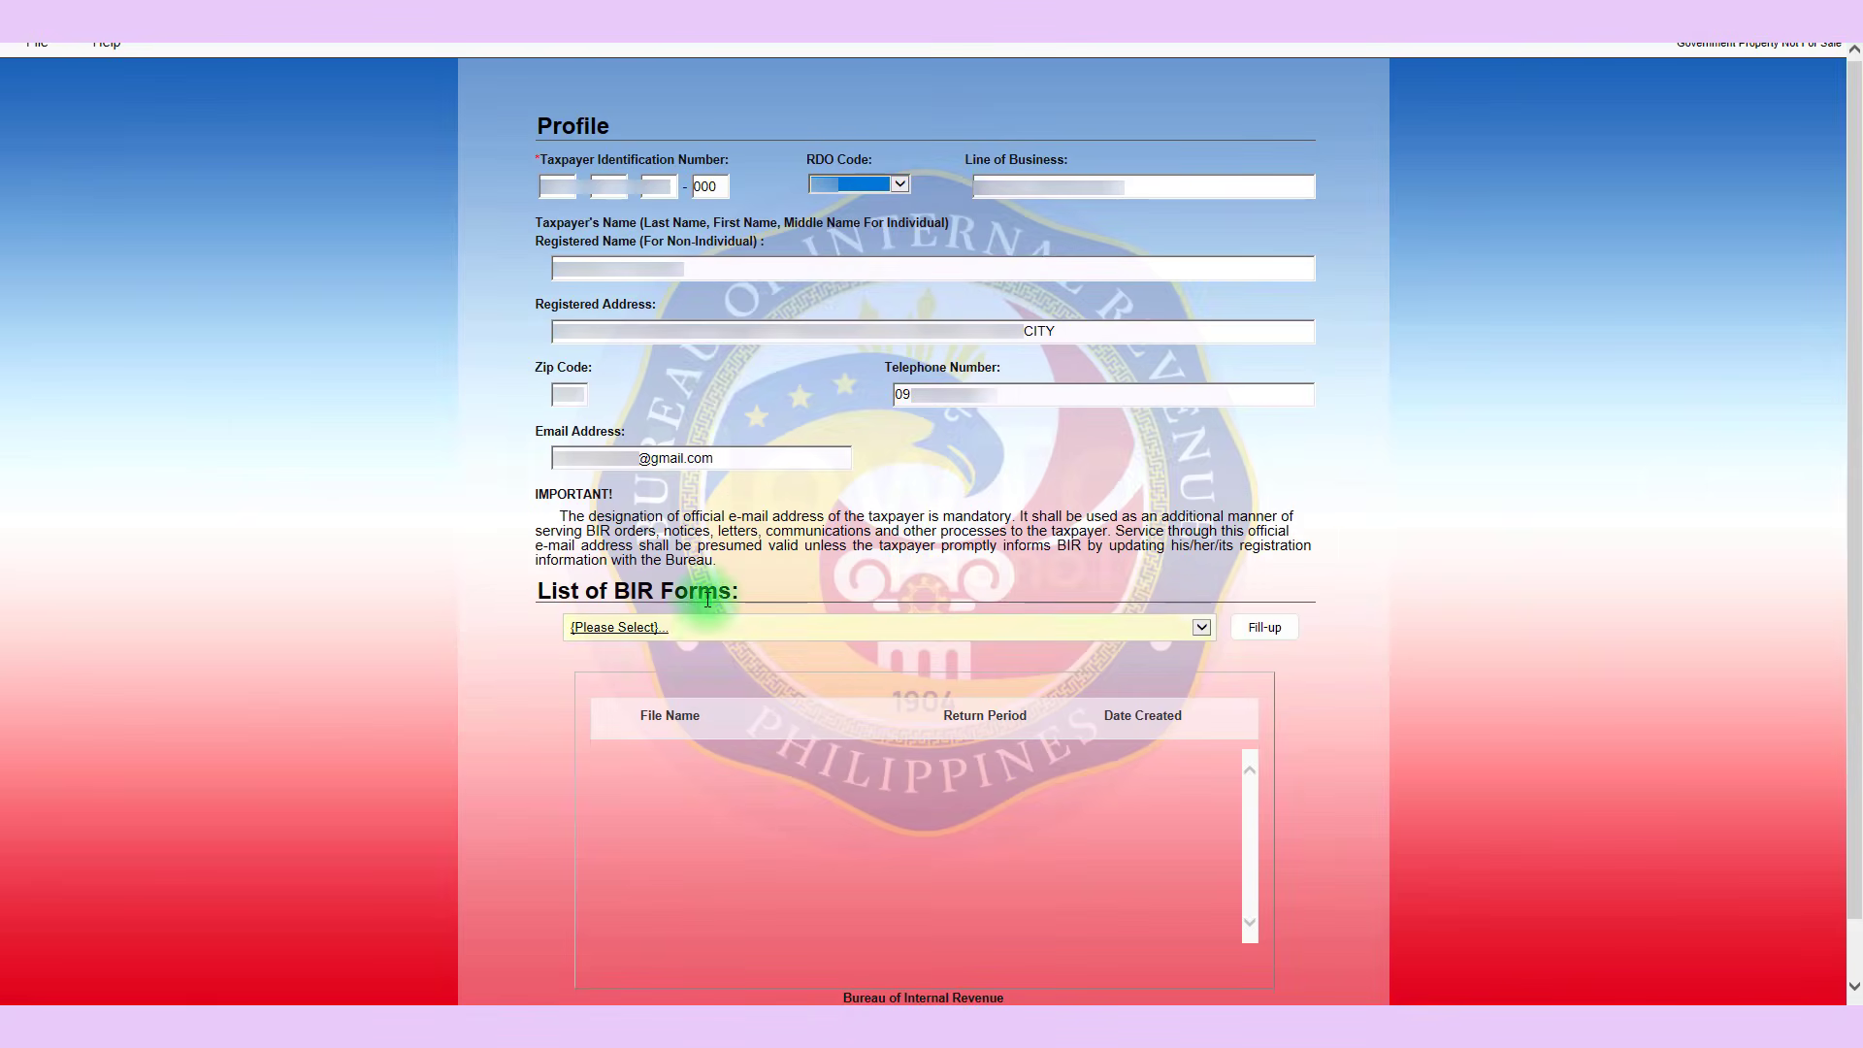
{"action": "left_click", "coordinate": [679, 628]}
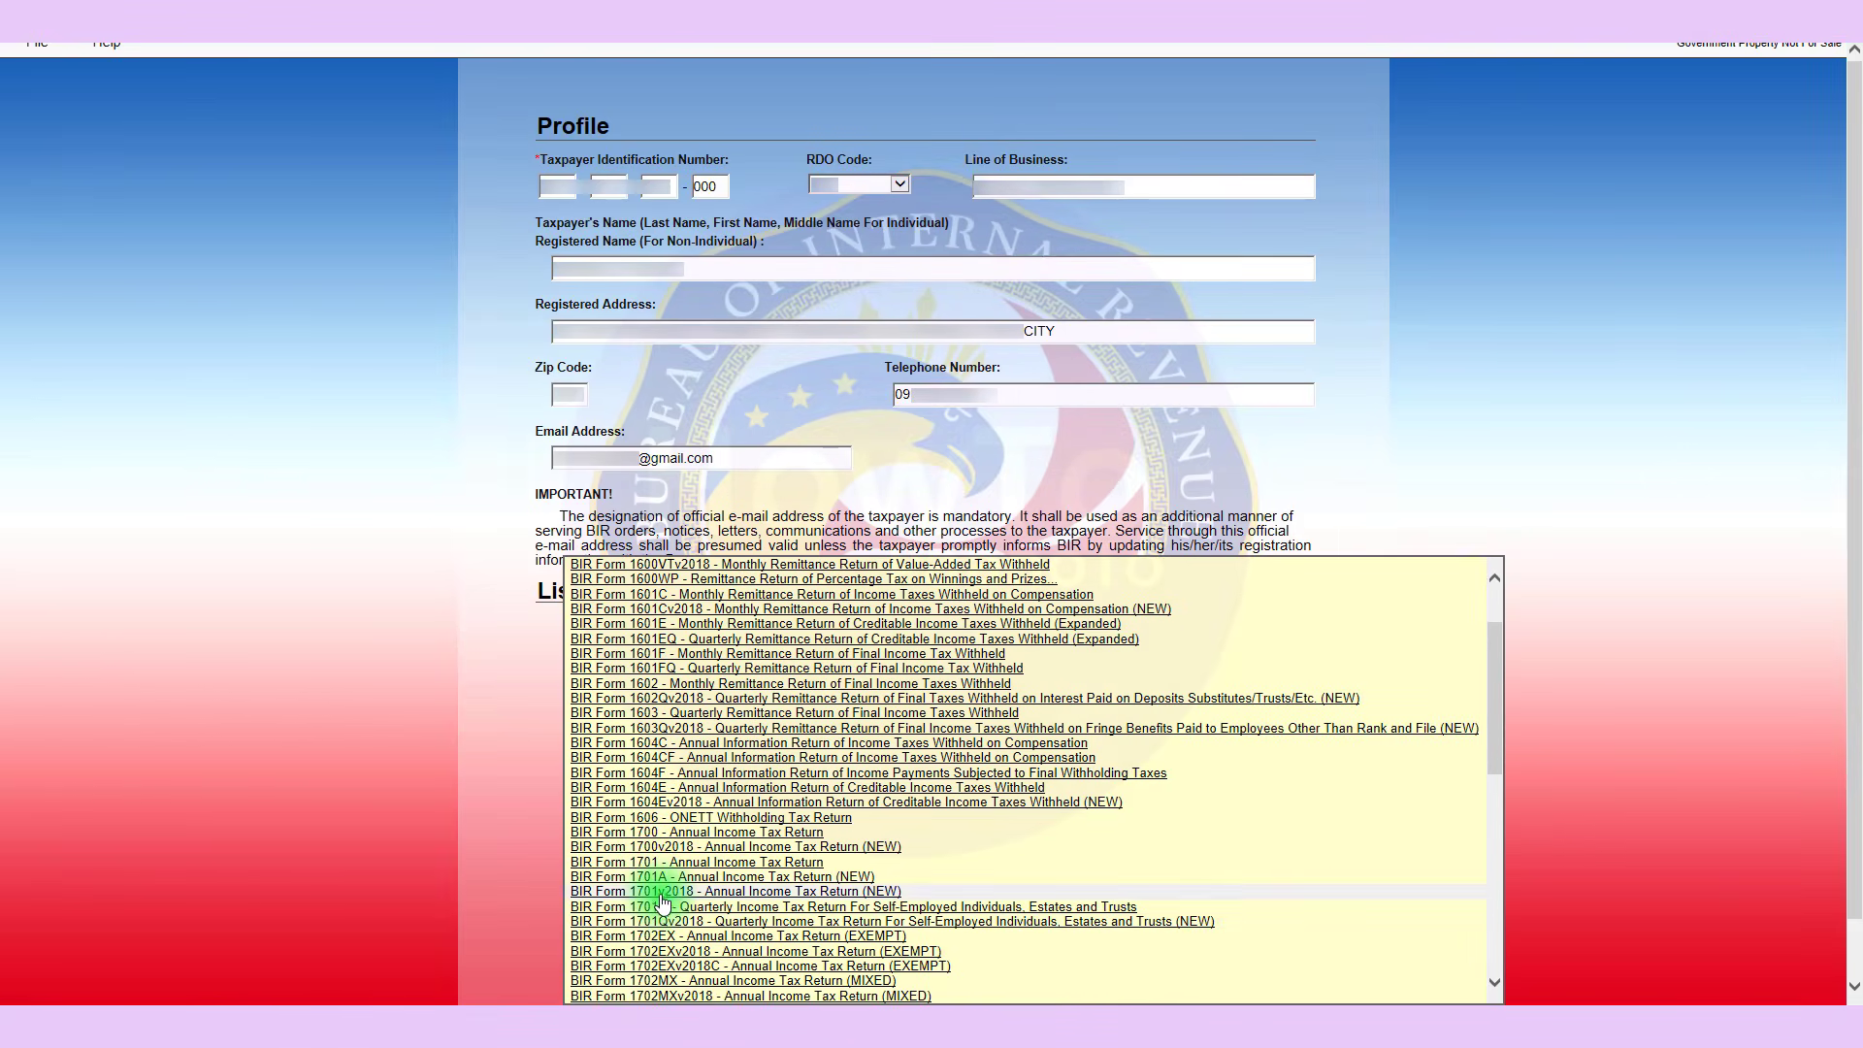
{"action": "left_click", "coordinate": [679, 907]}
{"action": "left_click", "coordinate": [680, 922]}
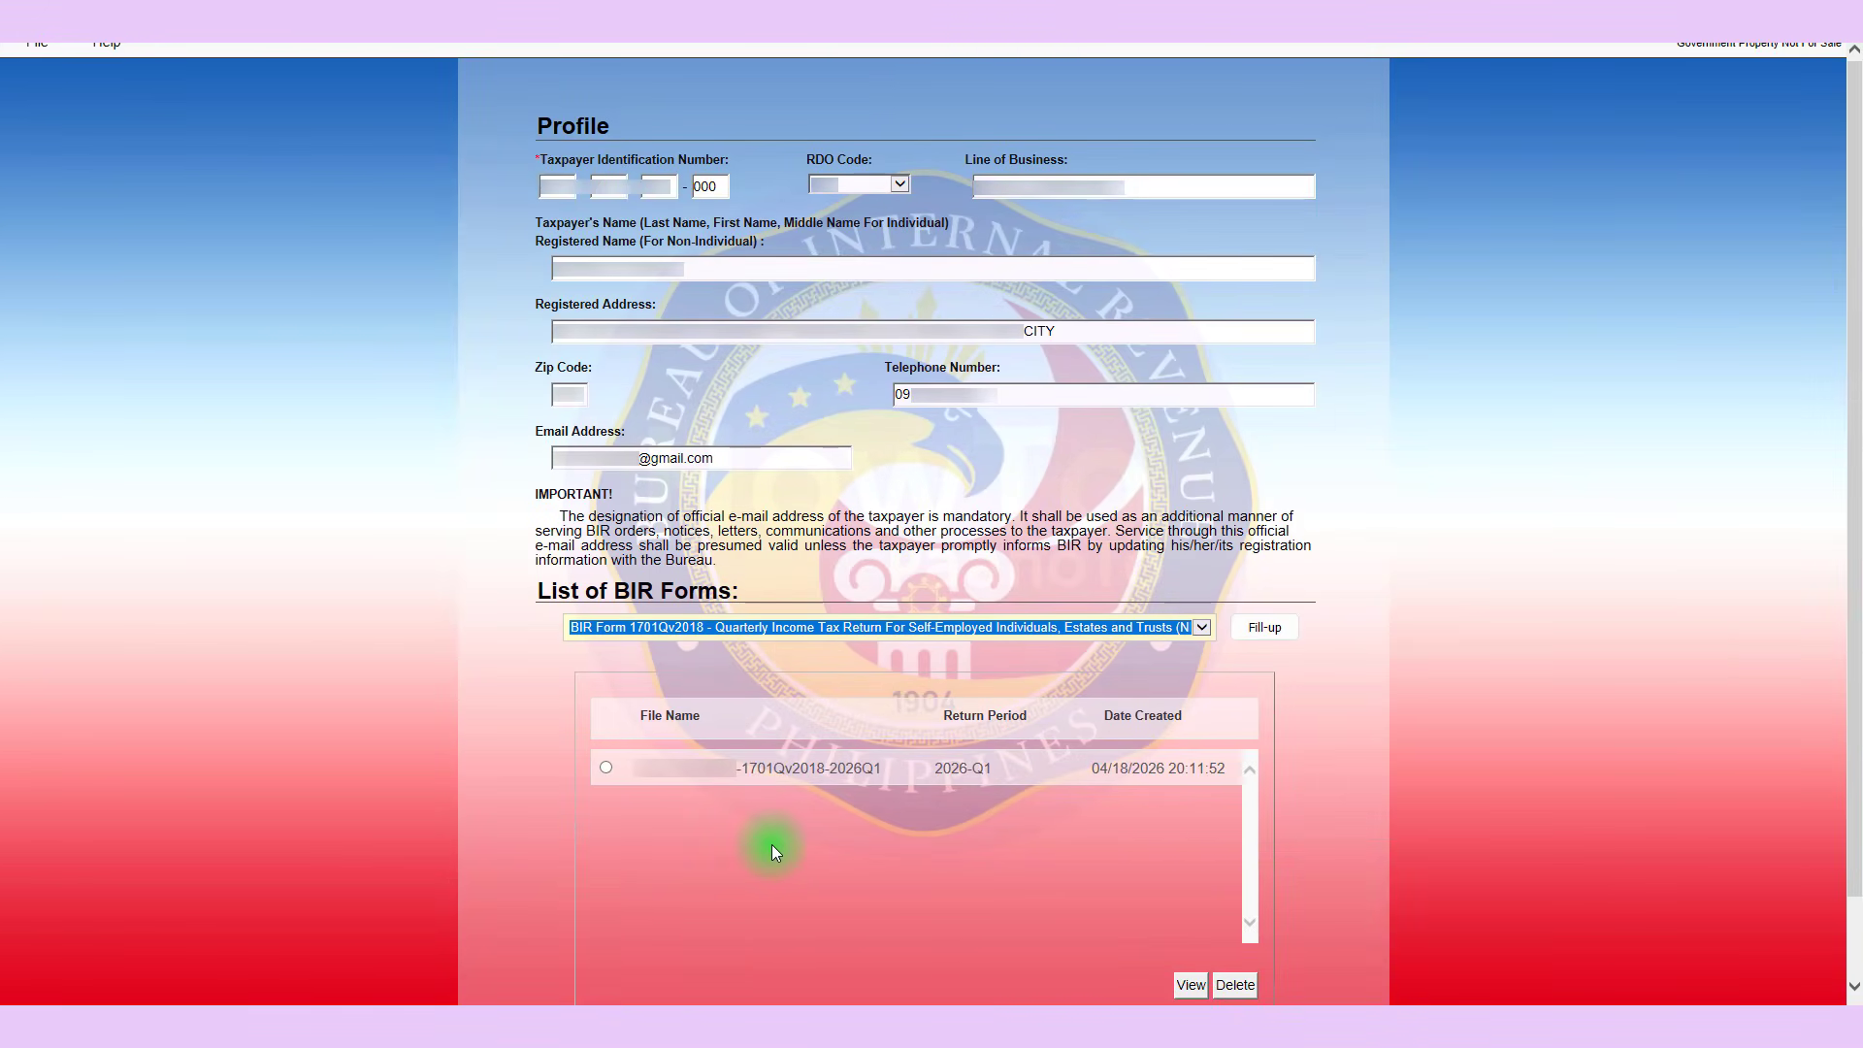
{"action": "left_click", "coordinate": [1205, 628]}
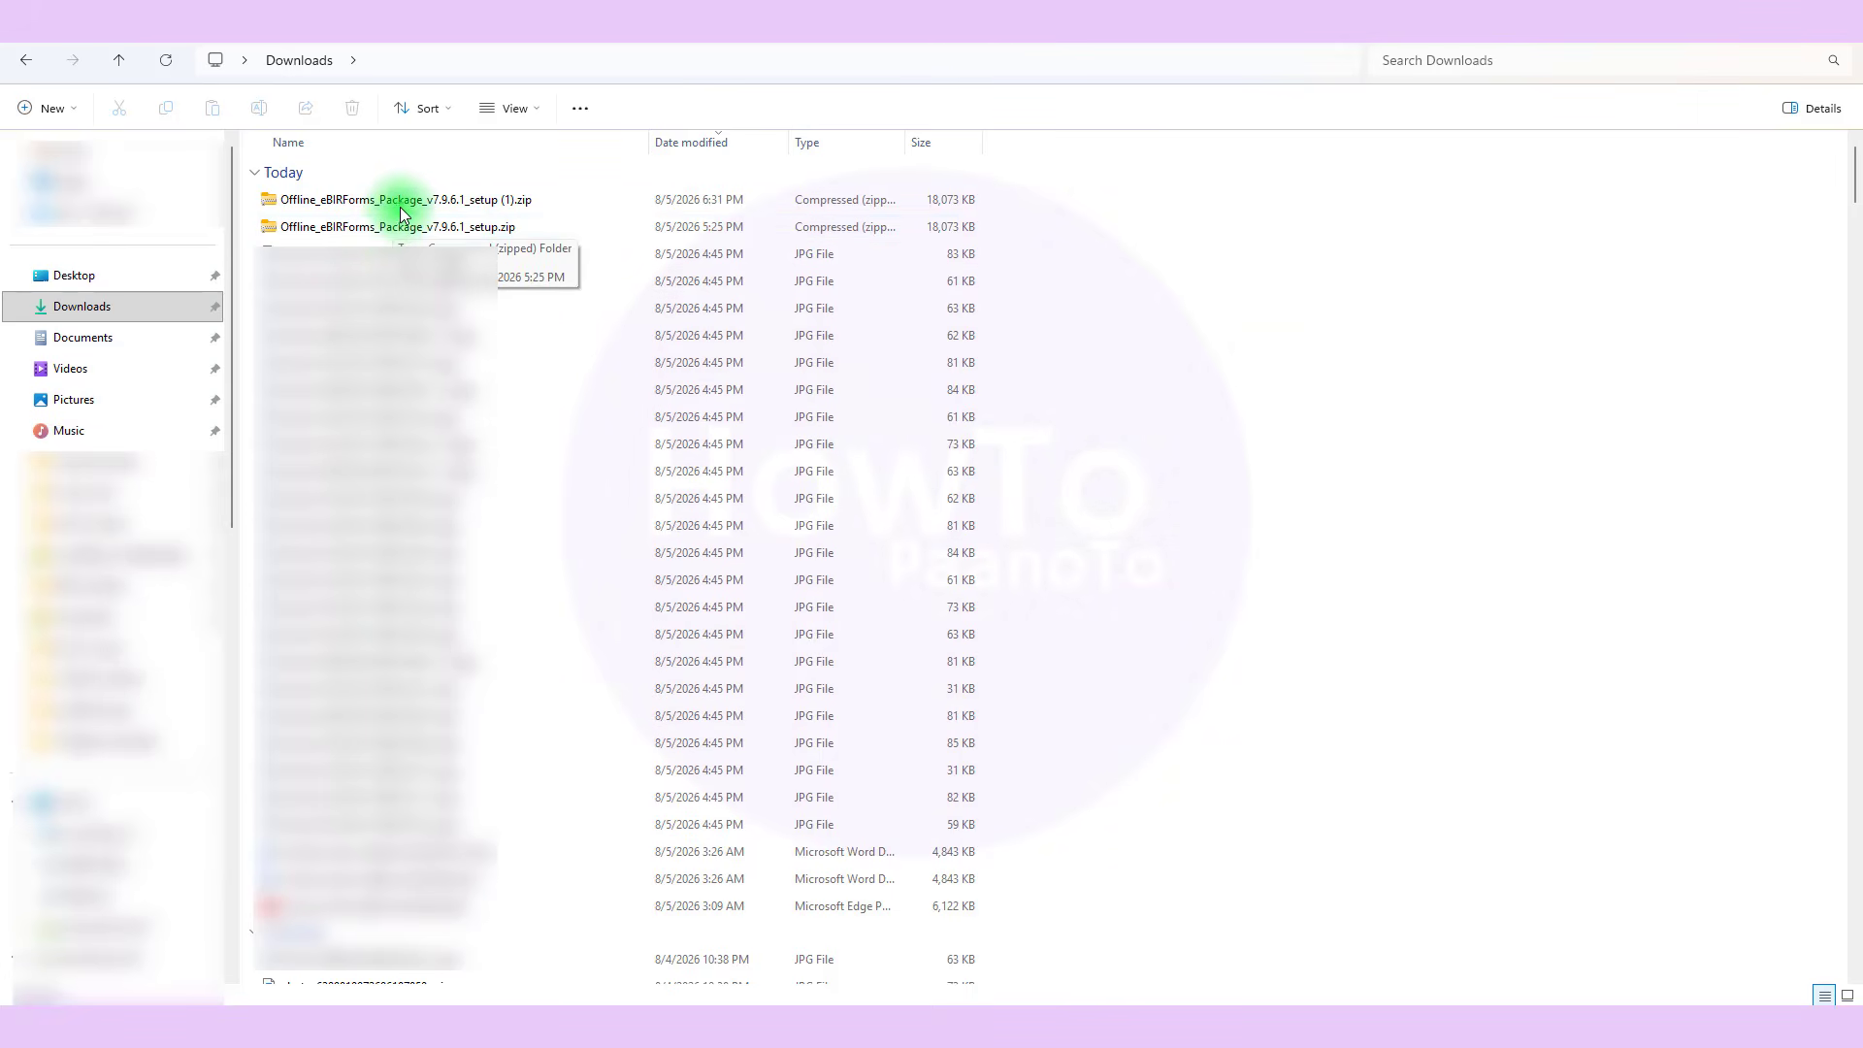
Extract Offline_eBIRForms_Package_v7.9.6.1_setup (1).zip from the Downloads folder in File Explorer into its own folder.
{"action": "left_click", "coordinate": [402, 208]}
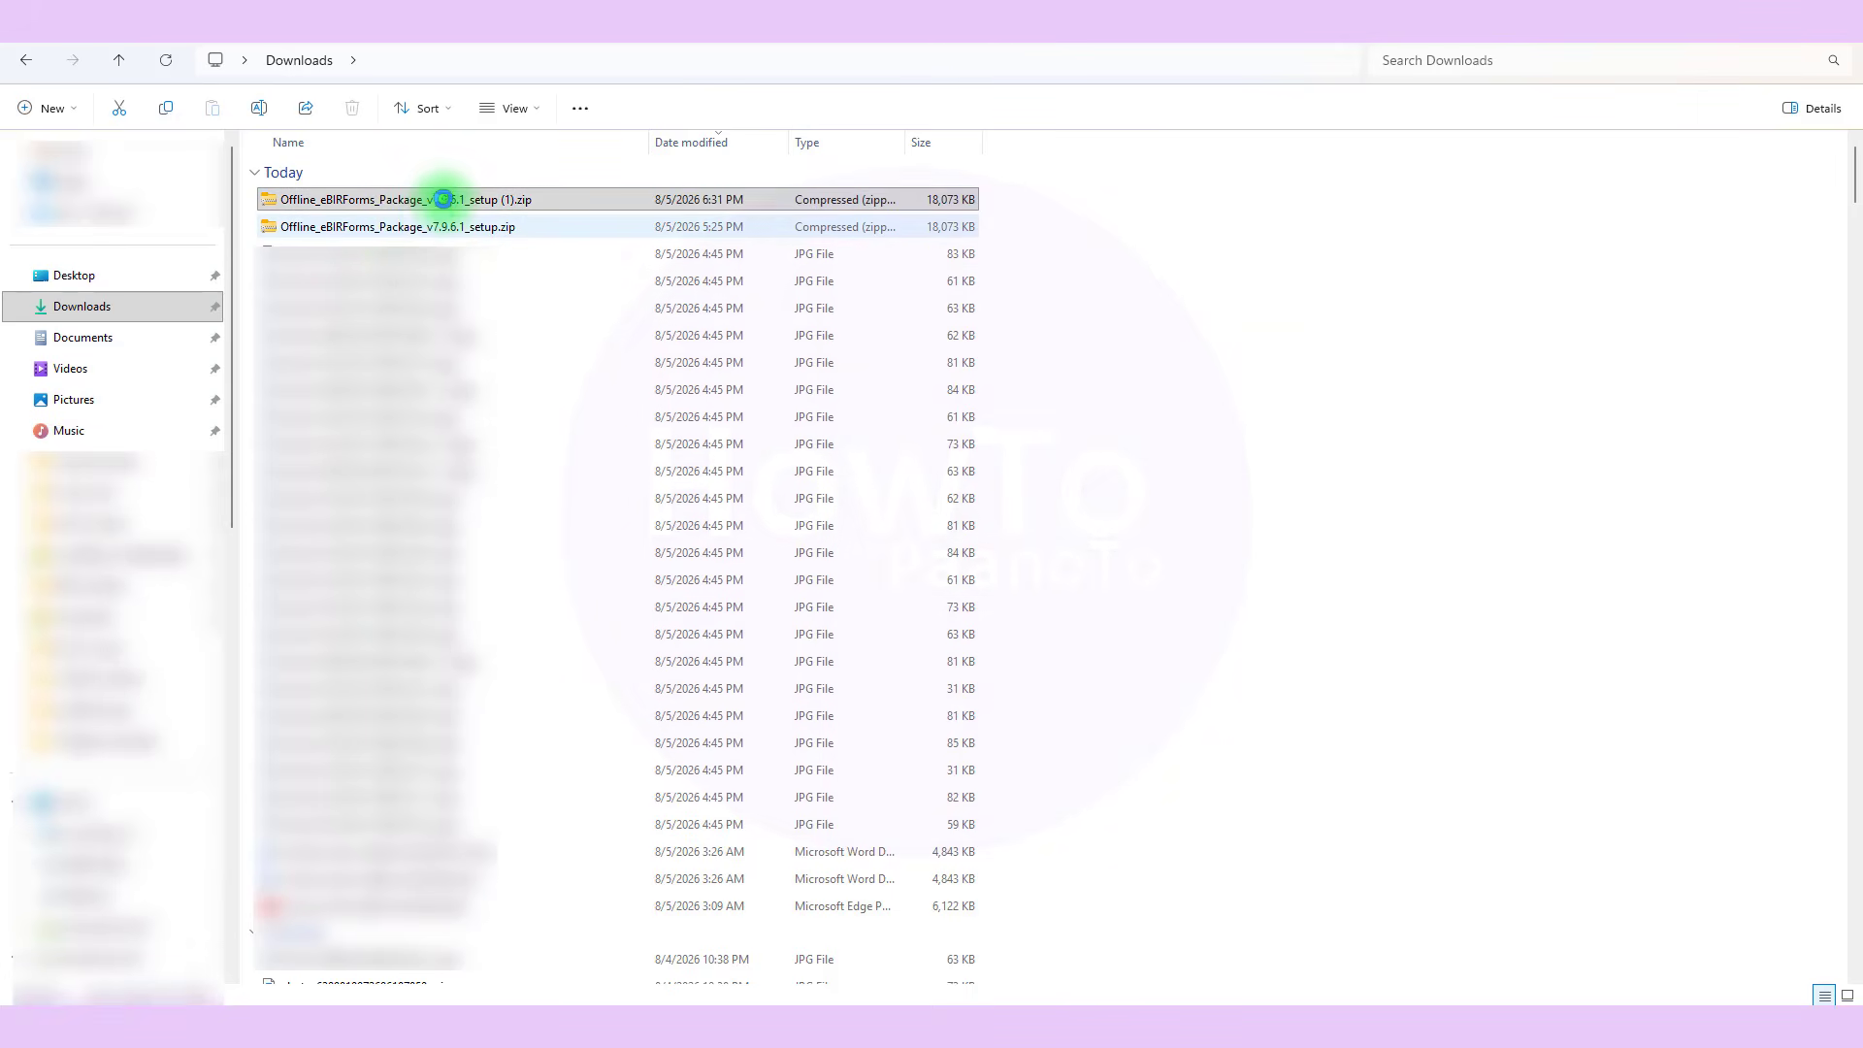
{"action": "right_click", "coordinate": [406, 208]}
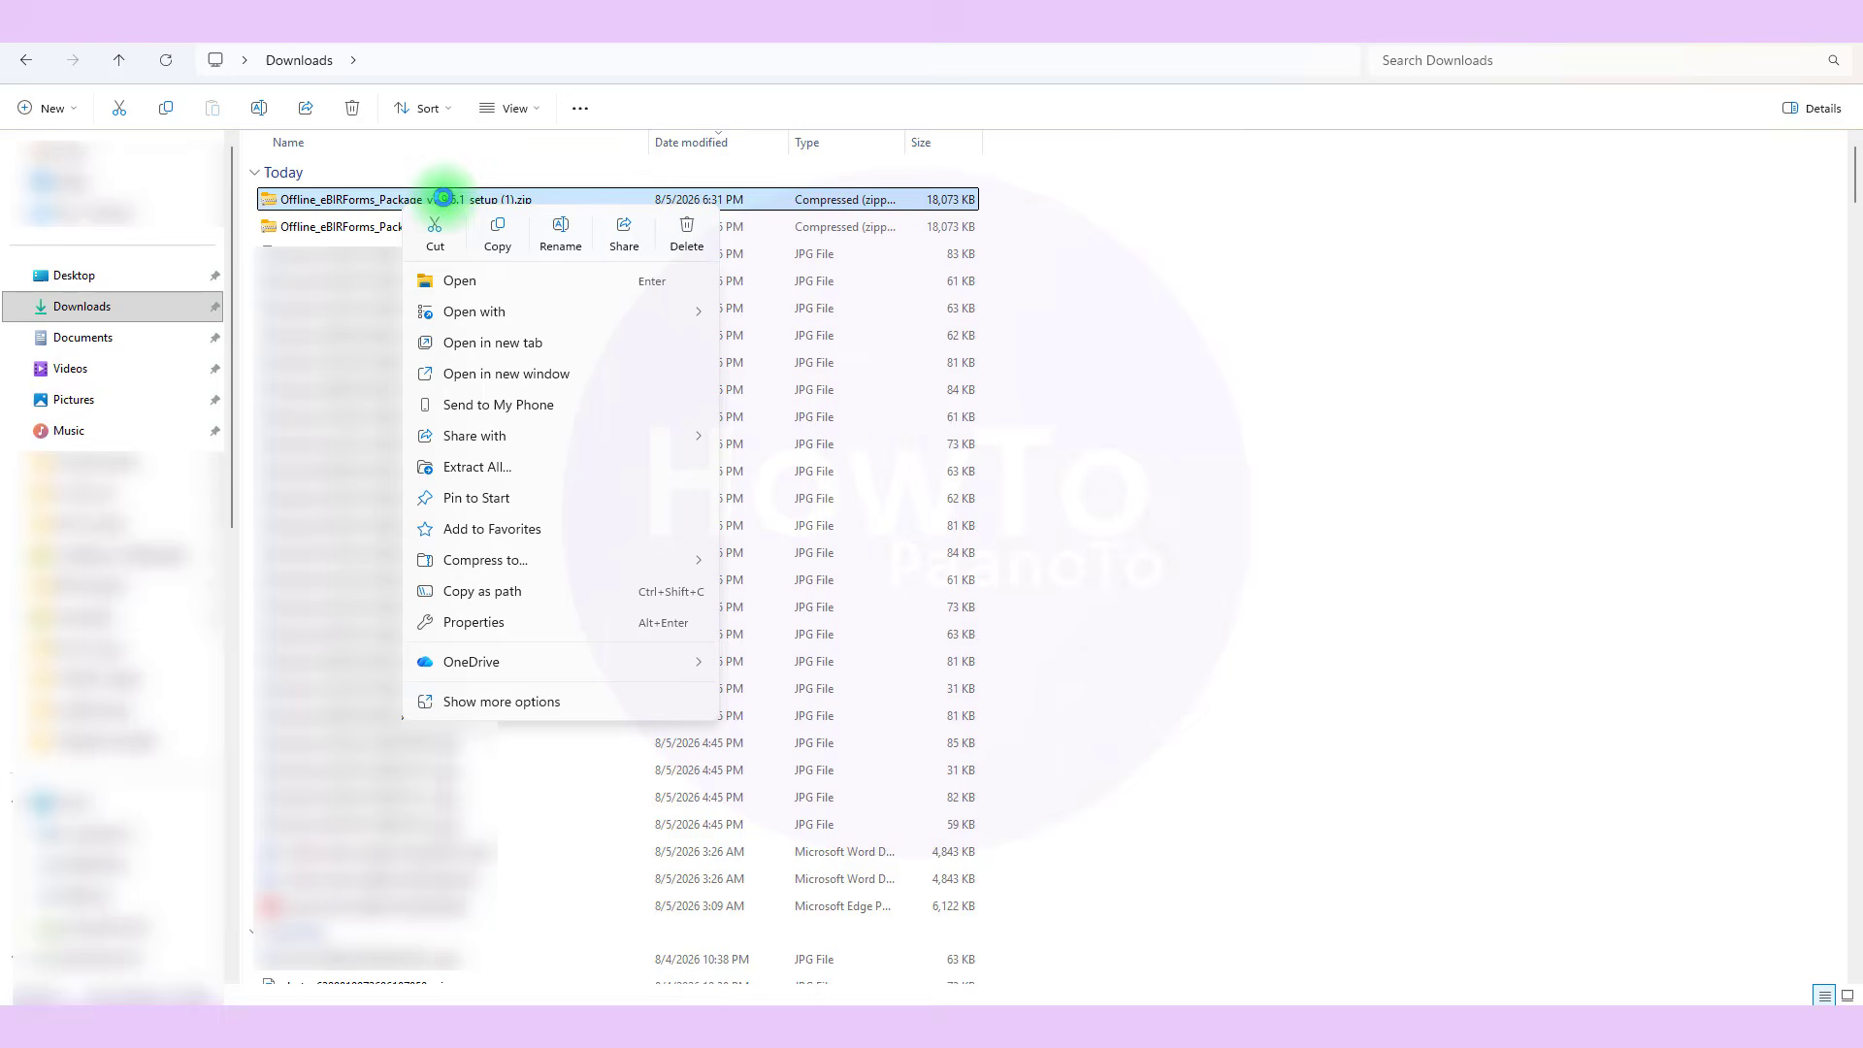
{"action": "left_click", "coordinate": [486, 467]}
{"action": "left_click", "coordinate": [1089, 704]}
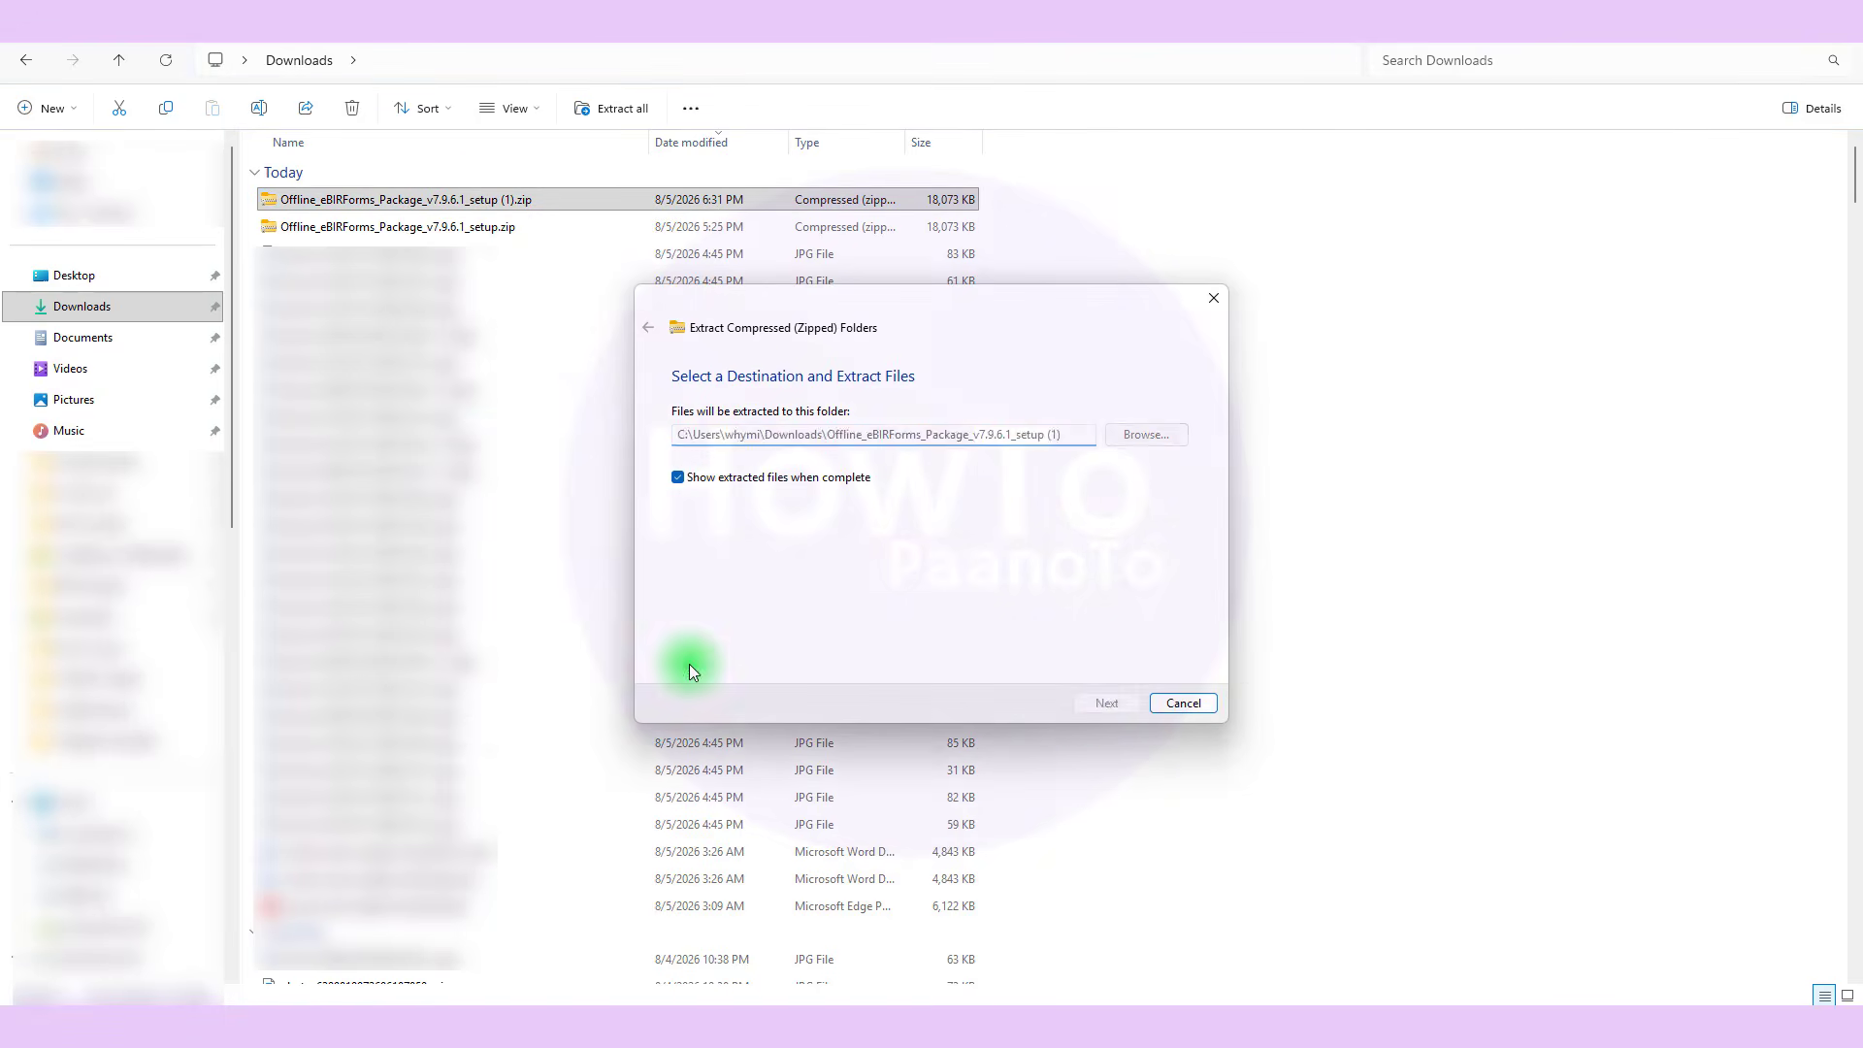
Unblock ebirforms_package_installer_v7.9.6.1.exe in its file properties.
{"action": "right_click", "coordinate": [499, 301]}
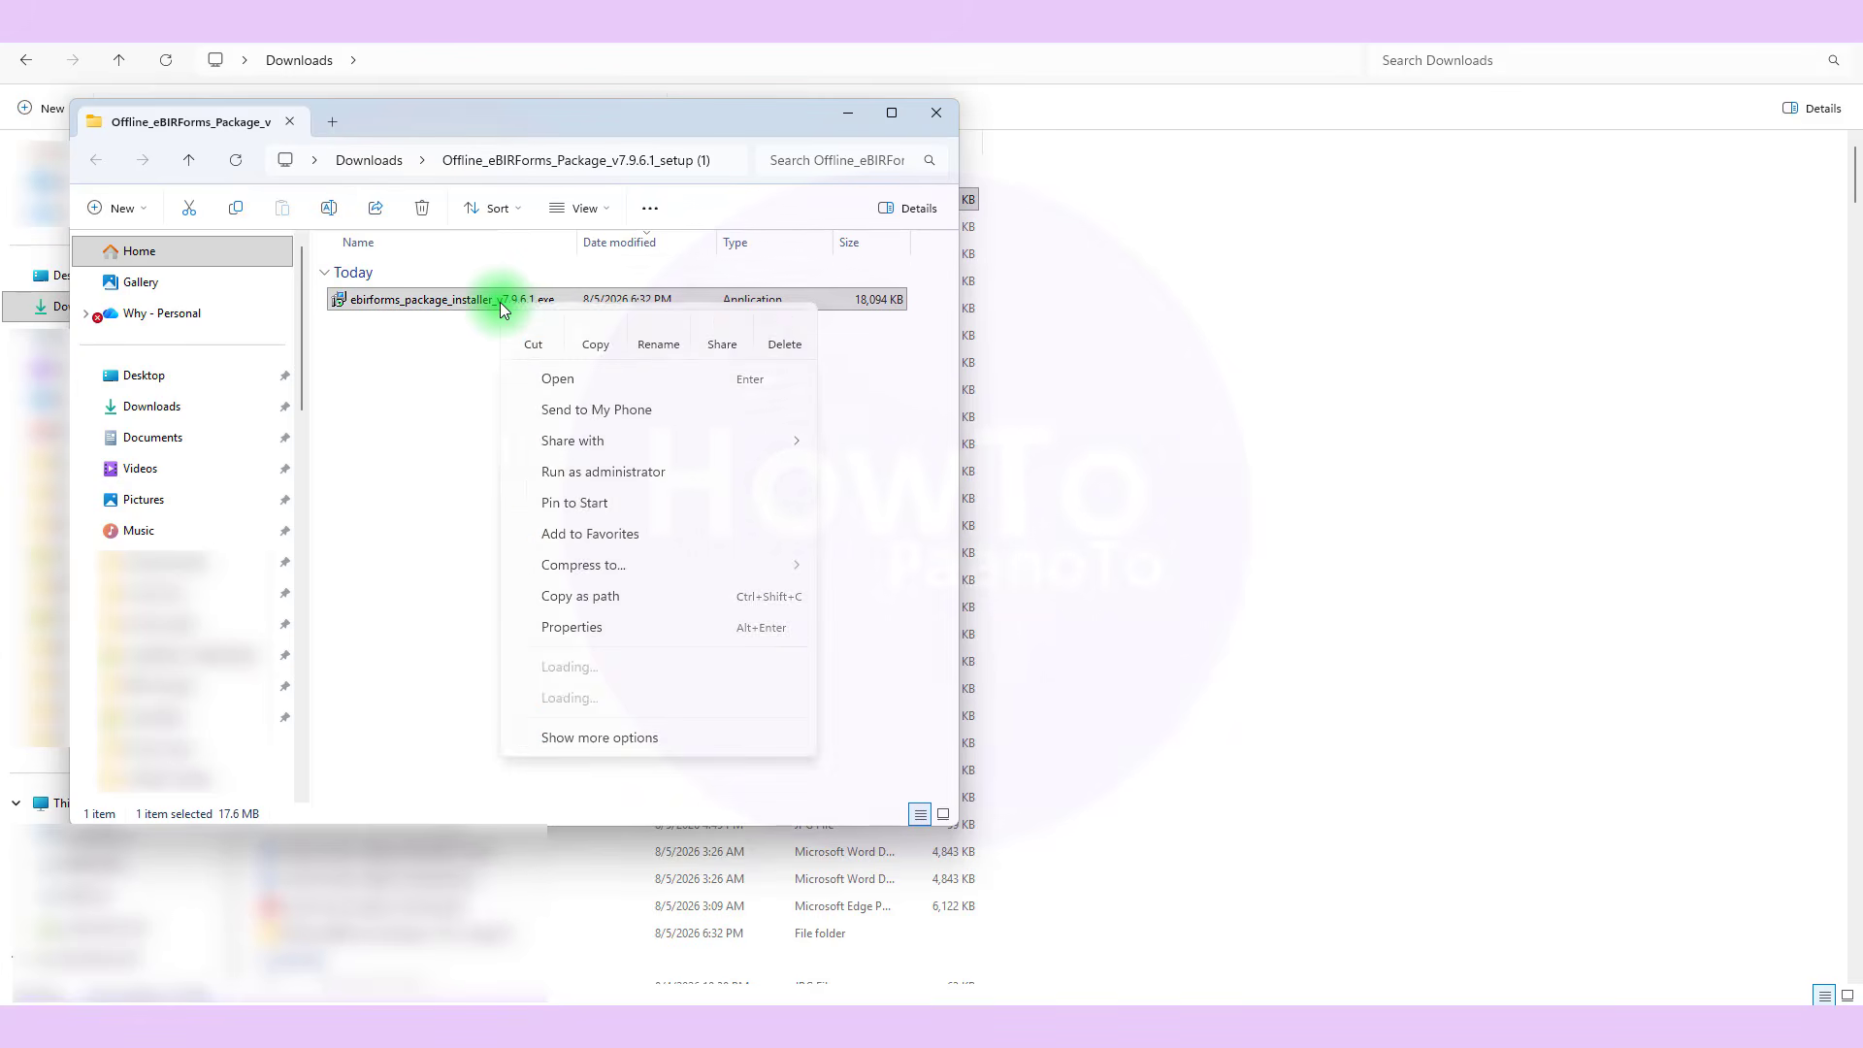
{"action": "left_click", "coordinate": [547, 627]}
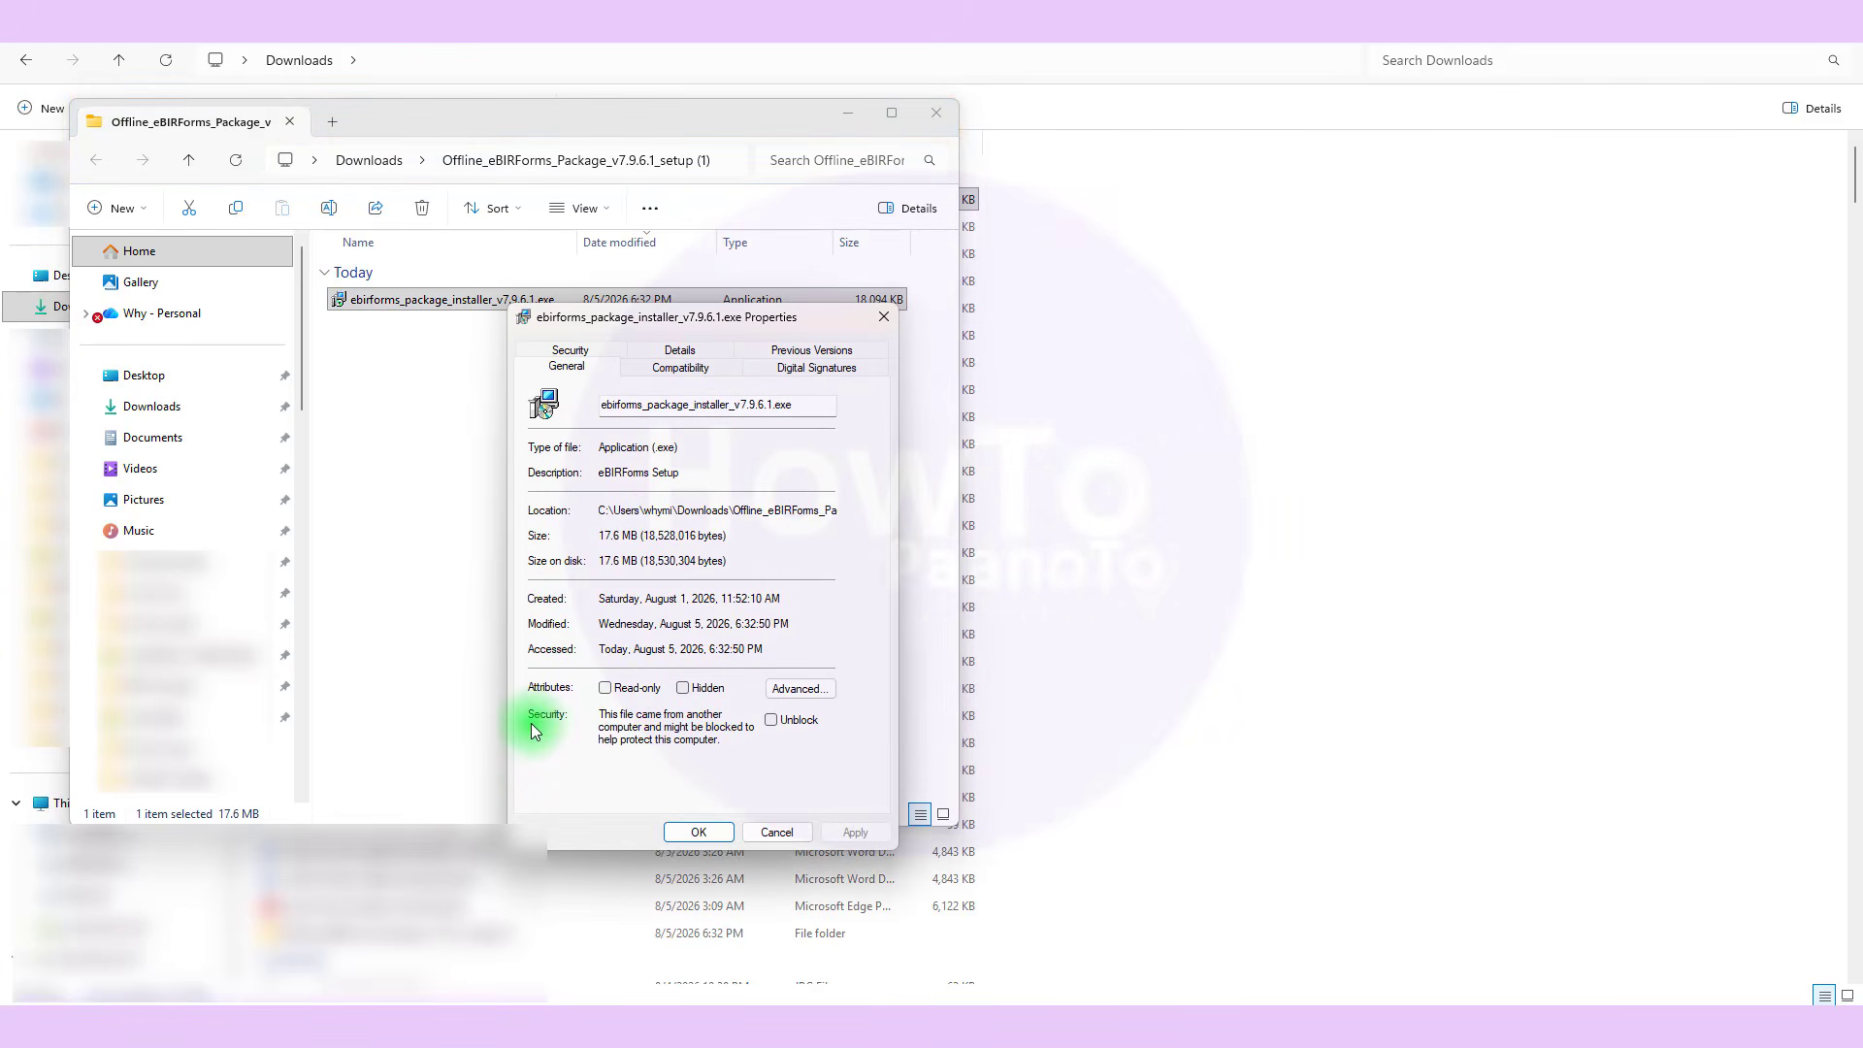
{"action": "left_click", "coordinate": [777, 721]}
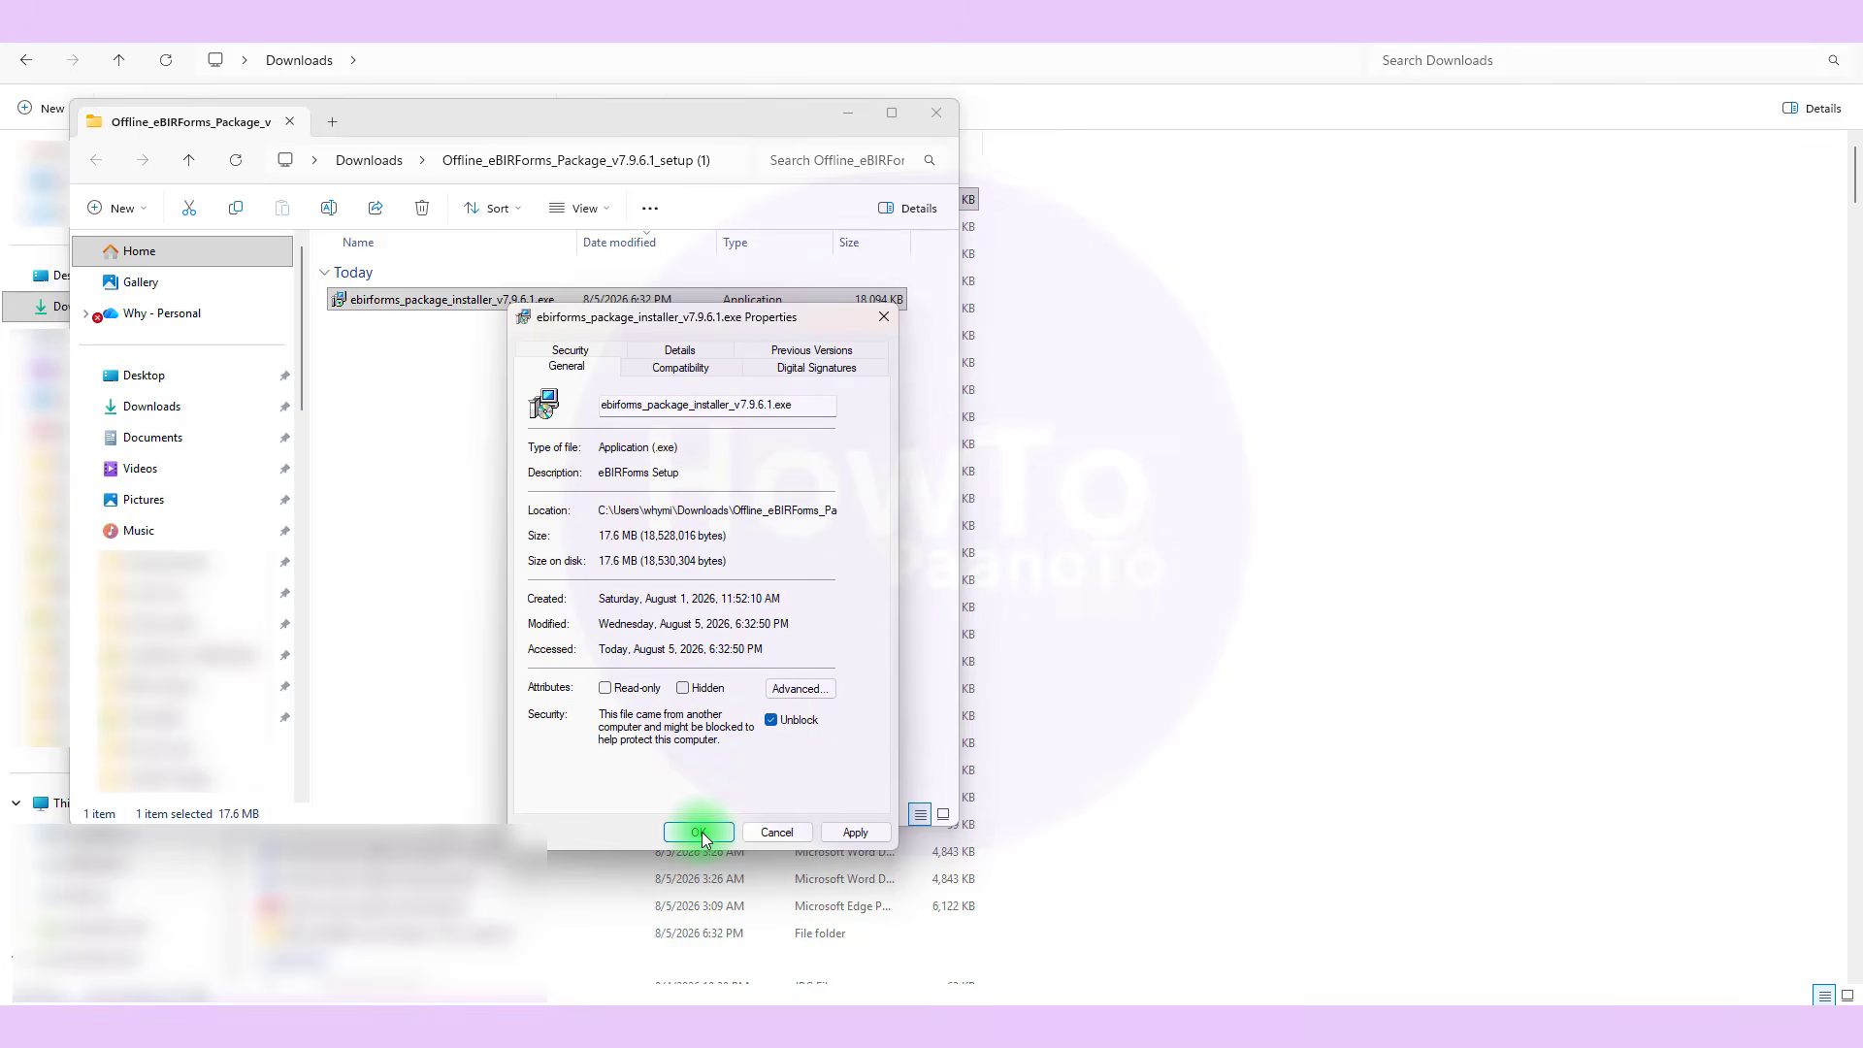
{"action": "left_click", "coordinate": [699, 833]}
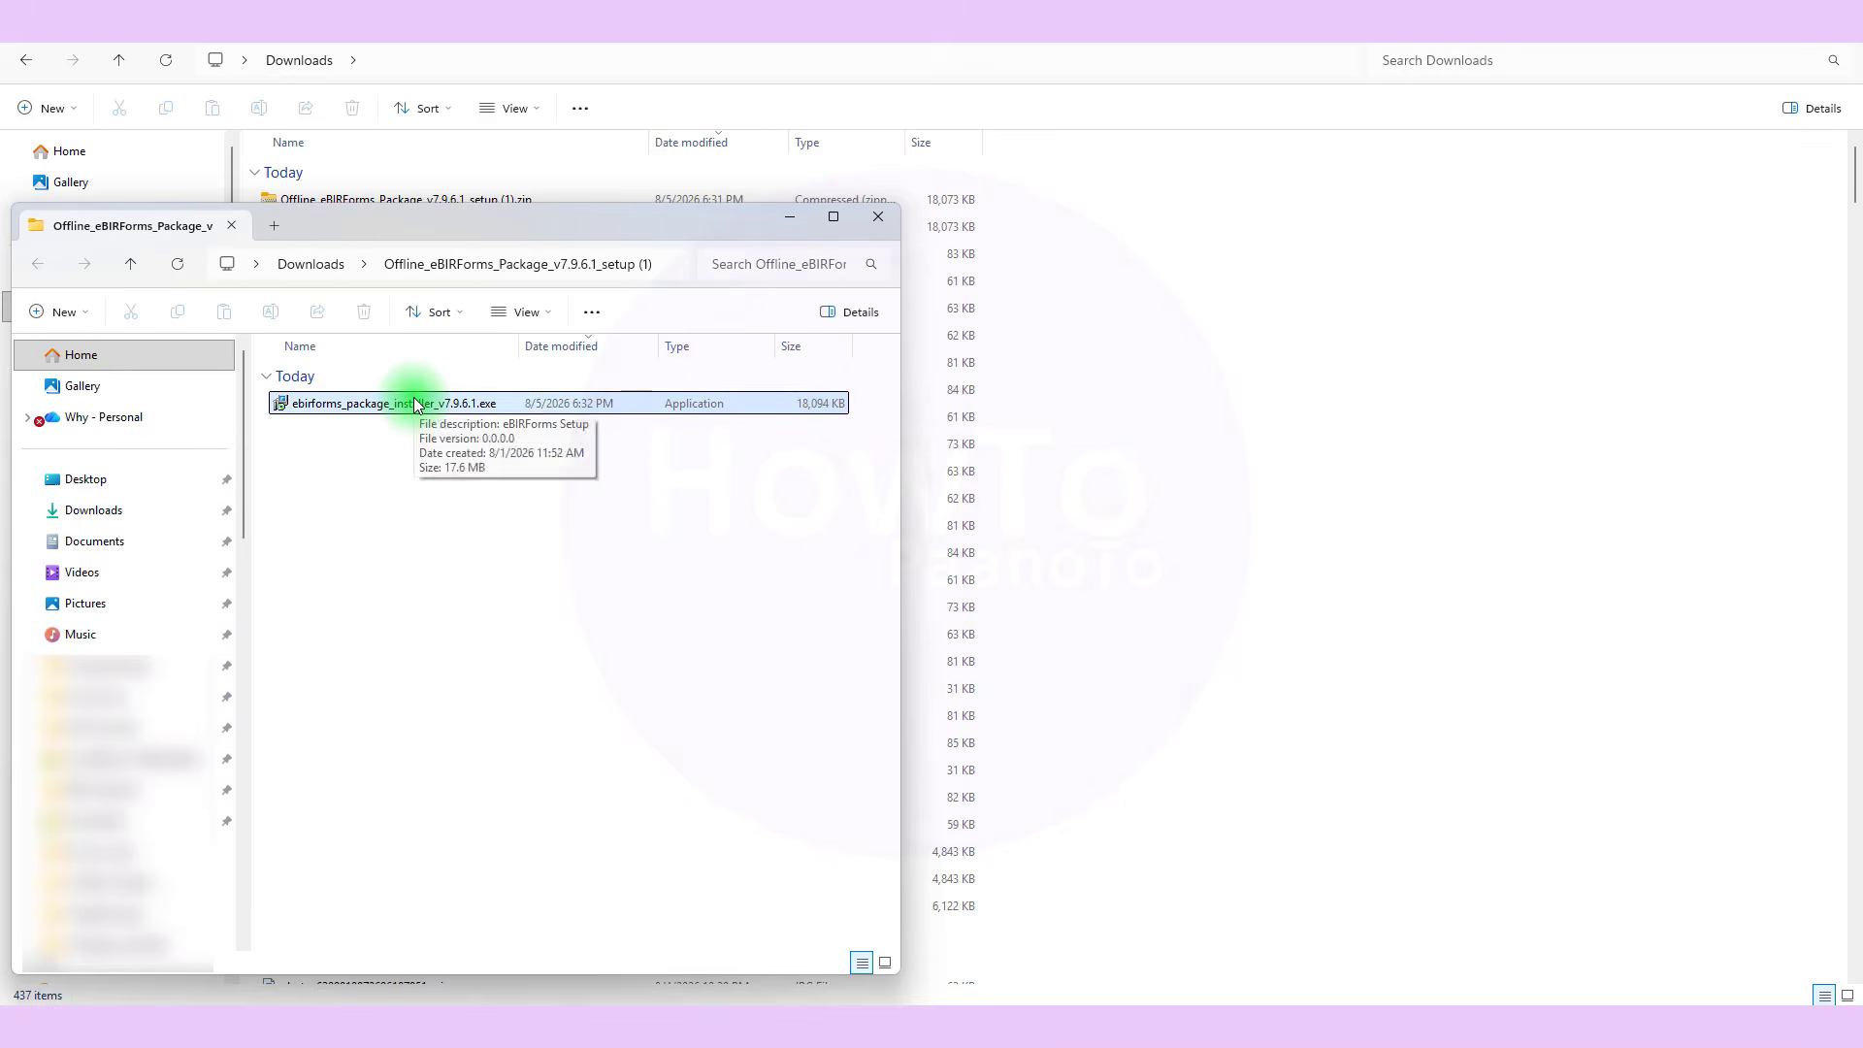
Run the eBIRForms installer and set the destination folder to C:\eBIRForms 7.9.6.1.
{"action": "double_click", "coordinate": [415, 406]}
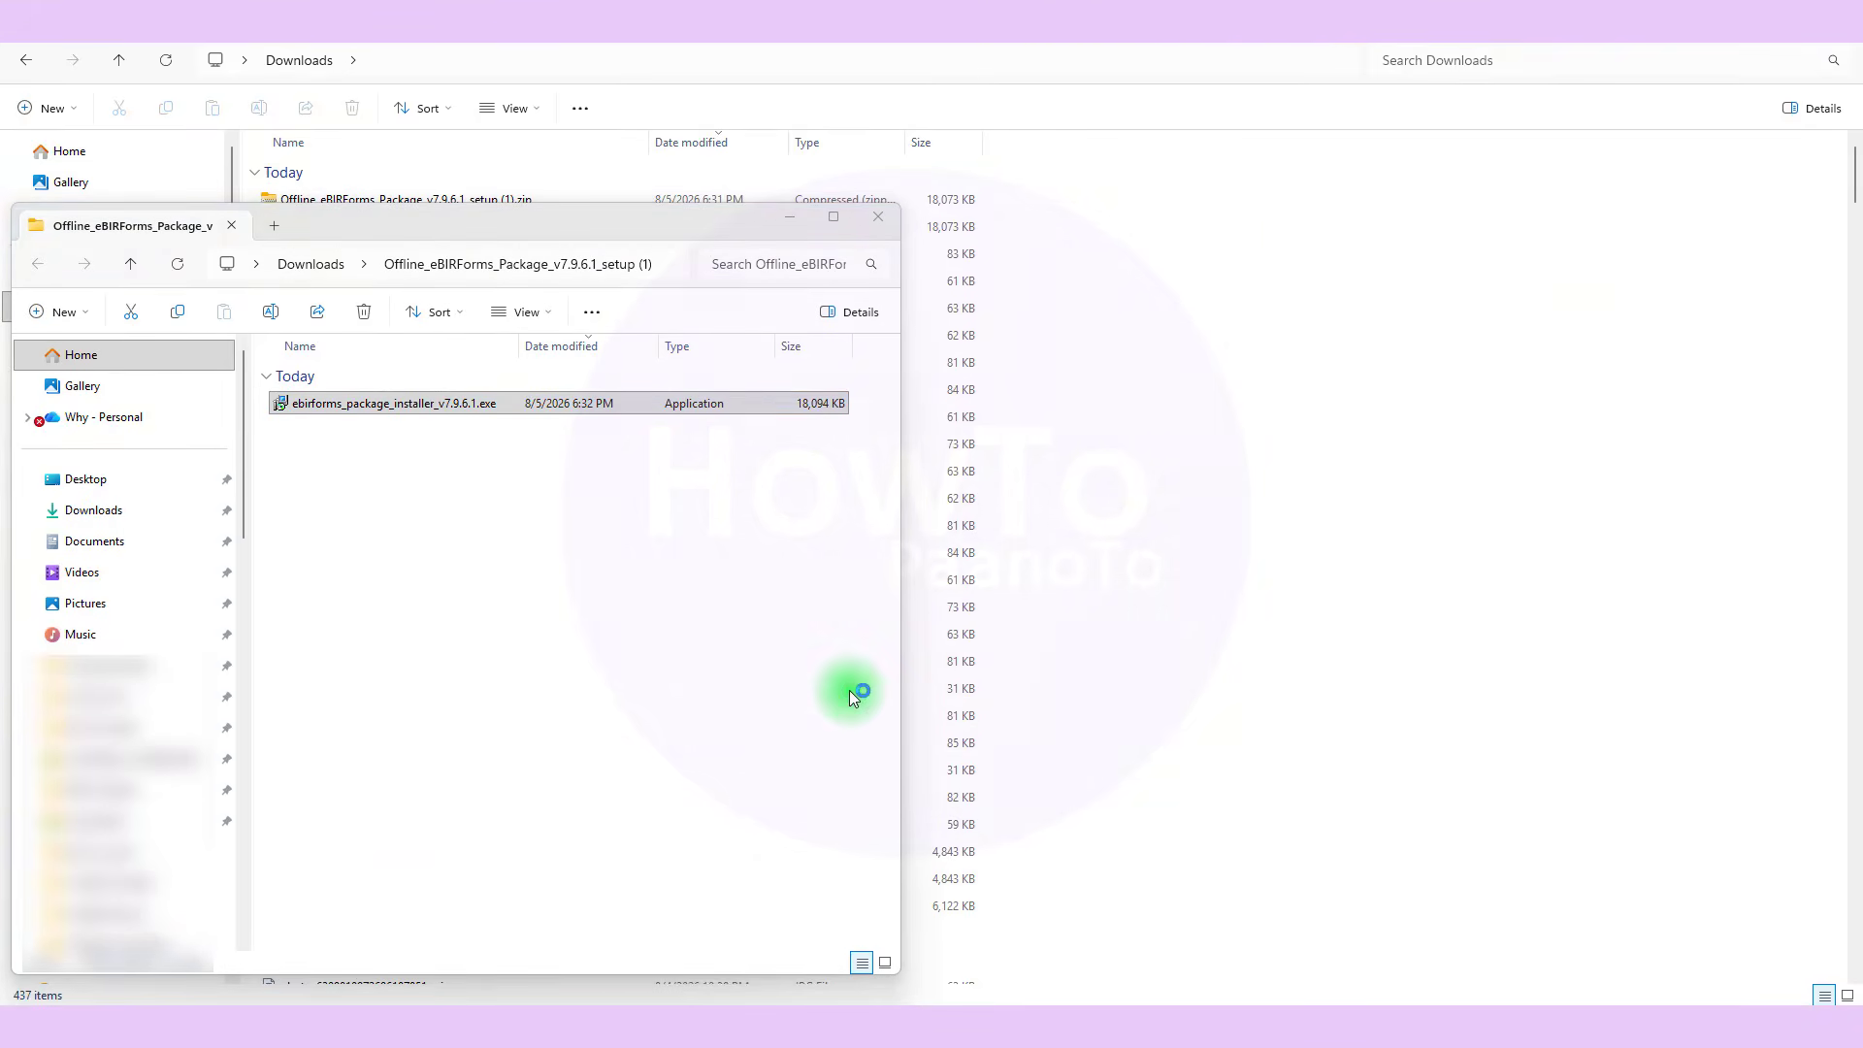
{"action": "left_click", "coordinate": [1040, 669]}
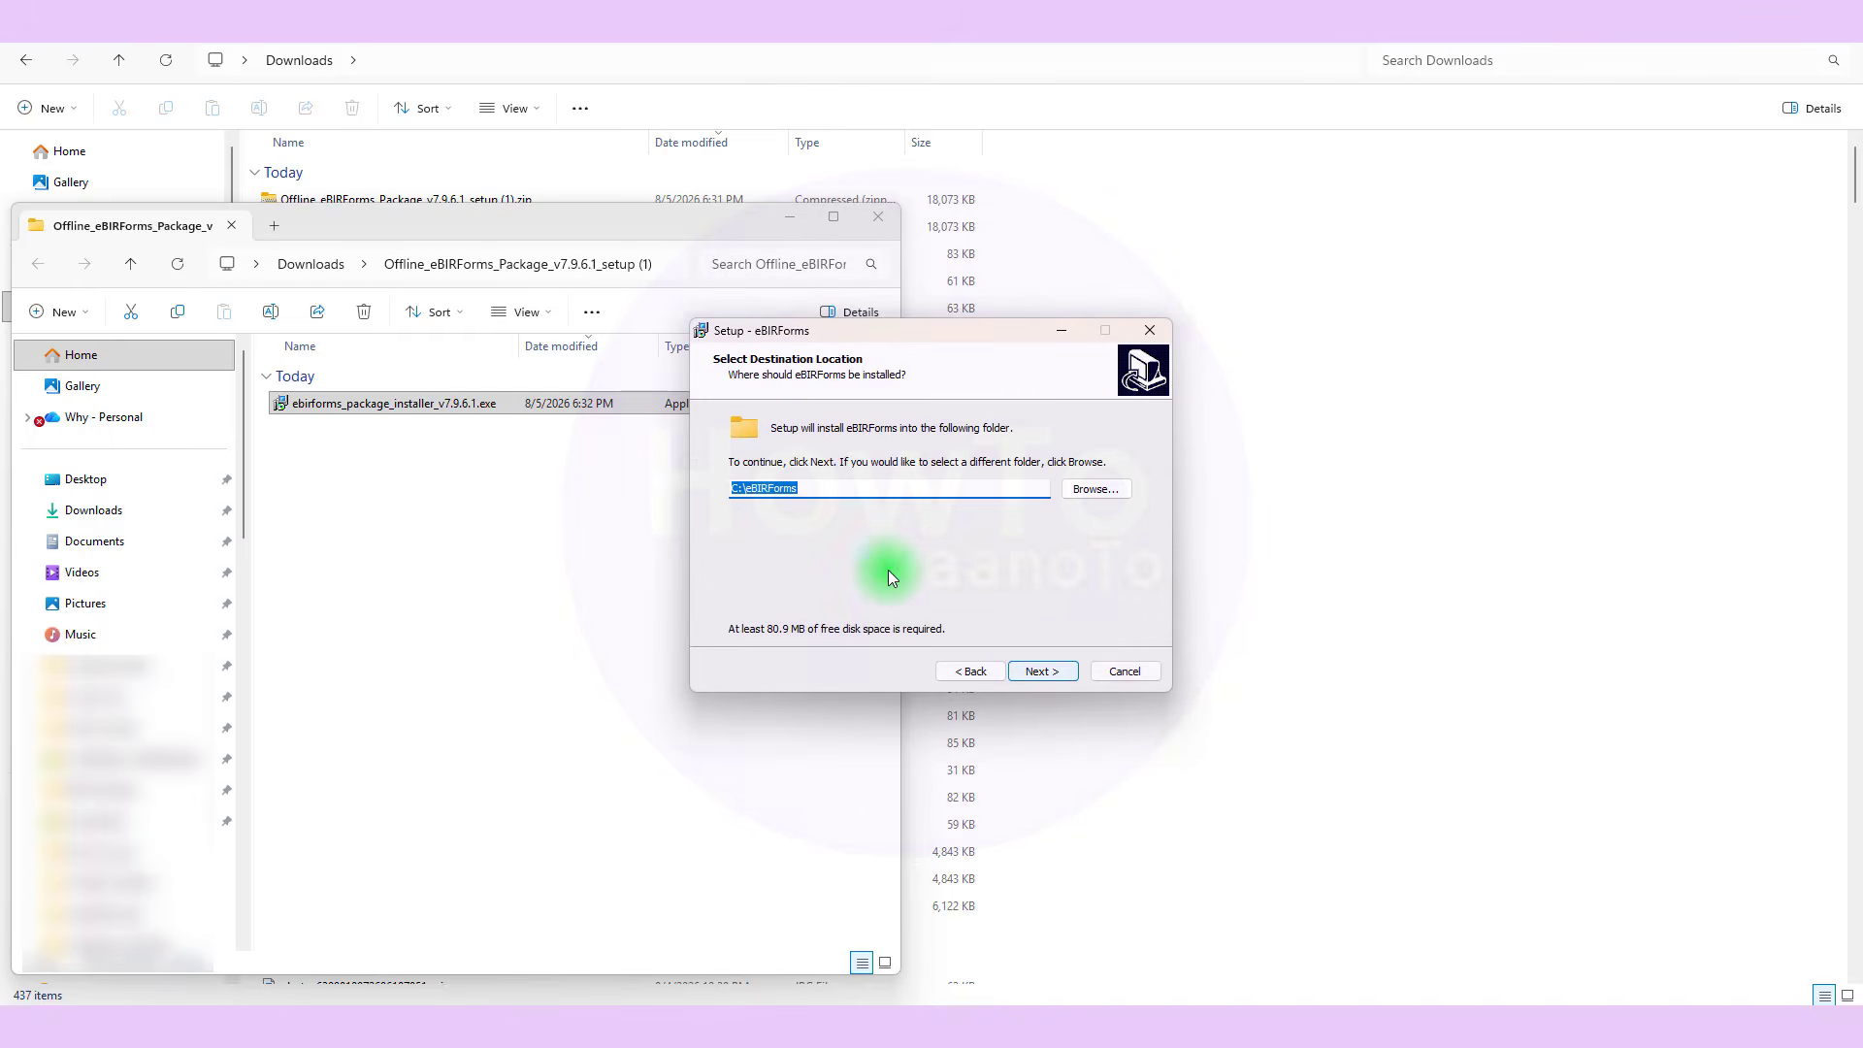
{"action": "left_click", "coordinate": [805, 491]}
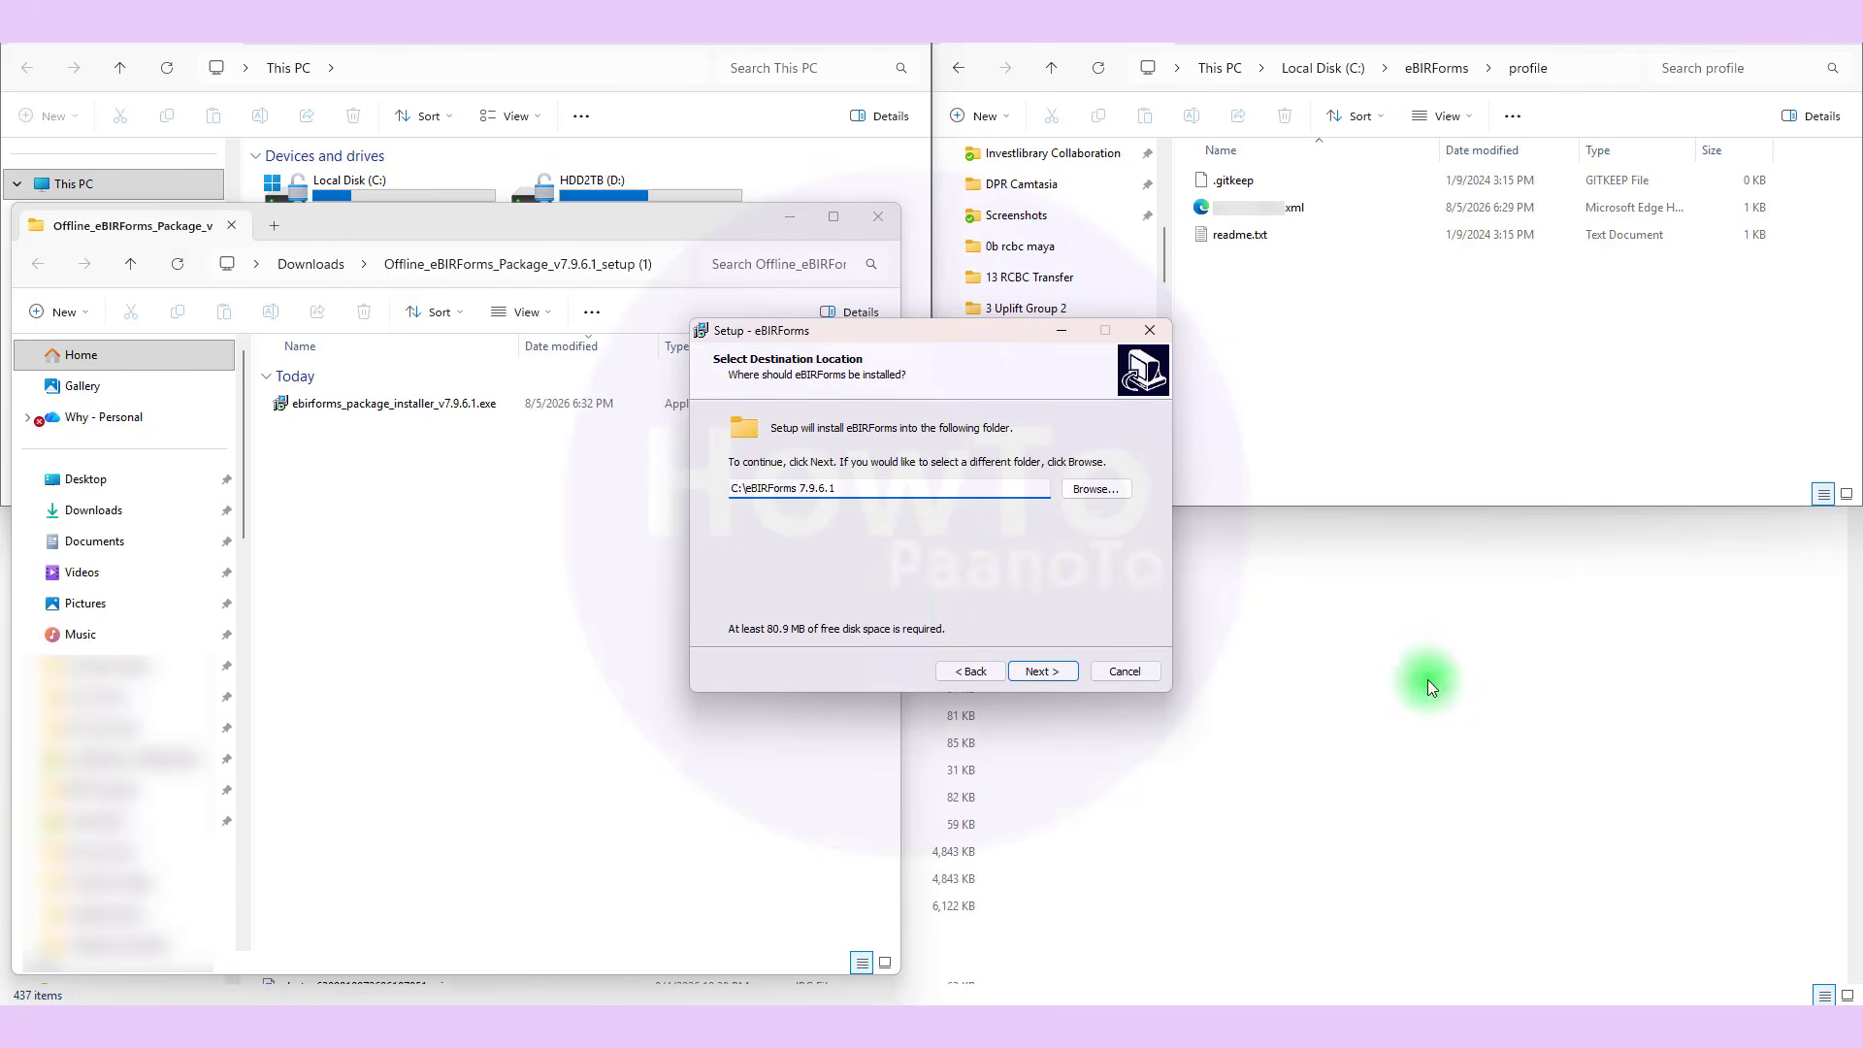
{"action": "left_click", "coordinate": [1045, 674]}
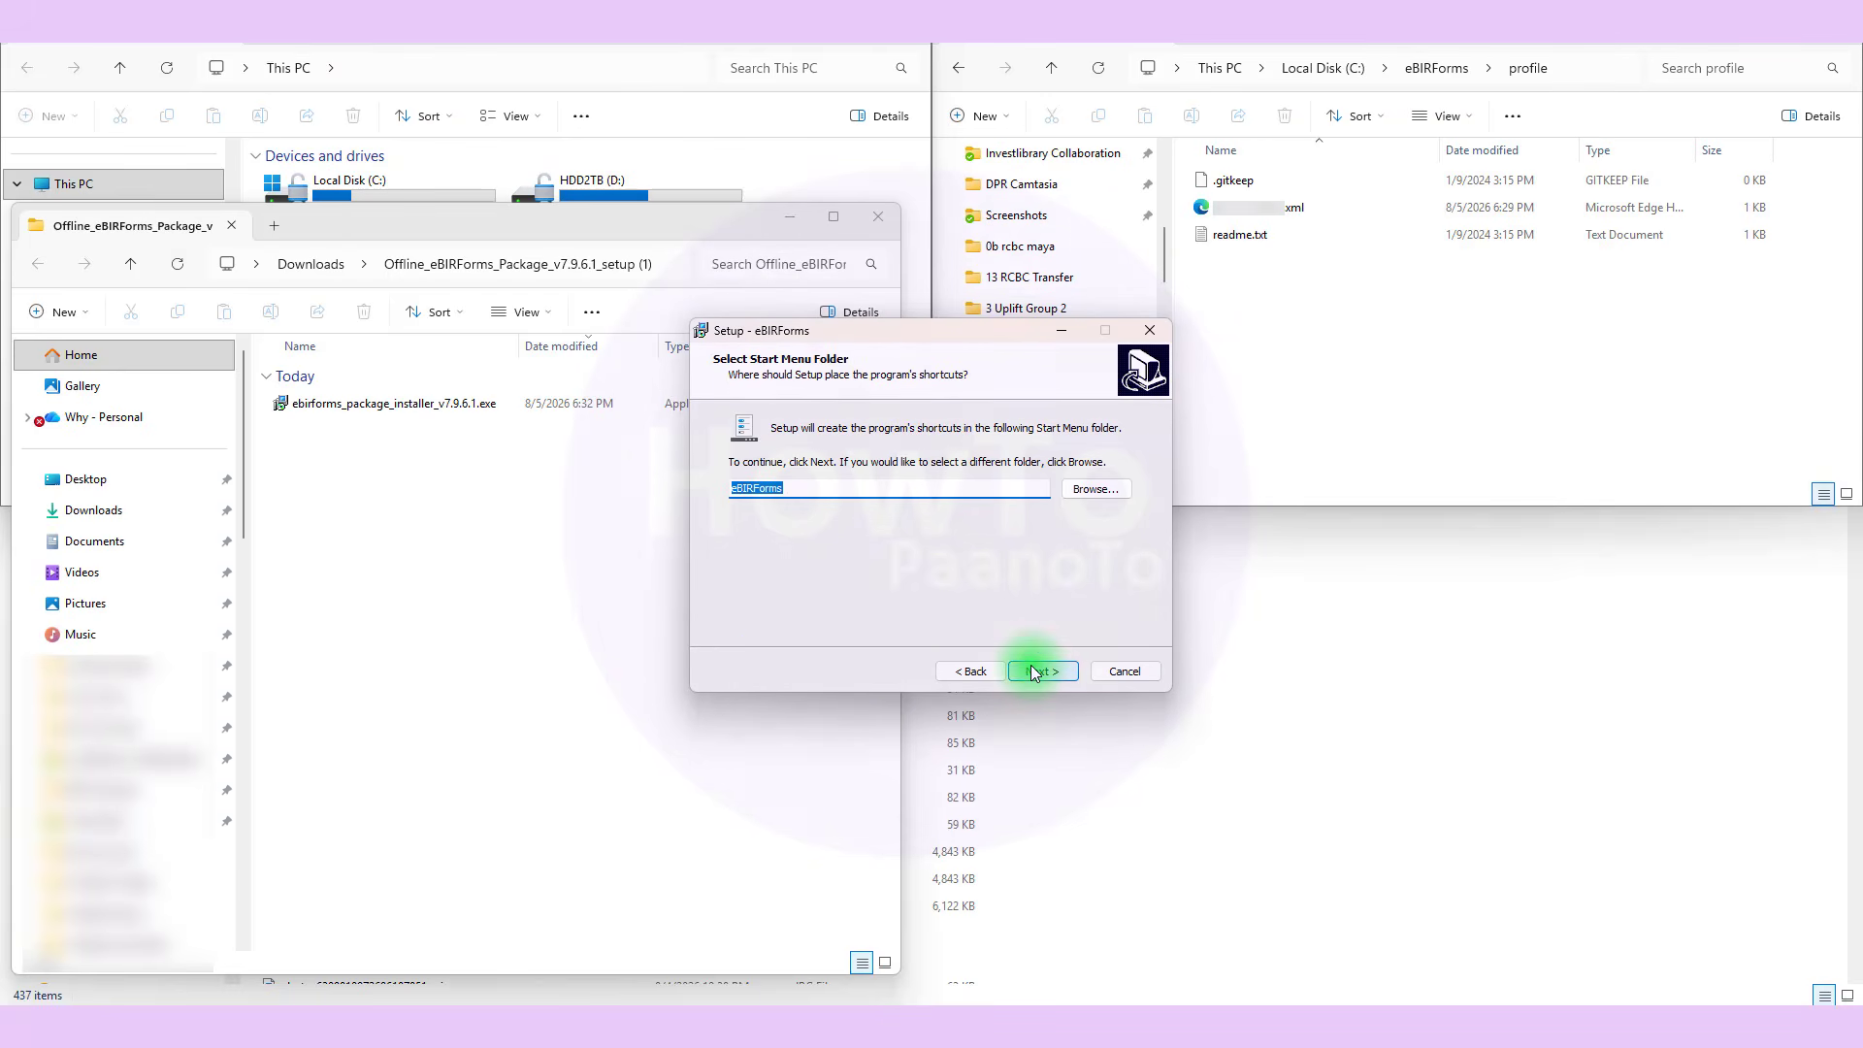
Return to the destination setting and remove the space so the folder reads C:\eBIRForms7.9.6.1.
{"action": "left_click", "coordinate": [1042, 491]}
{"action": "left_click", "coordinate": [1089, 490]}
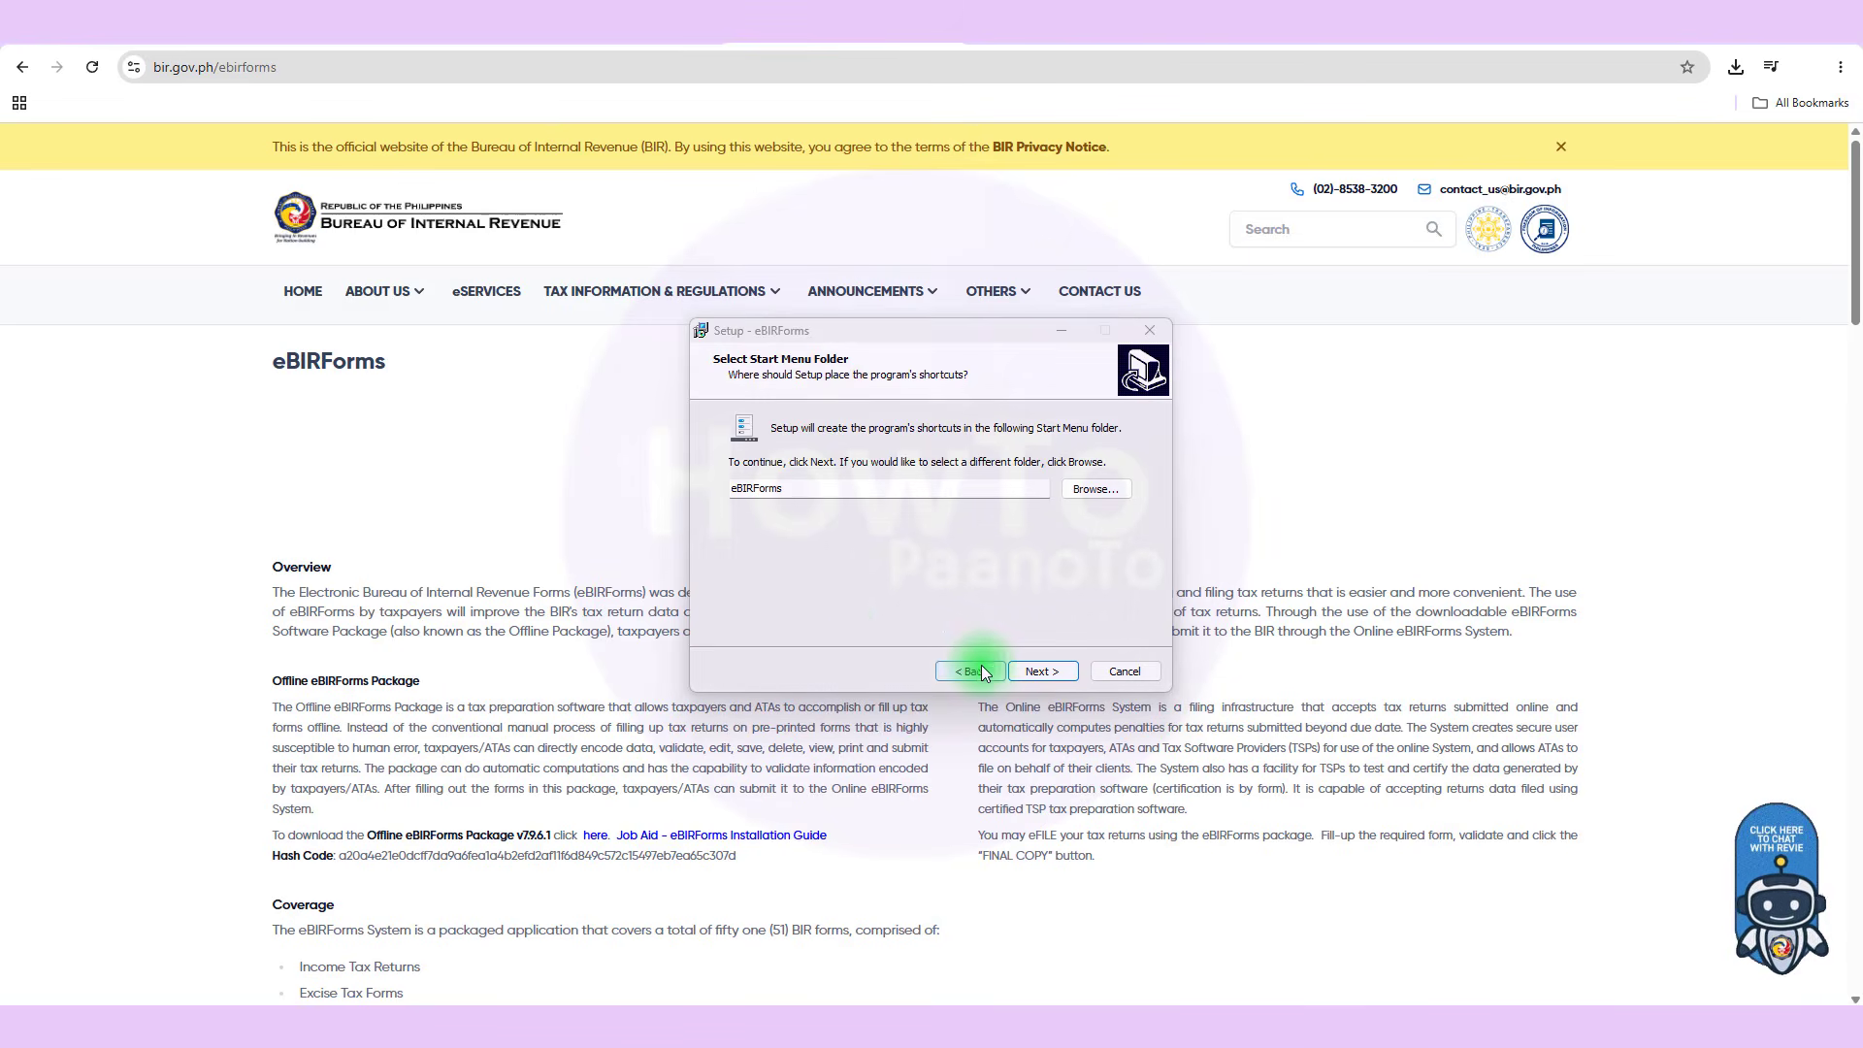
{"action": "left_click", "coordinate": [973, 672]}
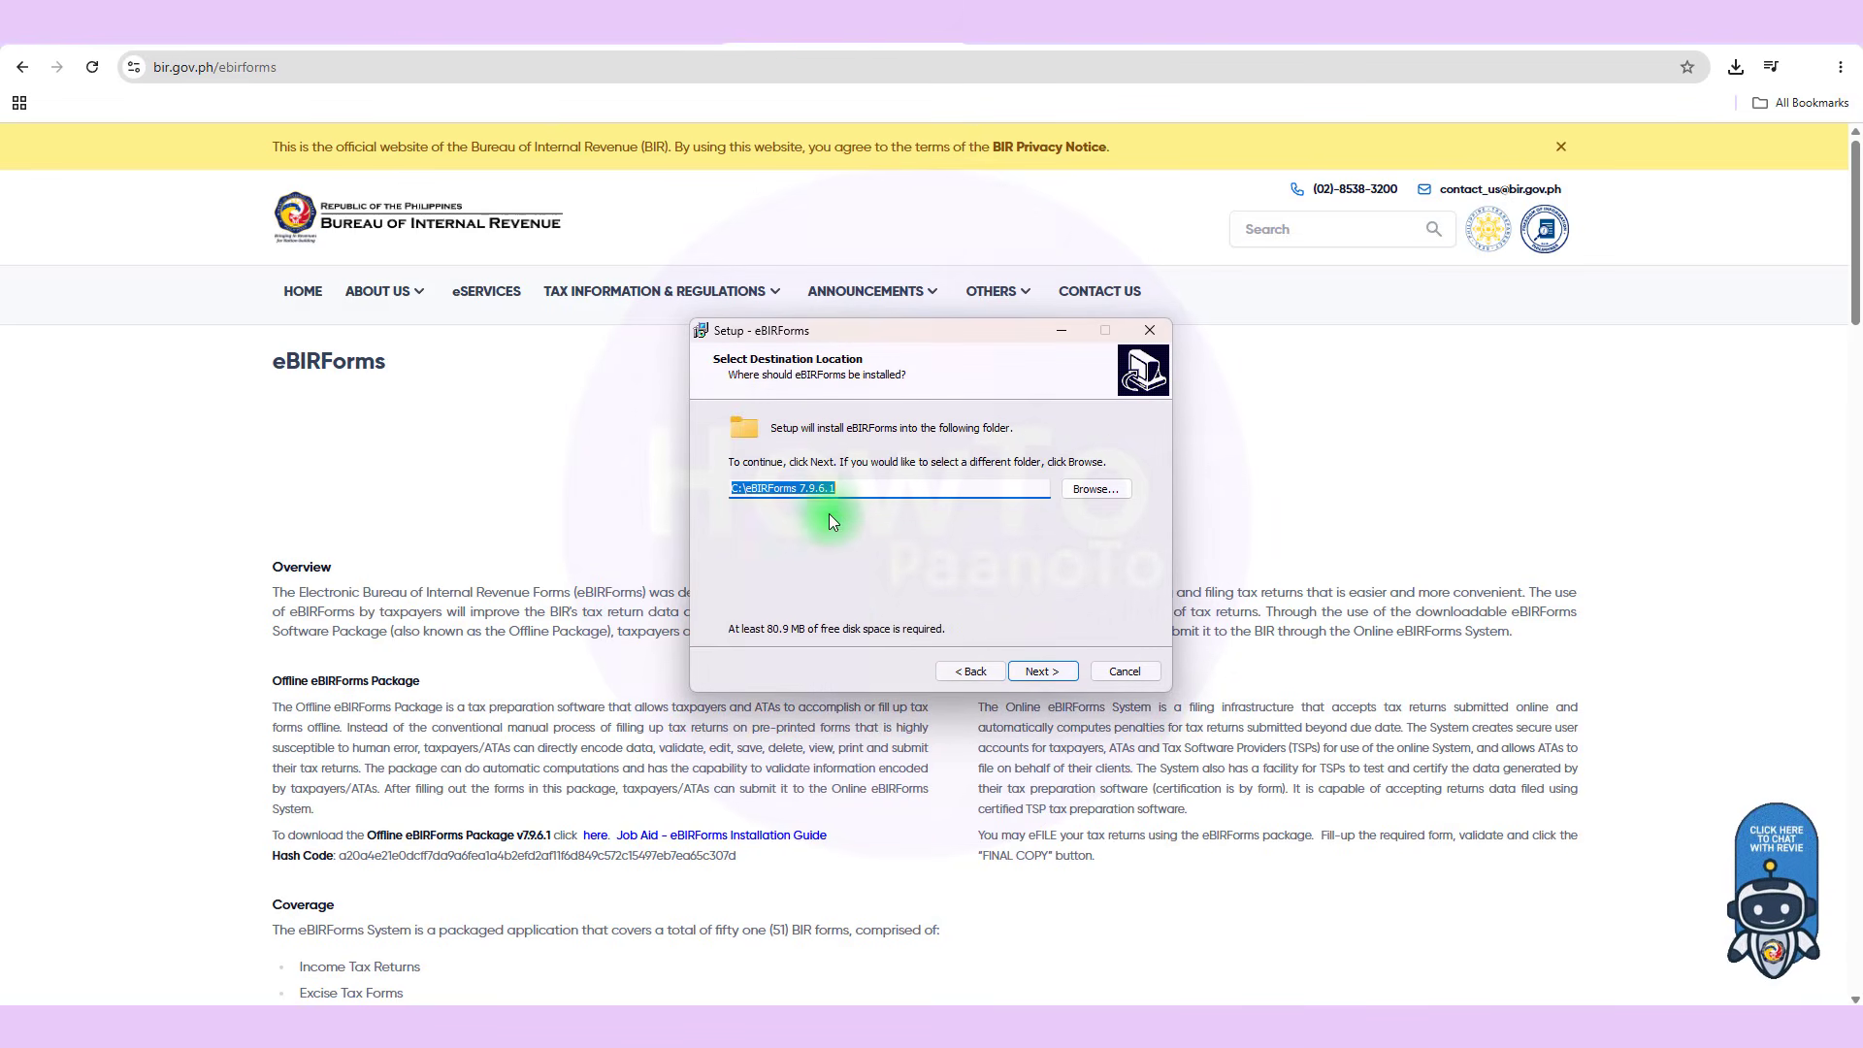
{"action": "left_click", "coordinate": [798, 490]}
{"action": "key", "text": "BackSpace"}
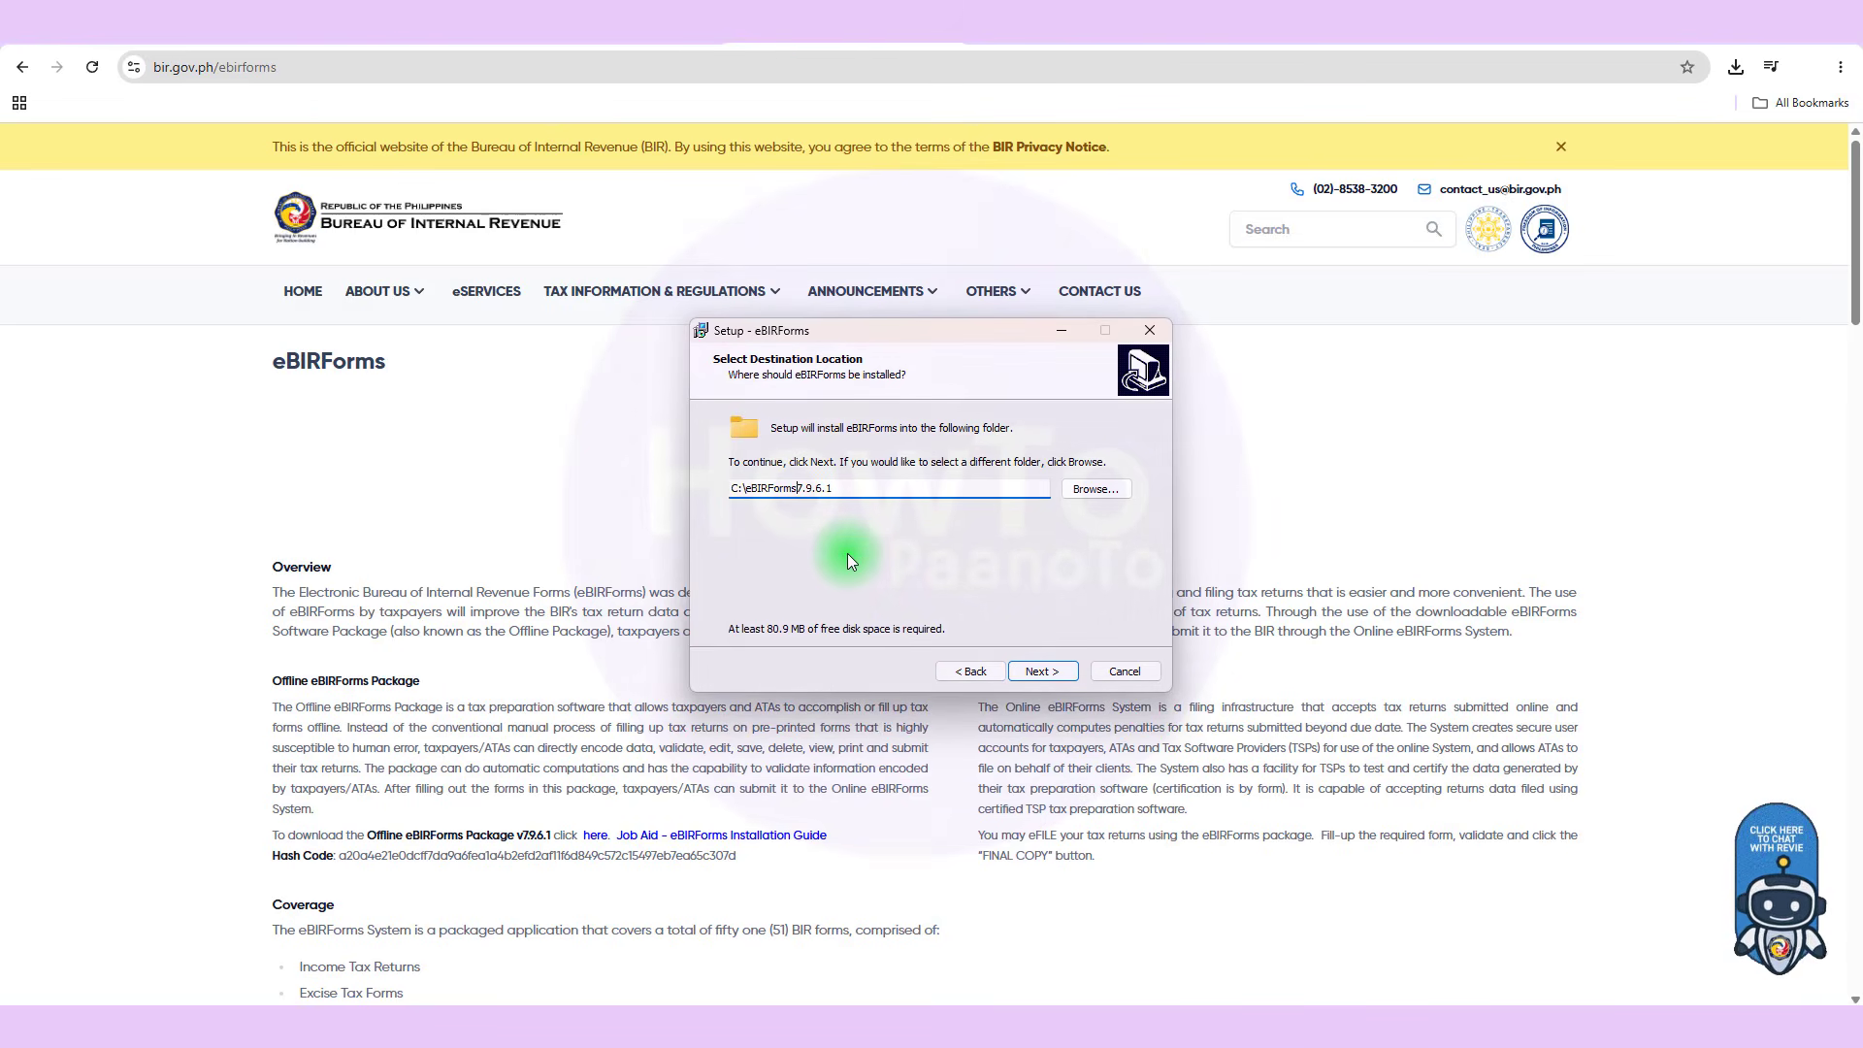
{"action": "left_click", "coordinate": [1040, 671]}
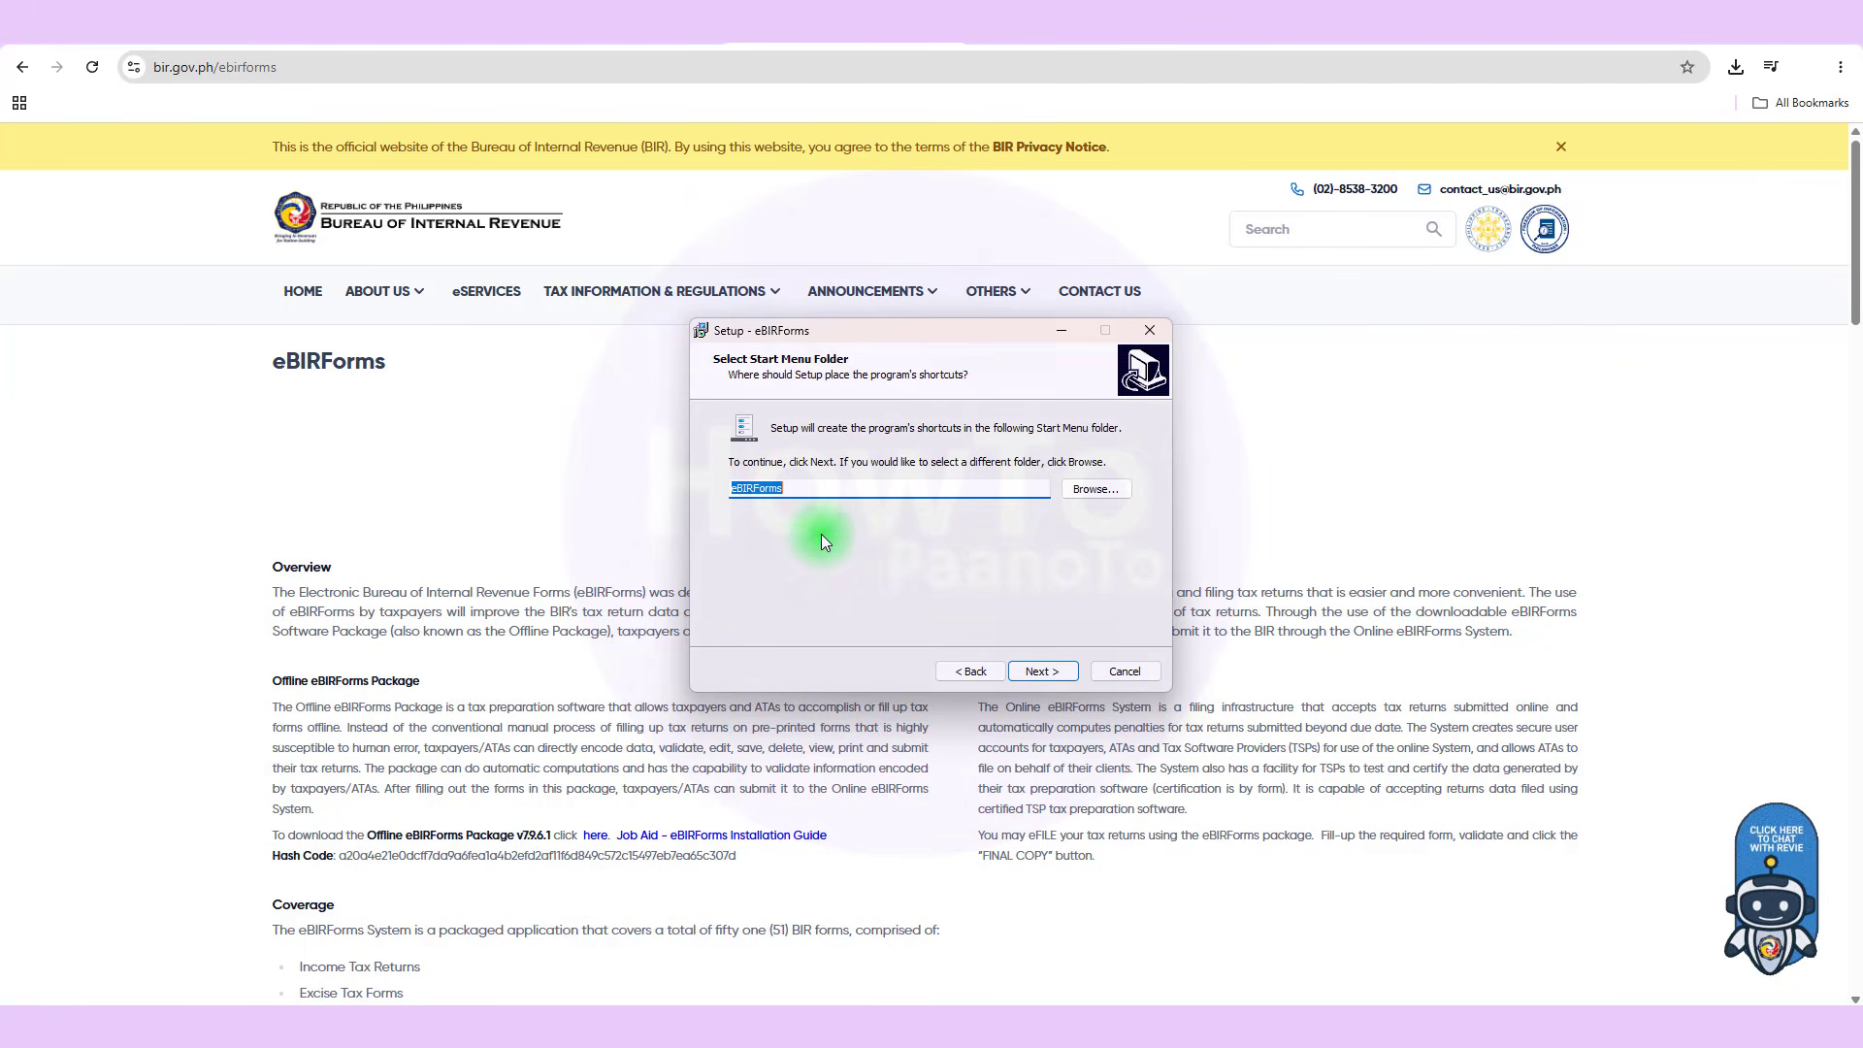
Copy the folder name from the destination path and set the Start Menu folder to eBIRForms7.9.6.1.
{"action": "left_click", "coordinate": [970, 671]}
{"action": "left_click", "coordinate": [842, 488]}
{"action": "left_click_drag", "start_coordinate": [842, 488], "coordinate": [747, 489]}
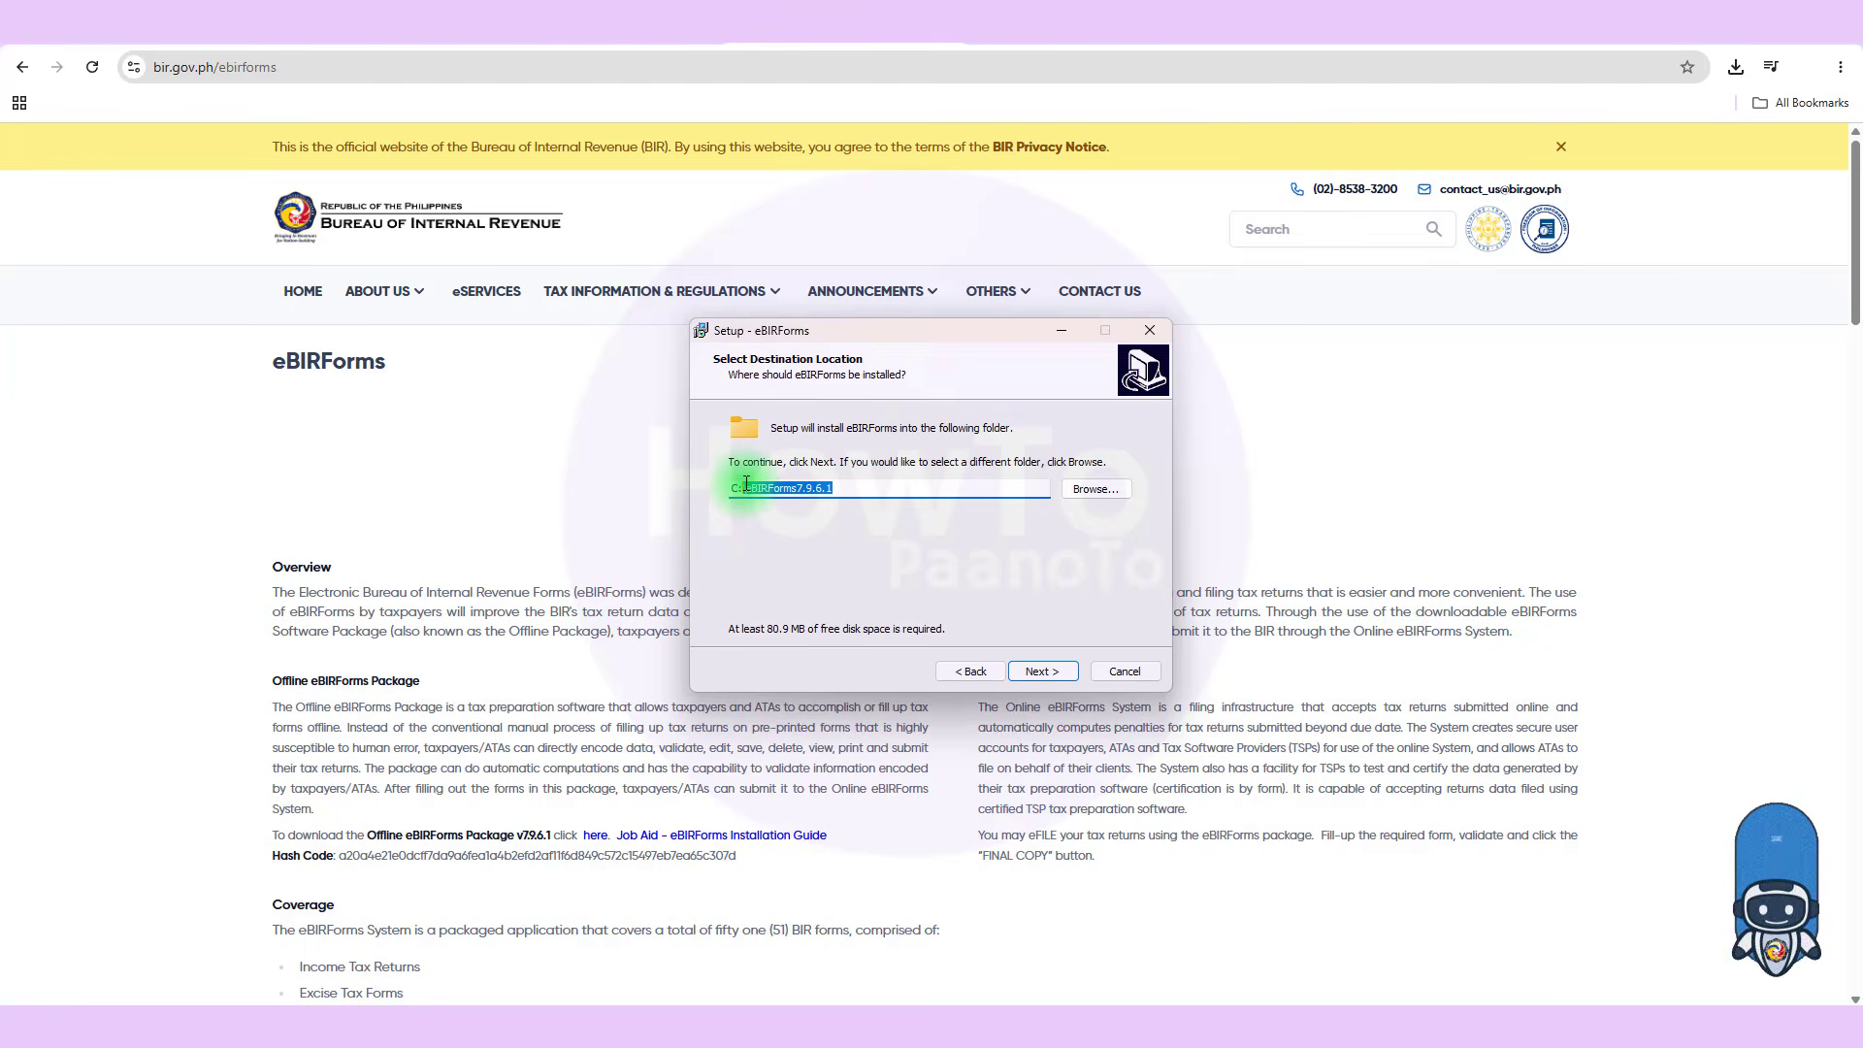
{"action": "left_click", "coordinate": [1041, 672]}
{"action": "left_click", "coordinate": [820, 490]}
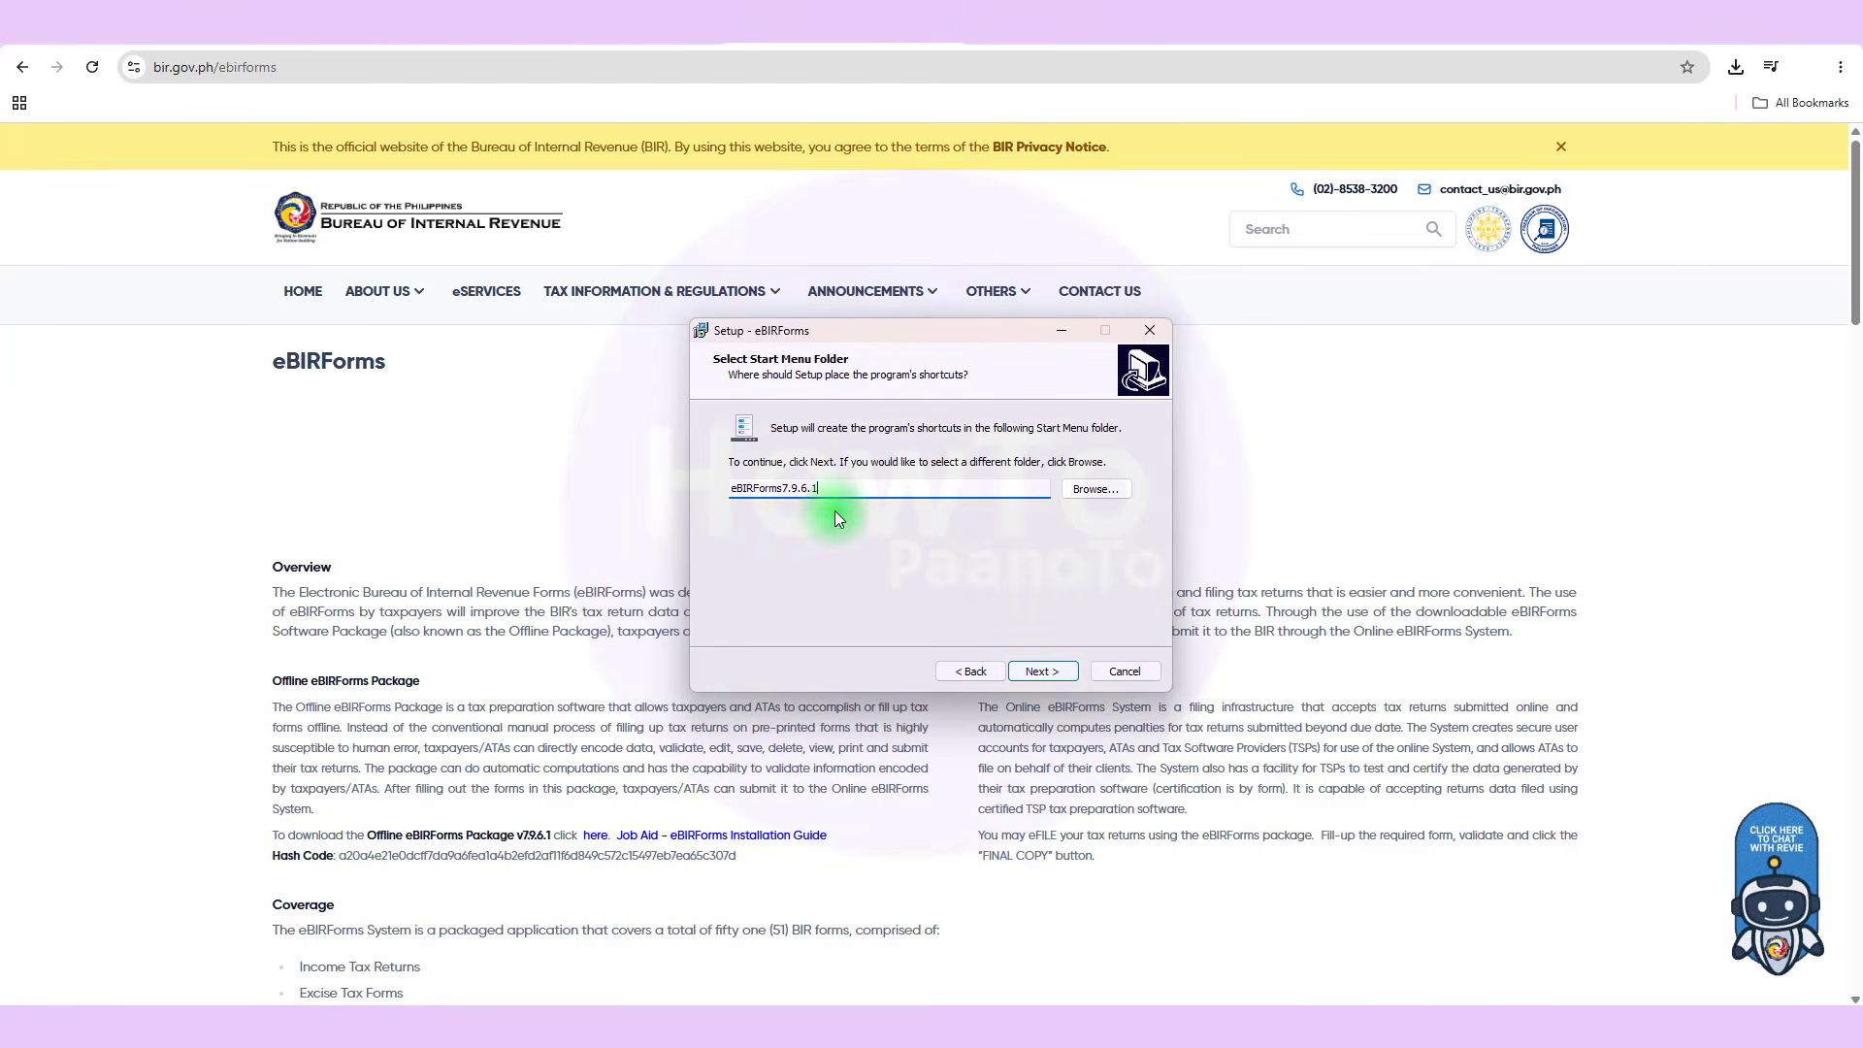
{"action": "left_click", "coordinate": [1033, 674]}
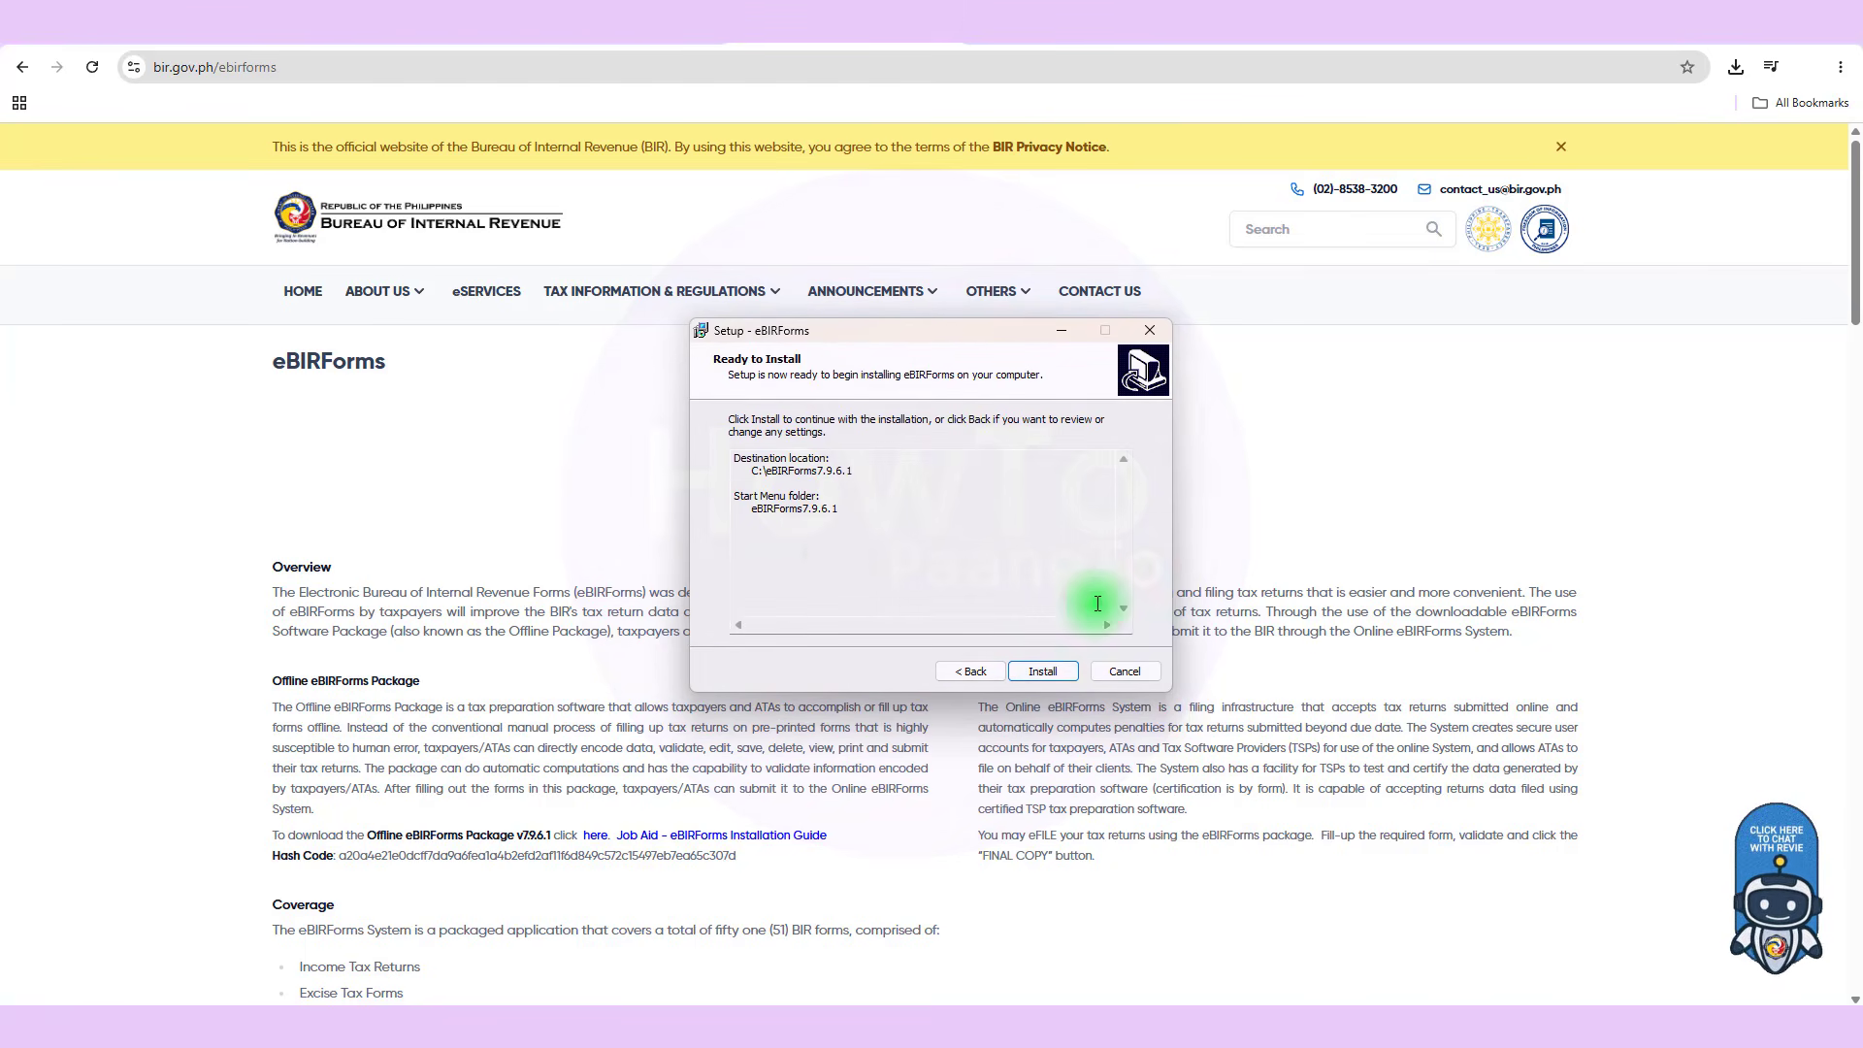
Install eBIRForms with the chosen settings and finish the setup wizard.
{"action": "left_click", "coordinate": [1039, 679]}
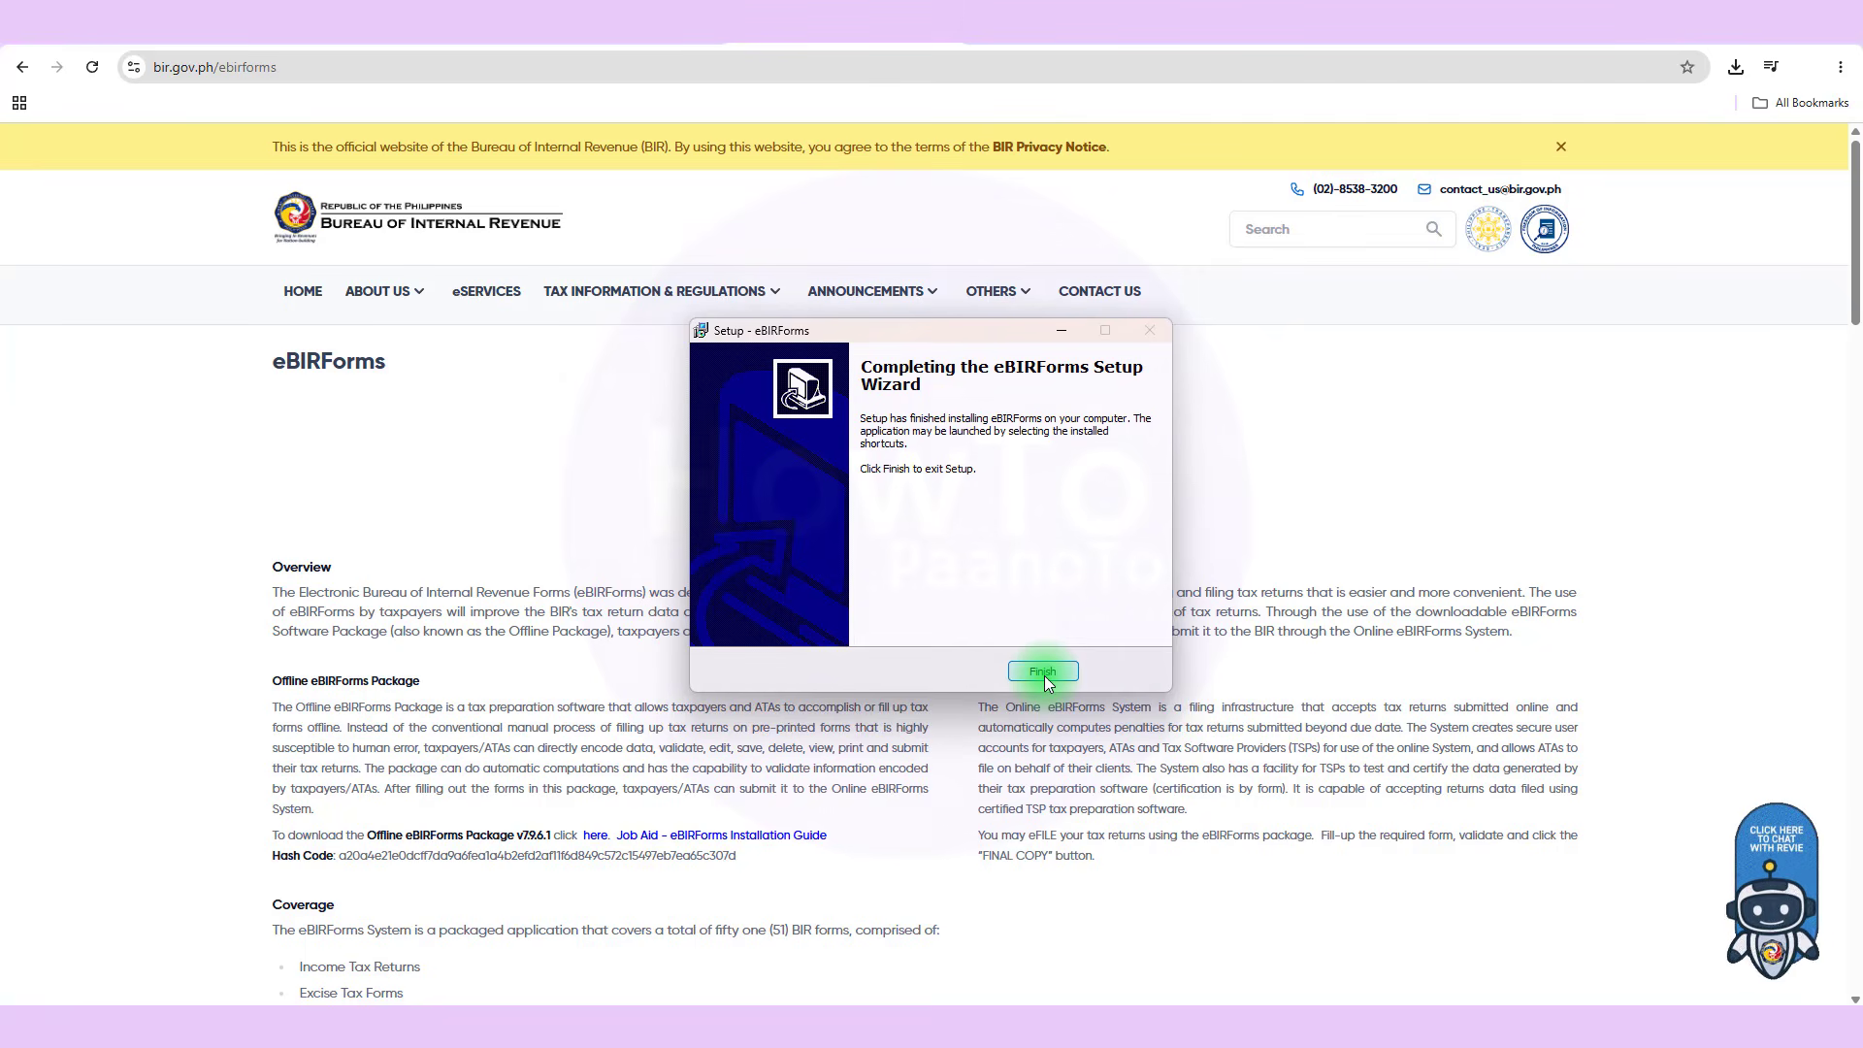
{"action": "left_click", "coordinate": [1048, 678]}
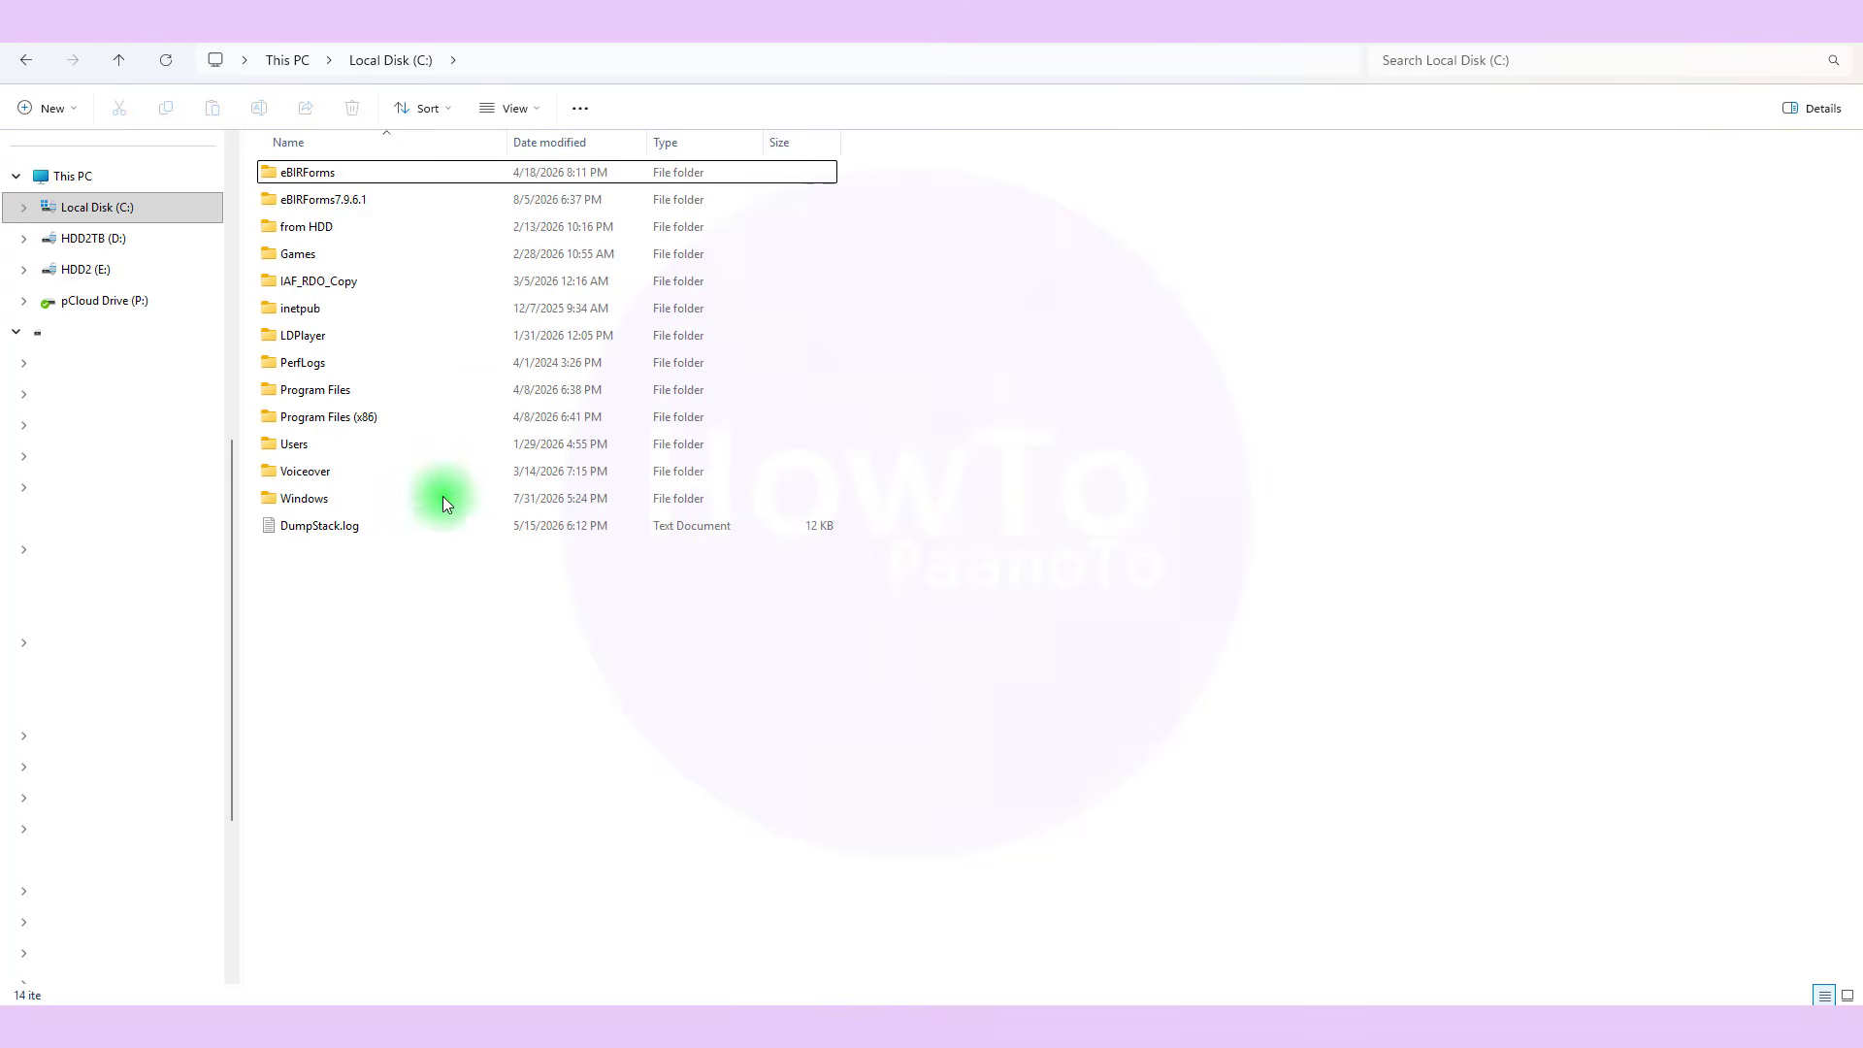
Open the profile folder inside C:\eBIRForms7.9.6.1 to inspect its files.
{"action": "double_click", "coordinate": [322, 197]}
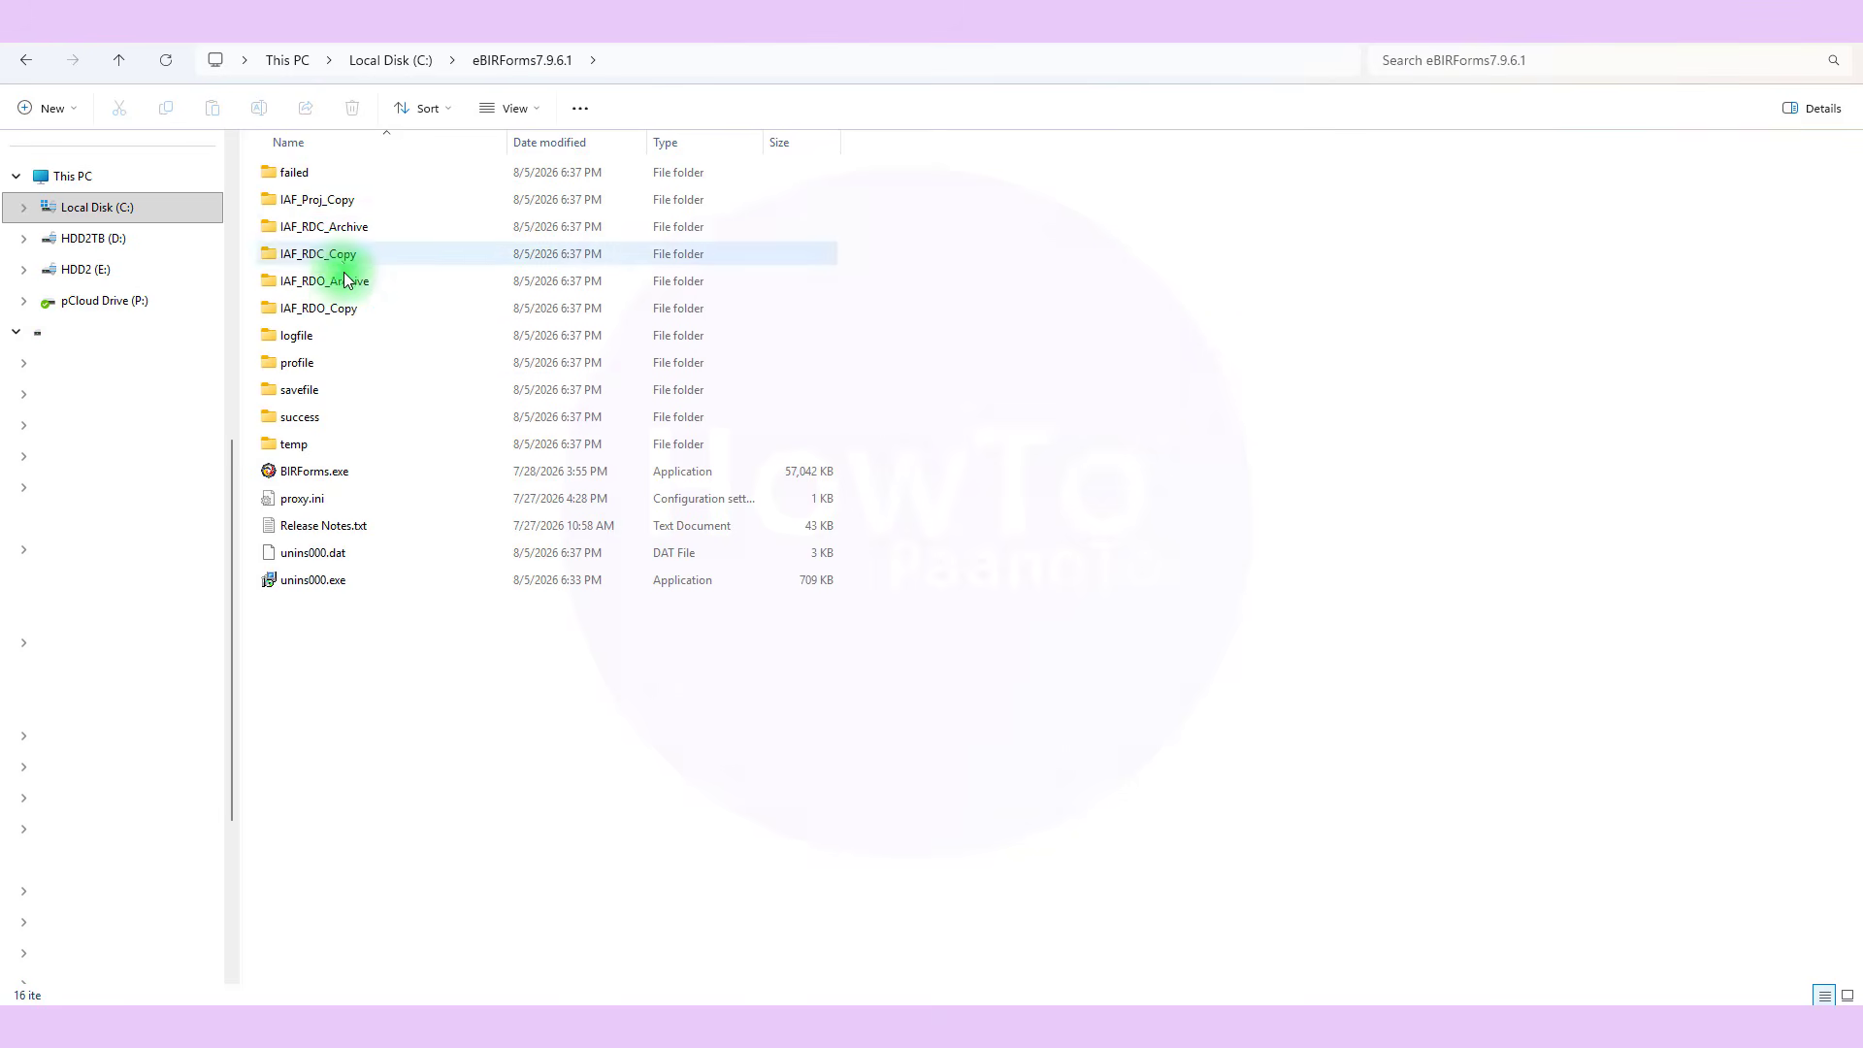
{"action": "left_click", "coordinate": [310, 361]}
{"action": "double_click", "coordinate": [309, 362]}
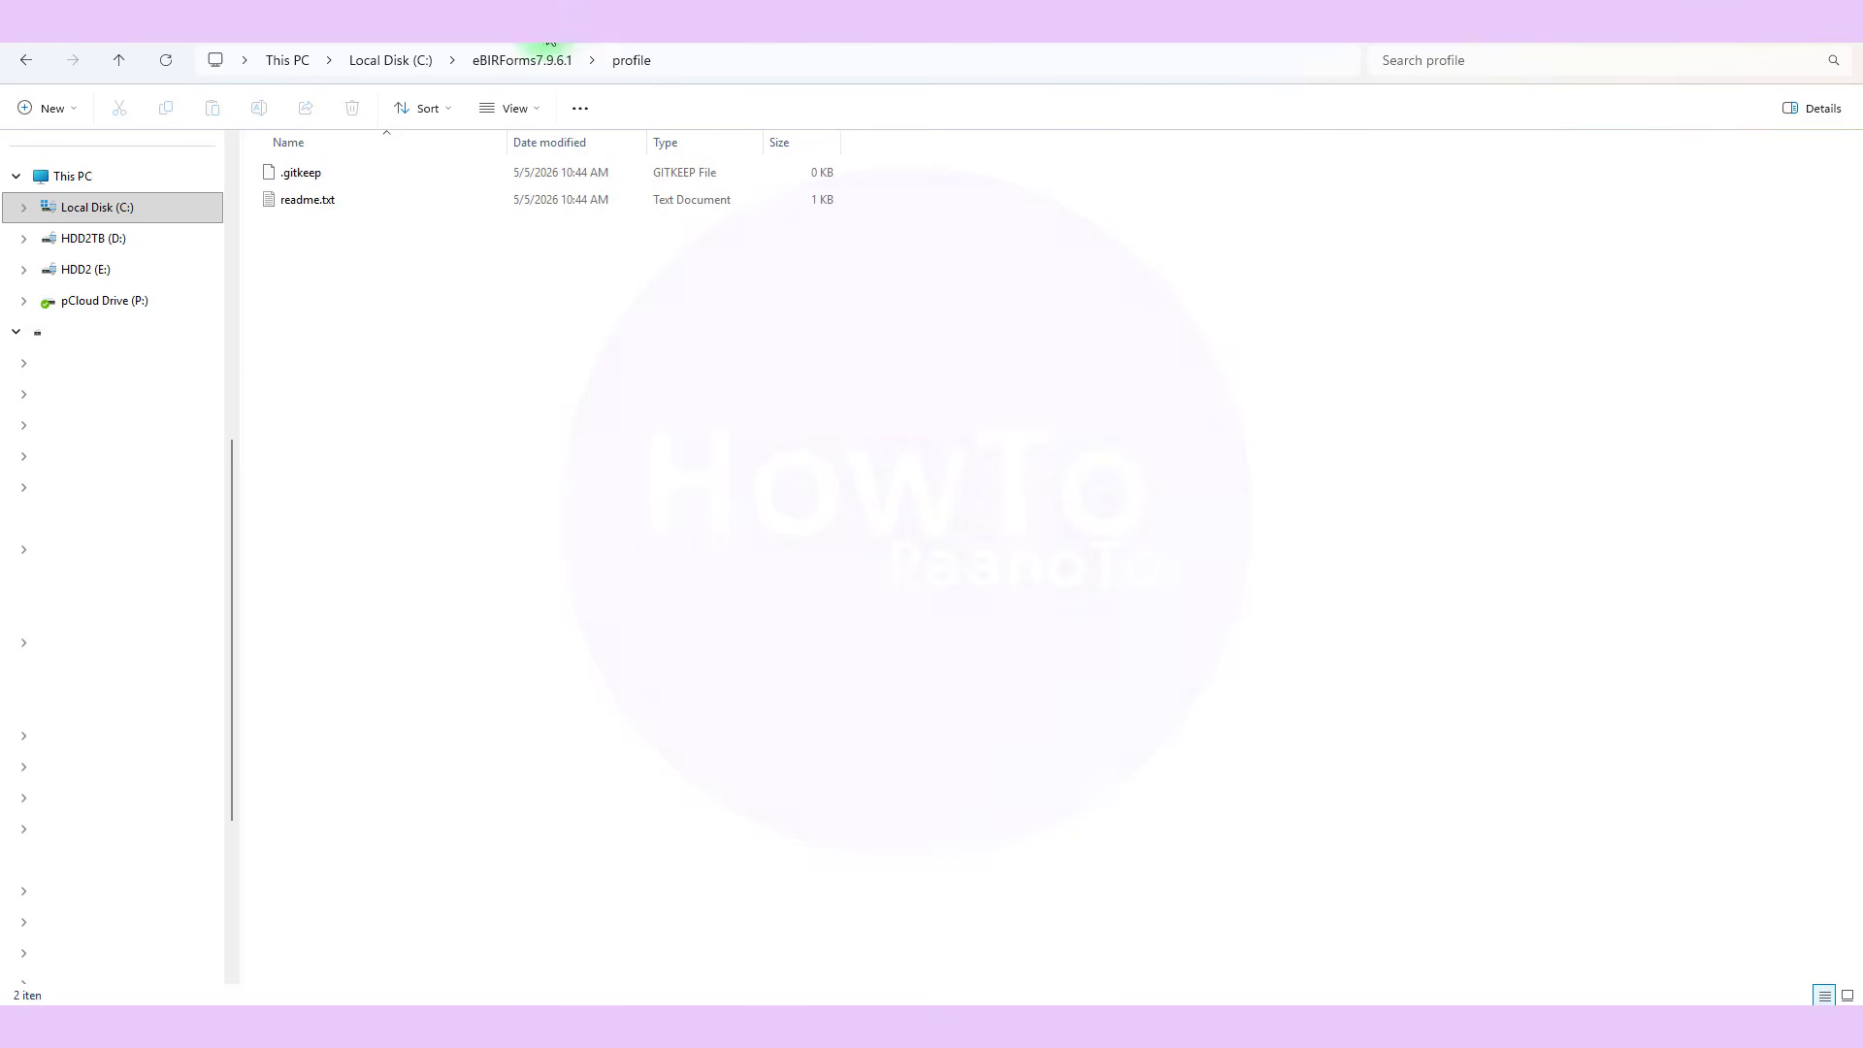
Compare the profile folders inside C:\eBIRForms and C:\eBIRForms7.9.6.1 by opening each one in turn.
{"action": "left_click", "coordinate": [524, 60]}
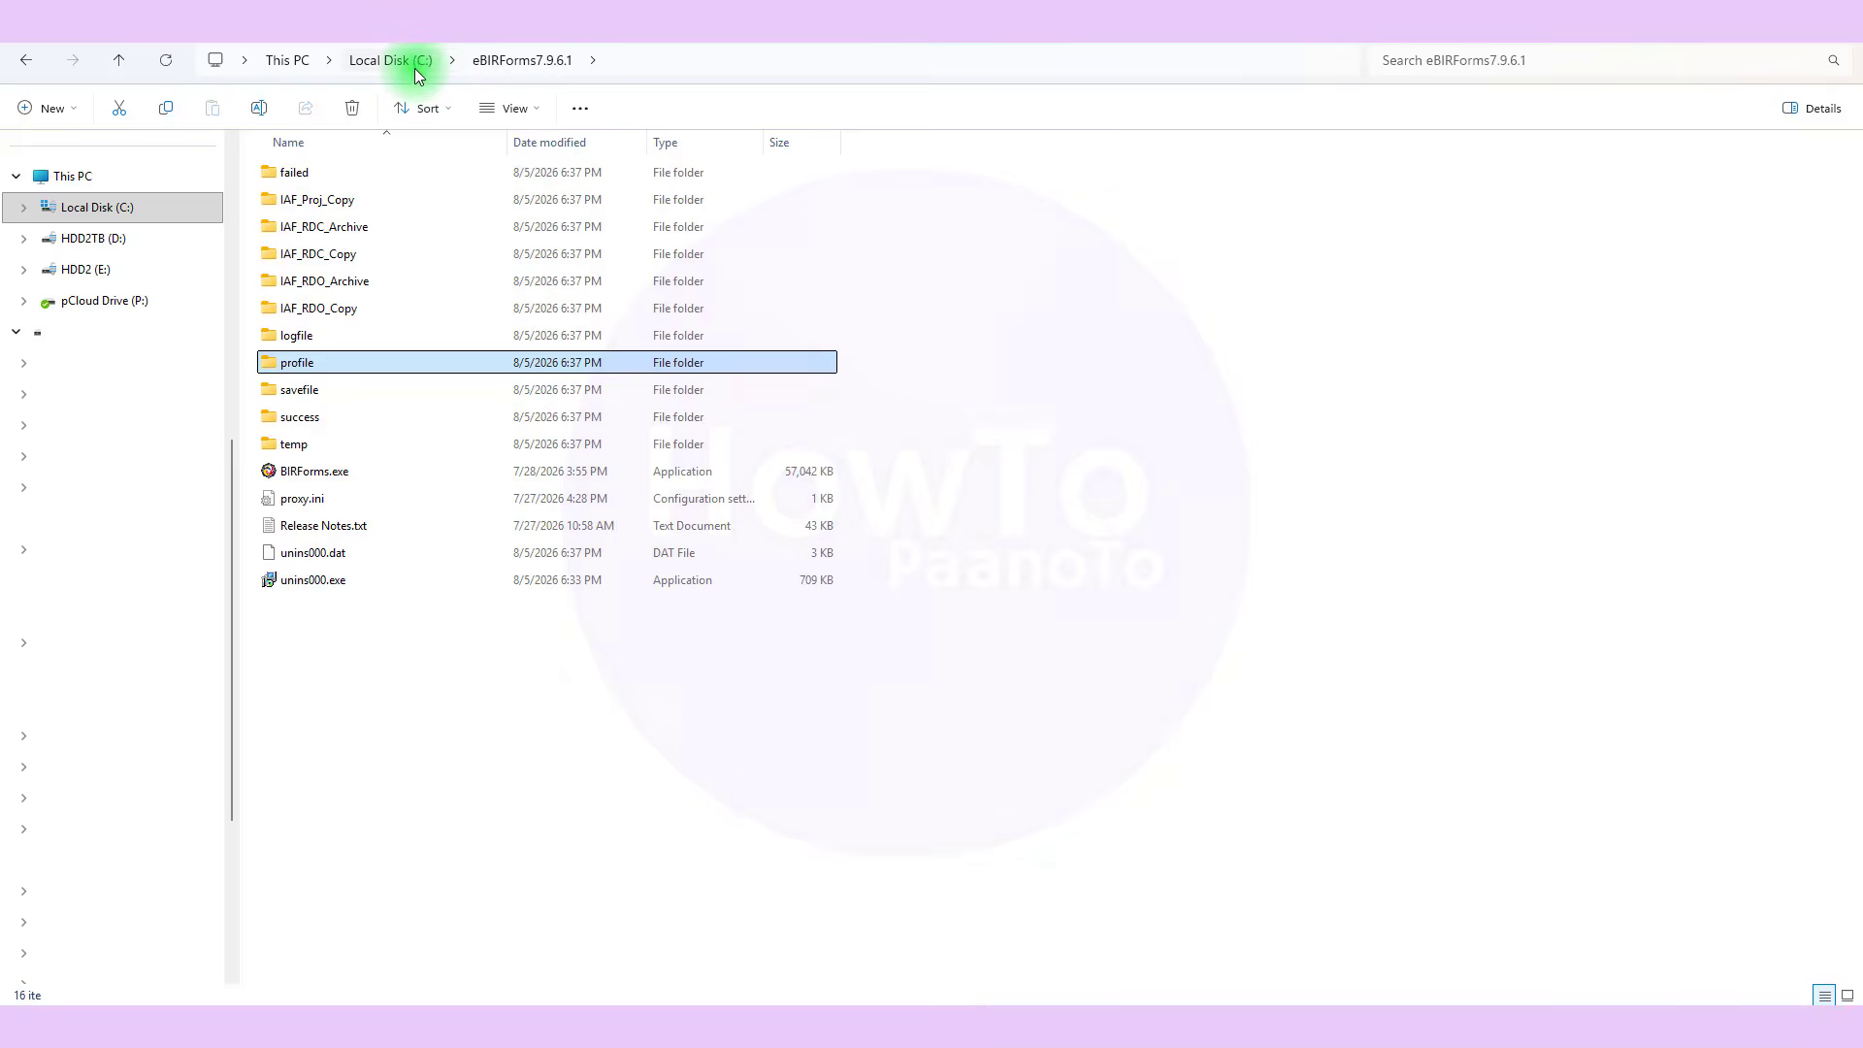
{"action": "left_click", "coordinate": [425, 61]}
{"action": "double_click", "coordinate": [304, 180]}
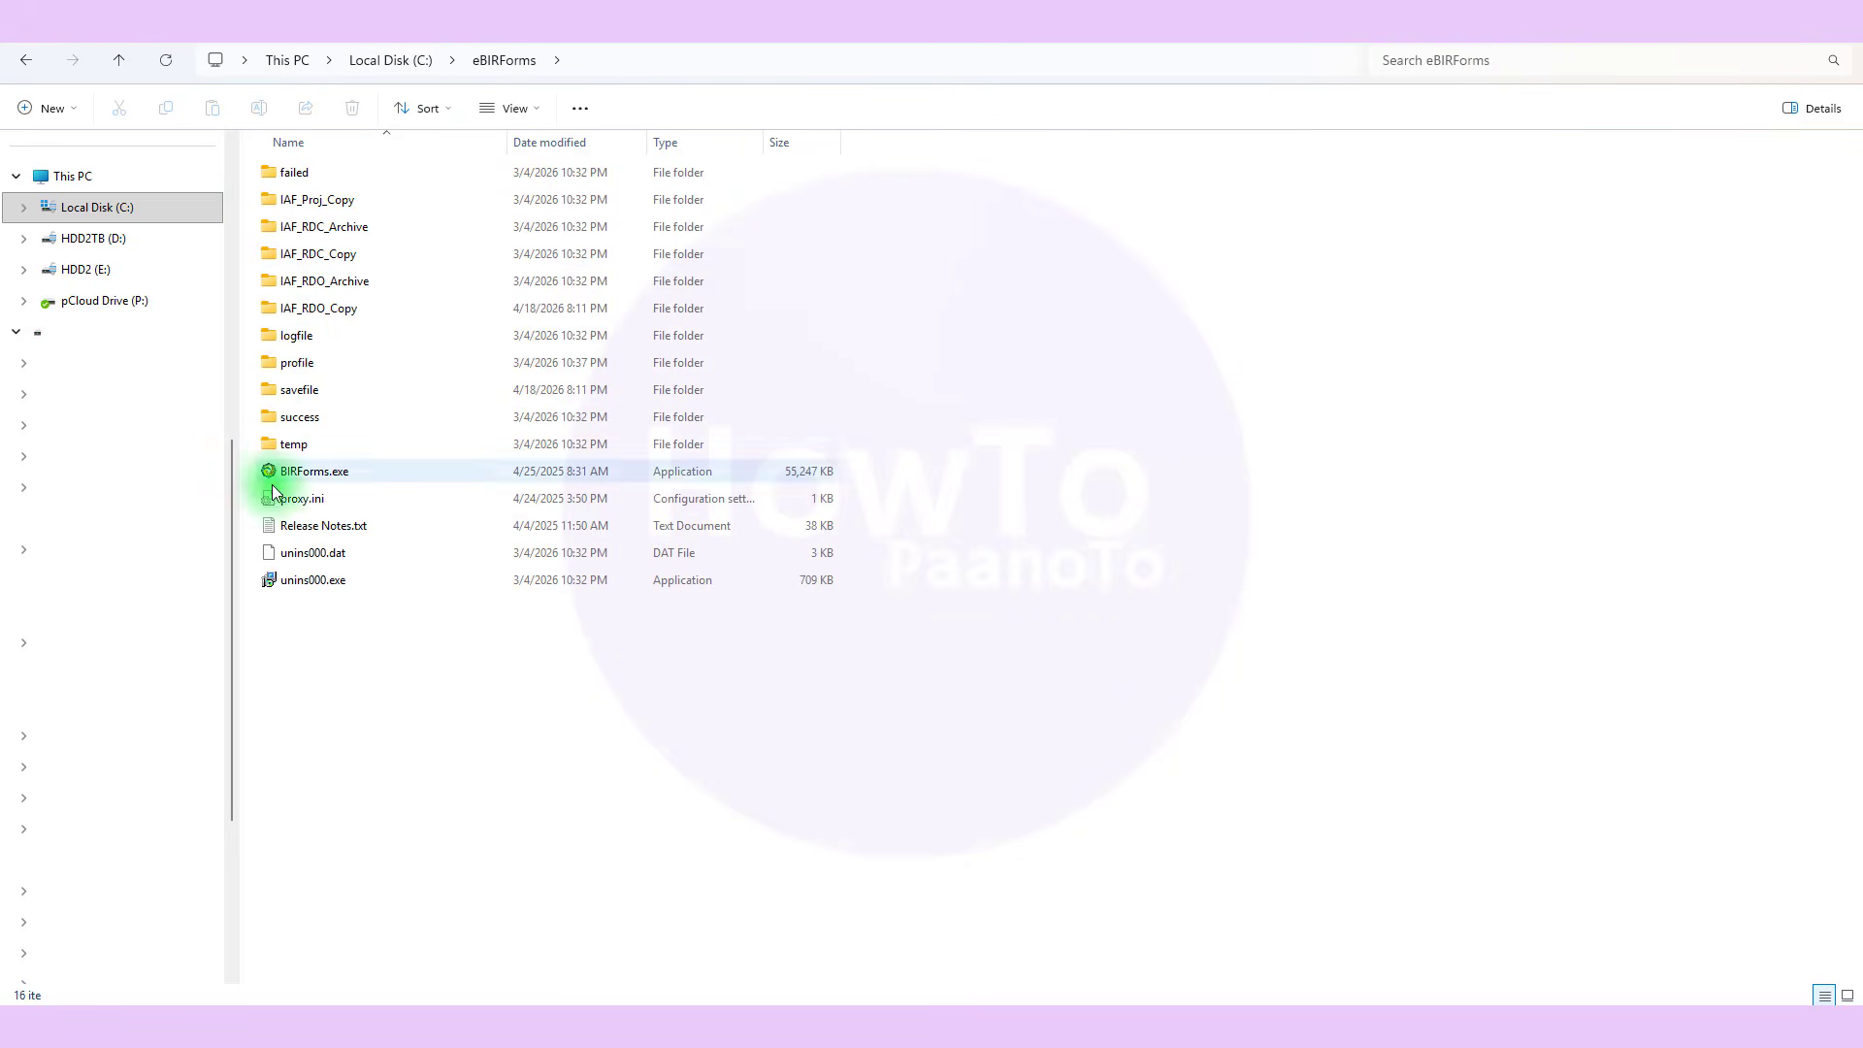
{"action": "double_click", "coordinate": [312, 364]}
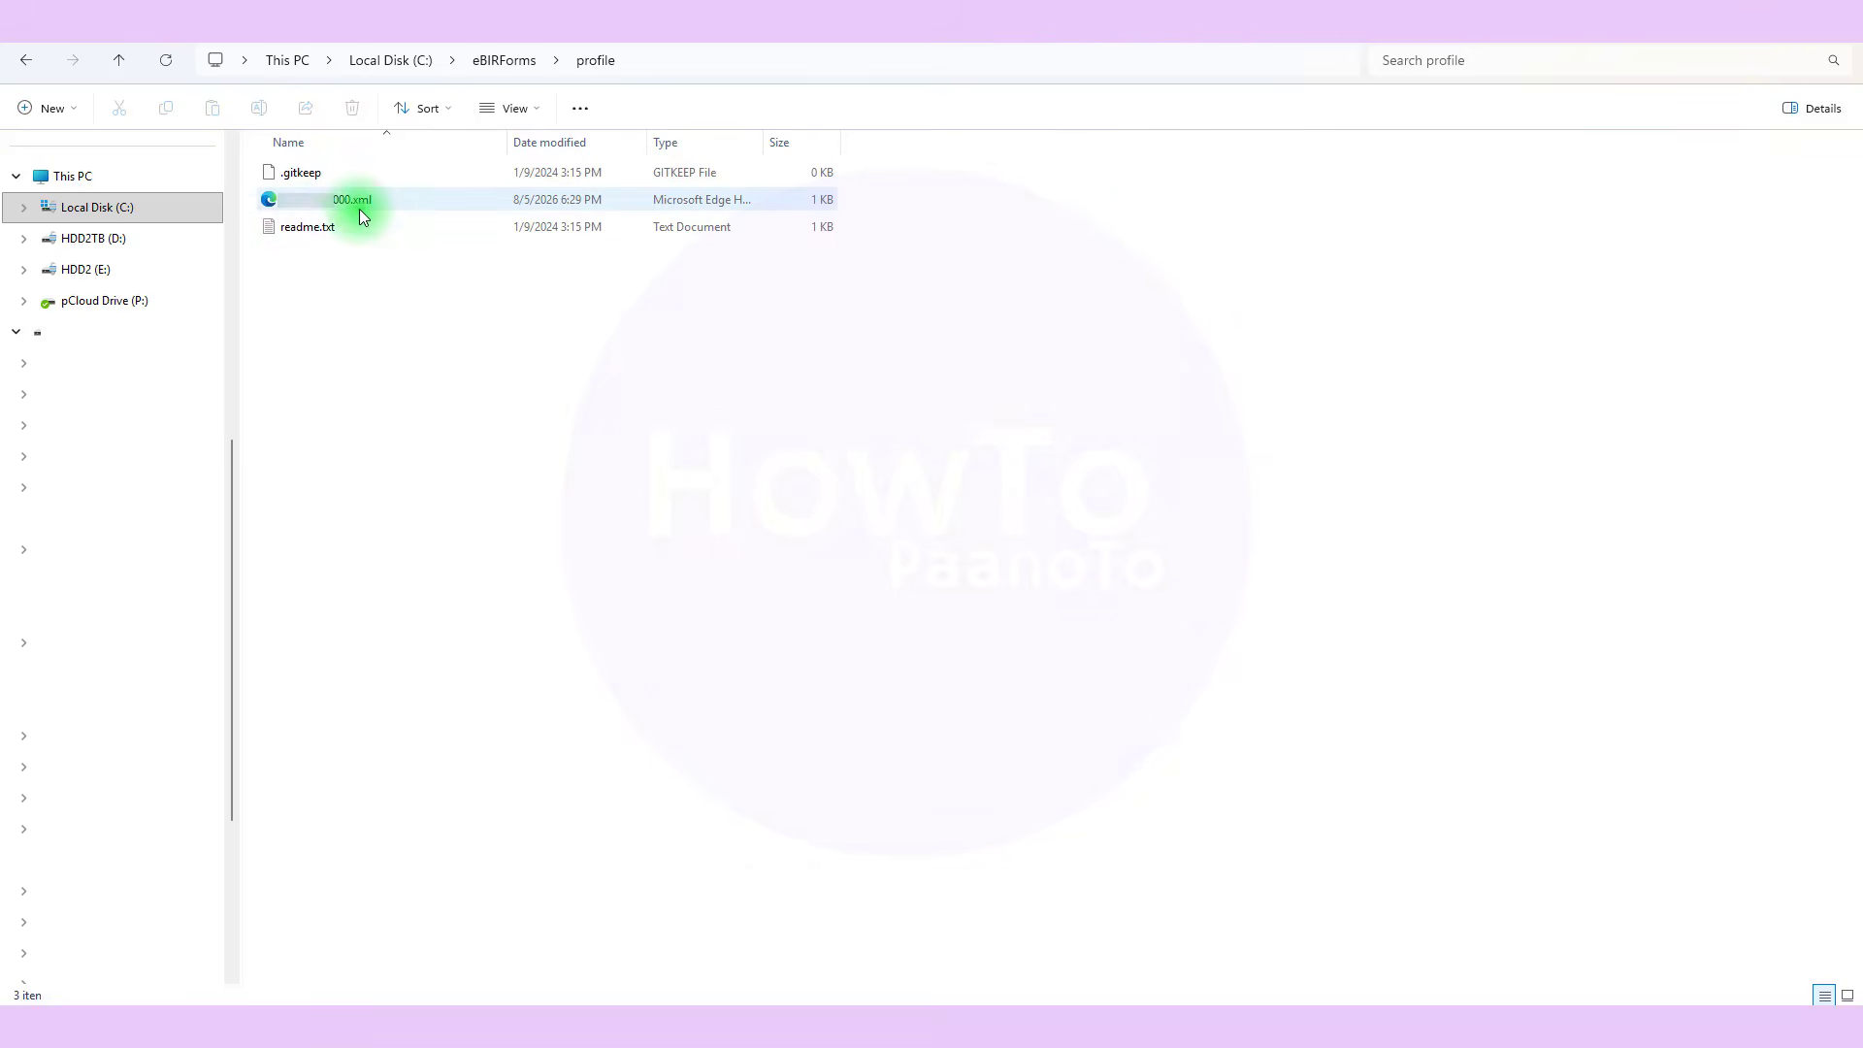
{"action": "left_click", "coordinate": [507, 64]}
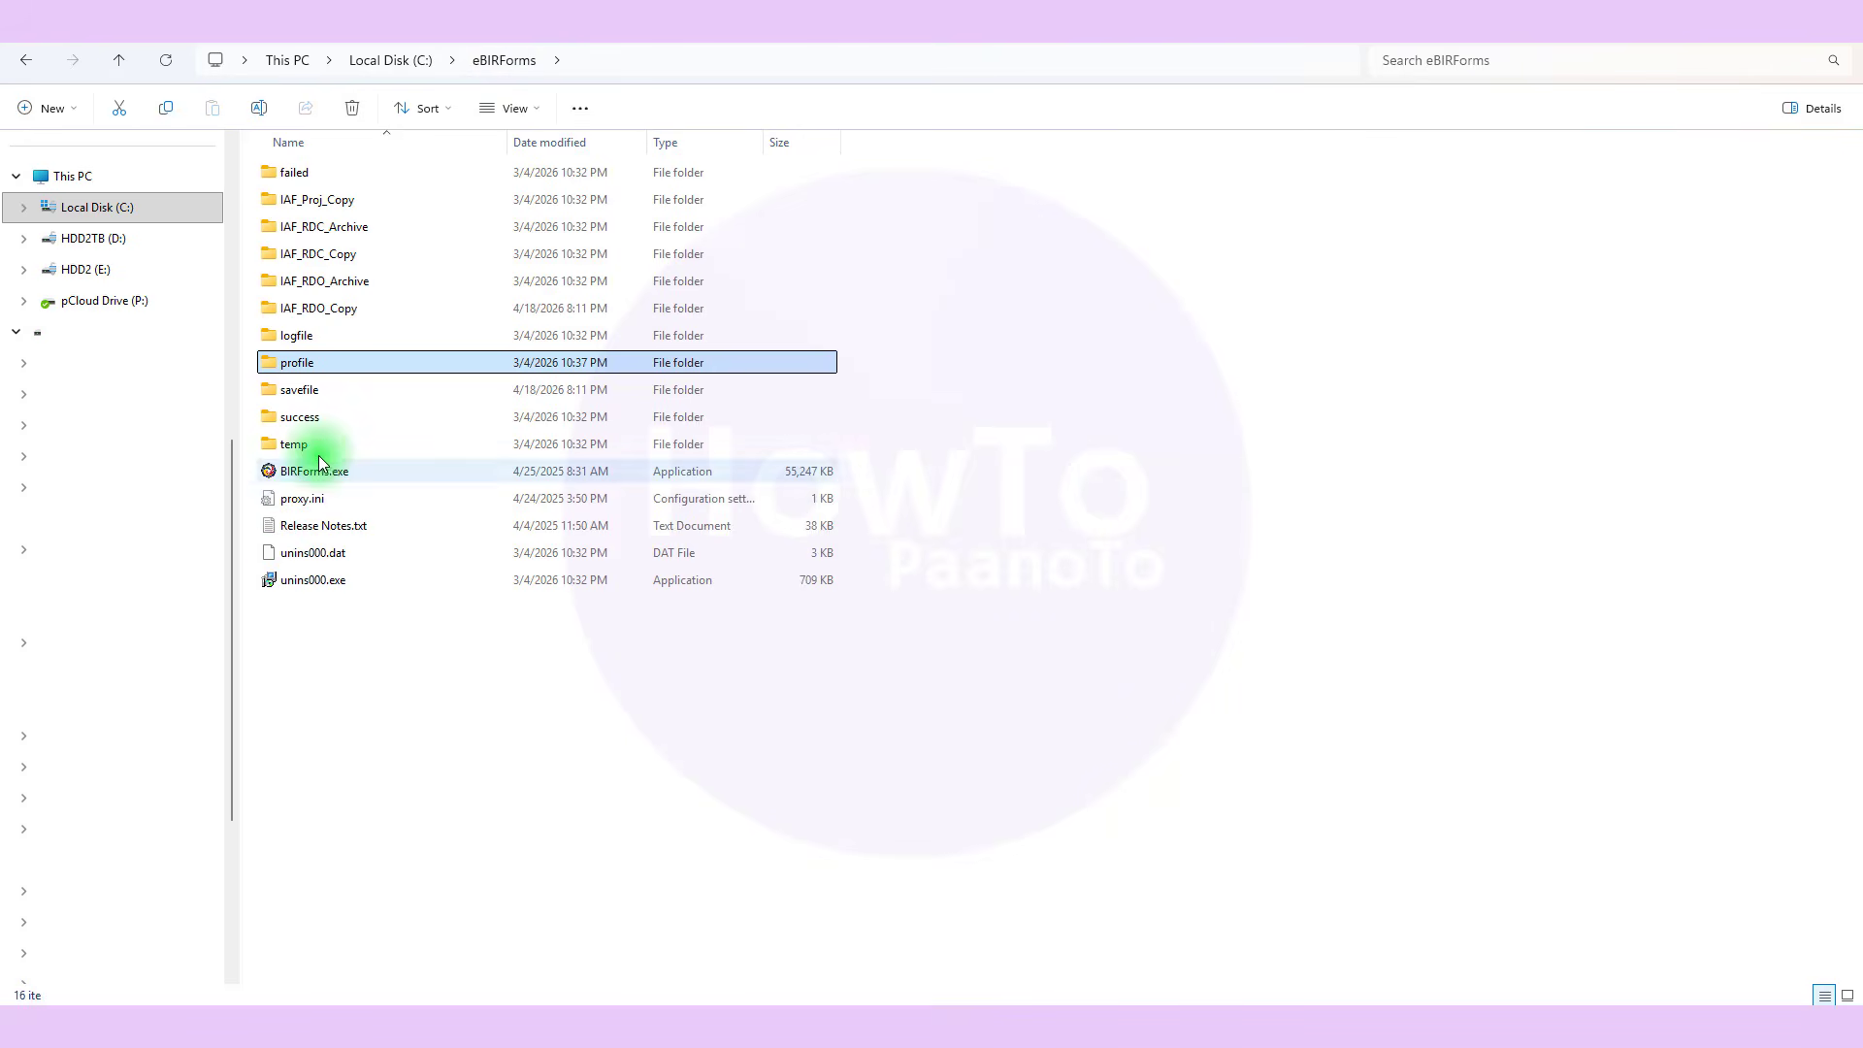
{"action": "left_click", "coordinate": [418, 60]}
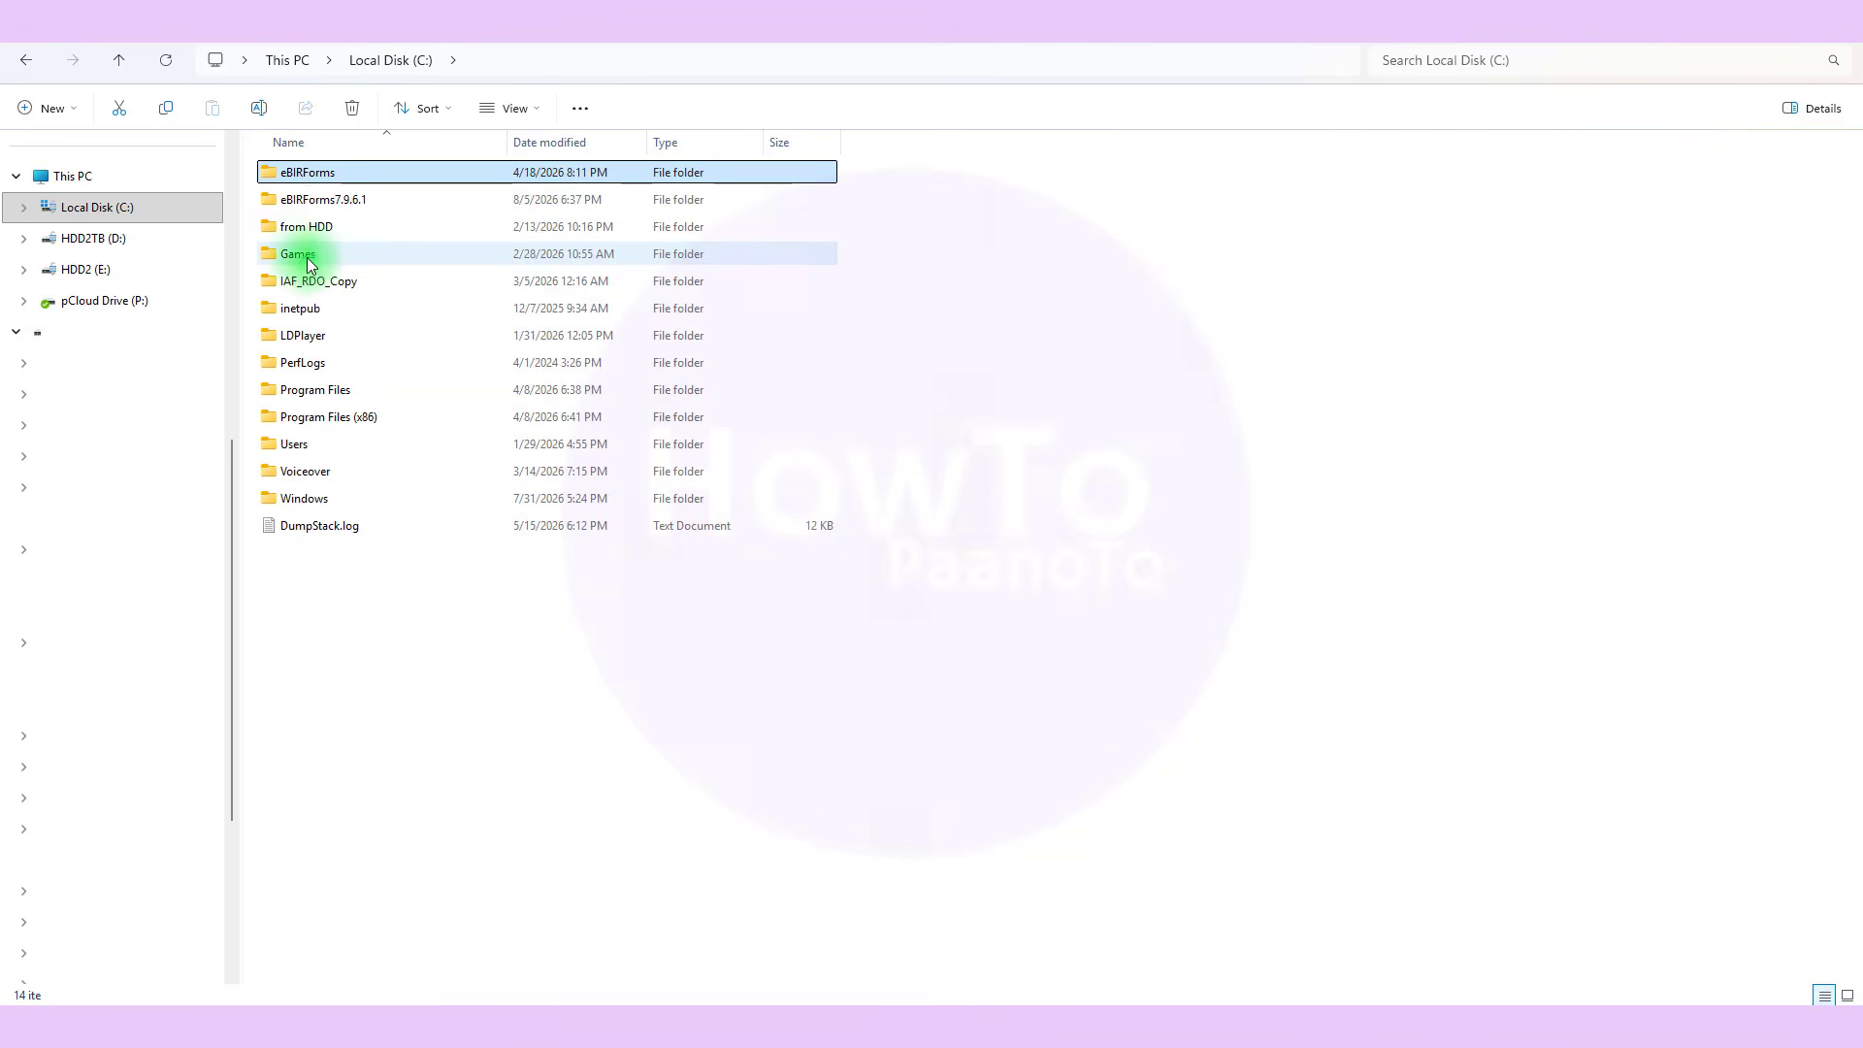
{"action": "double_click", "coordinate": [341, 199]}
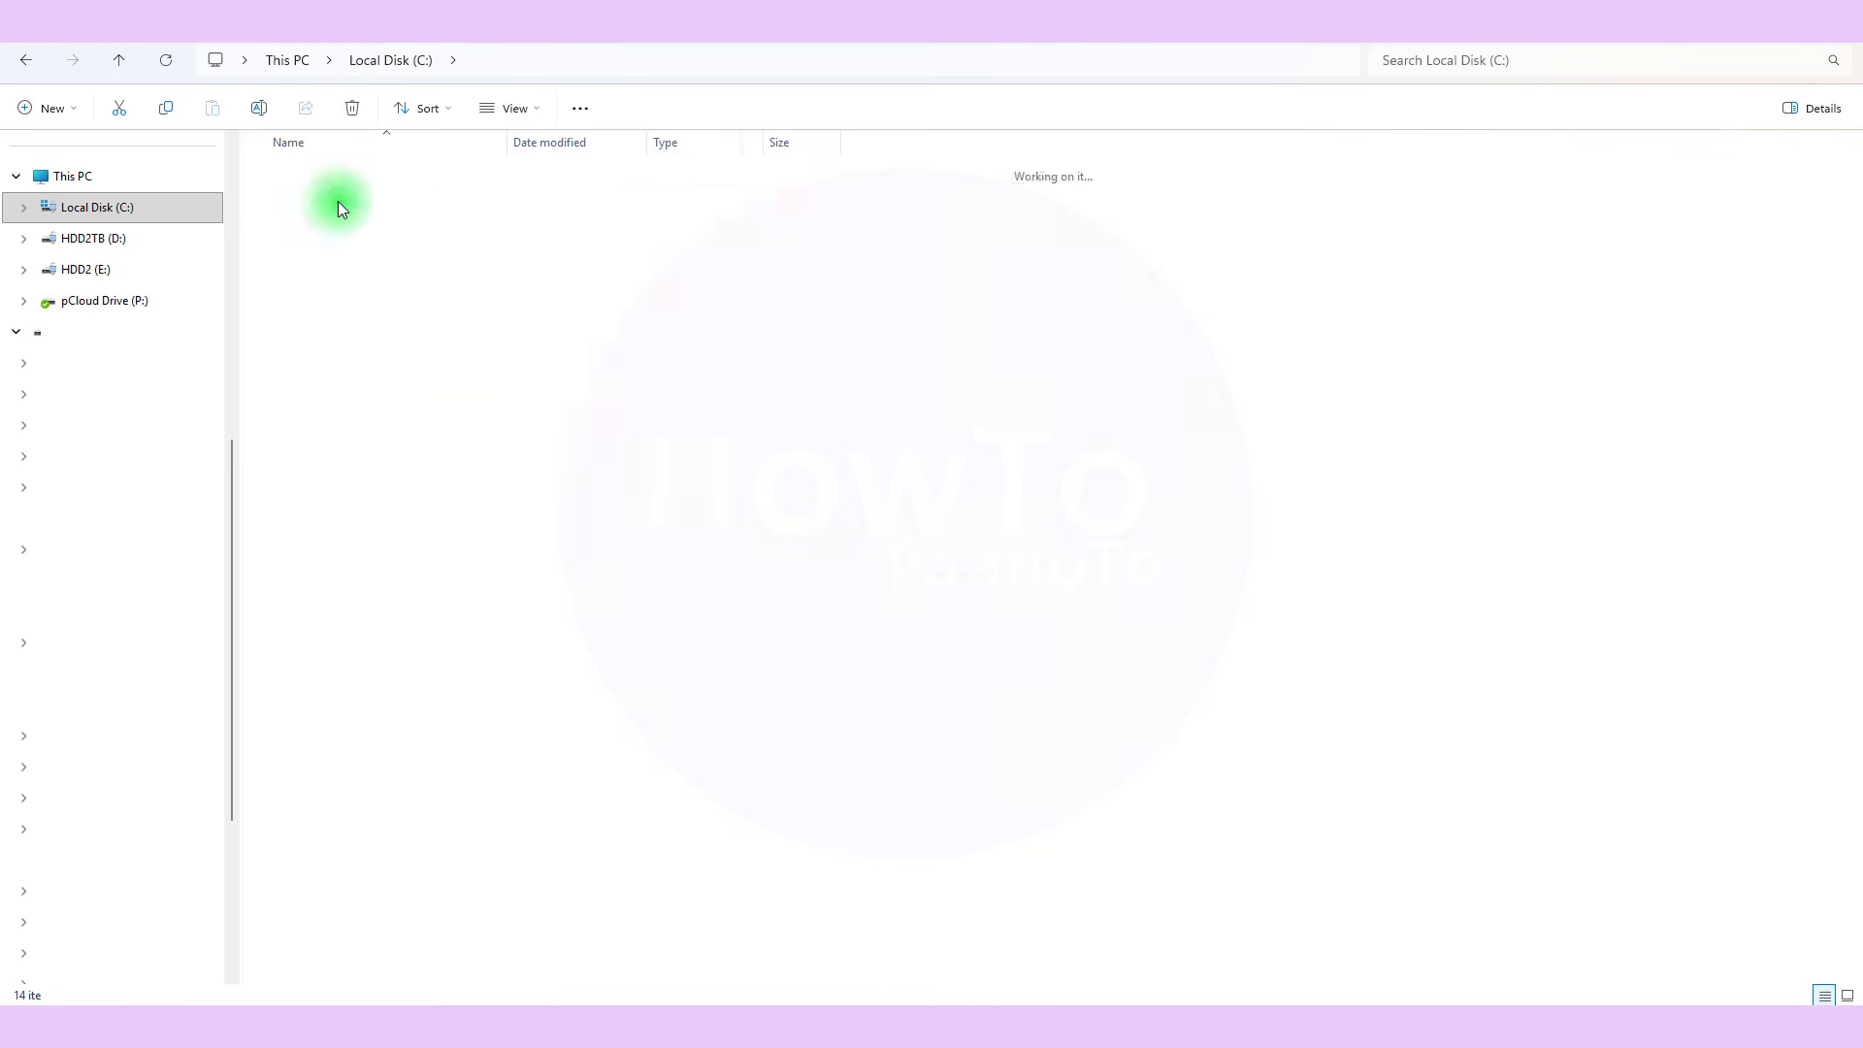
{"action": "double_click", "coordinate": [320, 364]}
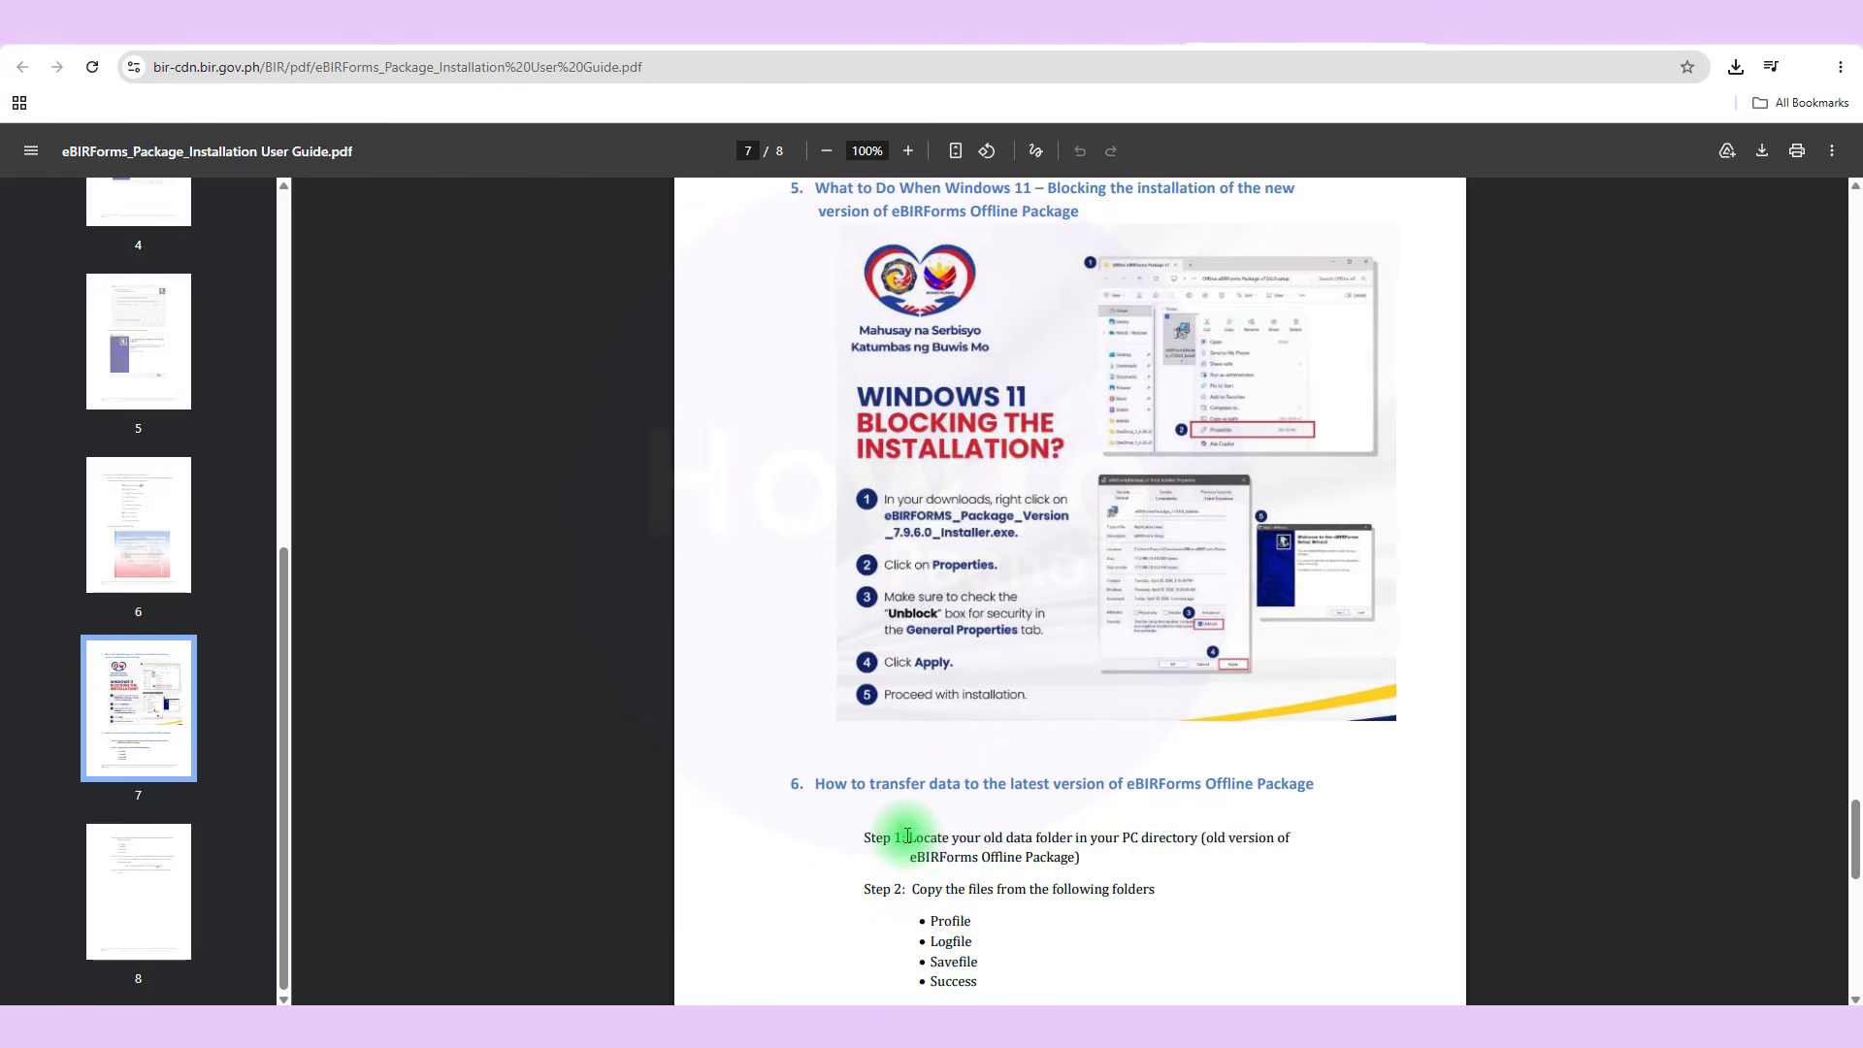
Switch to the installation guide PDF and read the section on transferring data to the latest version.
{"action": "scroll", "coordinate": [920, 843], "scroll_direction": "down", "scroll_amount": 2}
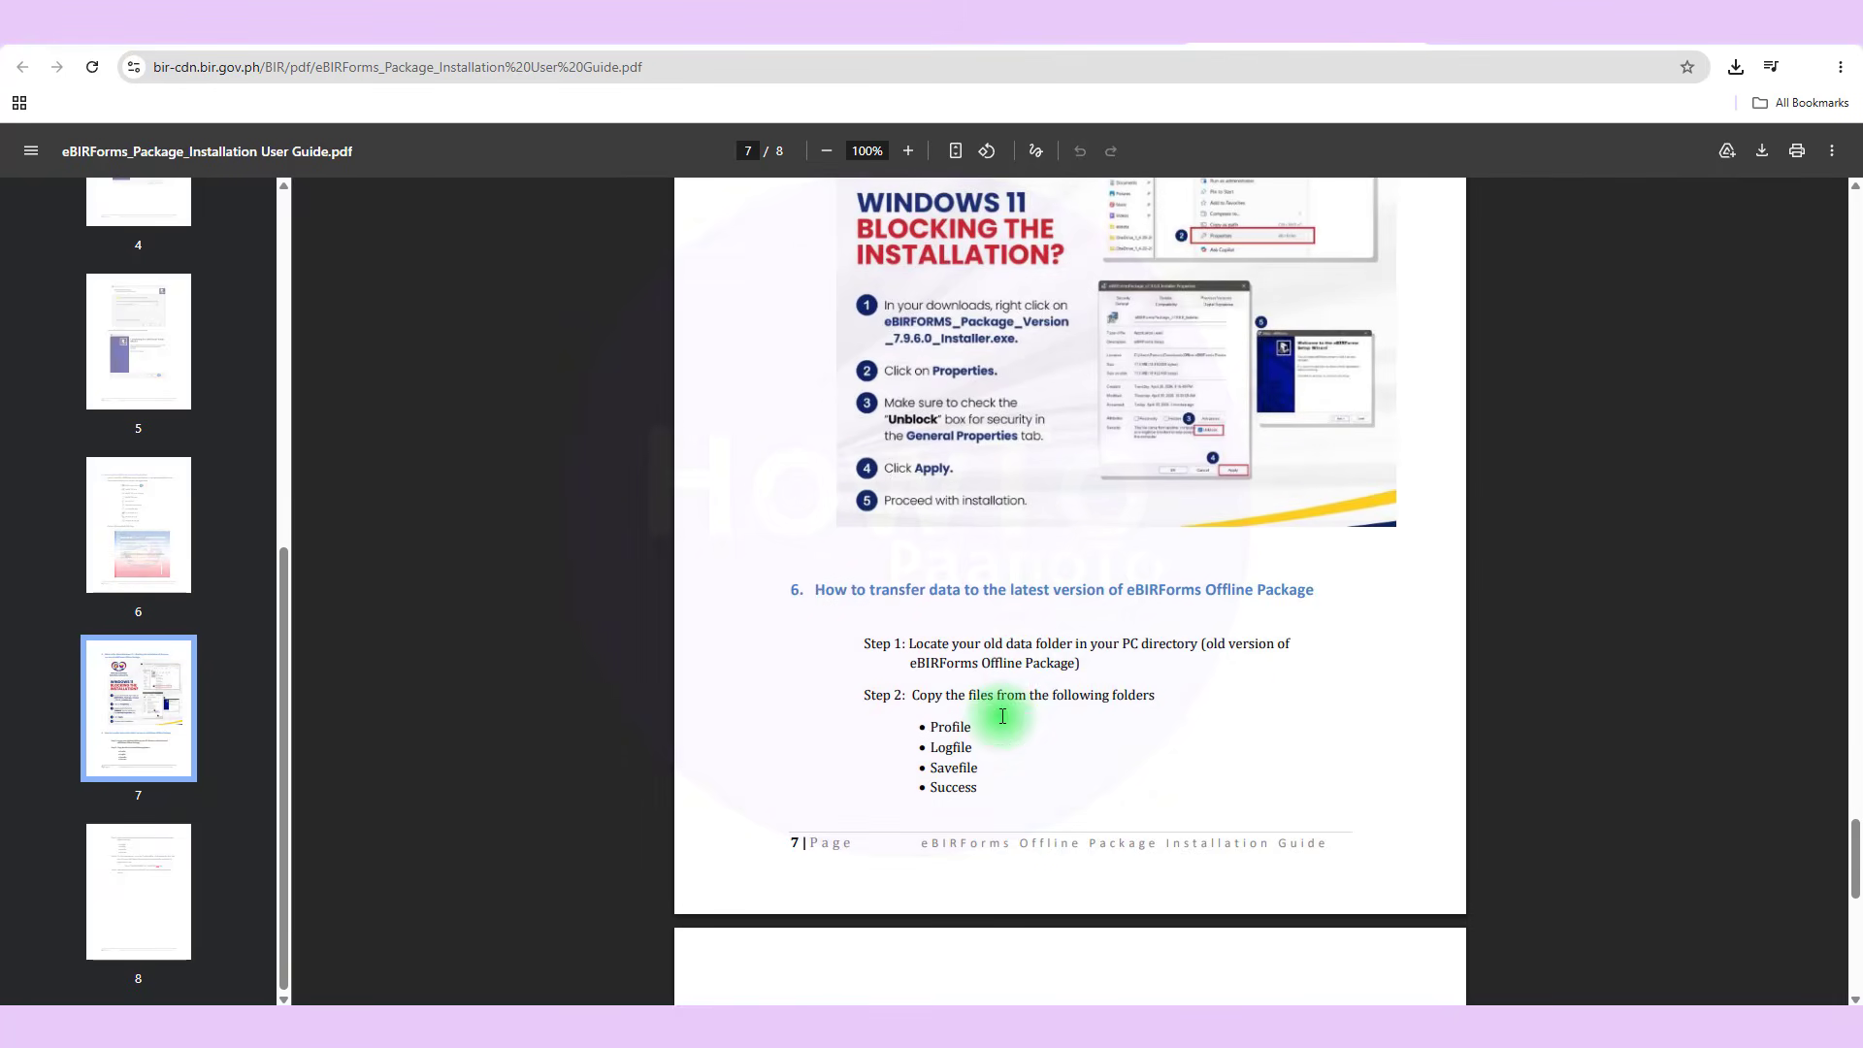
{"action": "scroll", "coordinate": [1009, 738], "scroll_direction": "down", "scroll_amount": 1}
{"action": "left_click_drag", "start_coordinate": [933, 626], "coordinate": [980, 697]}
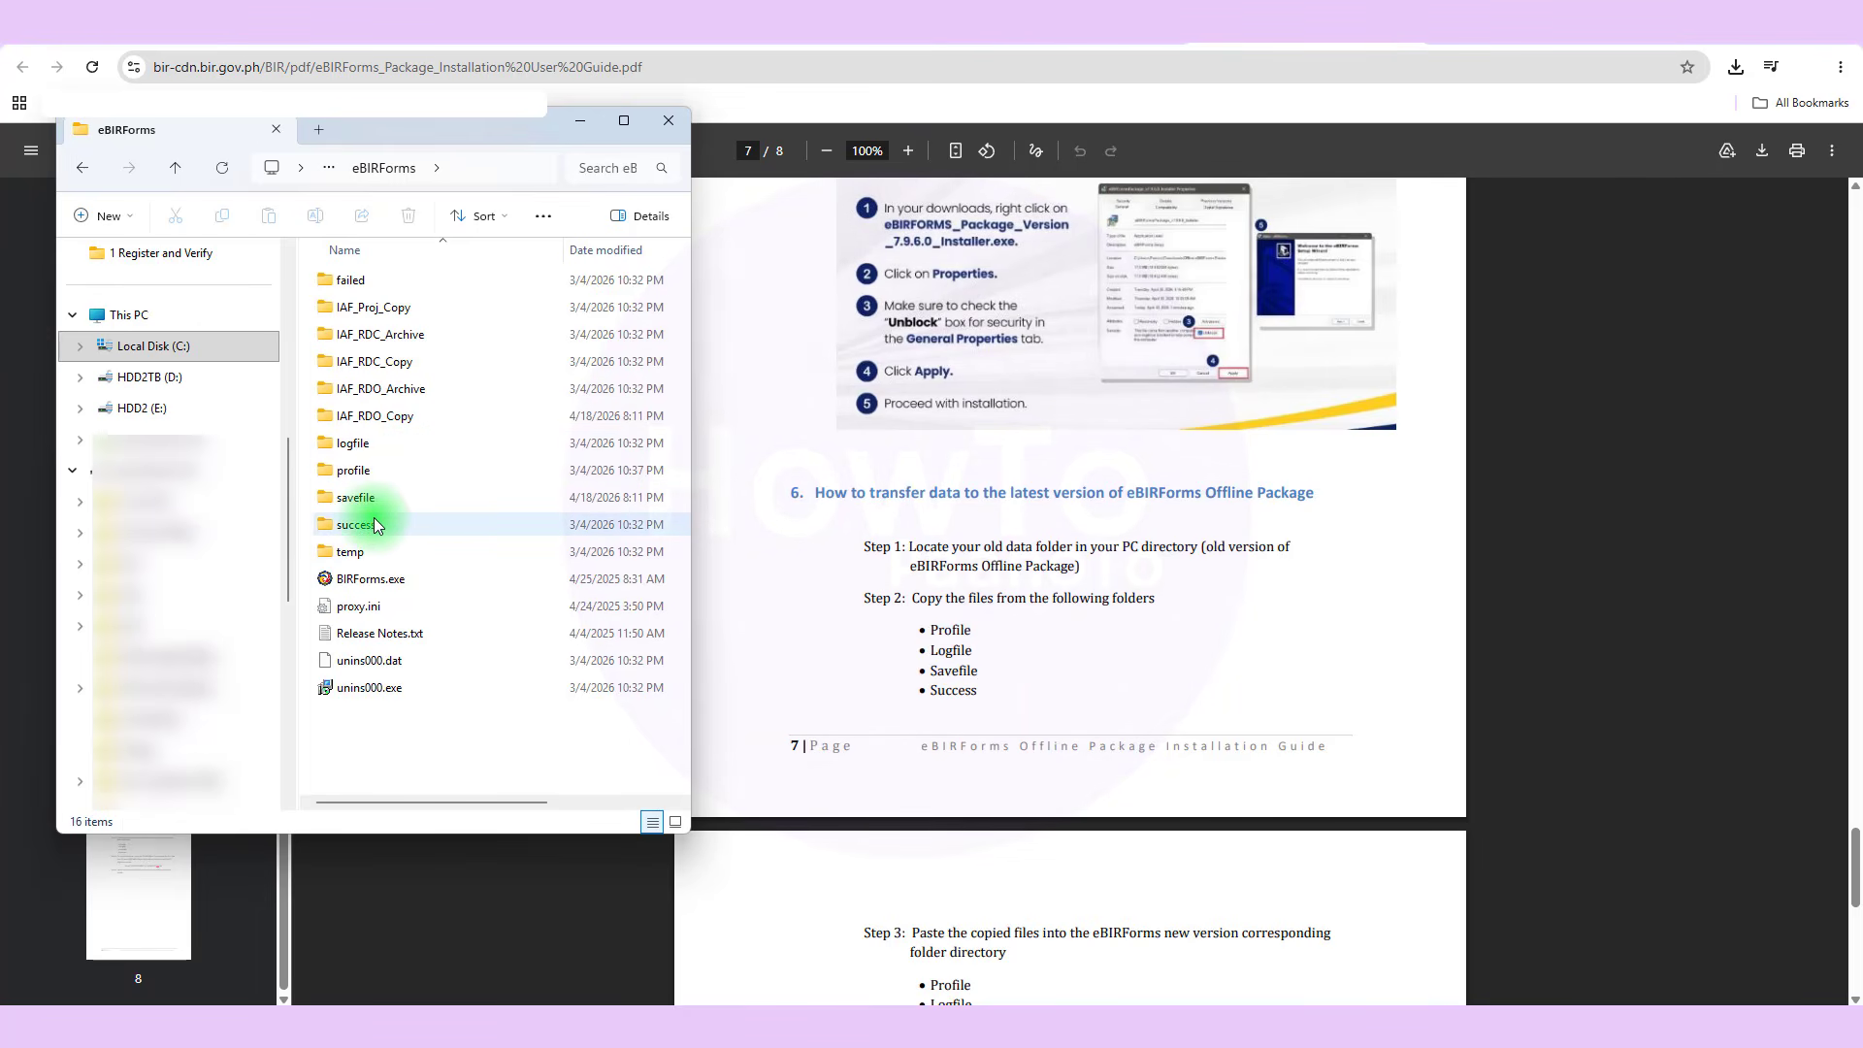
Copy the logfile, profile, savefile and success folders from the old C:\eBIRForms folder.
{"action": "double_click", "coordinate": [370, 544]}
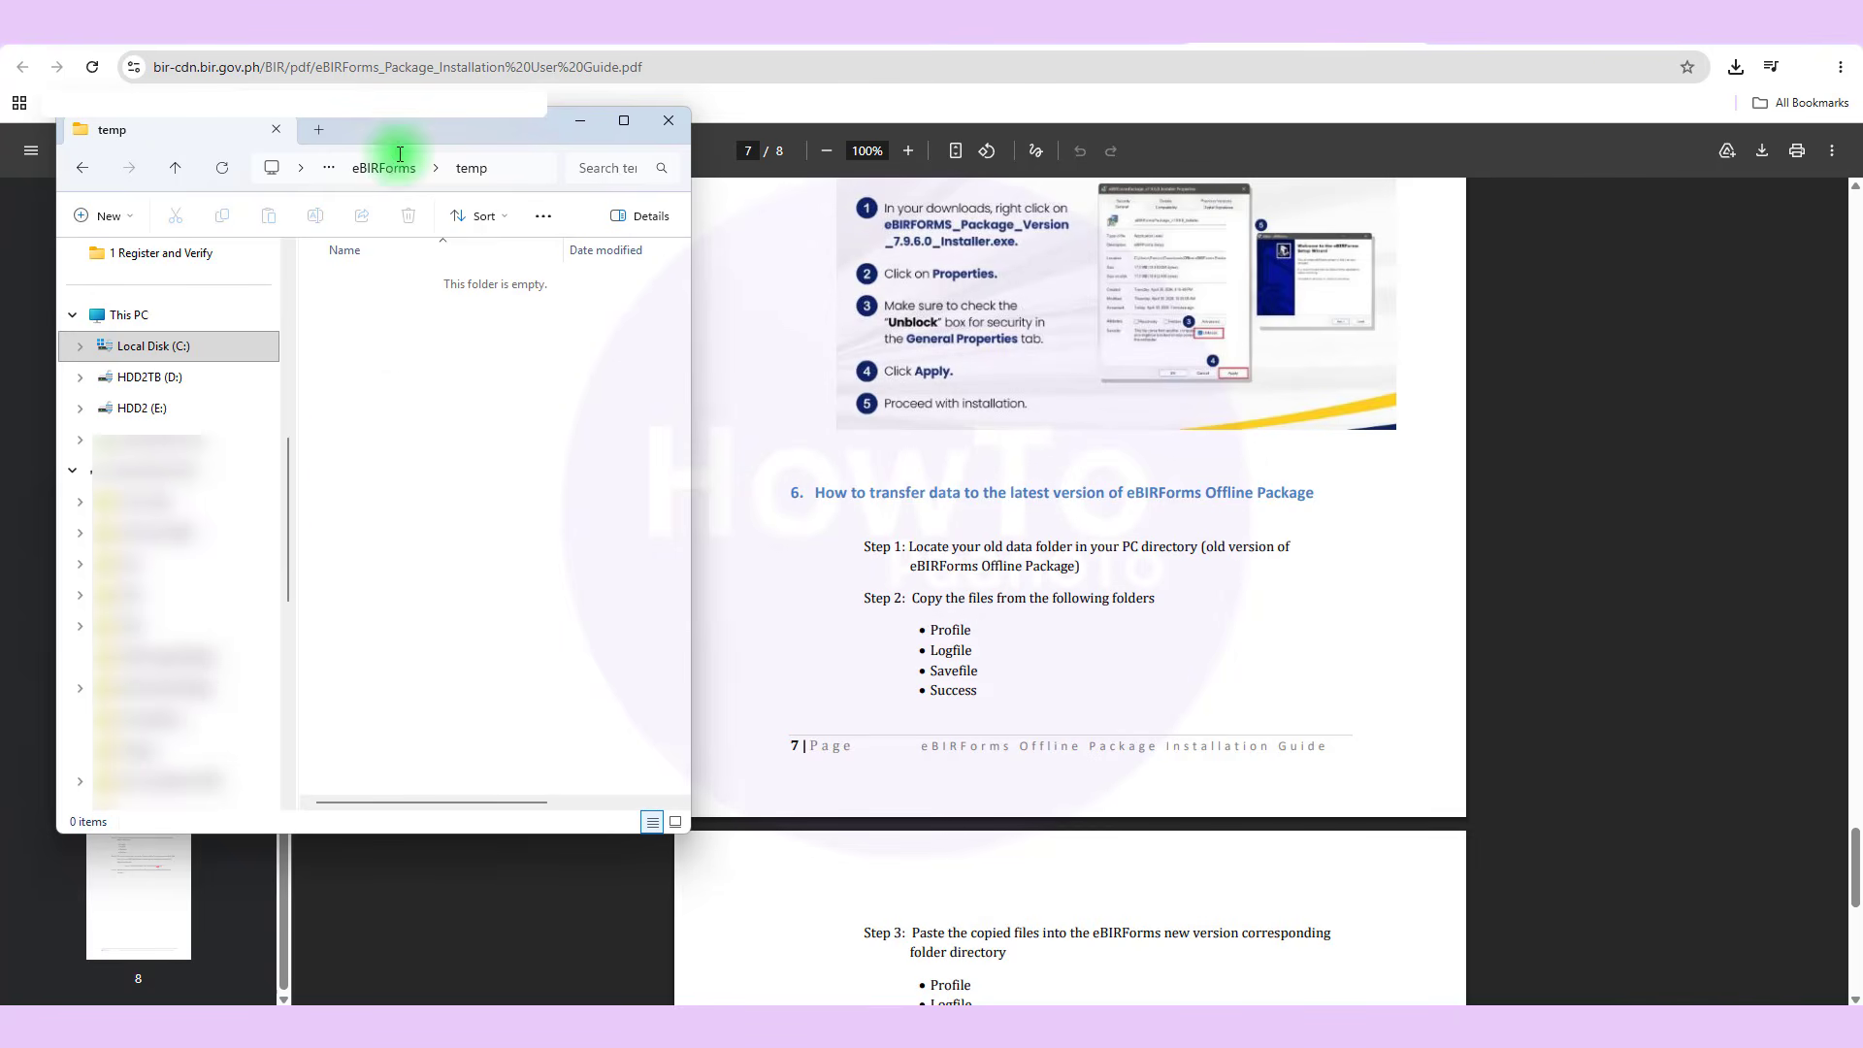
{"action": "left_click", "coordinate": [95, 169]}
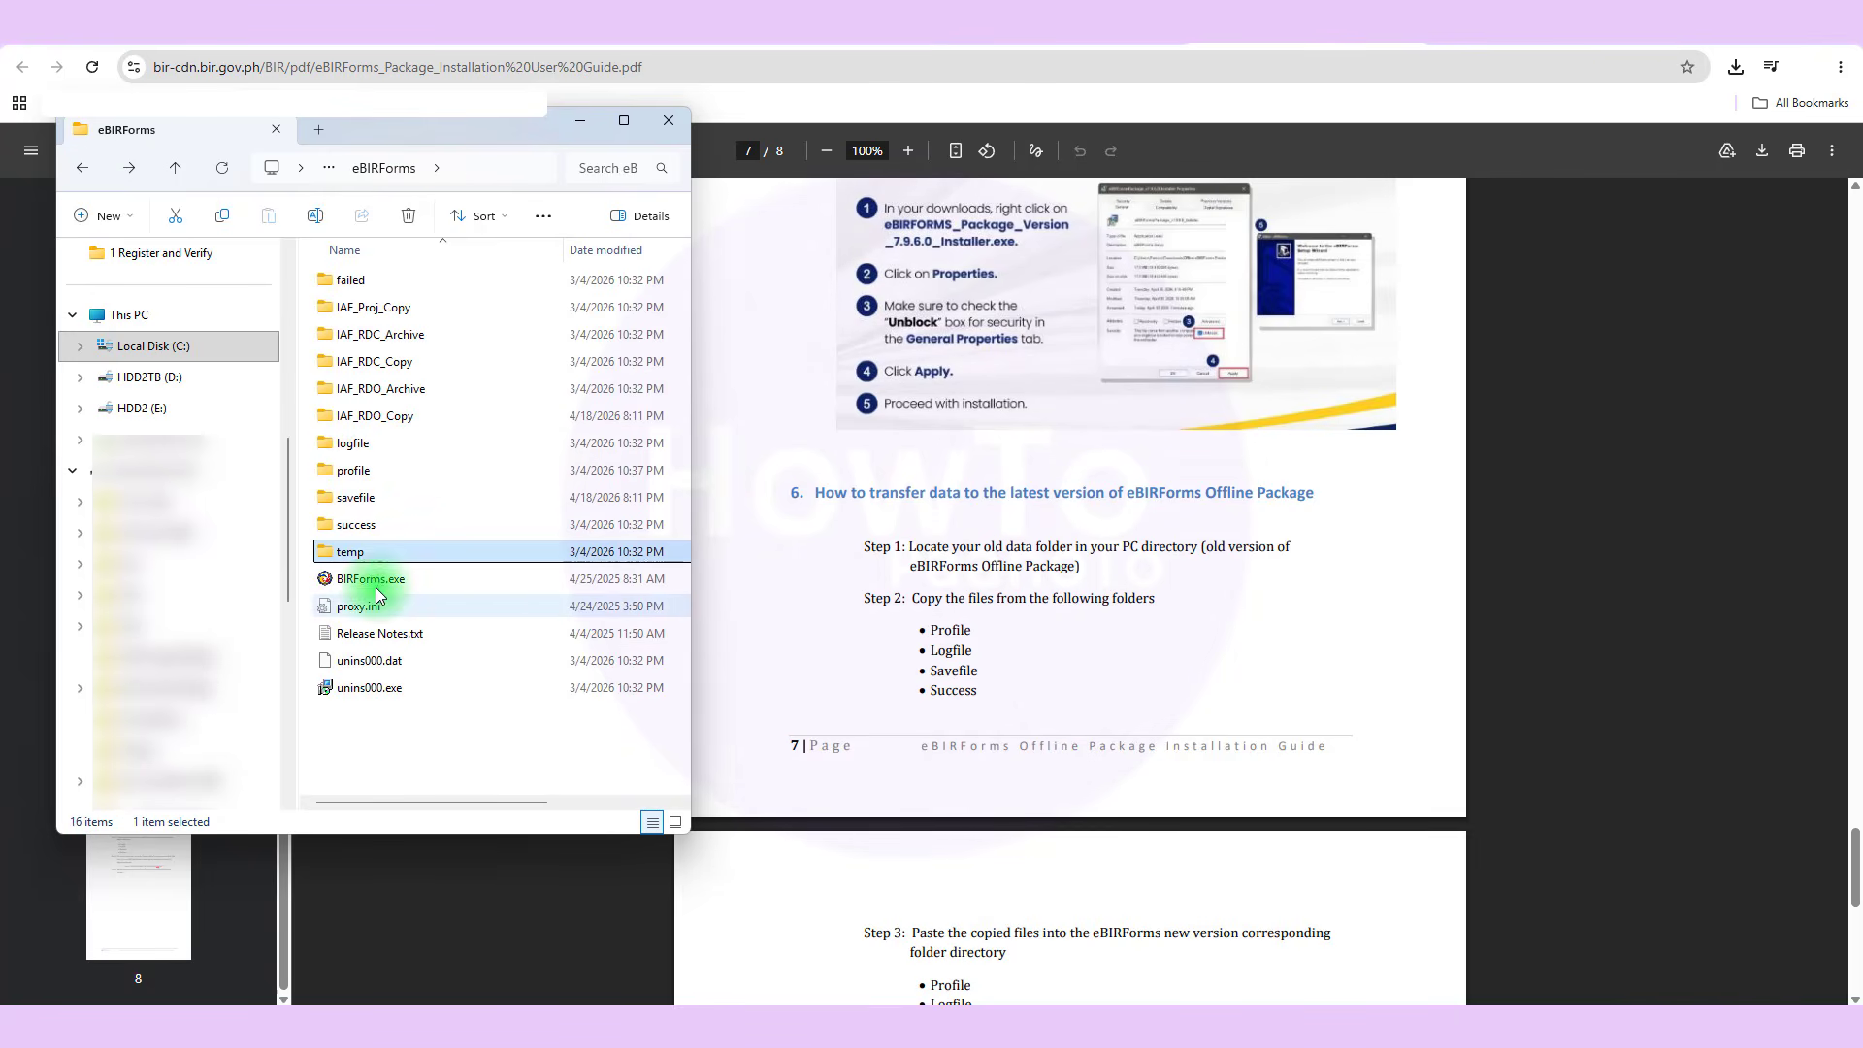
{"action": "left_click", "coordinate": [357, 443]}
{"action": "left_click", "coordinate": [376, 520], "text": "shift"}
{"action": "key", "text": "ctrl+c"}
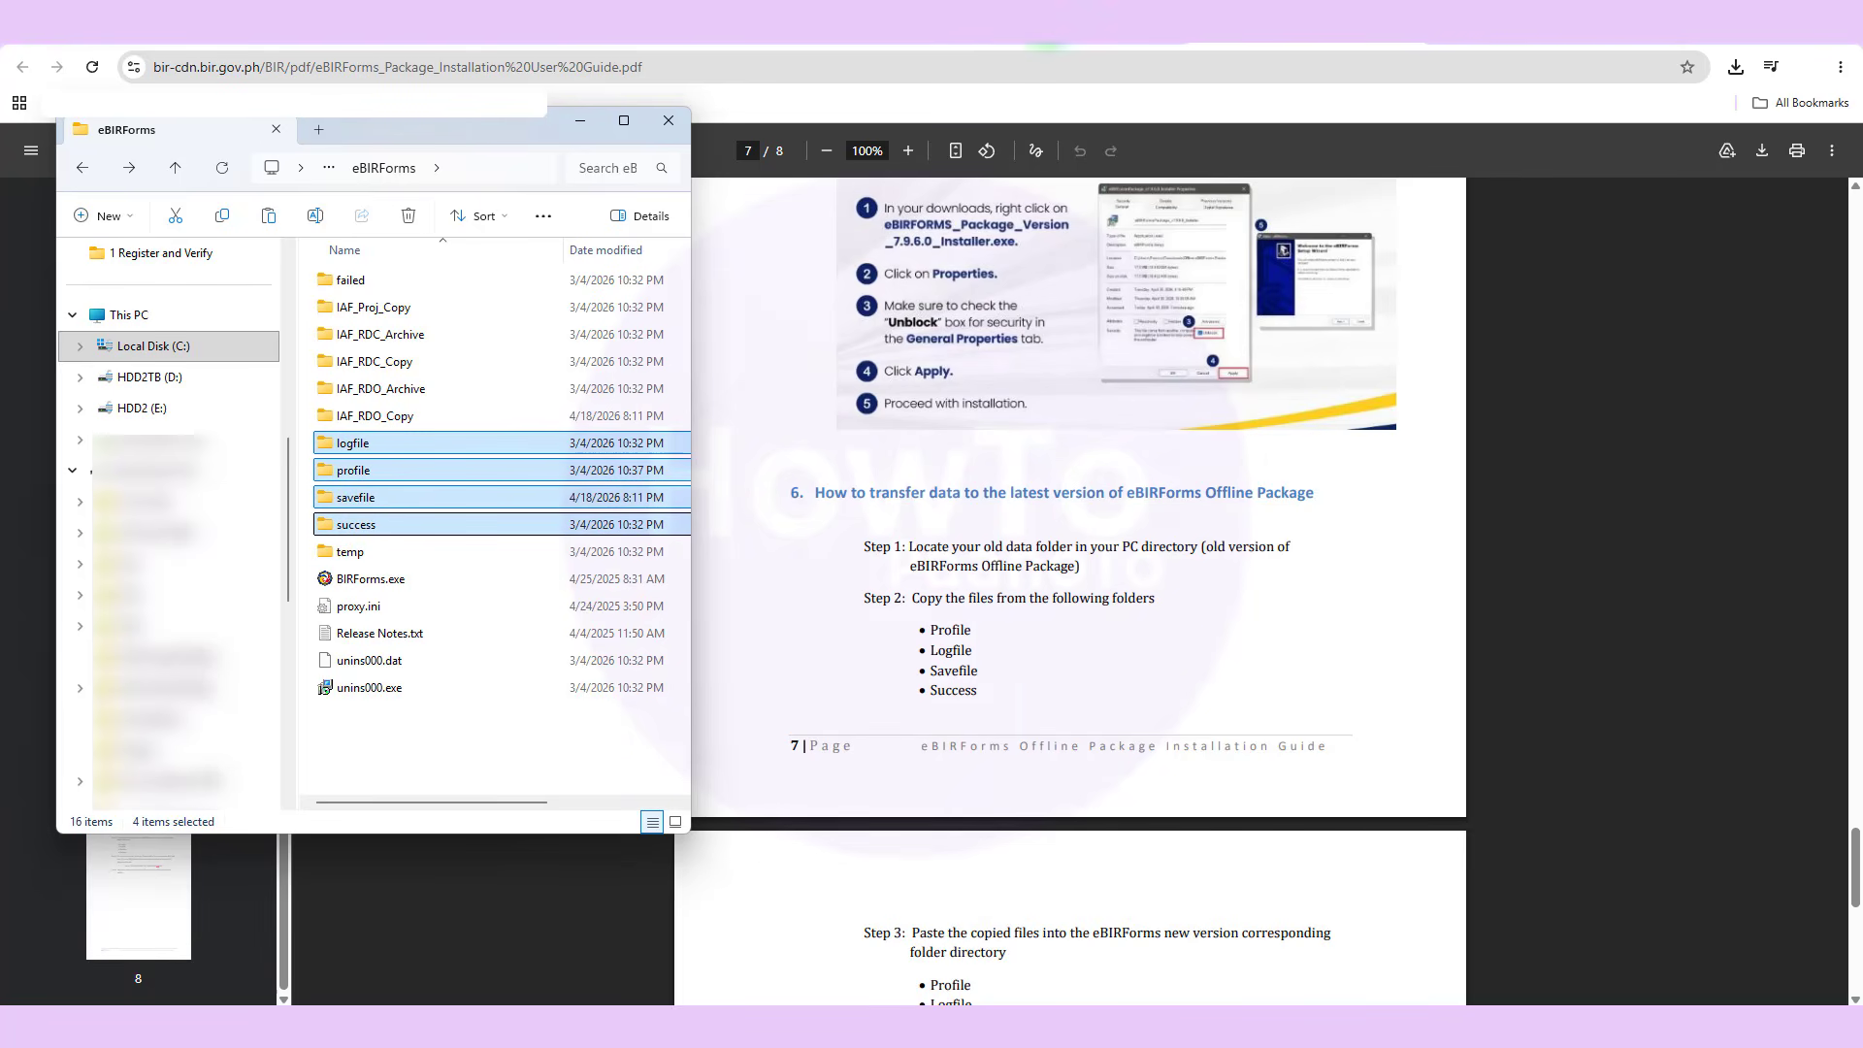
{"action": "left_click", "coordinate": [1036, 27]}
{"action": "left_click", "coordinate": [864, 29]}
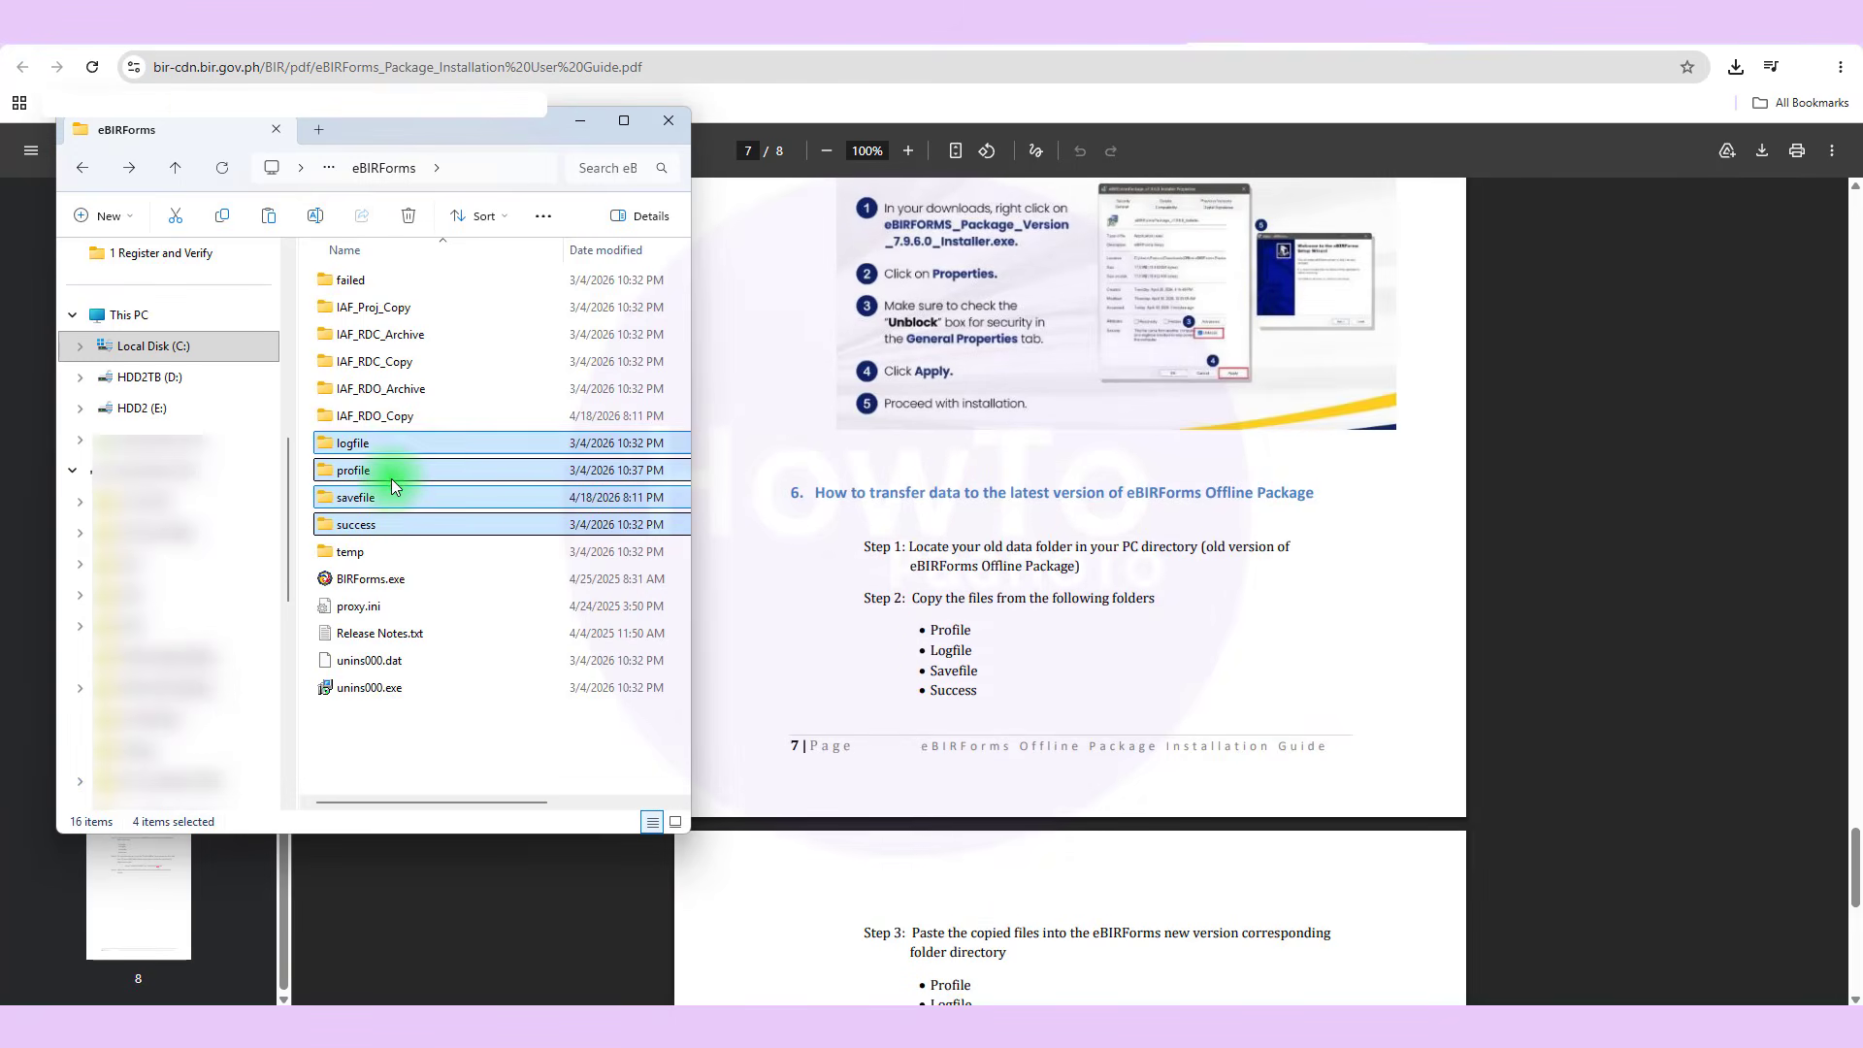
{"action": "right_click", "coordinate": [393, 445]}
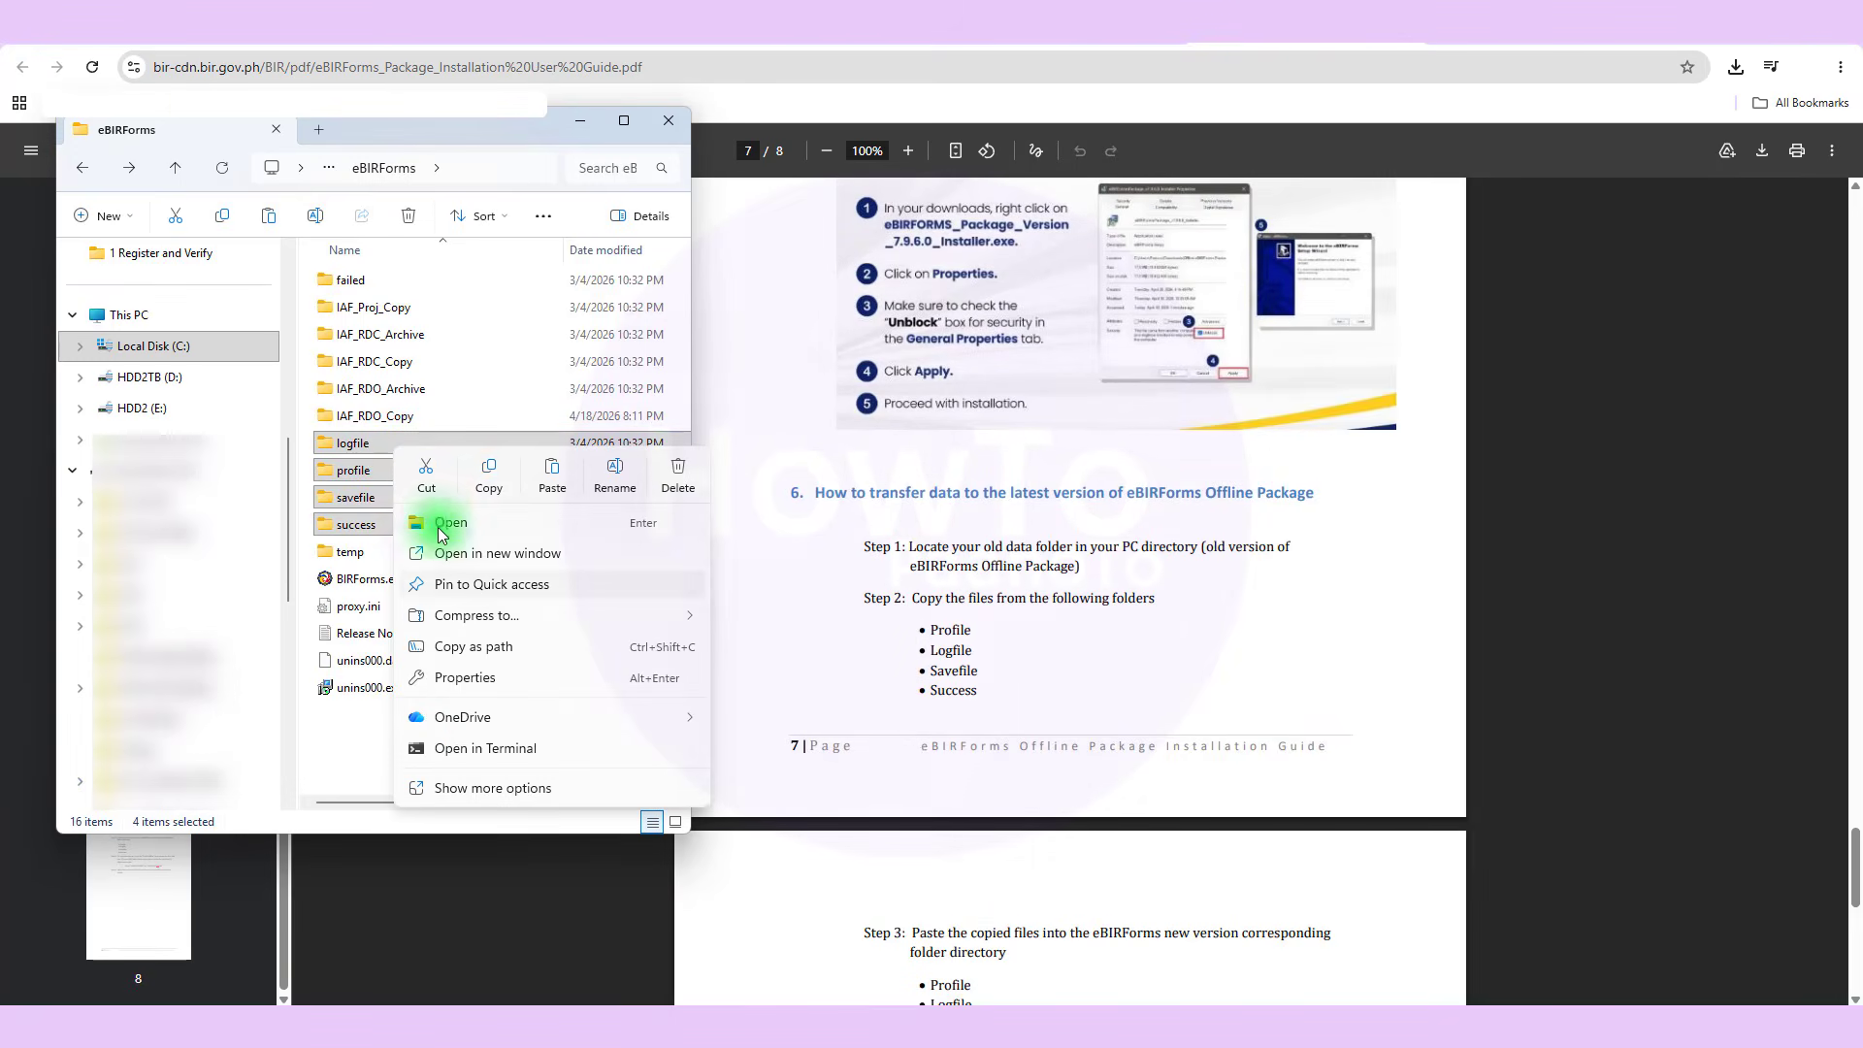
{"action": "left_click", "coordinate": [493, 474]}
Paste the copied folders into C:\eBIRForms7.9.6.1, replacing the existing files there.
{"action": "left_click", "coordinate": [83, 167]}
{"action": "double_click", "coordinate": [400, 308]}
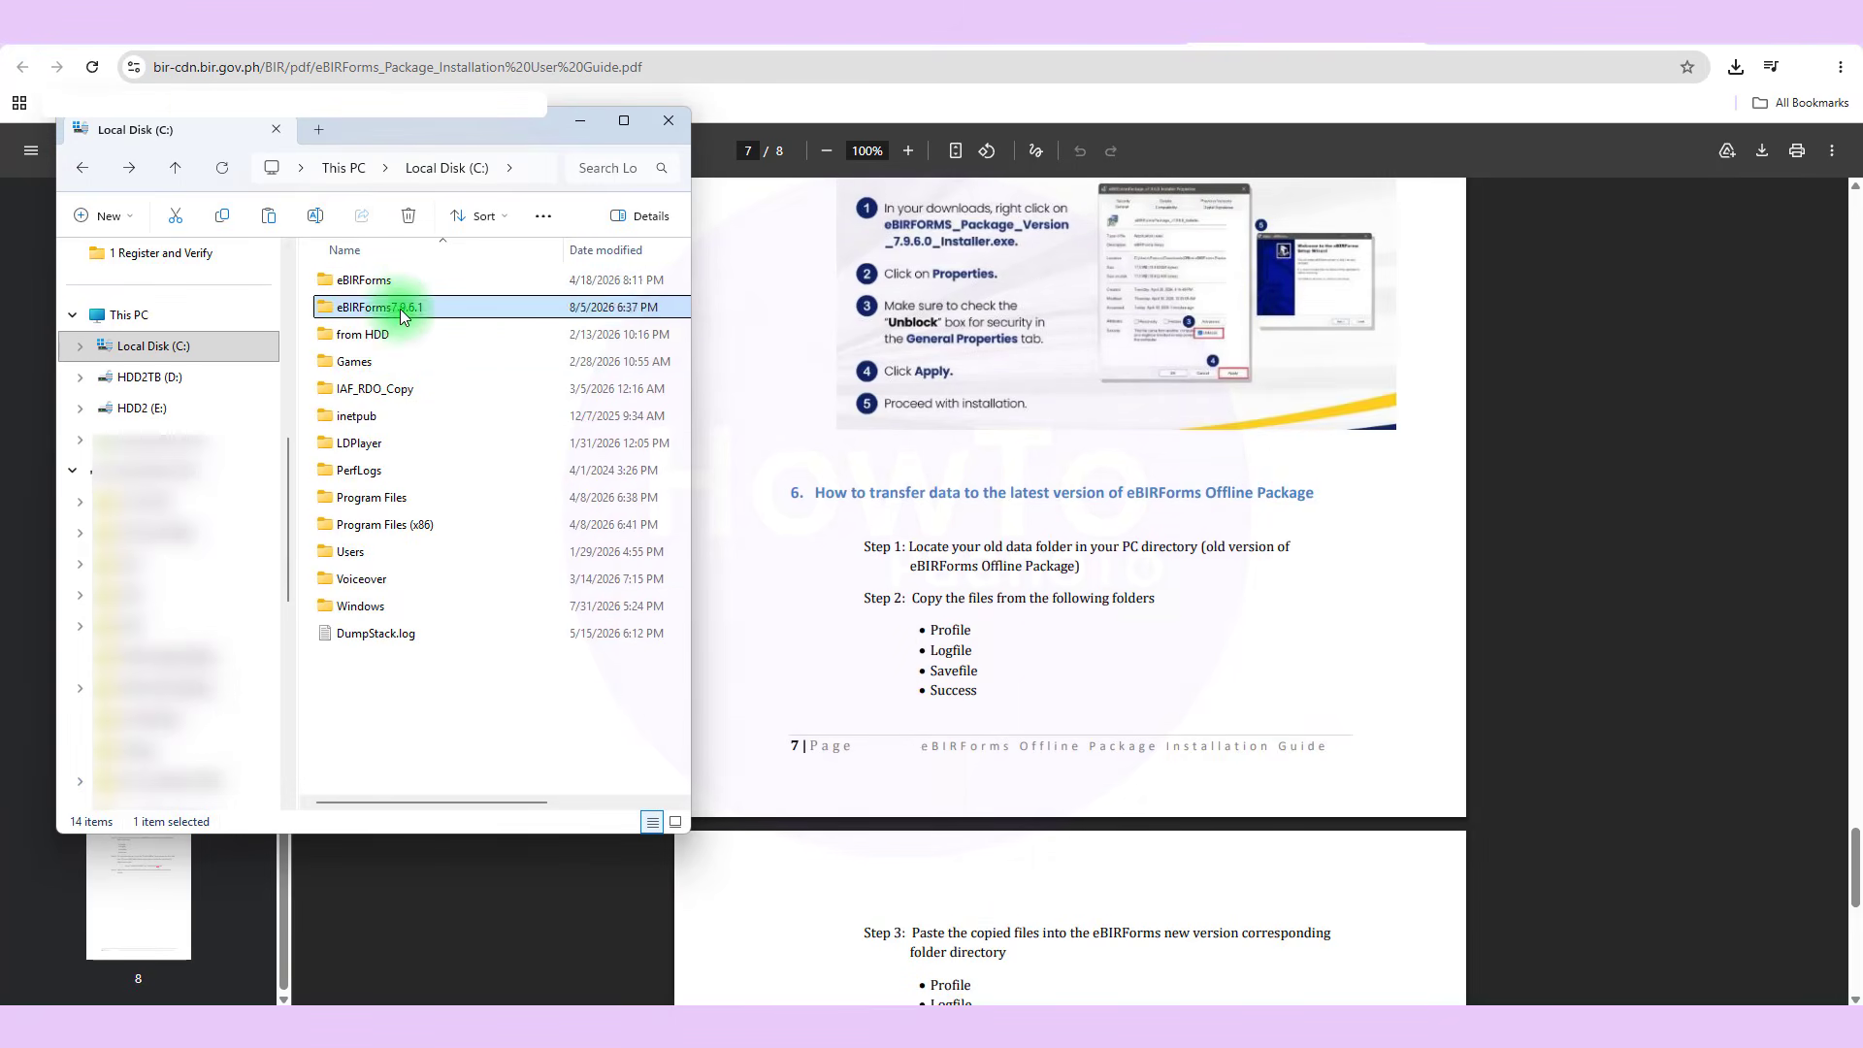
{"action": "right_click", "coordinate": [392, 726]}
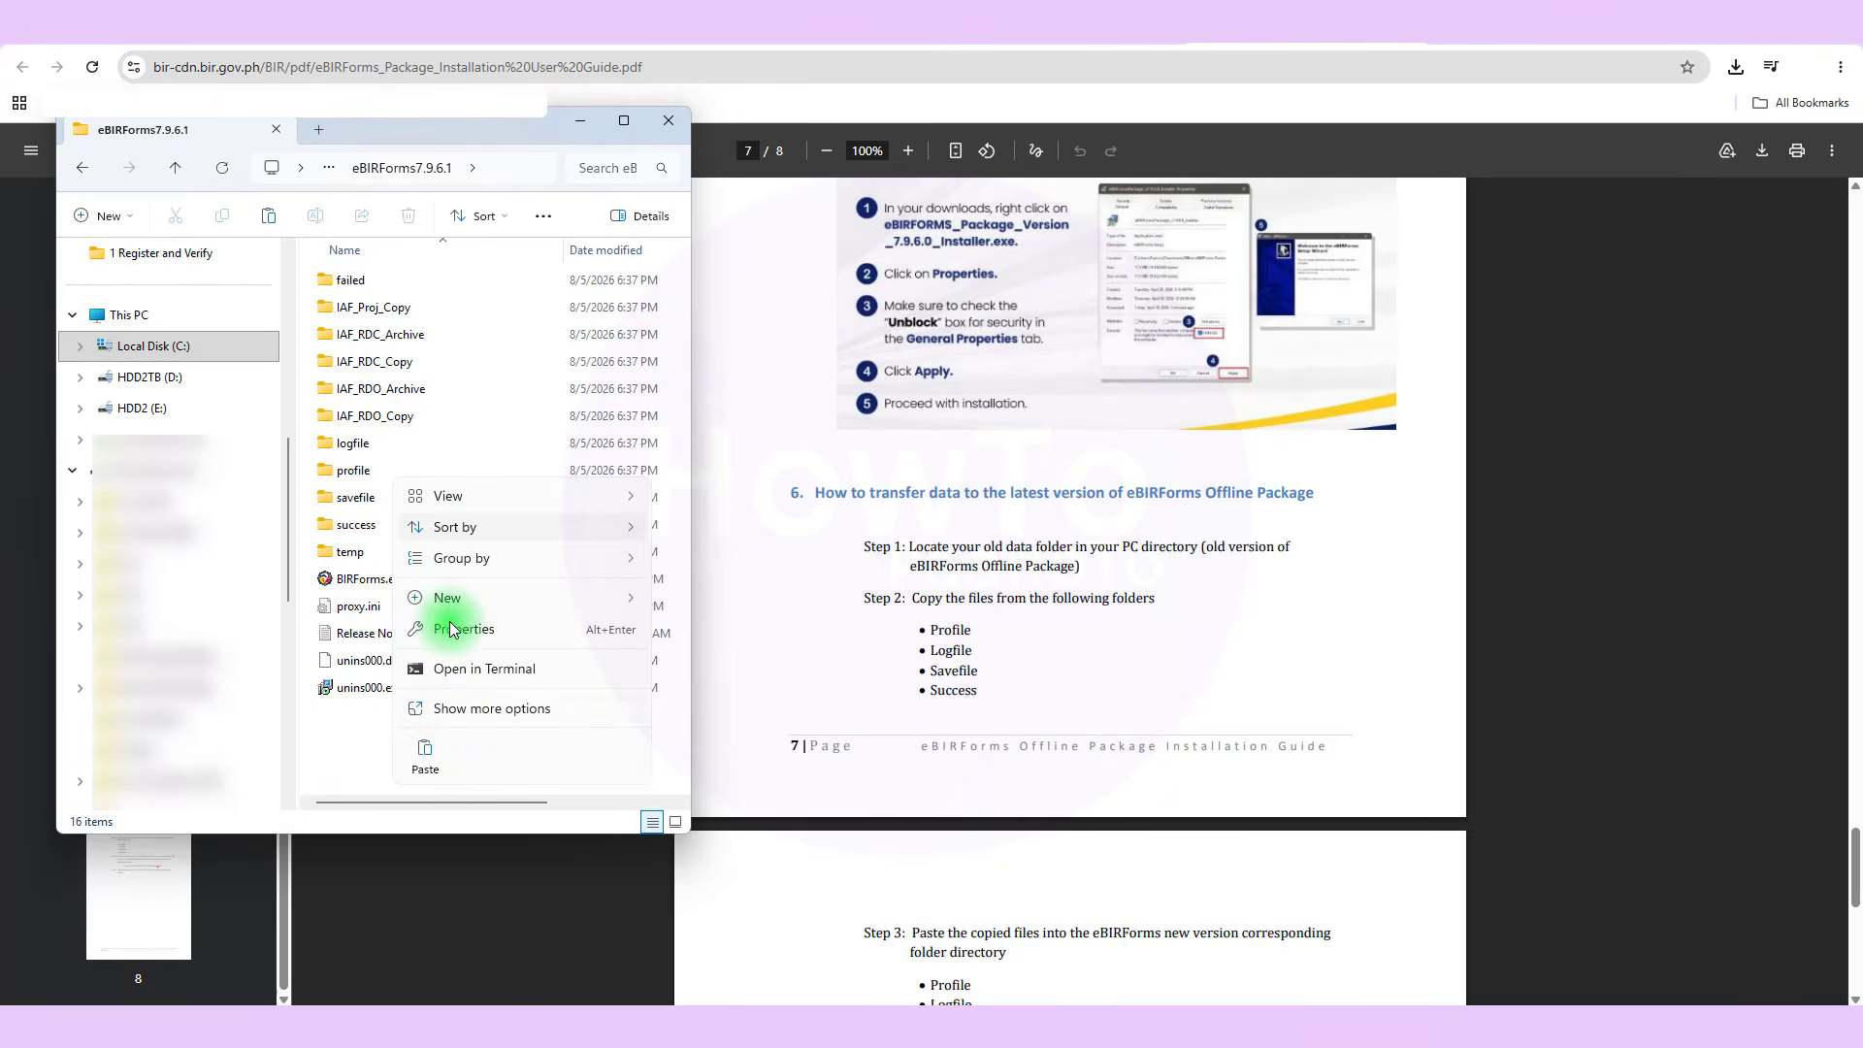
{"action": "left_click", "coordinate": [425, 757]}
{"action": "left_click", "coordinate": [802, 365]}
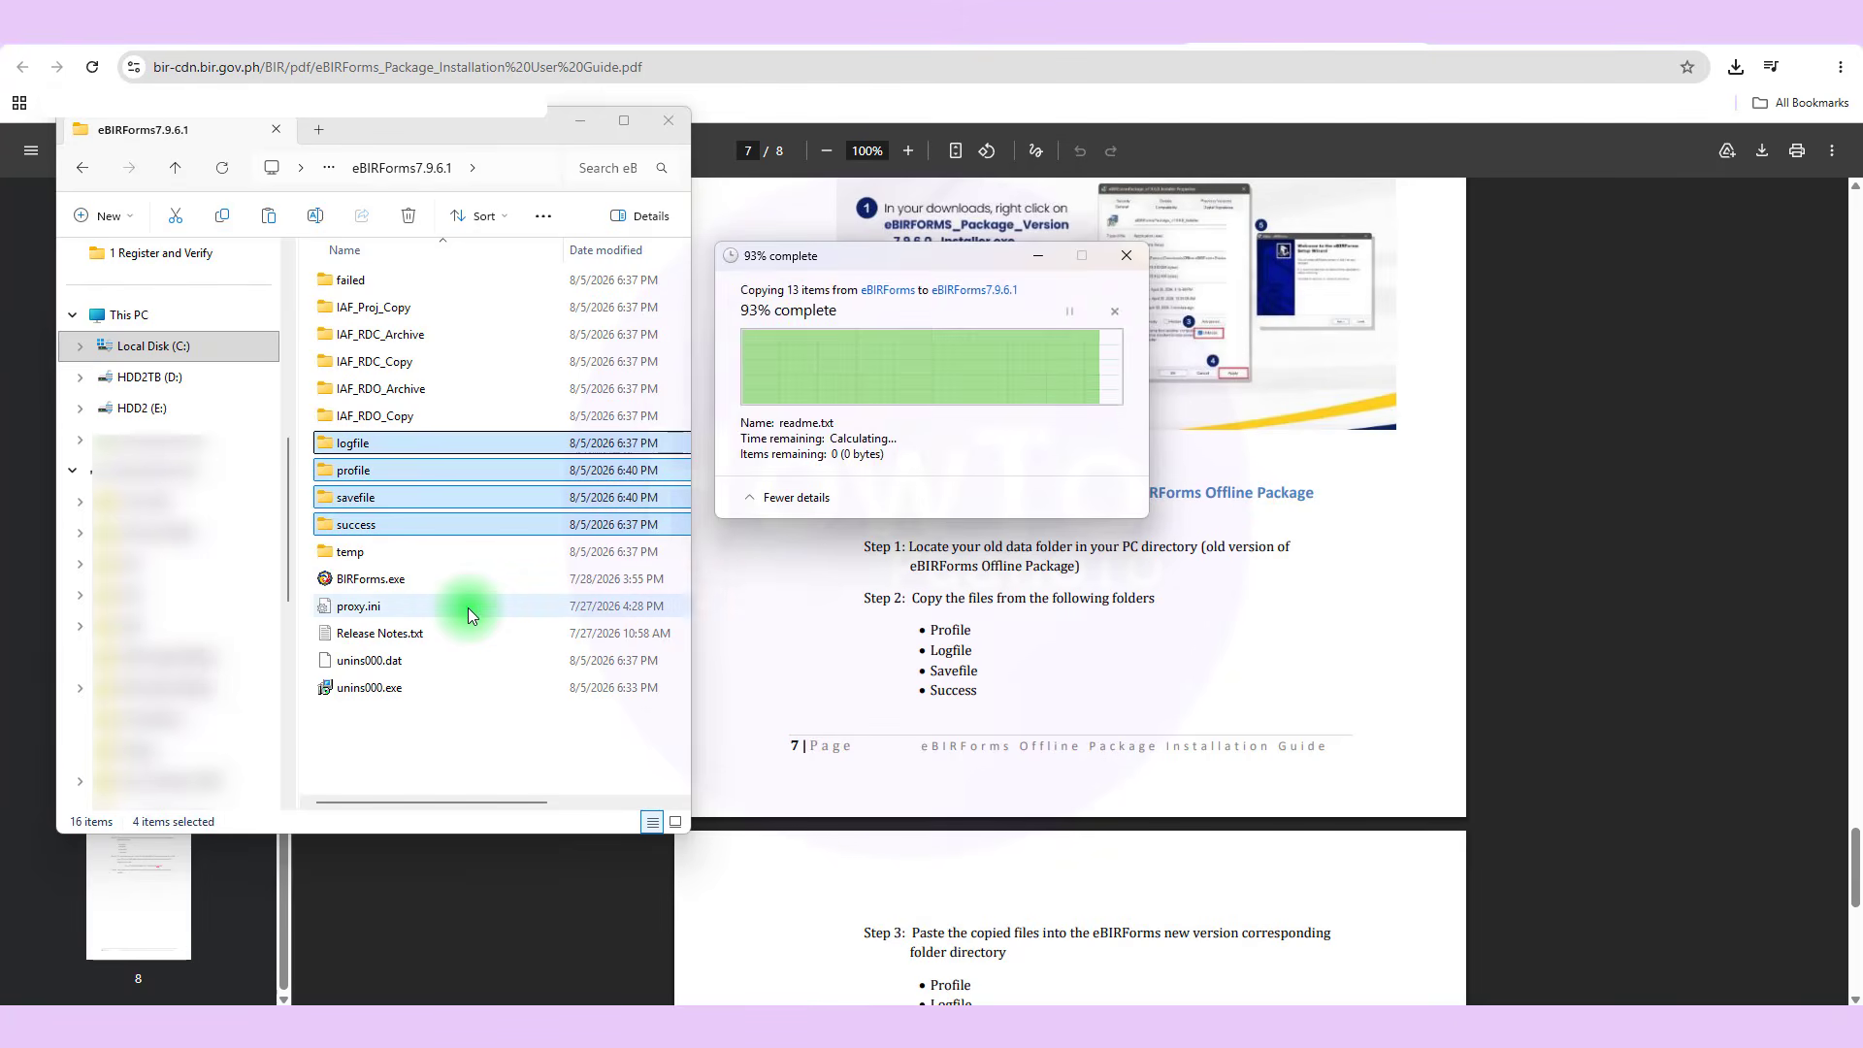
Read the guide's Step 4 on renaming the profile file for the five-digit branch code.
{"action": "scroll", "coordinate": [825, 680], "scroll_direction": "down", "scroll_amount": 4}
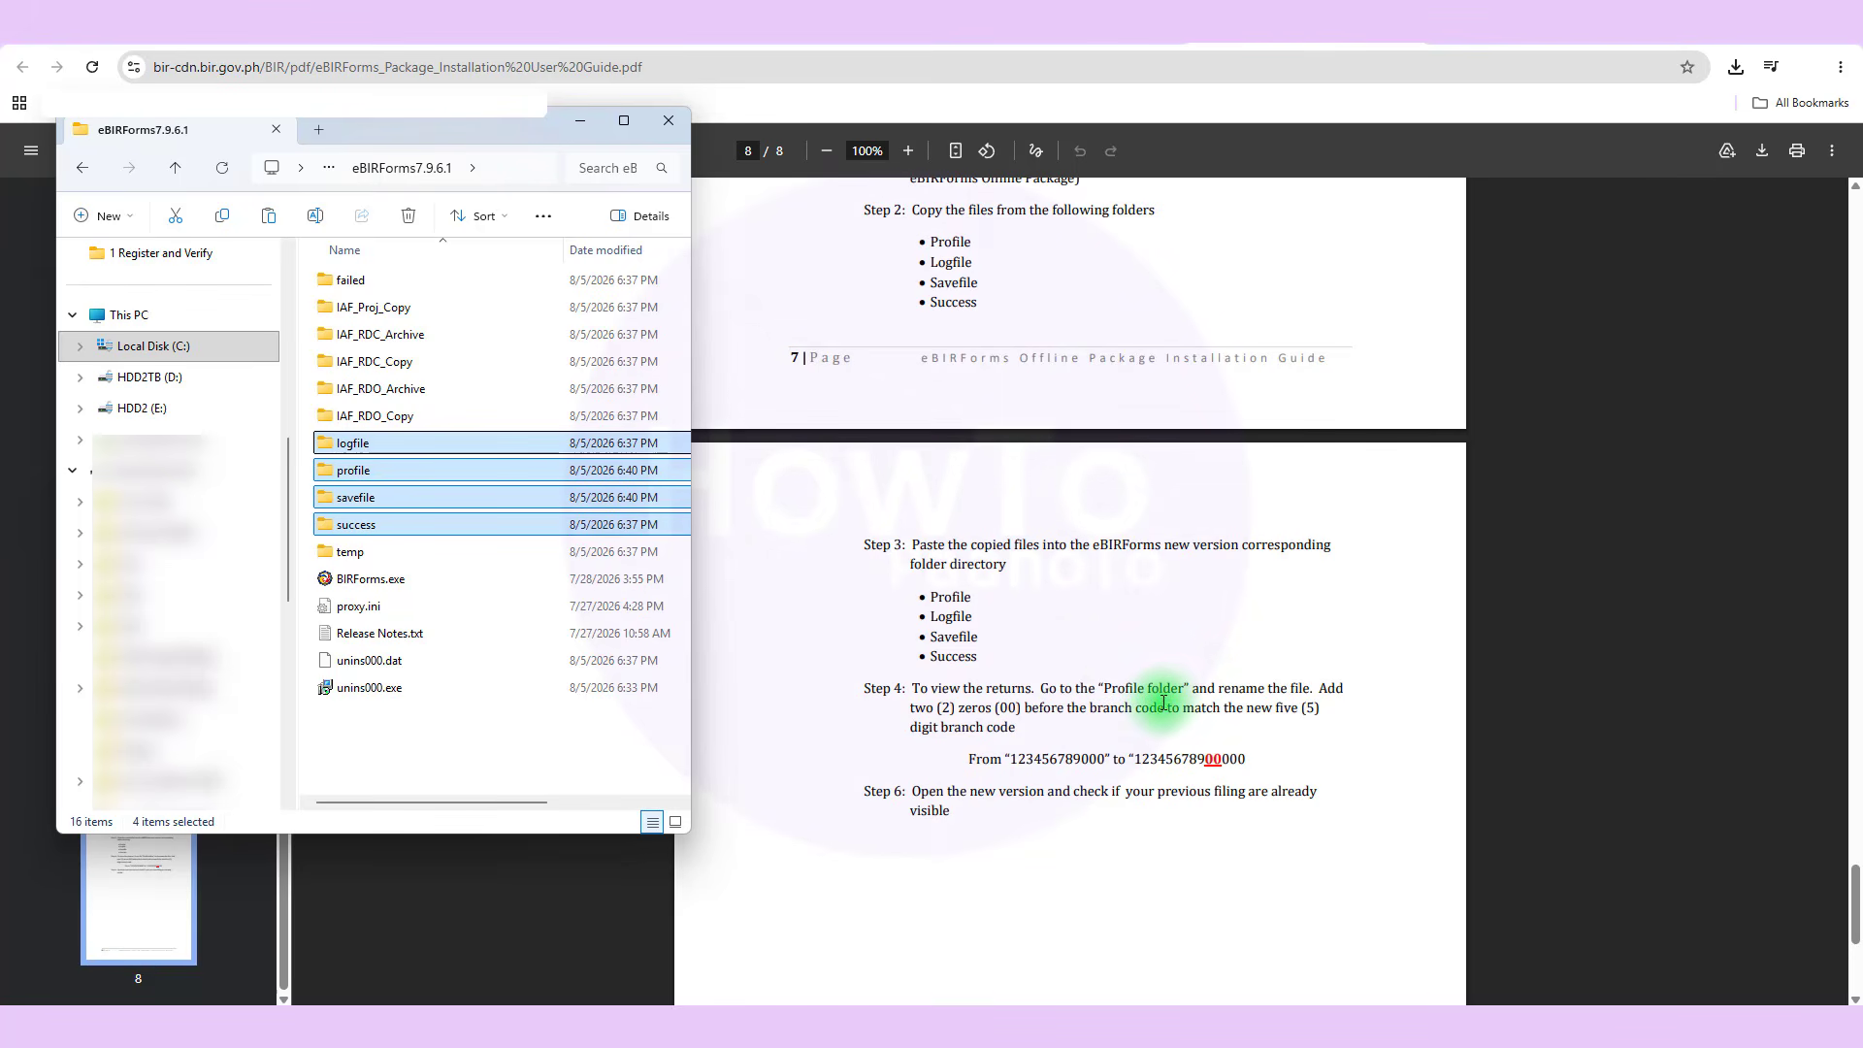
{"action": "left_click", "coordinate": [1107, 759]}
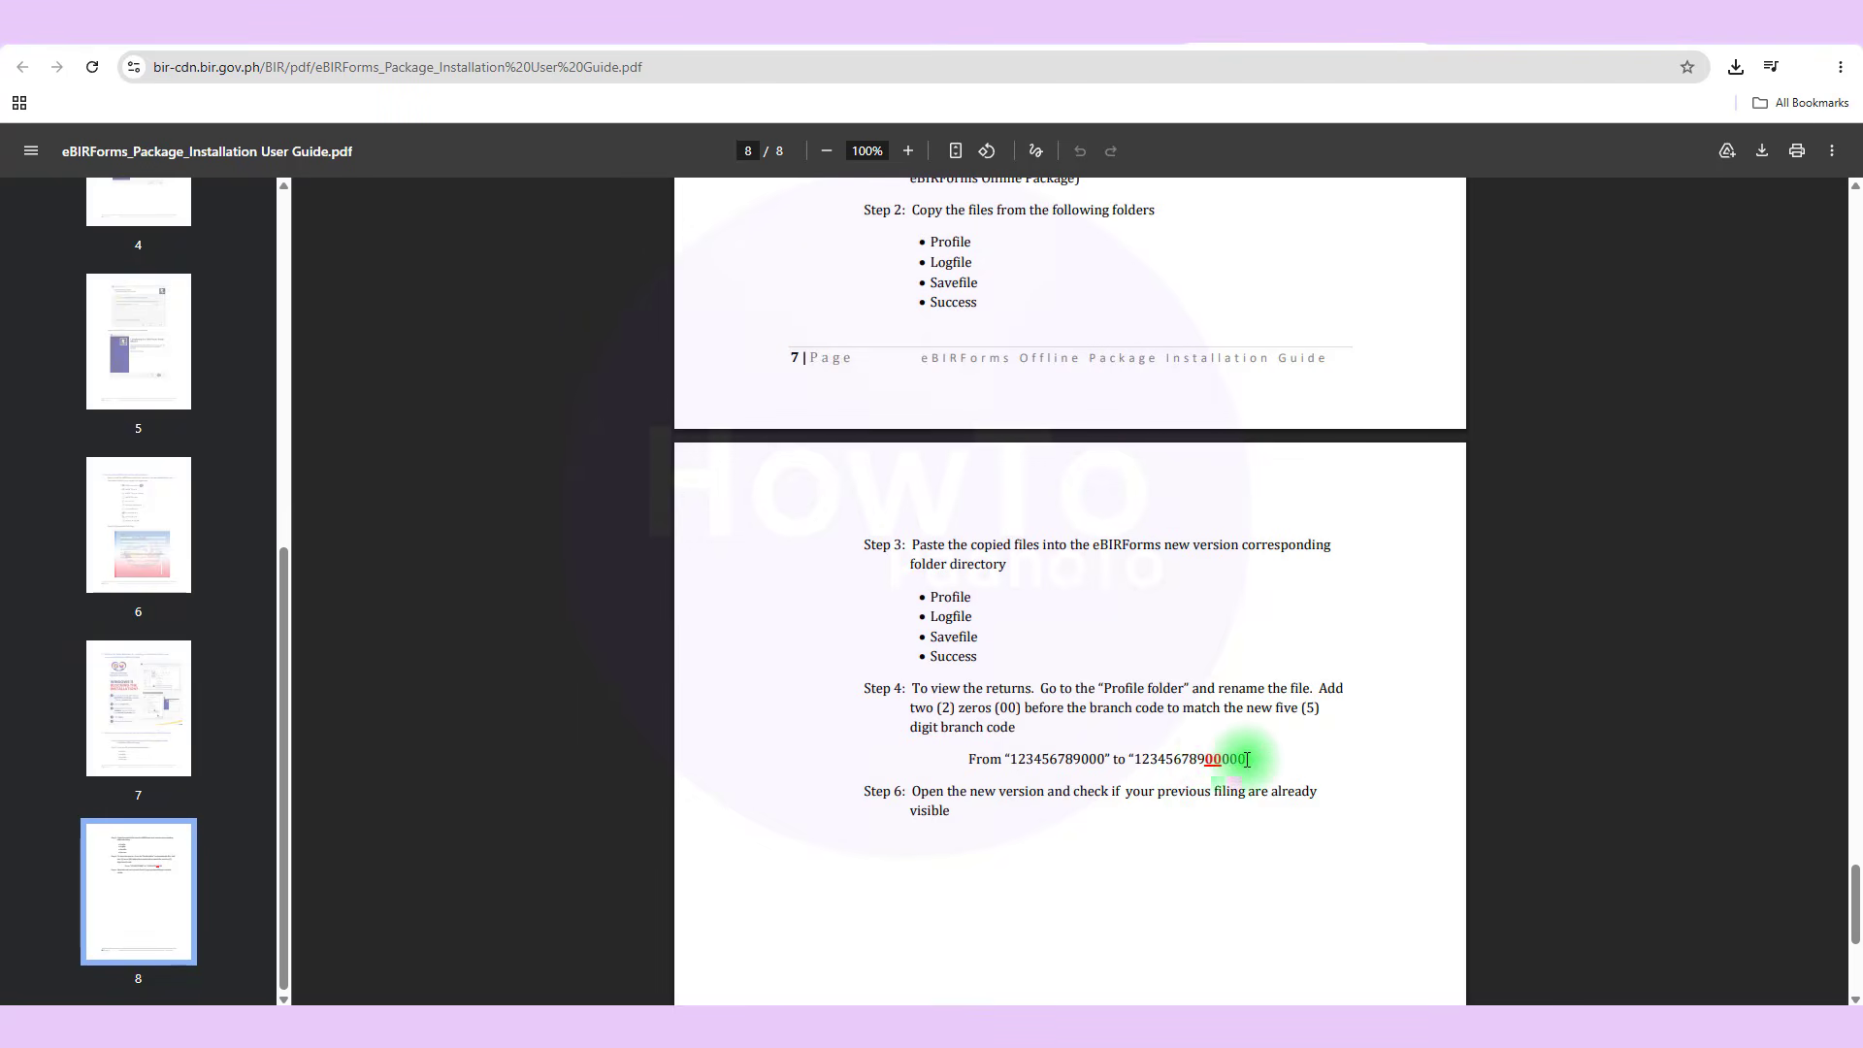
{"action": "left_click_drag", "start_coordinate": [1248, 760], "coordinate": [1213, 756]}
{"action": "left_click", "coordinate": [1216, 761]}
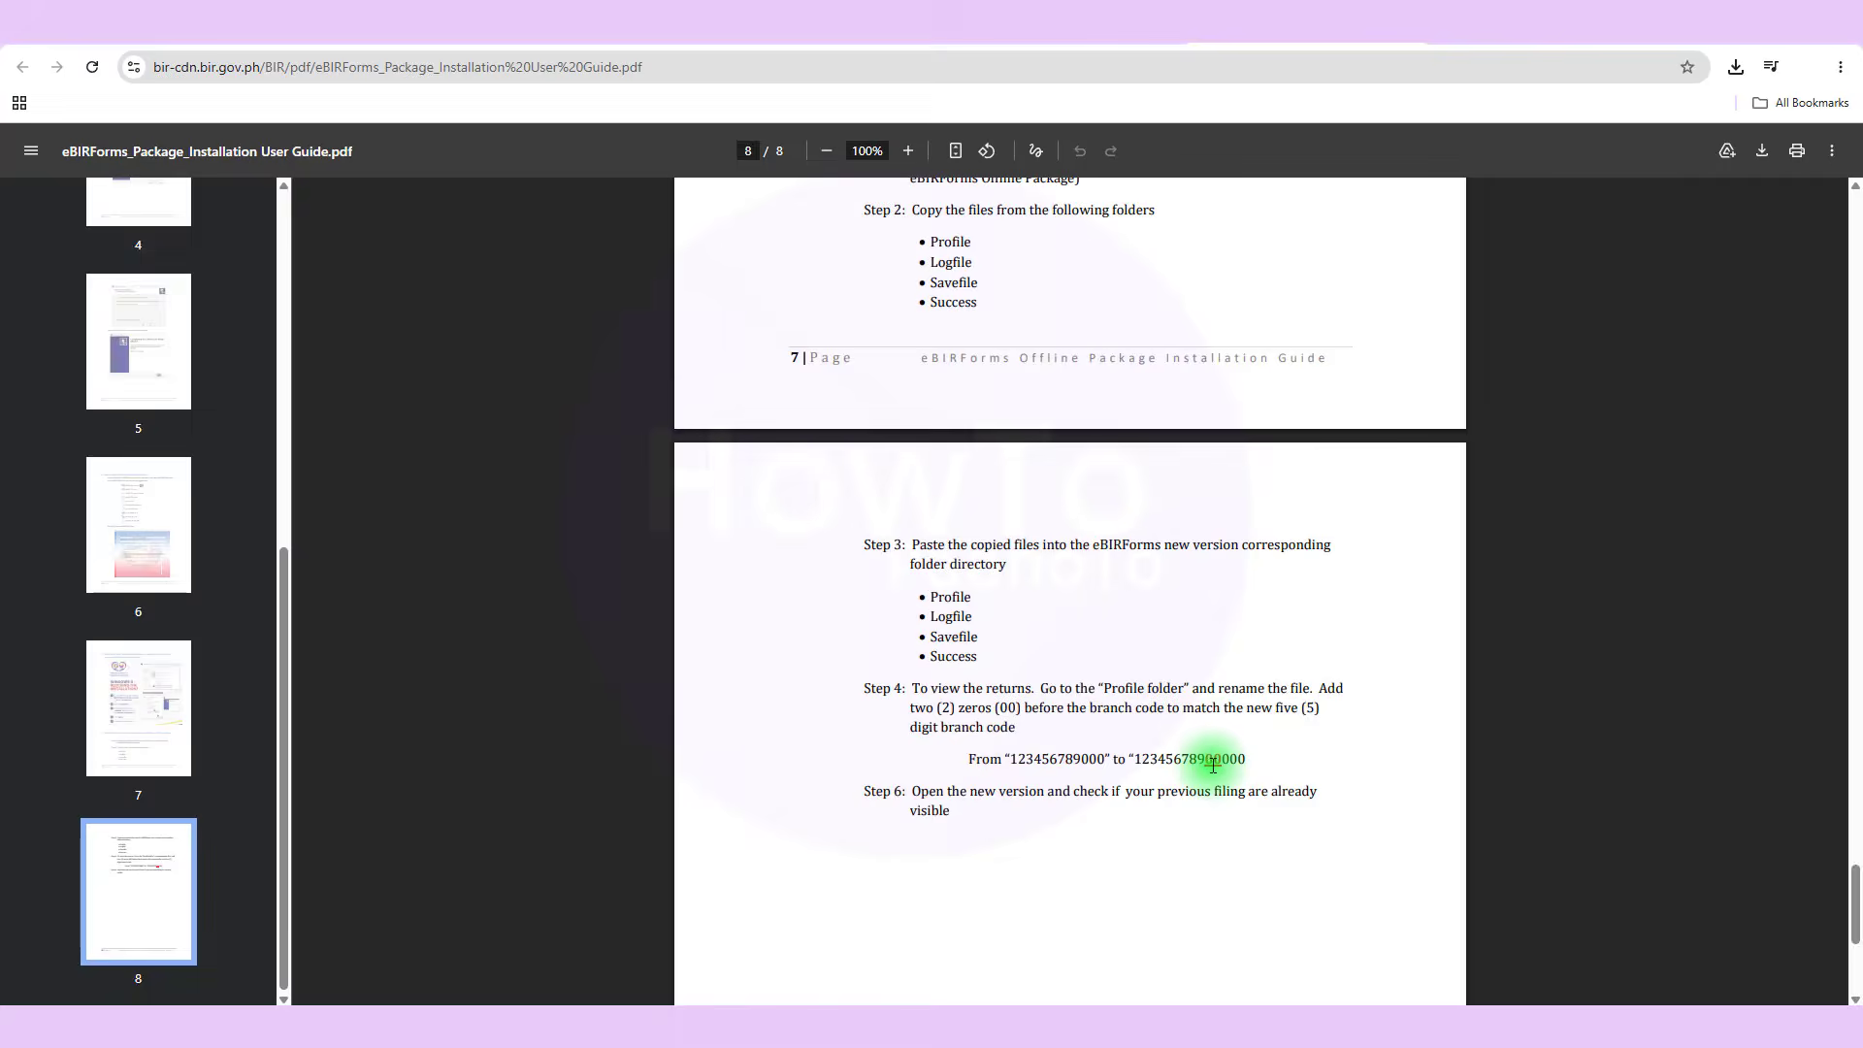
Rename the XML file in the new version's profile folder by adding 00 before the 000 branch code.
{"action": "key", "text": "alt+Tab"}
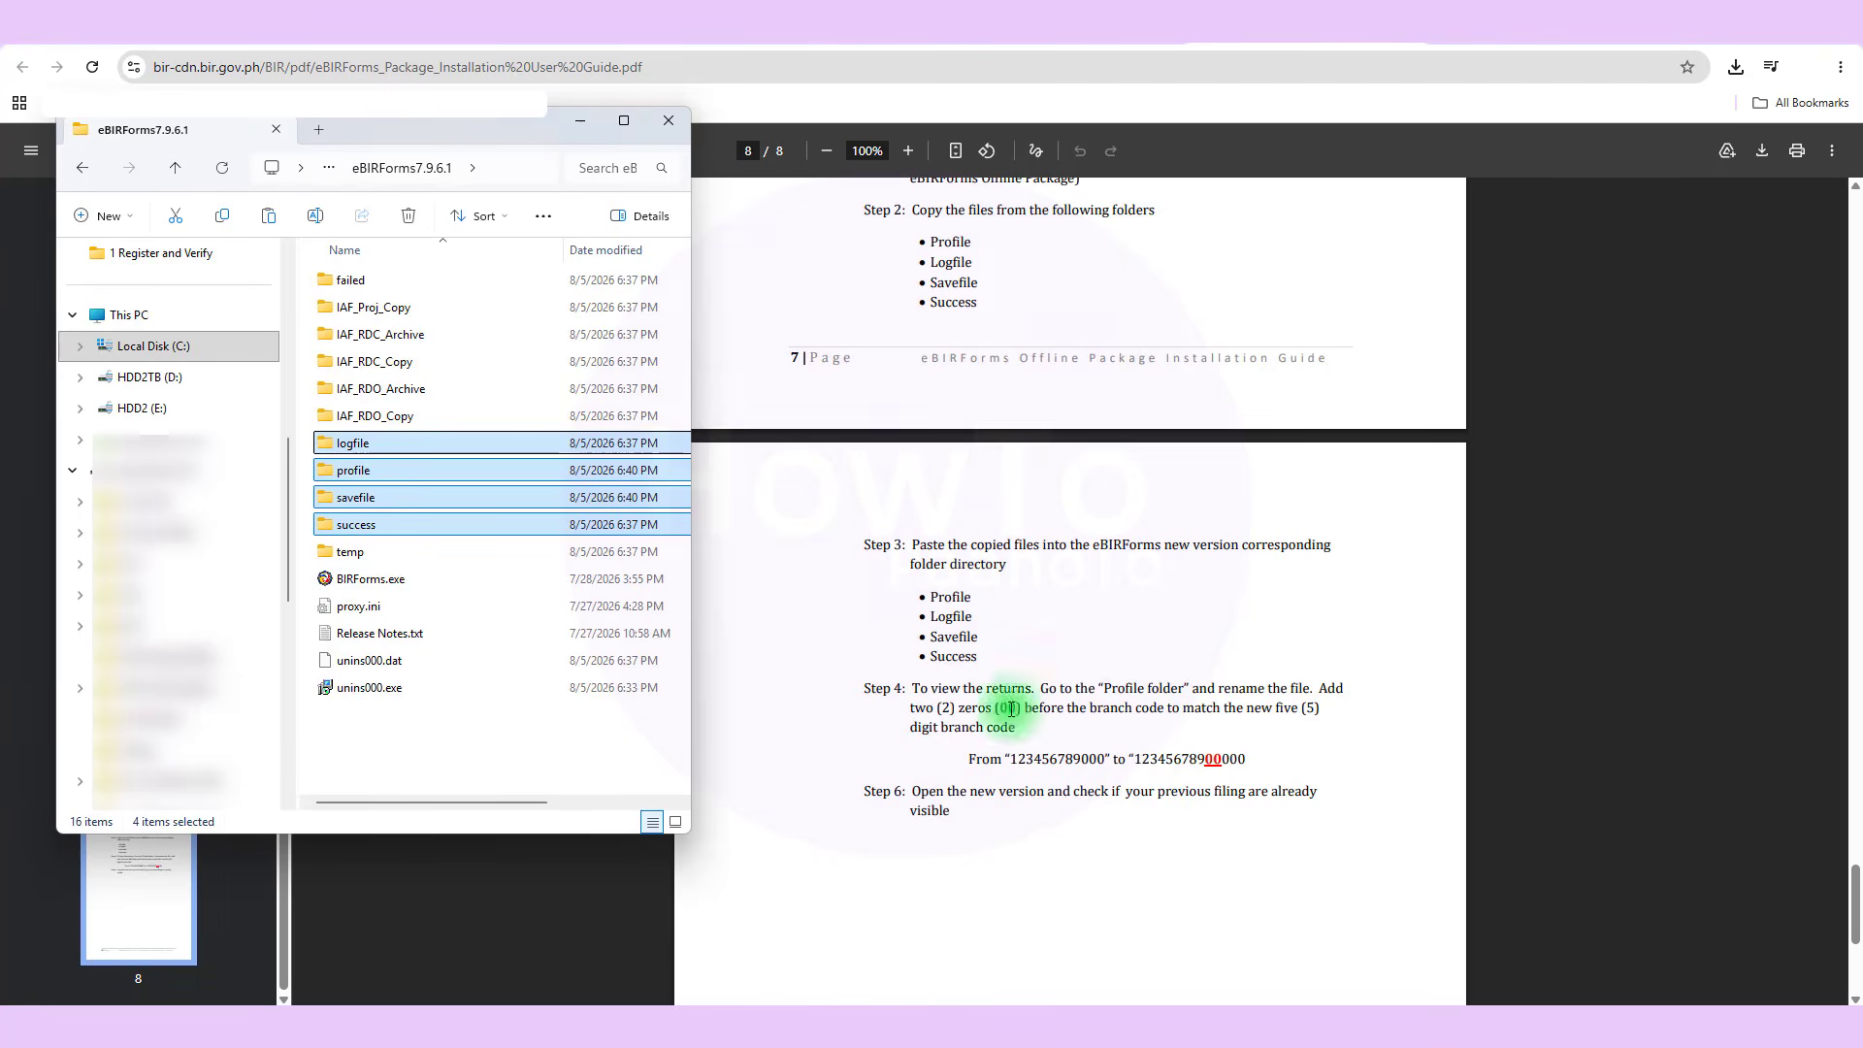
{"action": "left_click", "coordinate": [384, 479]}
{"action": "double_click", "coordinate": [384, 479]}
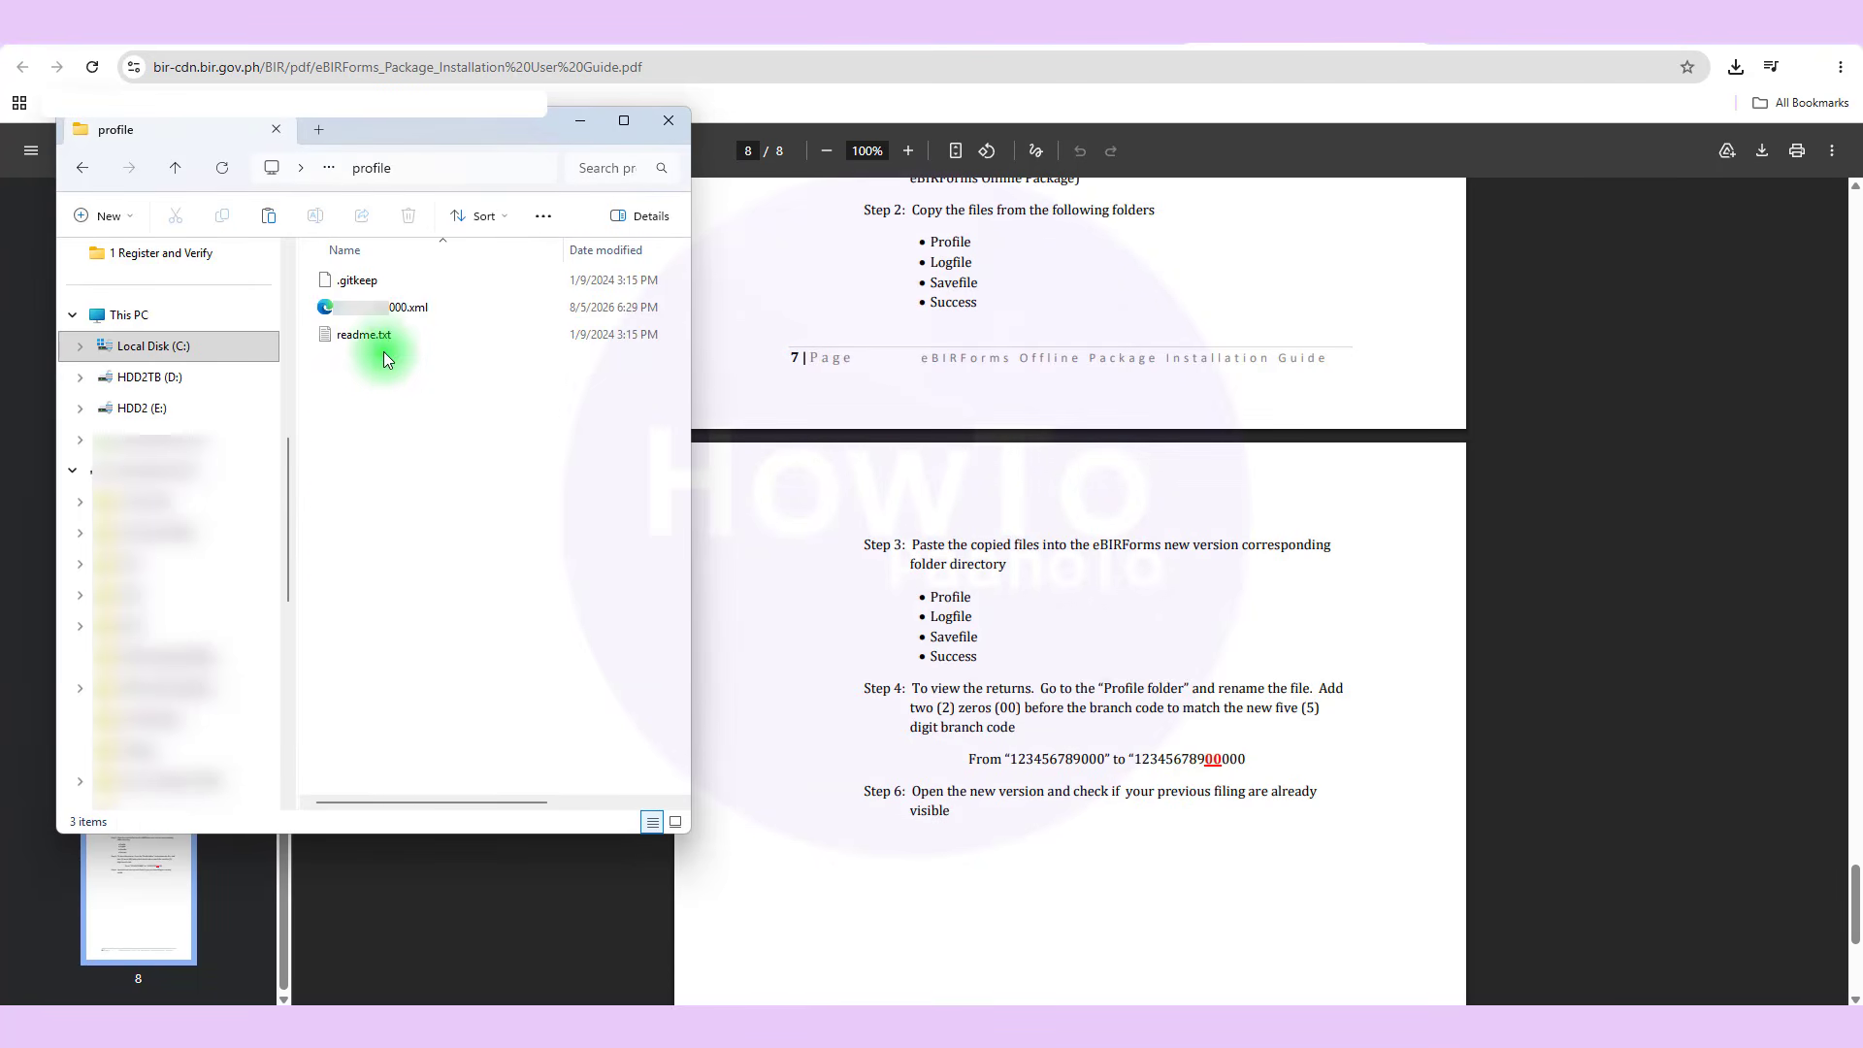
{"action": "left_click", "coordinate": [388, 307]}
{"action": "left_click", "coordinate": [390, 307]}
{"action": "left_click", "coordinate": [392, 307]}
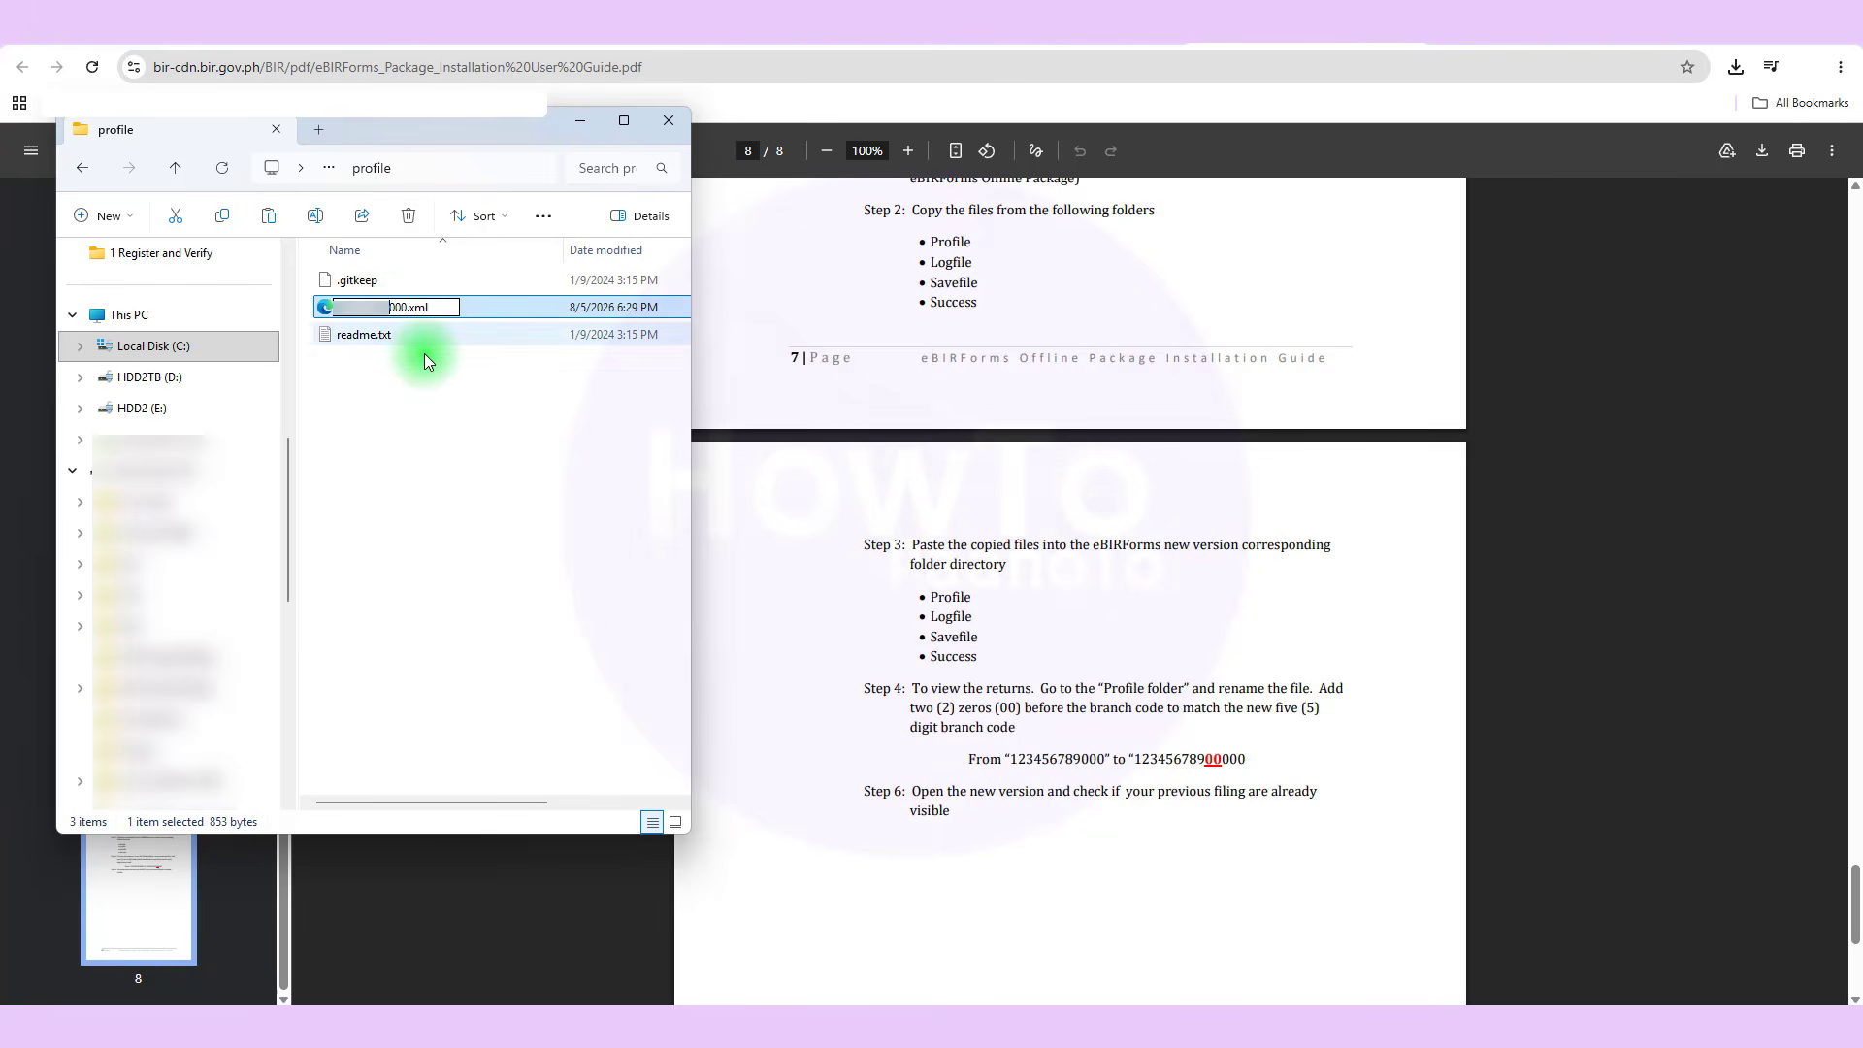
{"action": "type", "text": "00"}
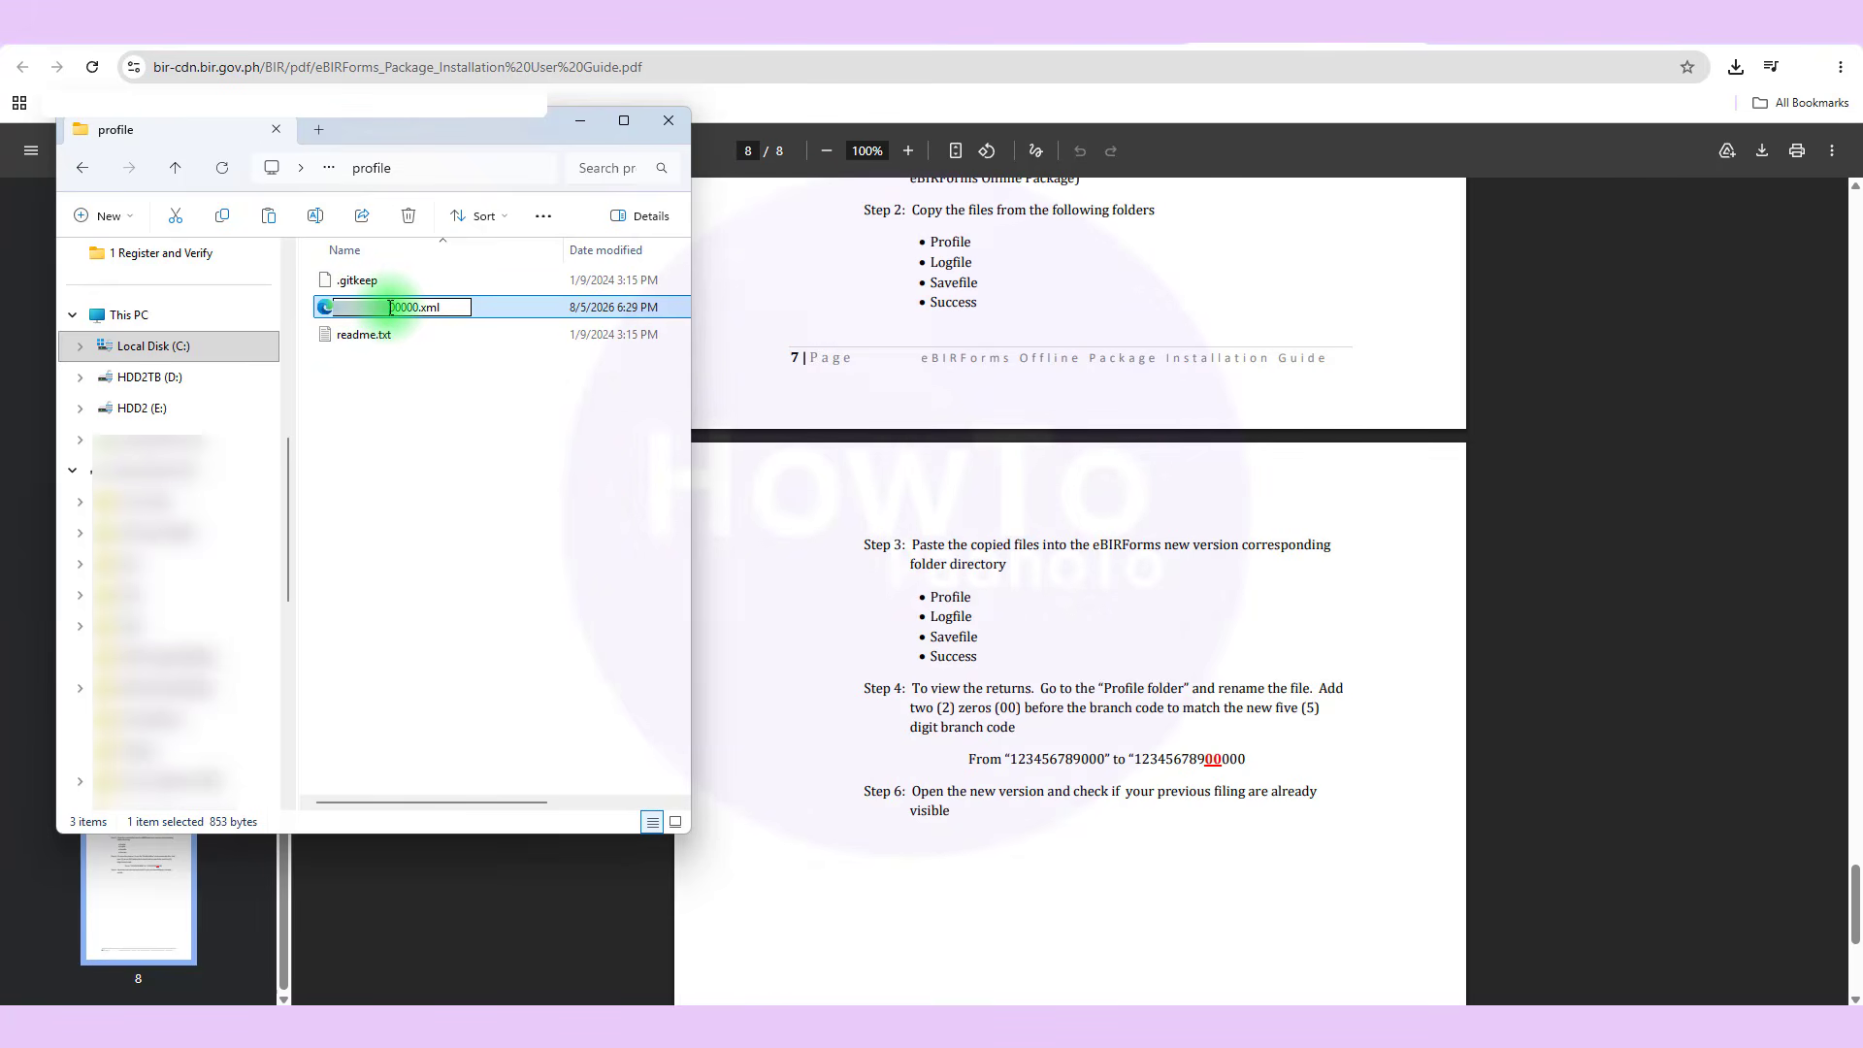
{"action": "left_click", "coordinate": [1077, 874]}
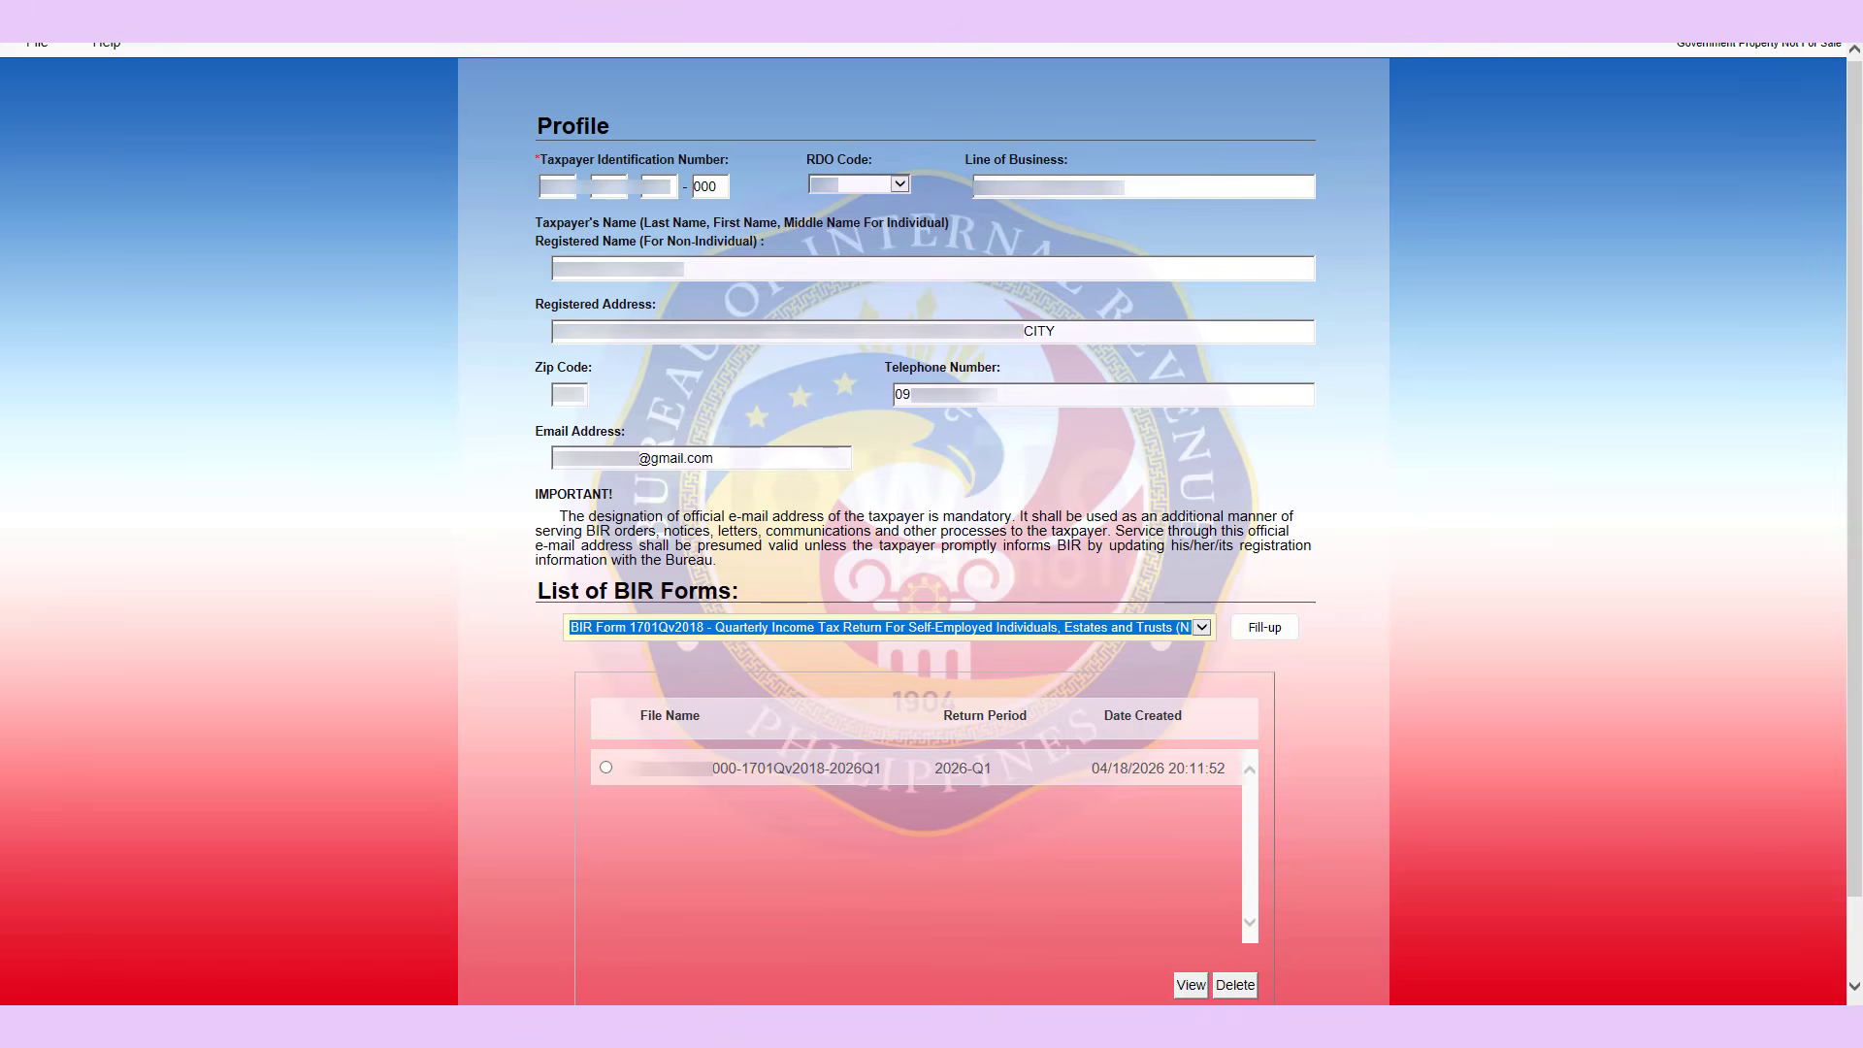
Exit the old eBIRForms v7.9.5.0, saving the taxpayer's background information.
{"action": "left_click", "coordinate": [24, 53]}
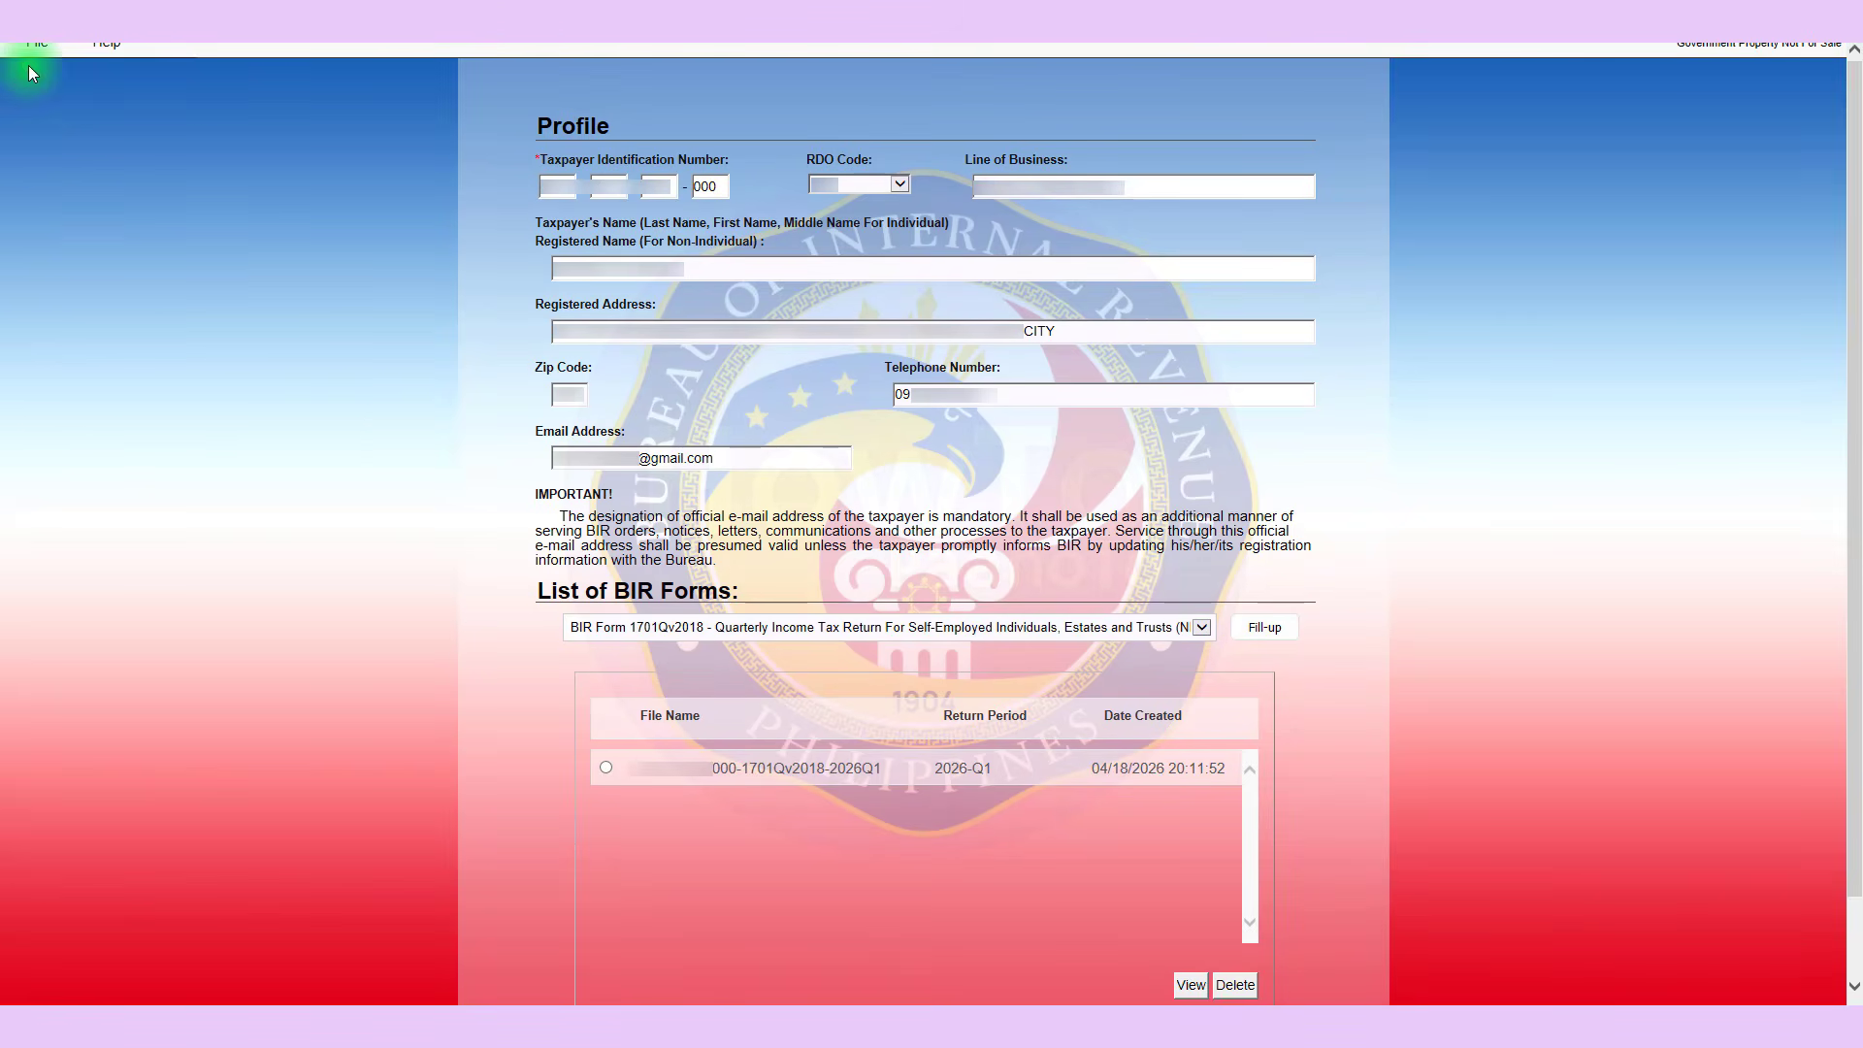
{"action": "left_click", "coordinate": [41, 99]}
{"action": "left_click", "coordinate": [1024, 588]}
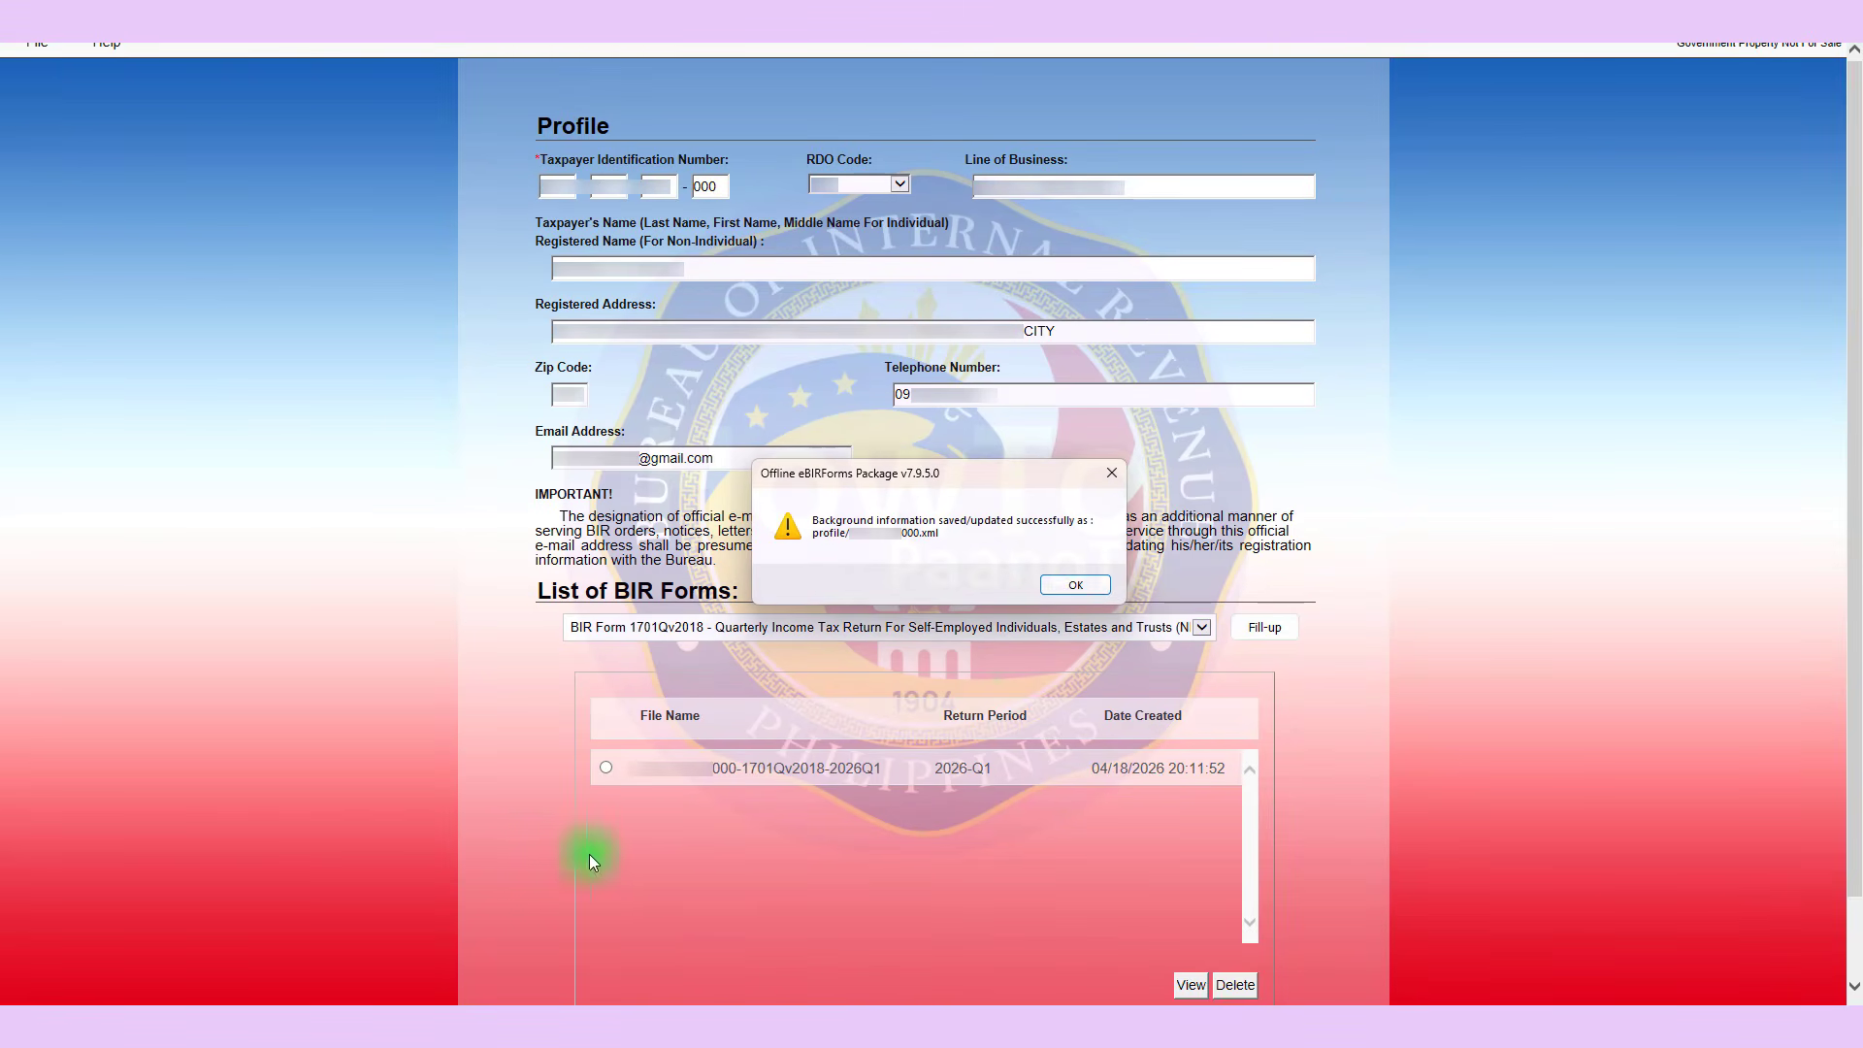
{"action": "left_click", "coordinate": [1067, 581]}
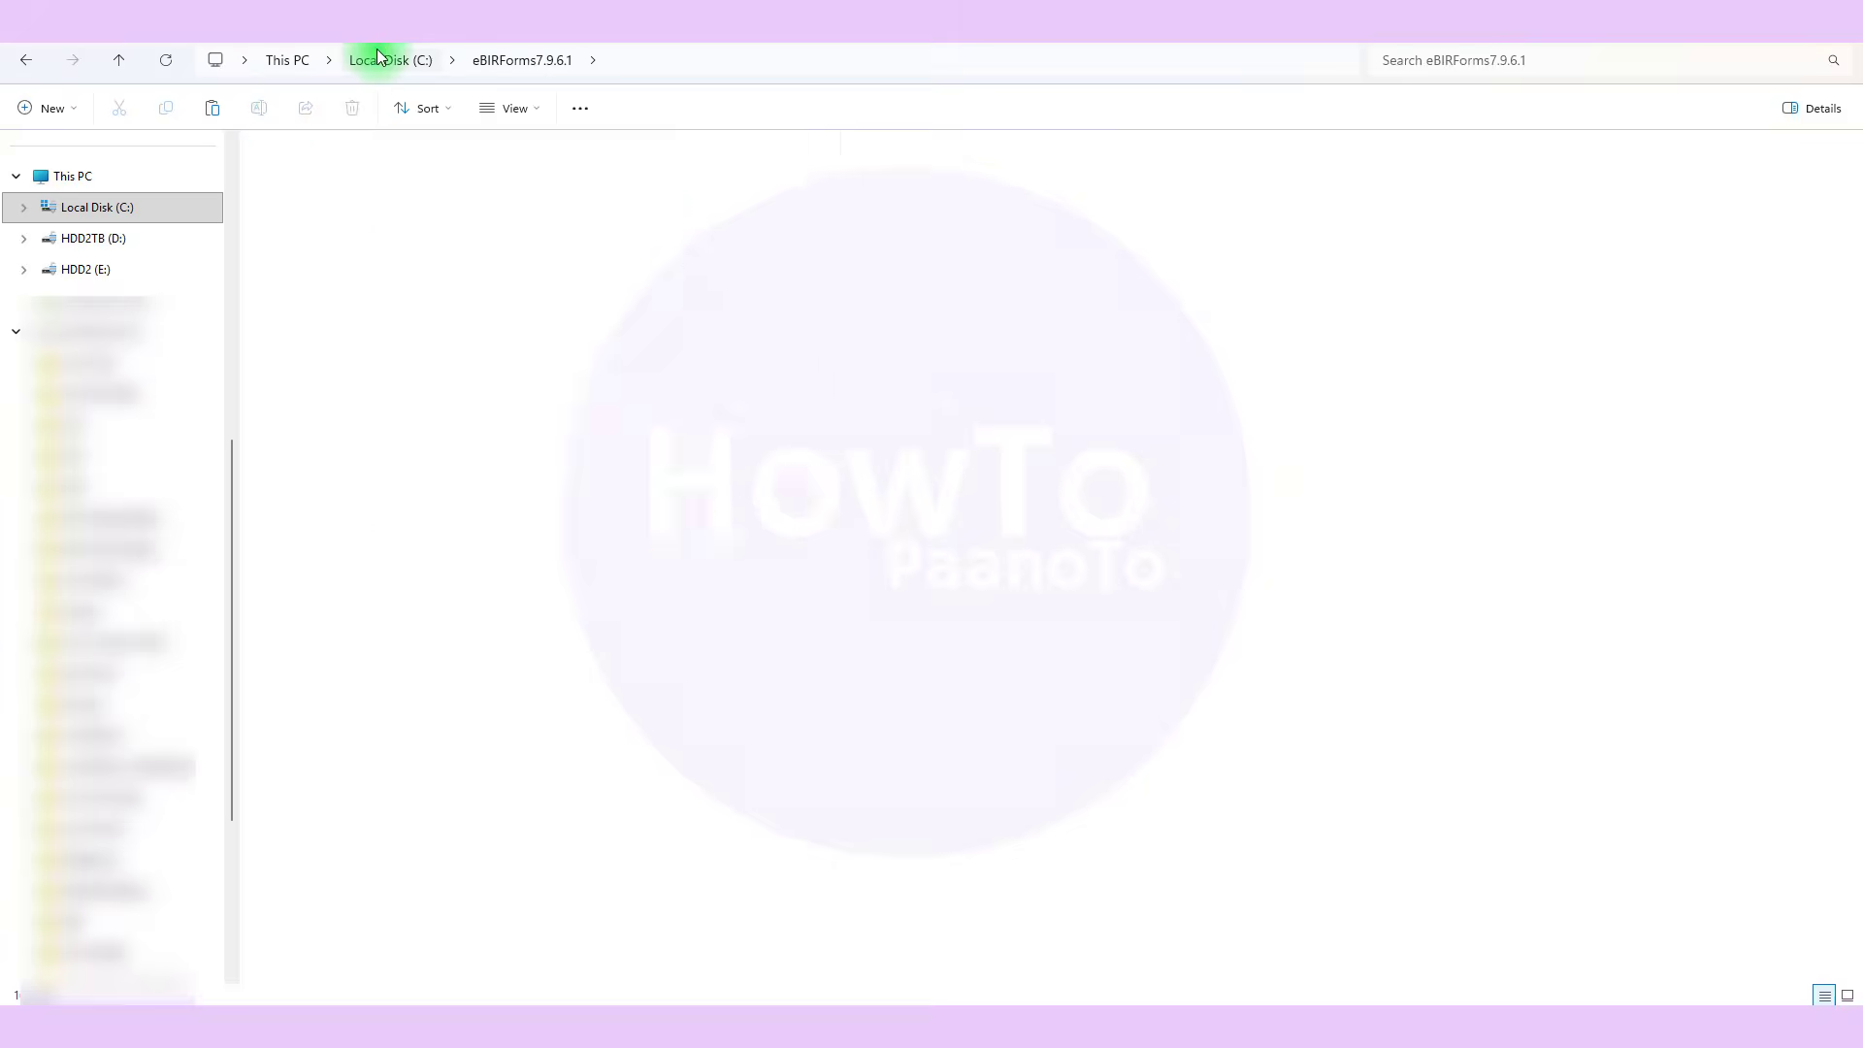
Launch BIRForms.exe from the C:\eBIRForms7.9.6.1 folder.
{"action": "left_click", "coordinate": [386, 60]}
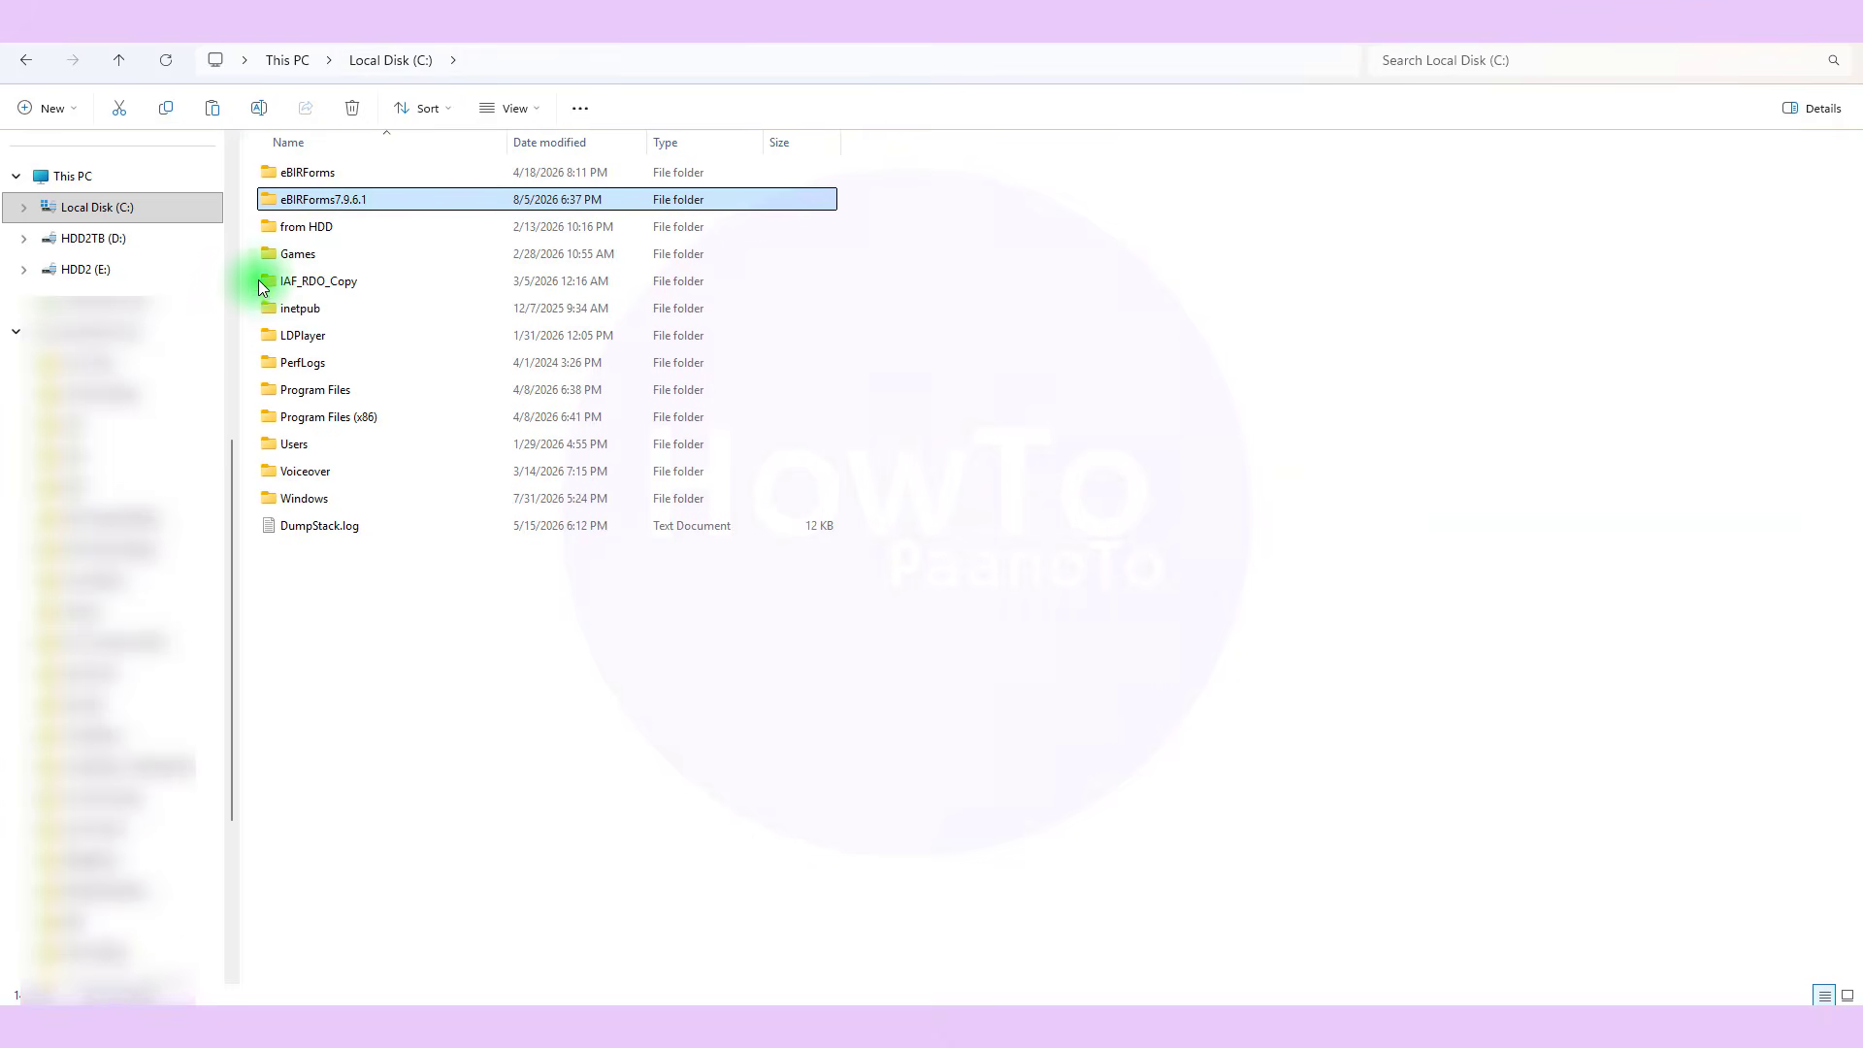
{"action": "double_click", "coordinate": [312, 199]}
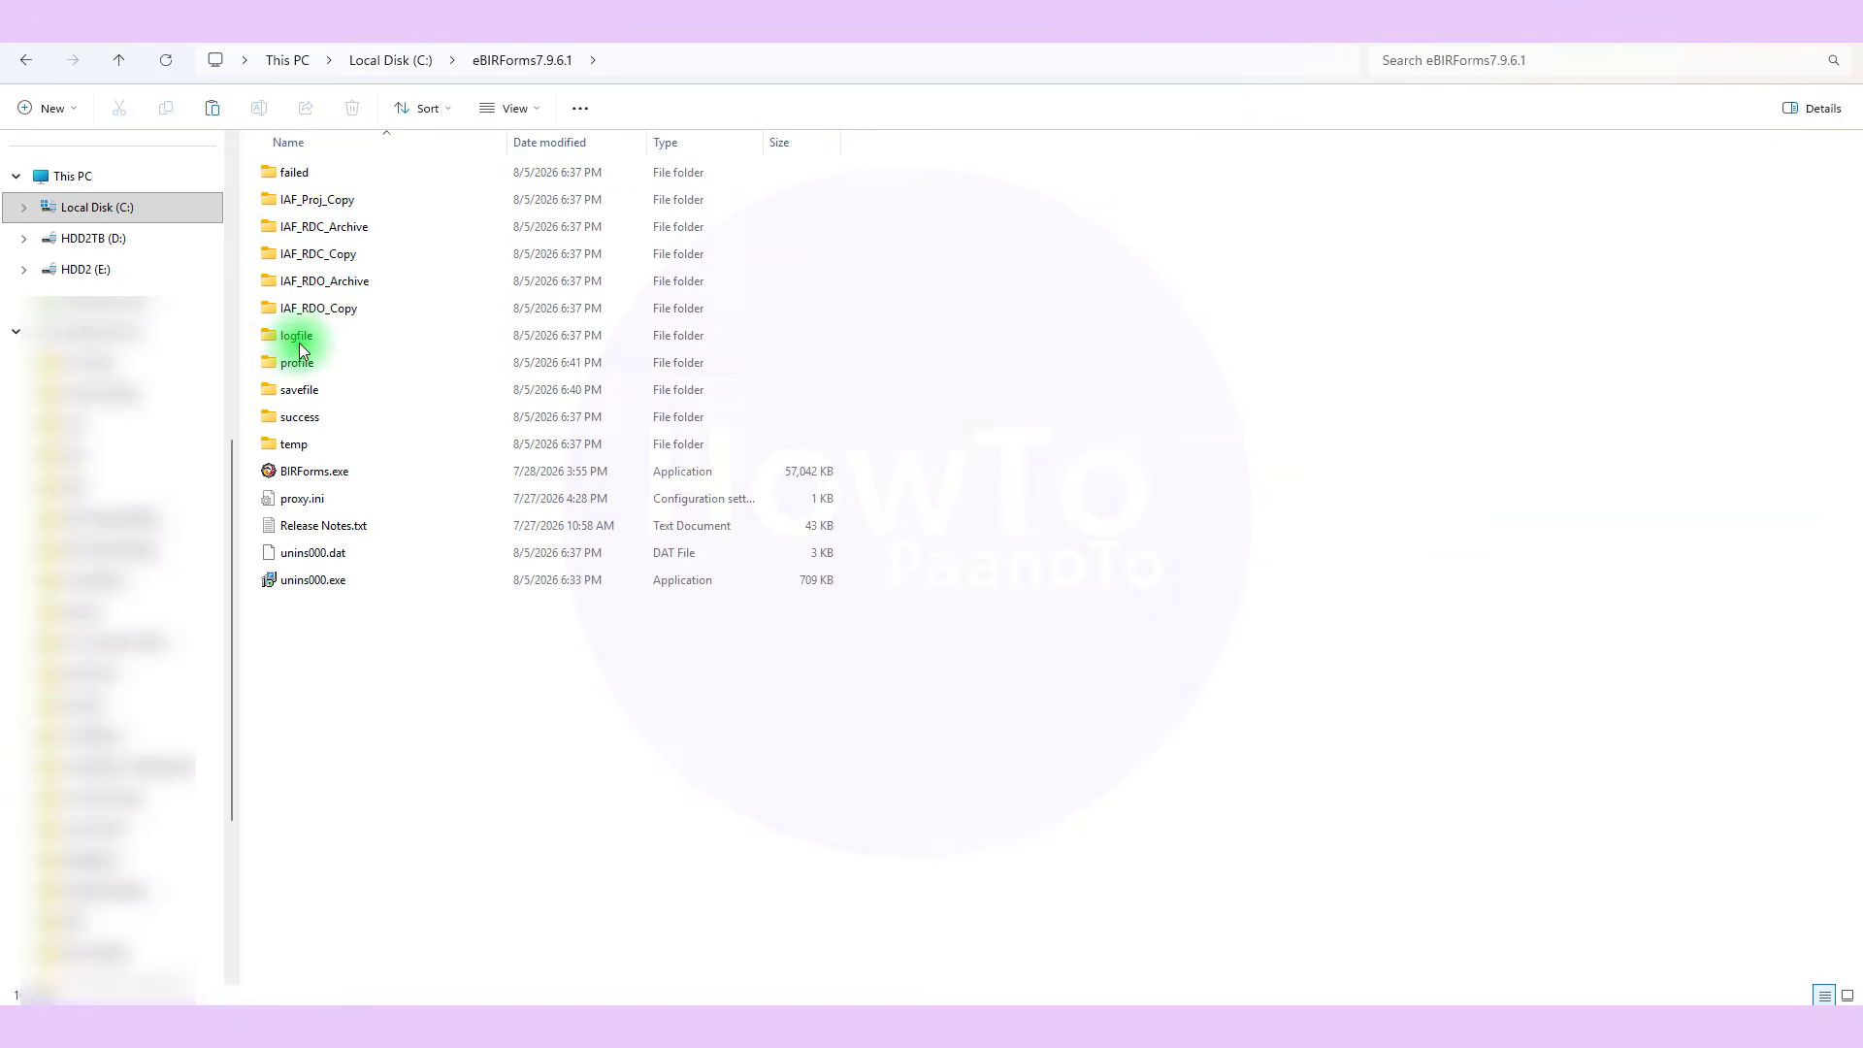
{"action": "left_click", "coordinate": [321, 478]}
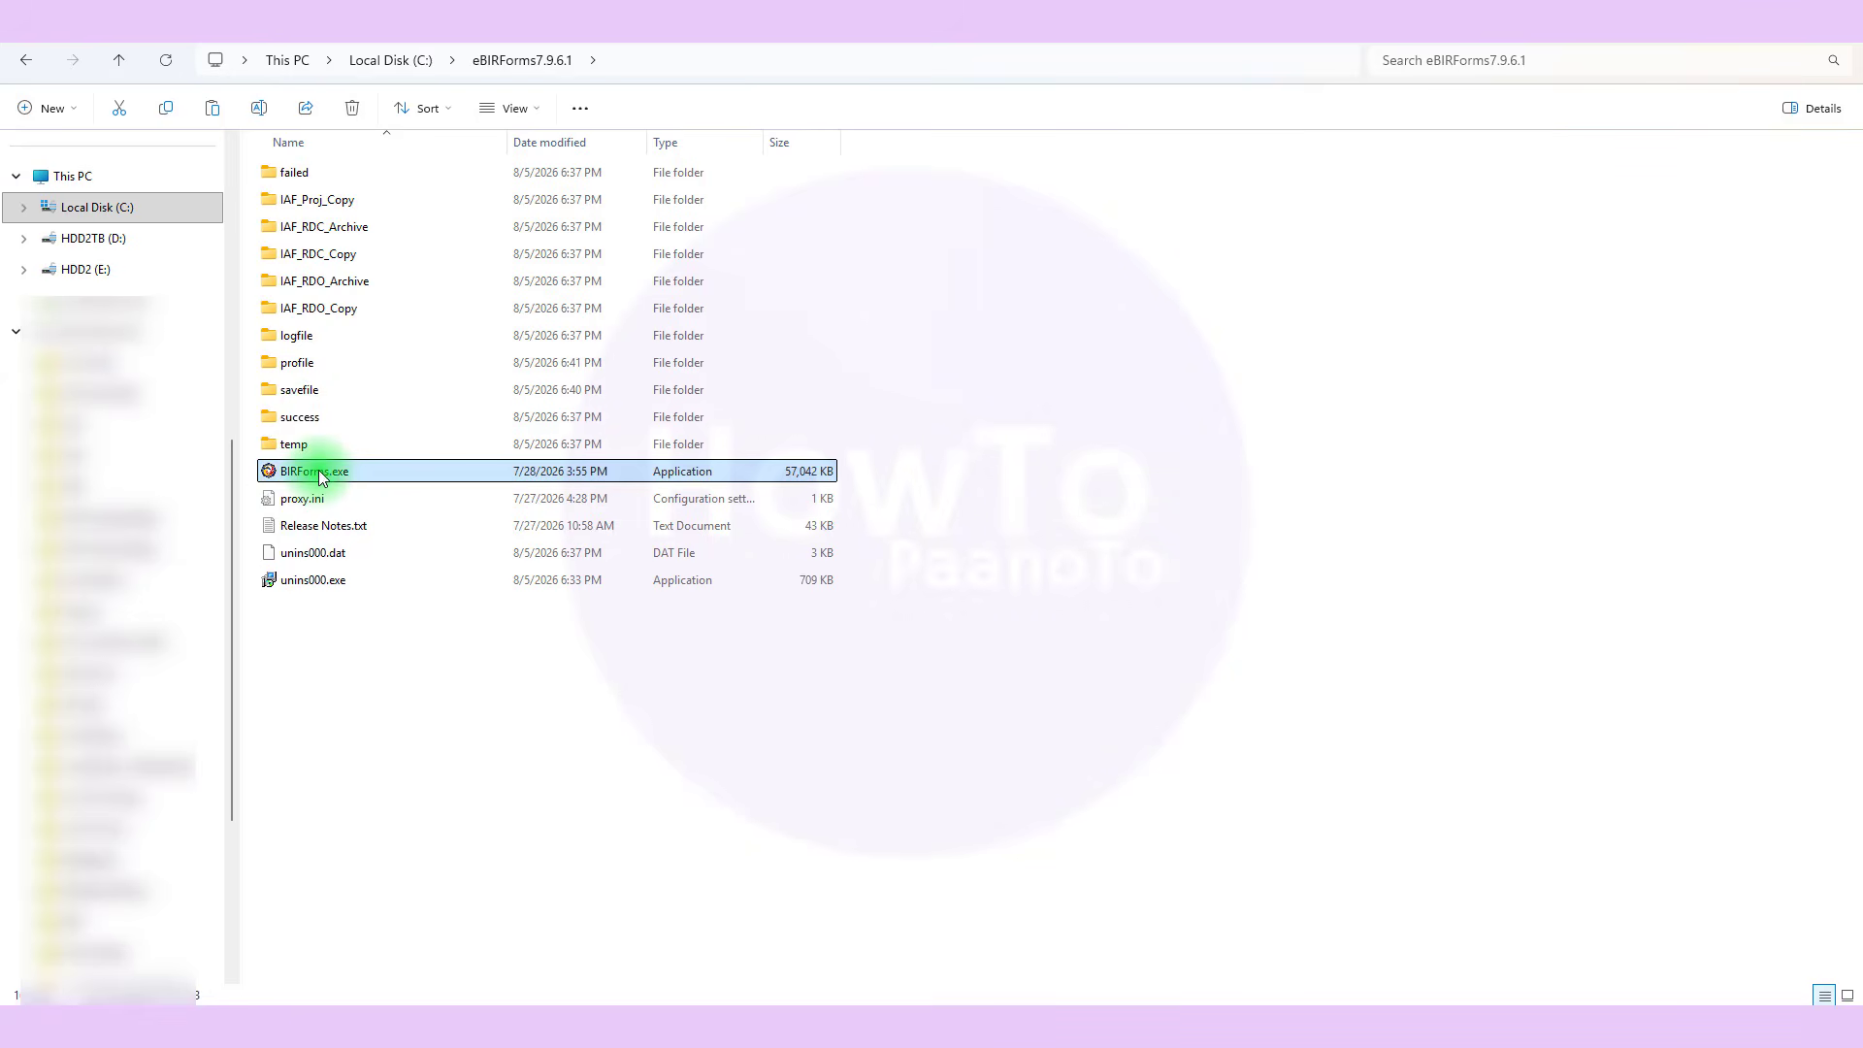
Enter the taxpayer identification number with the five-digit branch code 00000 to load the transferred profile.
{"action": "left_click", "coordinate": [563, 186]}
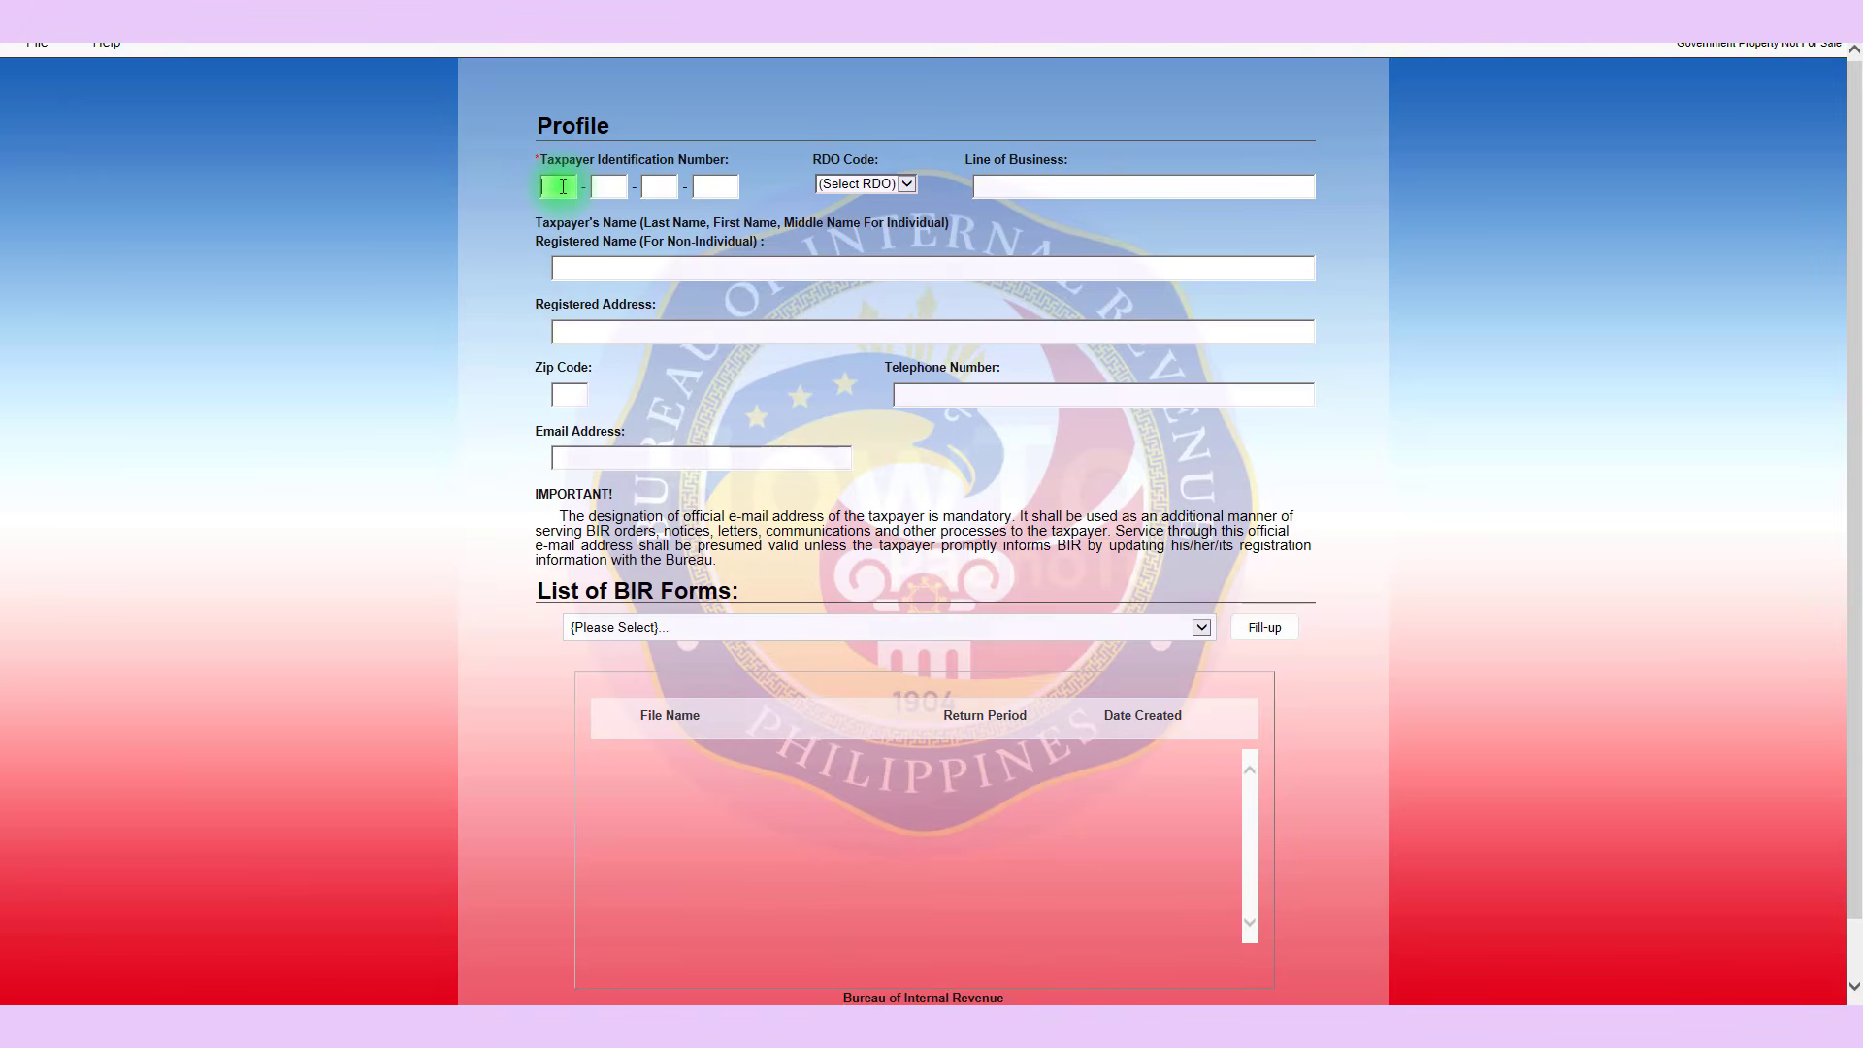
{"action": "left_click", "coordinate": [606, 186]}
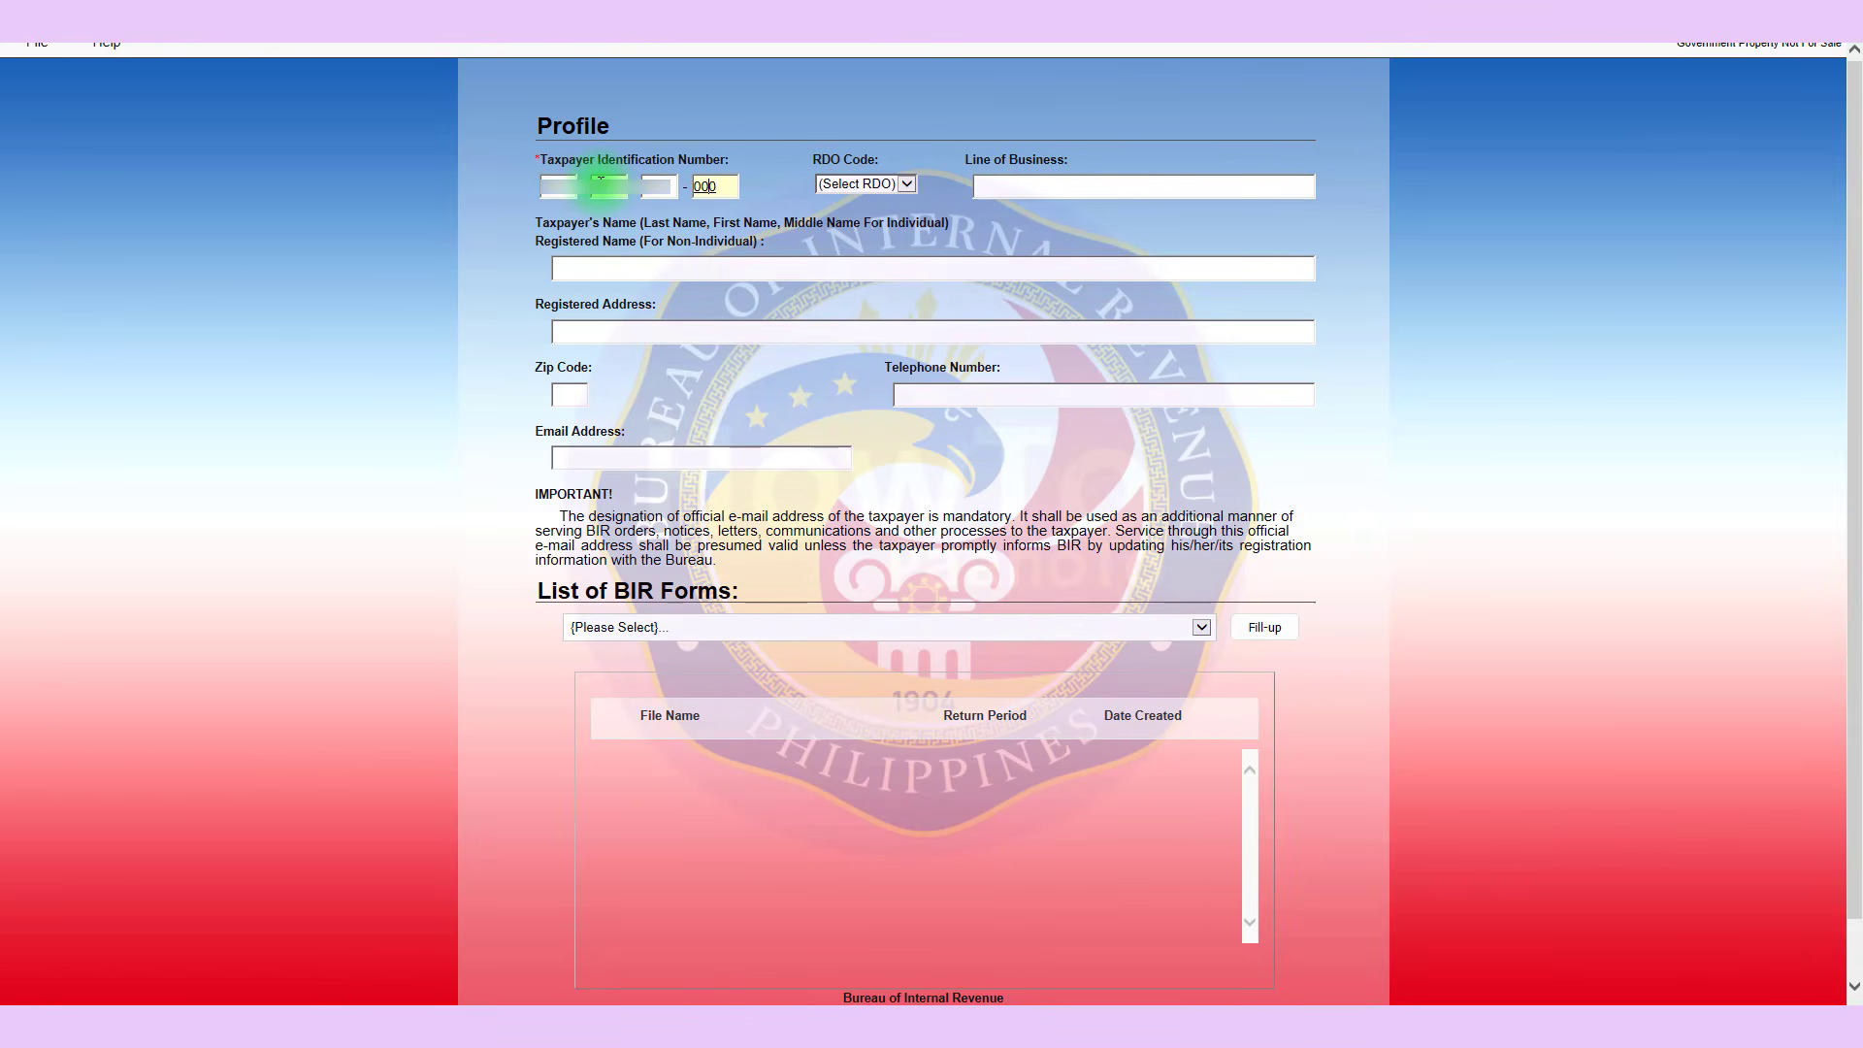
{"action": "type", "text": "00"}
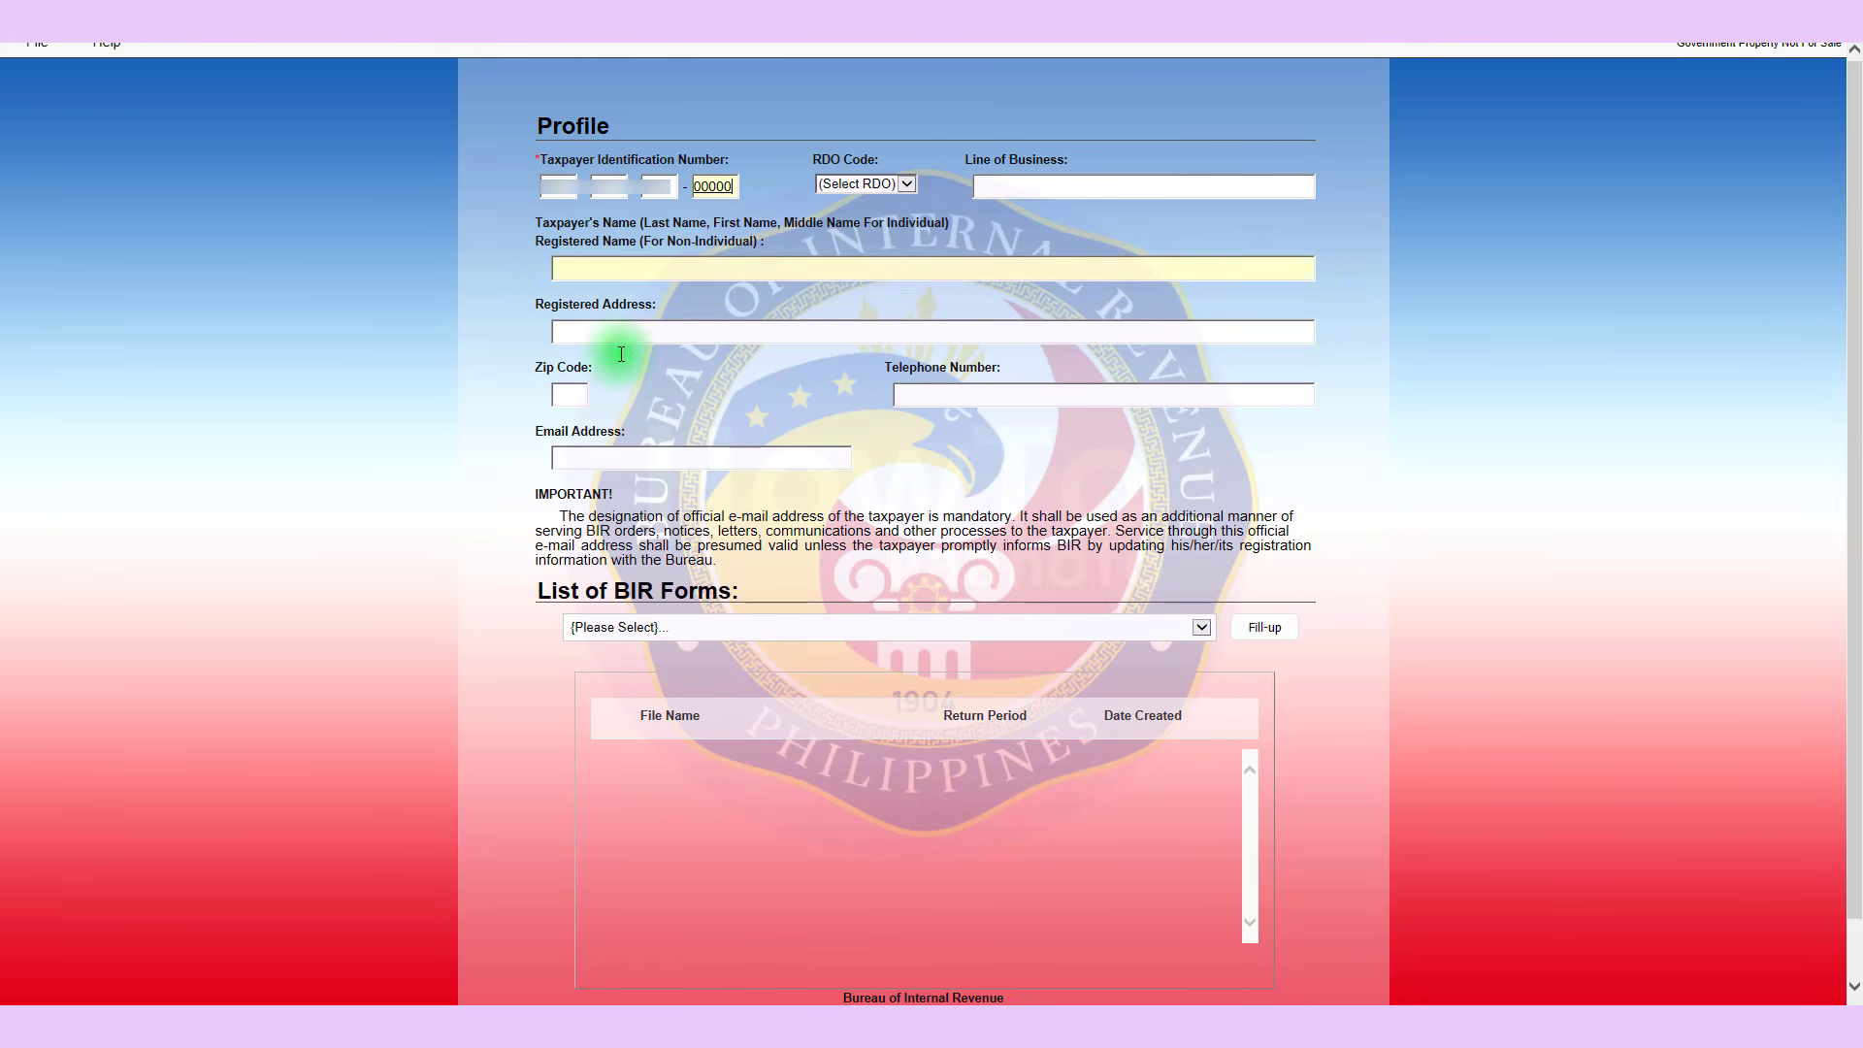
{"action": "key", "text": "Tab"}
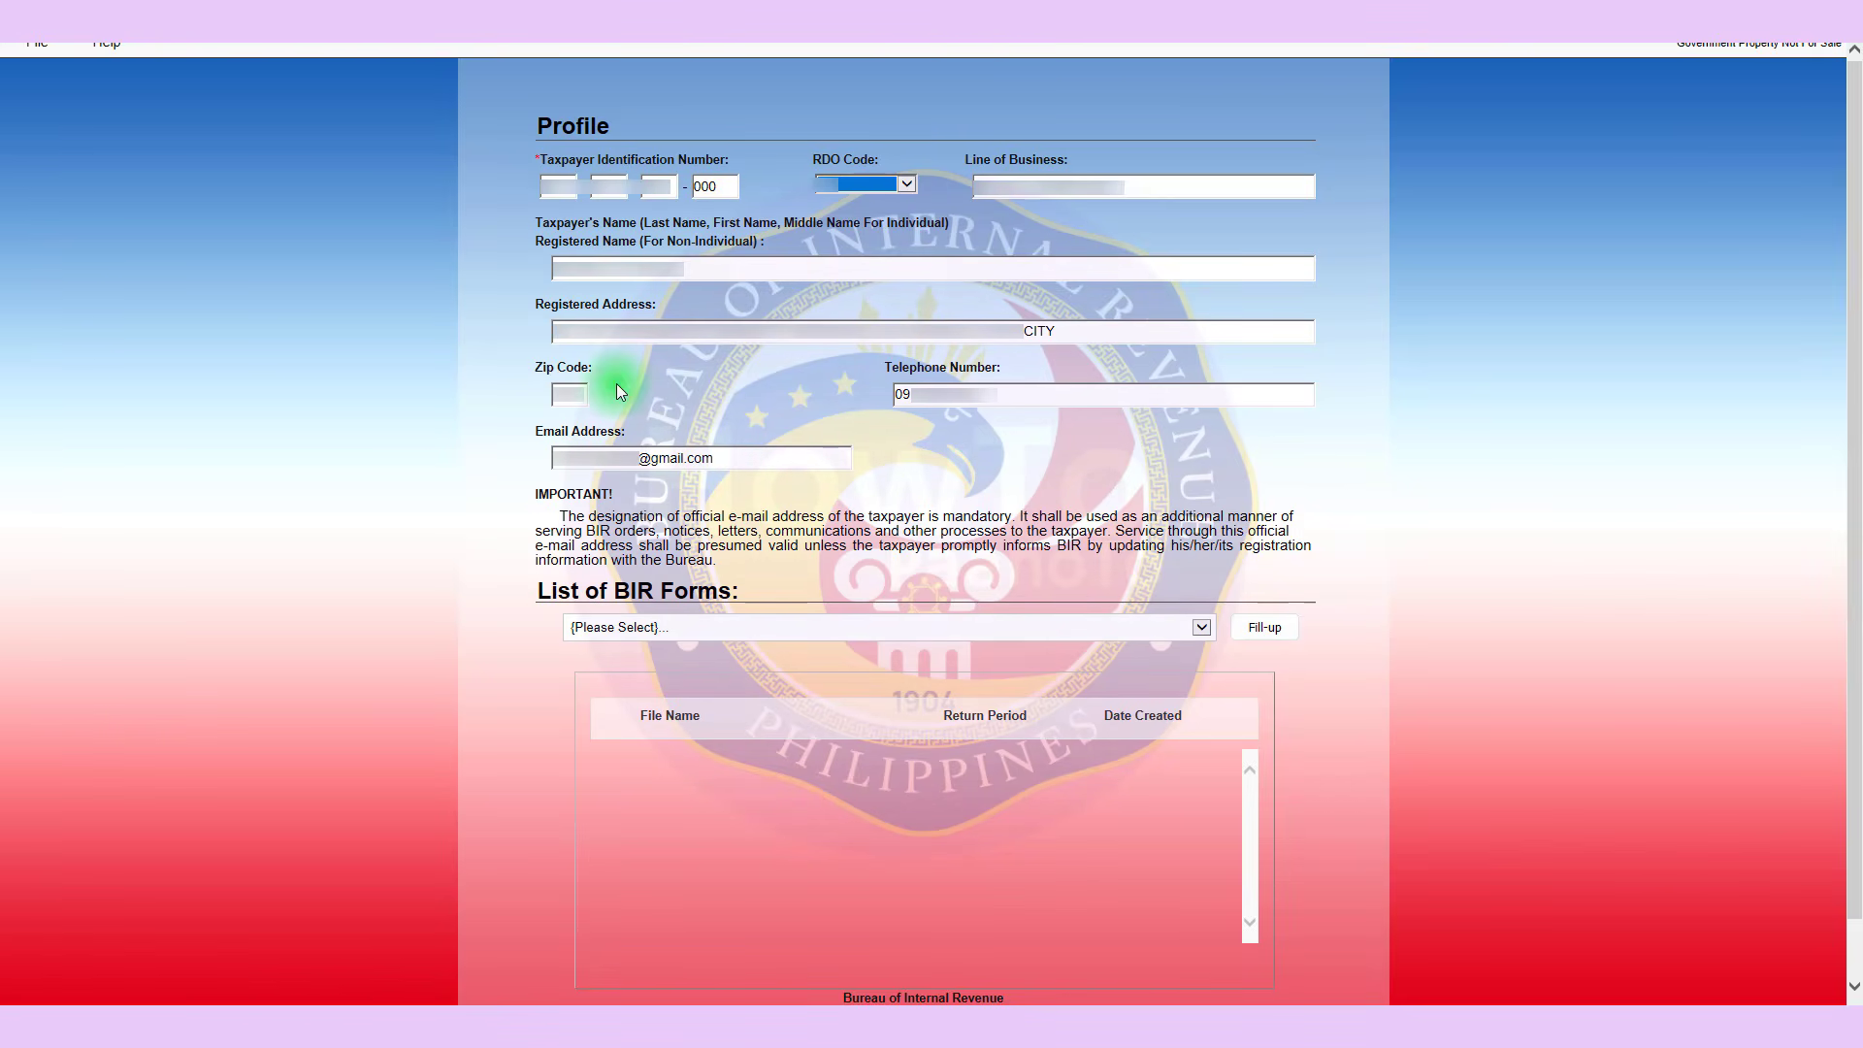
Exit eBIRForms v7.9.6.1, saving the changes to the taxpayer's background information.
{"action": "left_click", "coordinate": [40, 46]}
{"action": "left_click", "coordinate": [53, 140]}
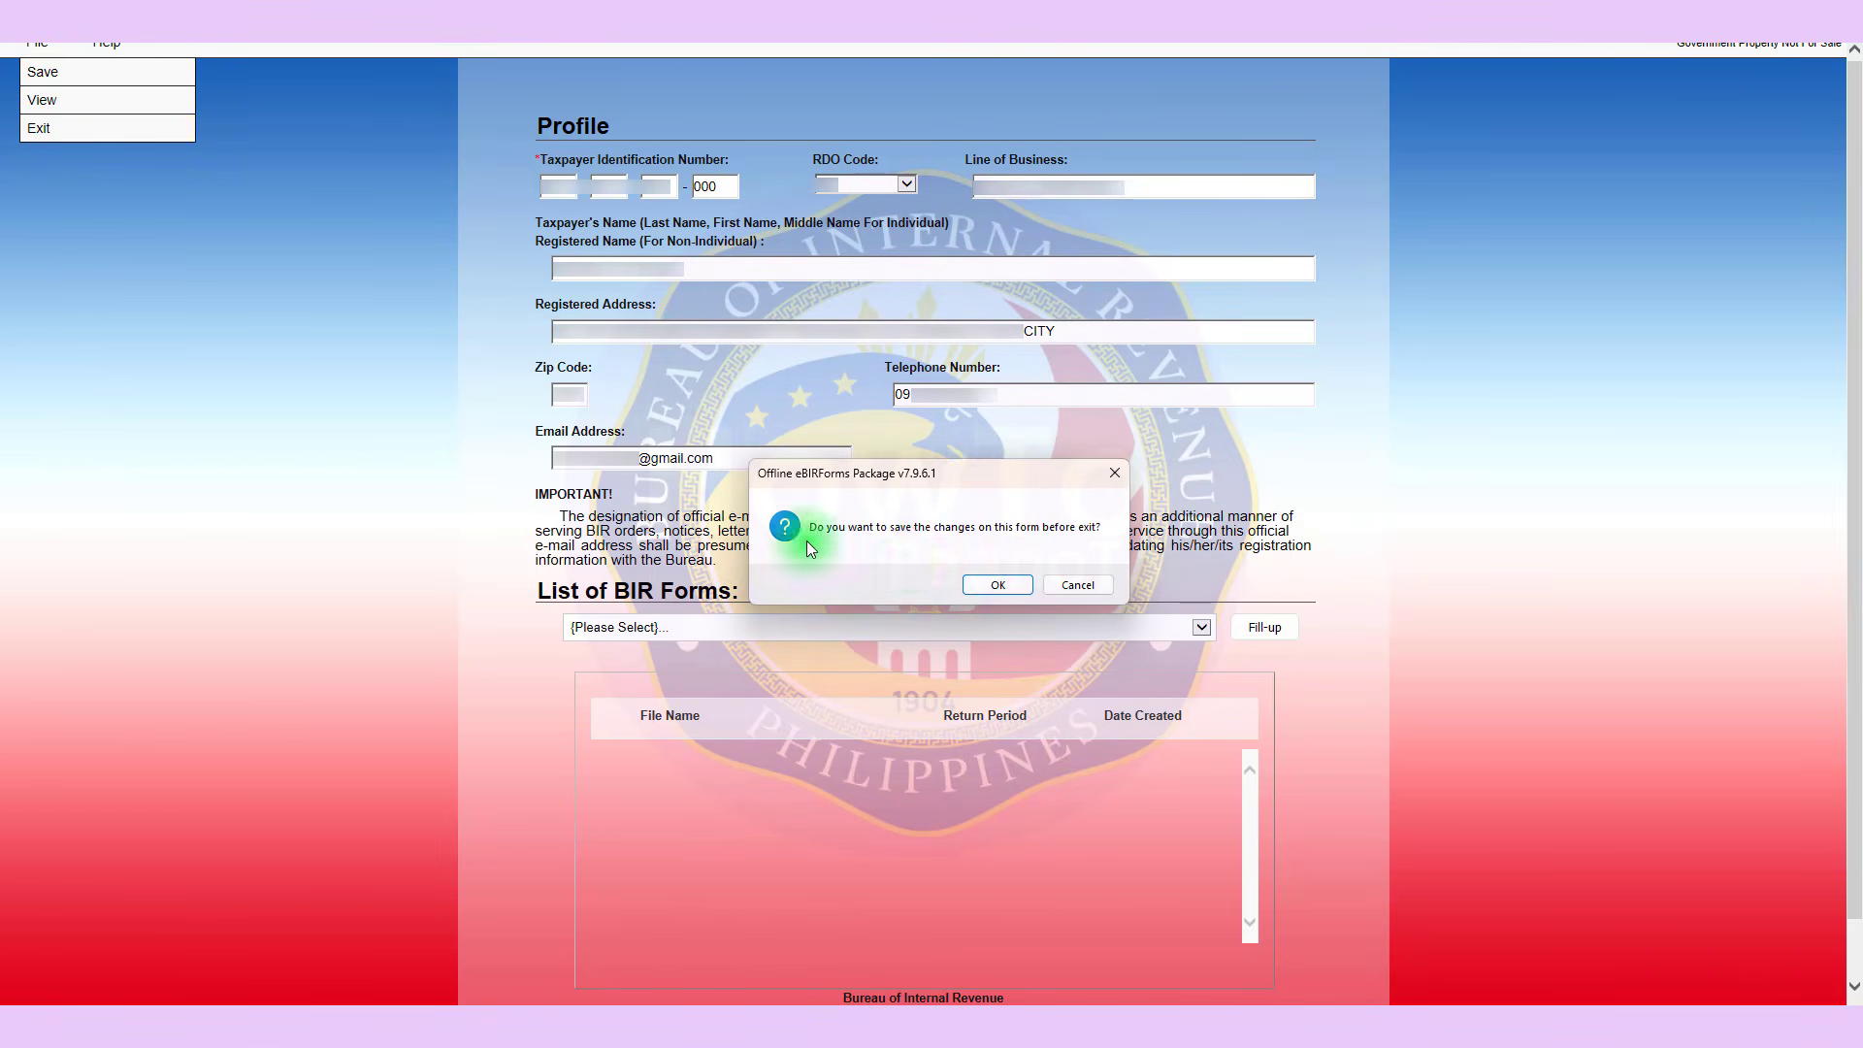
{"action": "left_click", "coordinate": [1000, 582]}
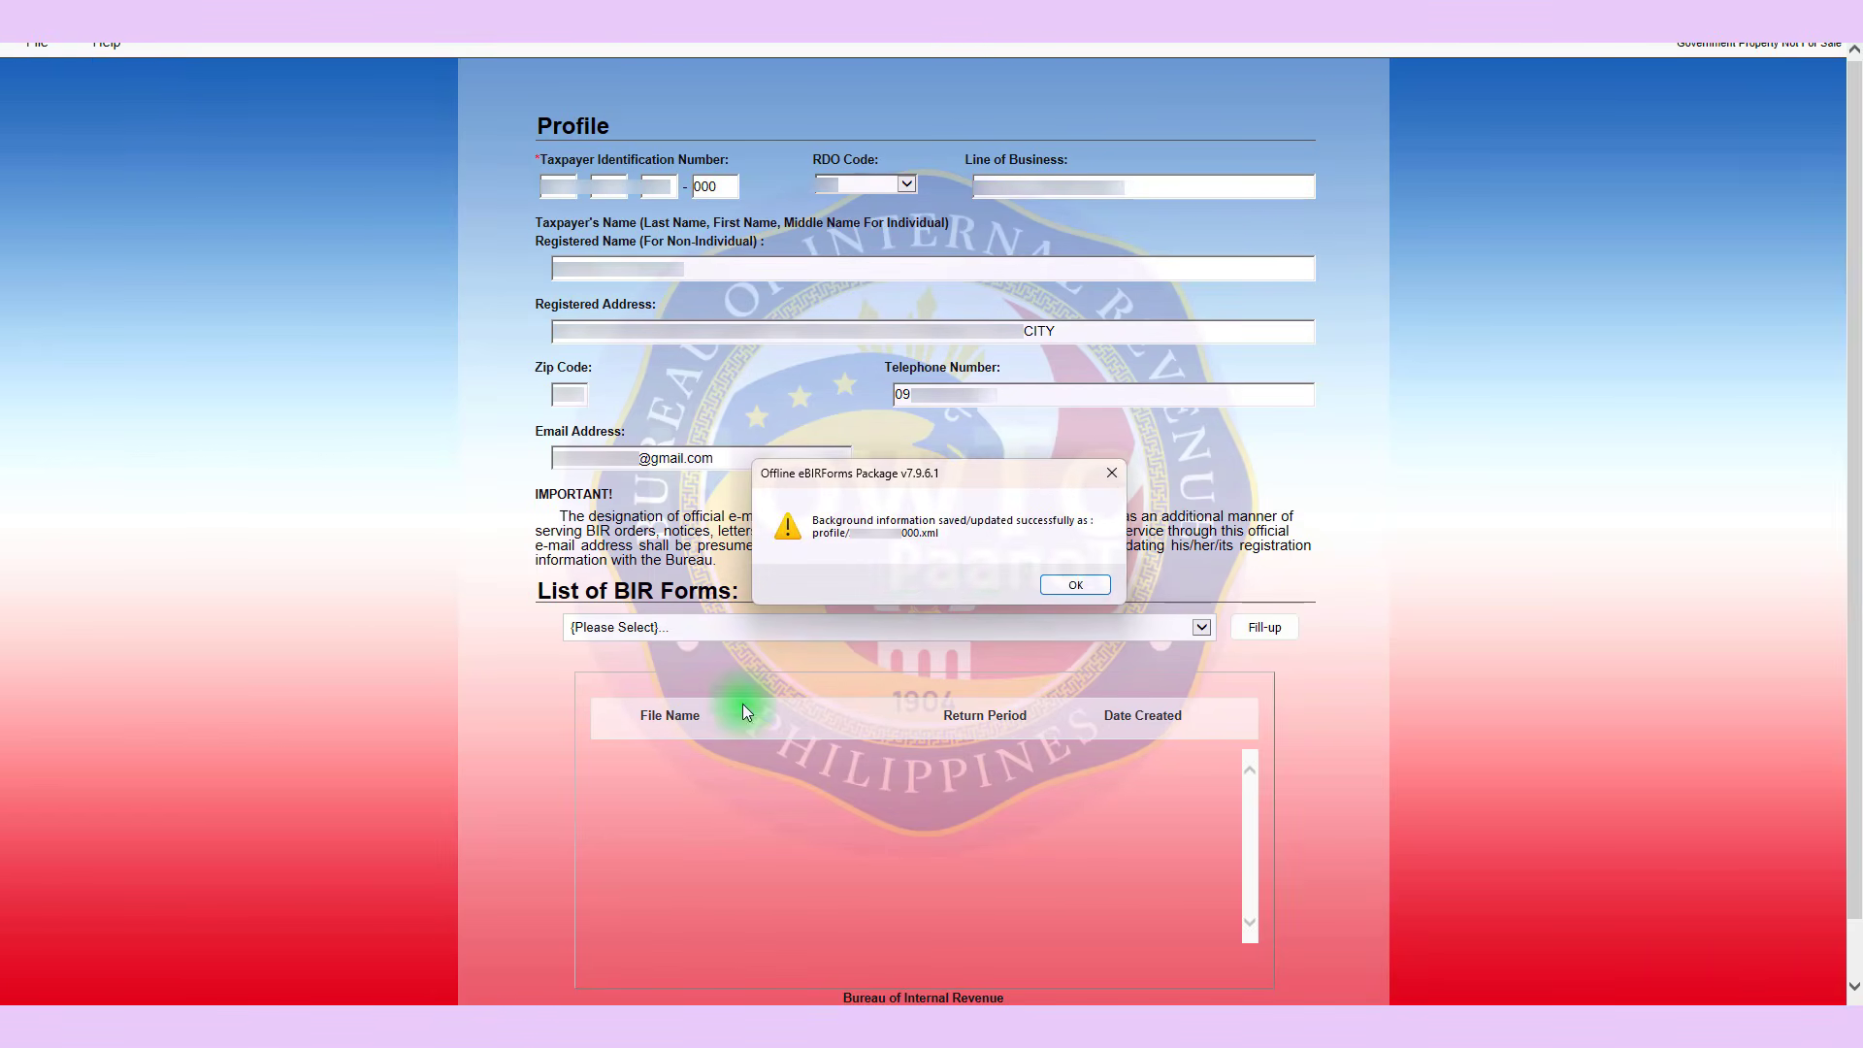
{"action": "left_click", "coordinate": [1077, 584]}
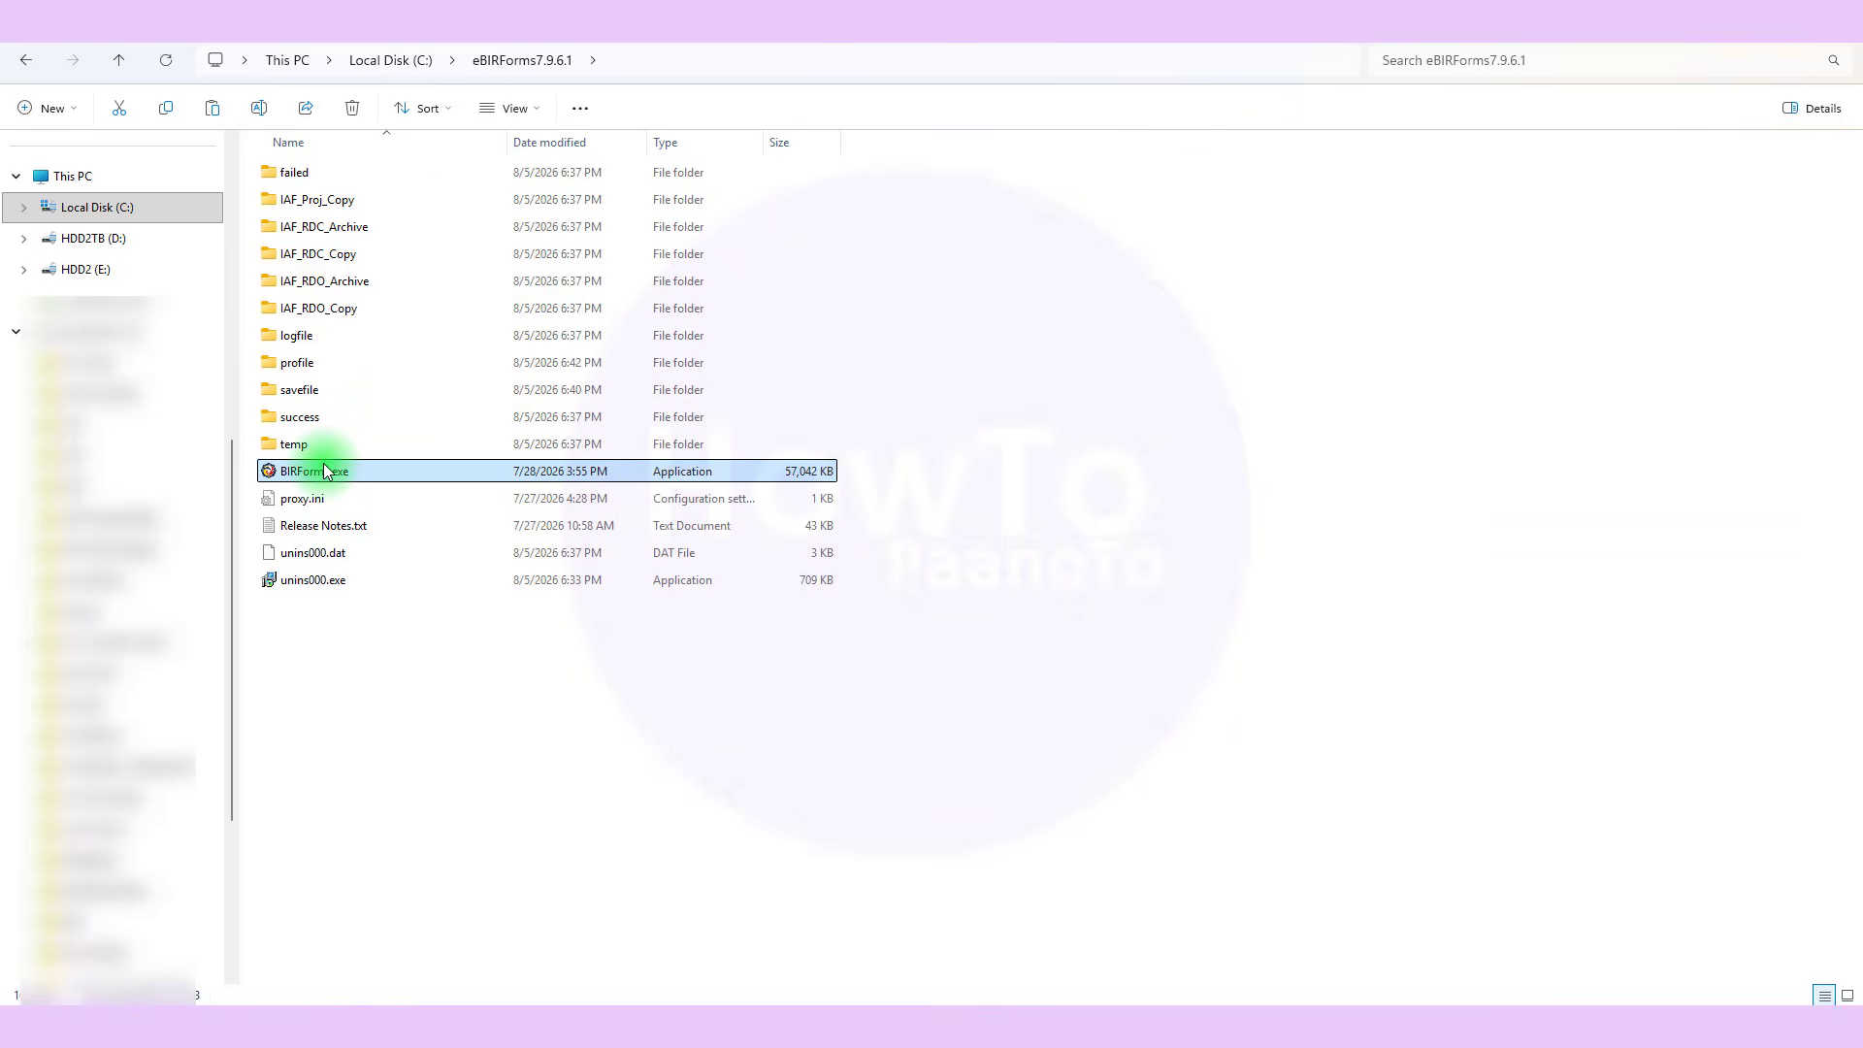
Launch BIRForms.exe from the eBIRForms7.9.6.1 folder and enter a sample taxpayer identification number with branch code 00000.
{"action": "double_click", "coordinate": [340, 482]}
{"action": "type", "text": "111"}
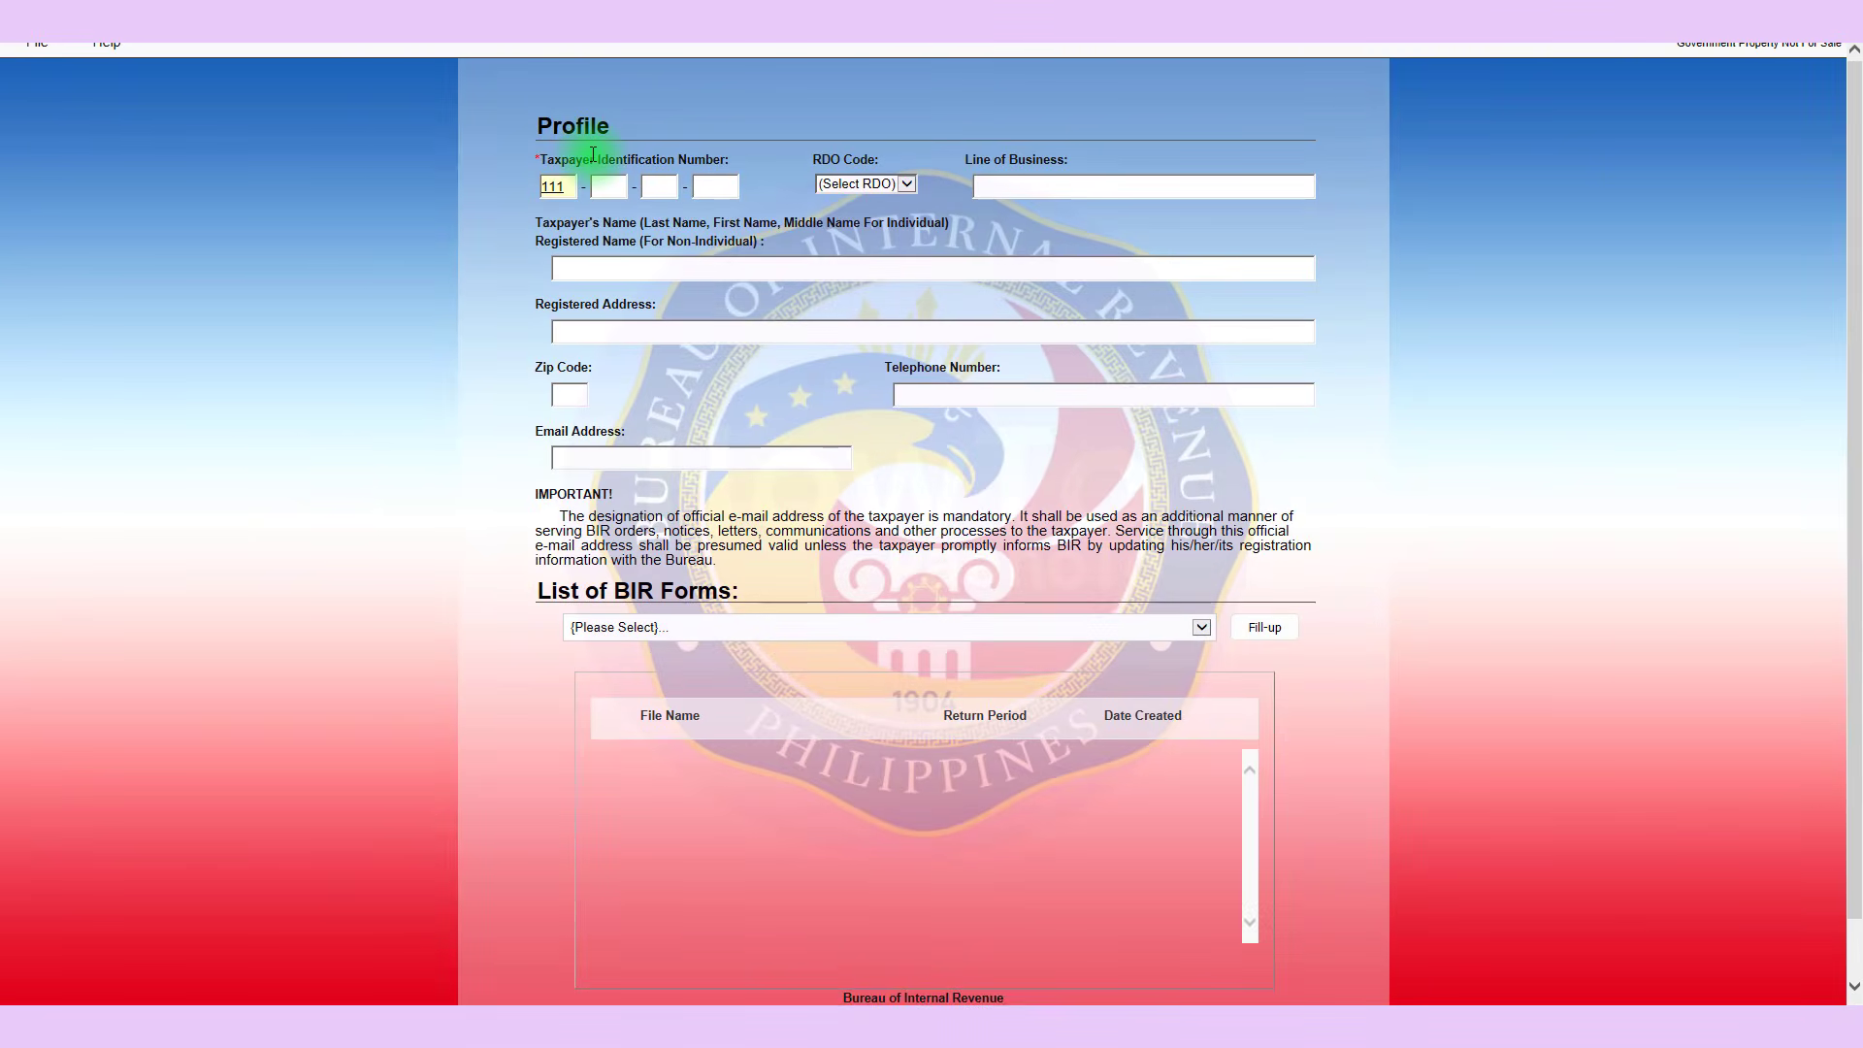
{"action": "type", "text": " - 222 - 333 - 00000"}
{"action": "double_click", "coordinate": [562, 186]}
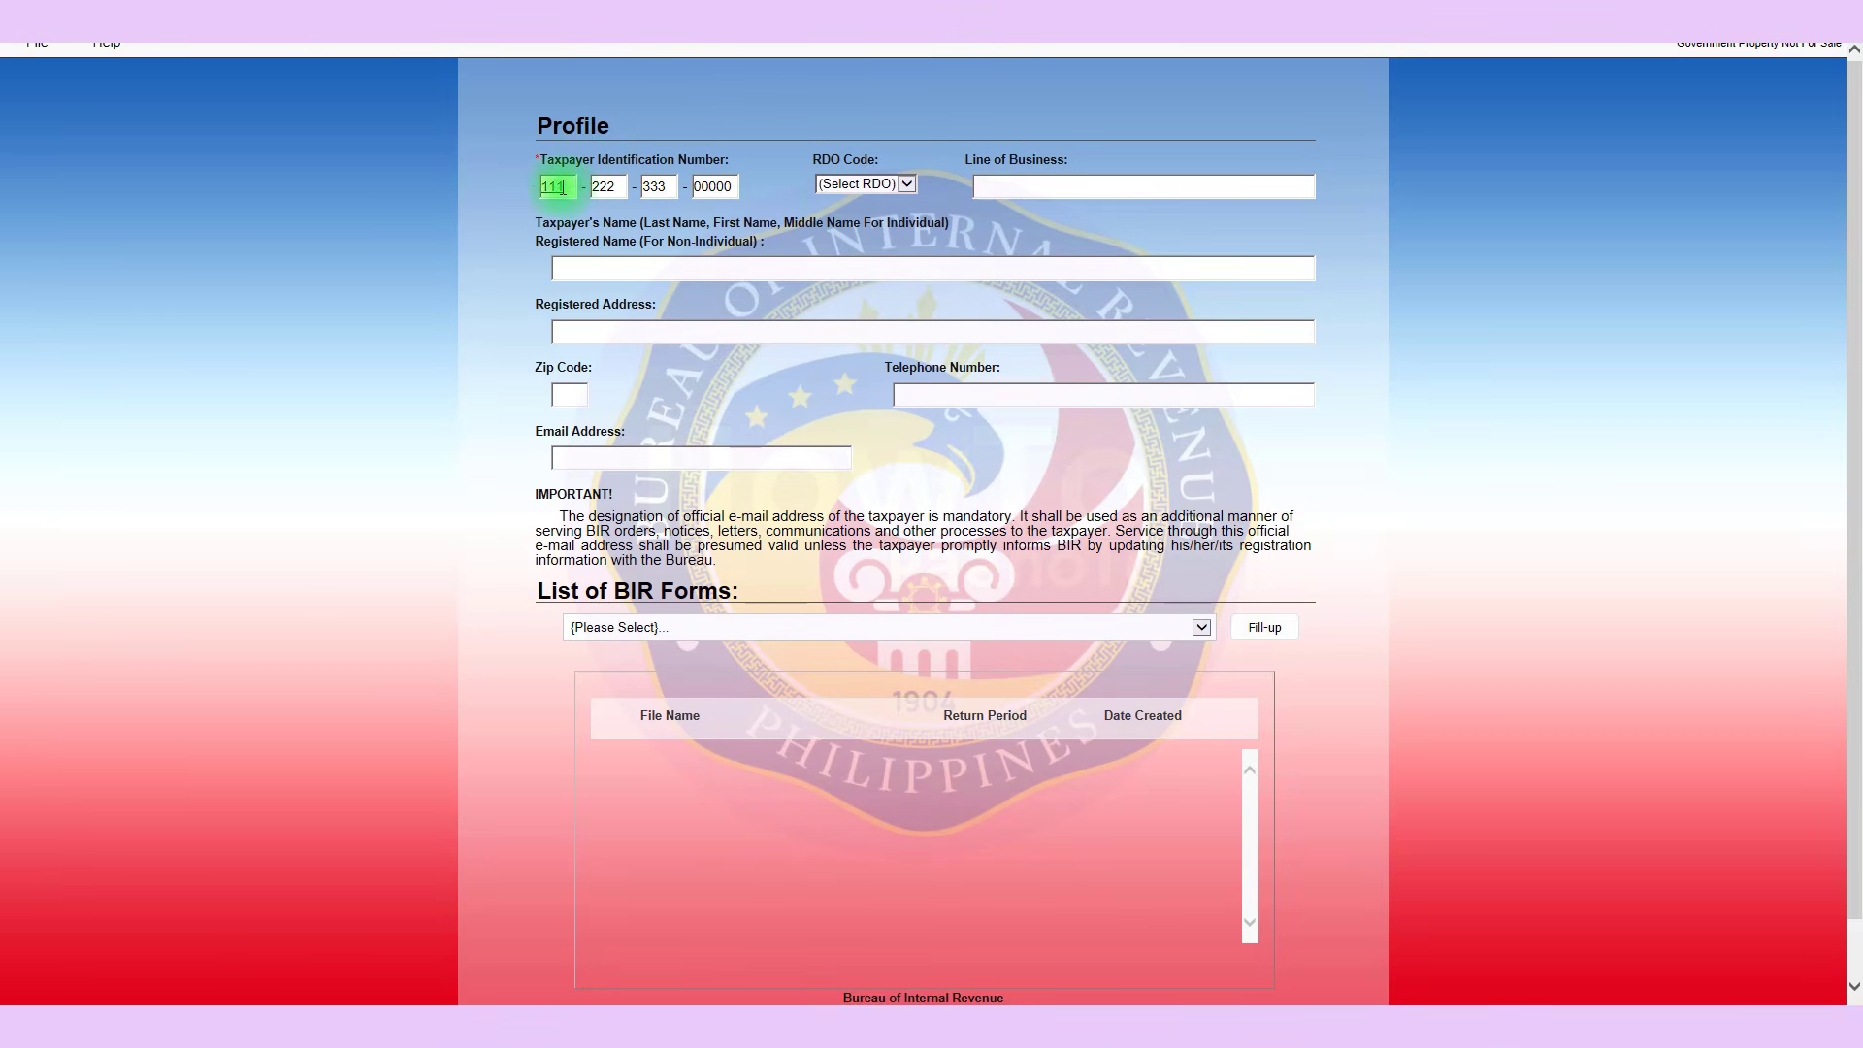
Examine the RDO code choices and the remaining profile fields against the Form 2303 Certificate of Registration.
{"action": "left_click", "coordinate": [905, 184]}
{"action": "left_click", "coordinate": [983, 224]}
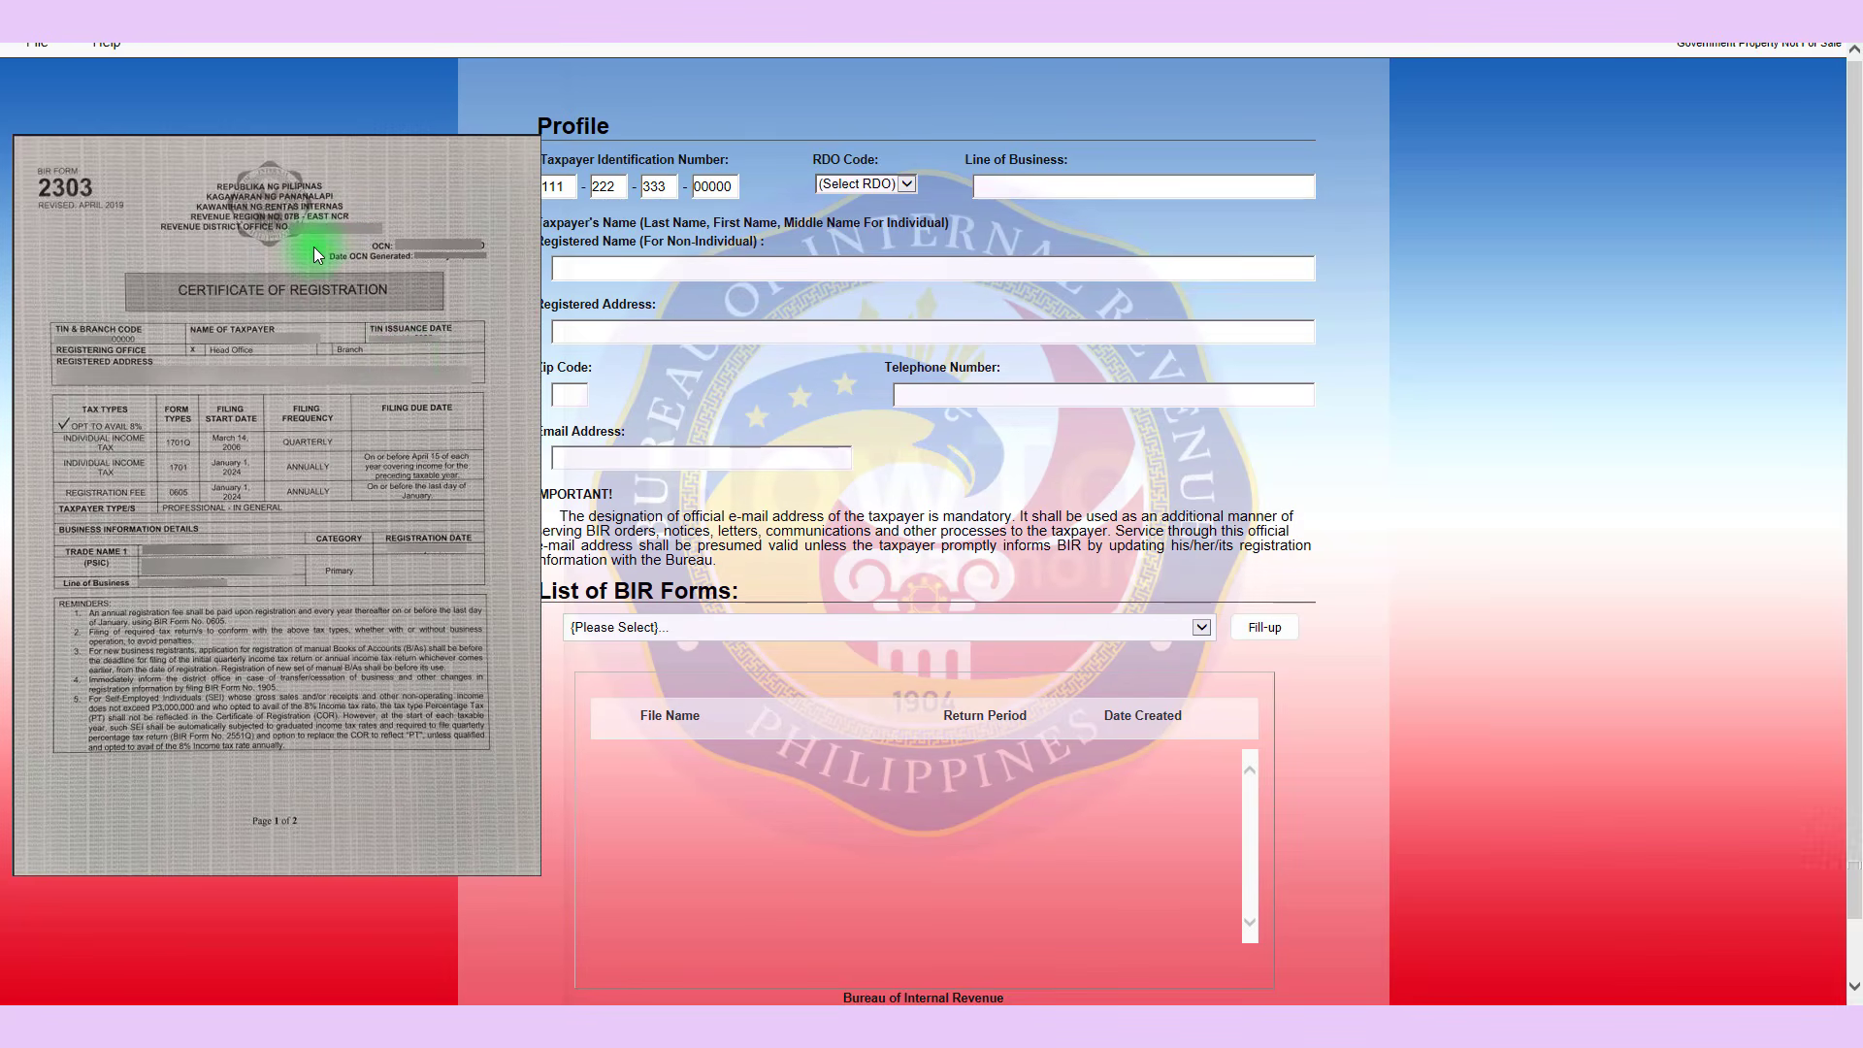
{"action": "left_click", "coordinate": [911, 185]}
{"action": "left_click", "coordinate": [920, 142]}
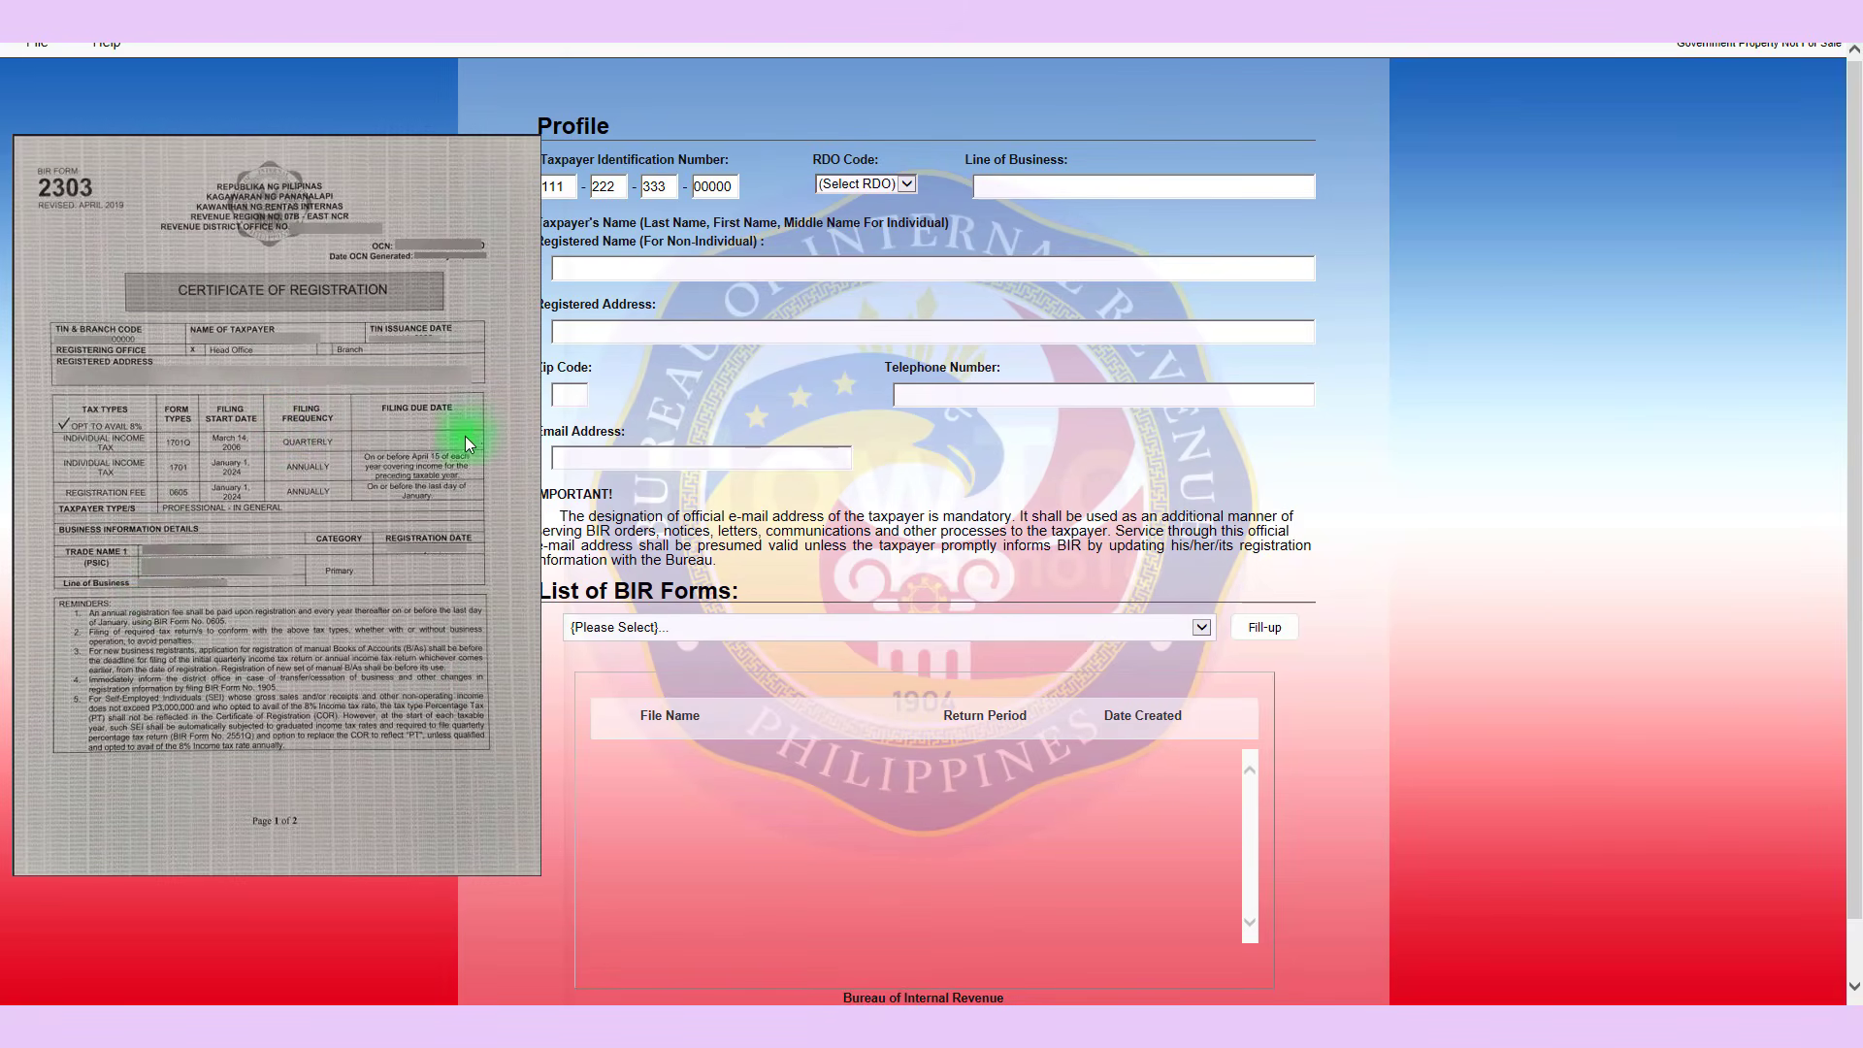
{"action": "left_click", "coordinate": [618, 341]}
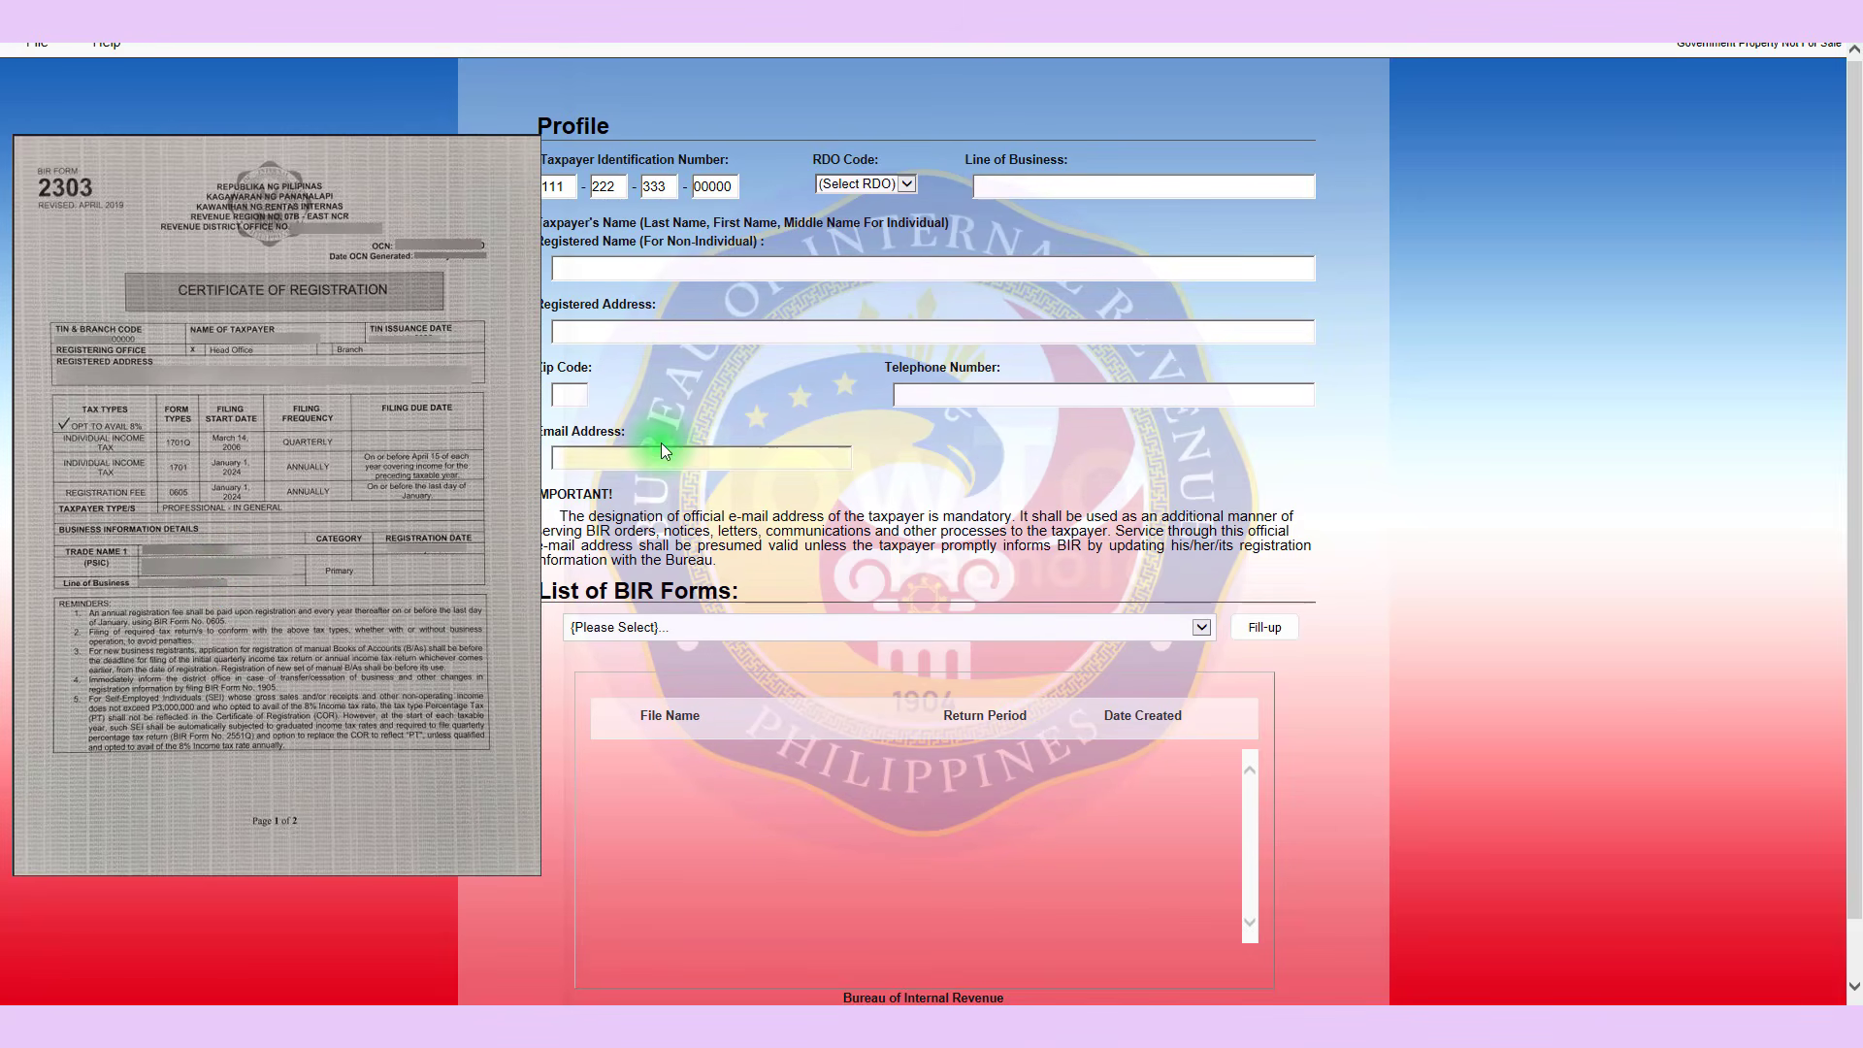
{"action": "left_click", "coordinate": [967, 399]}
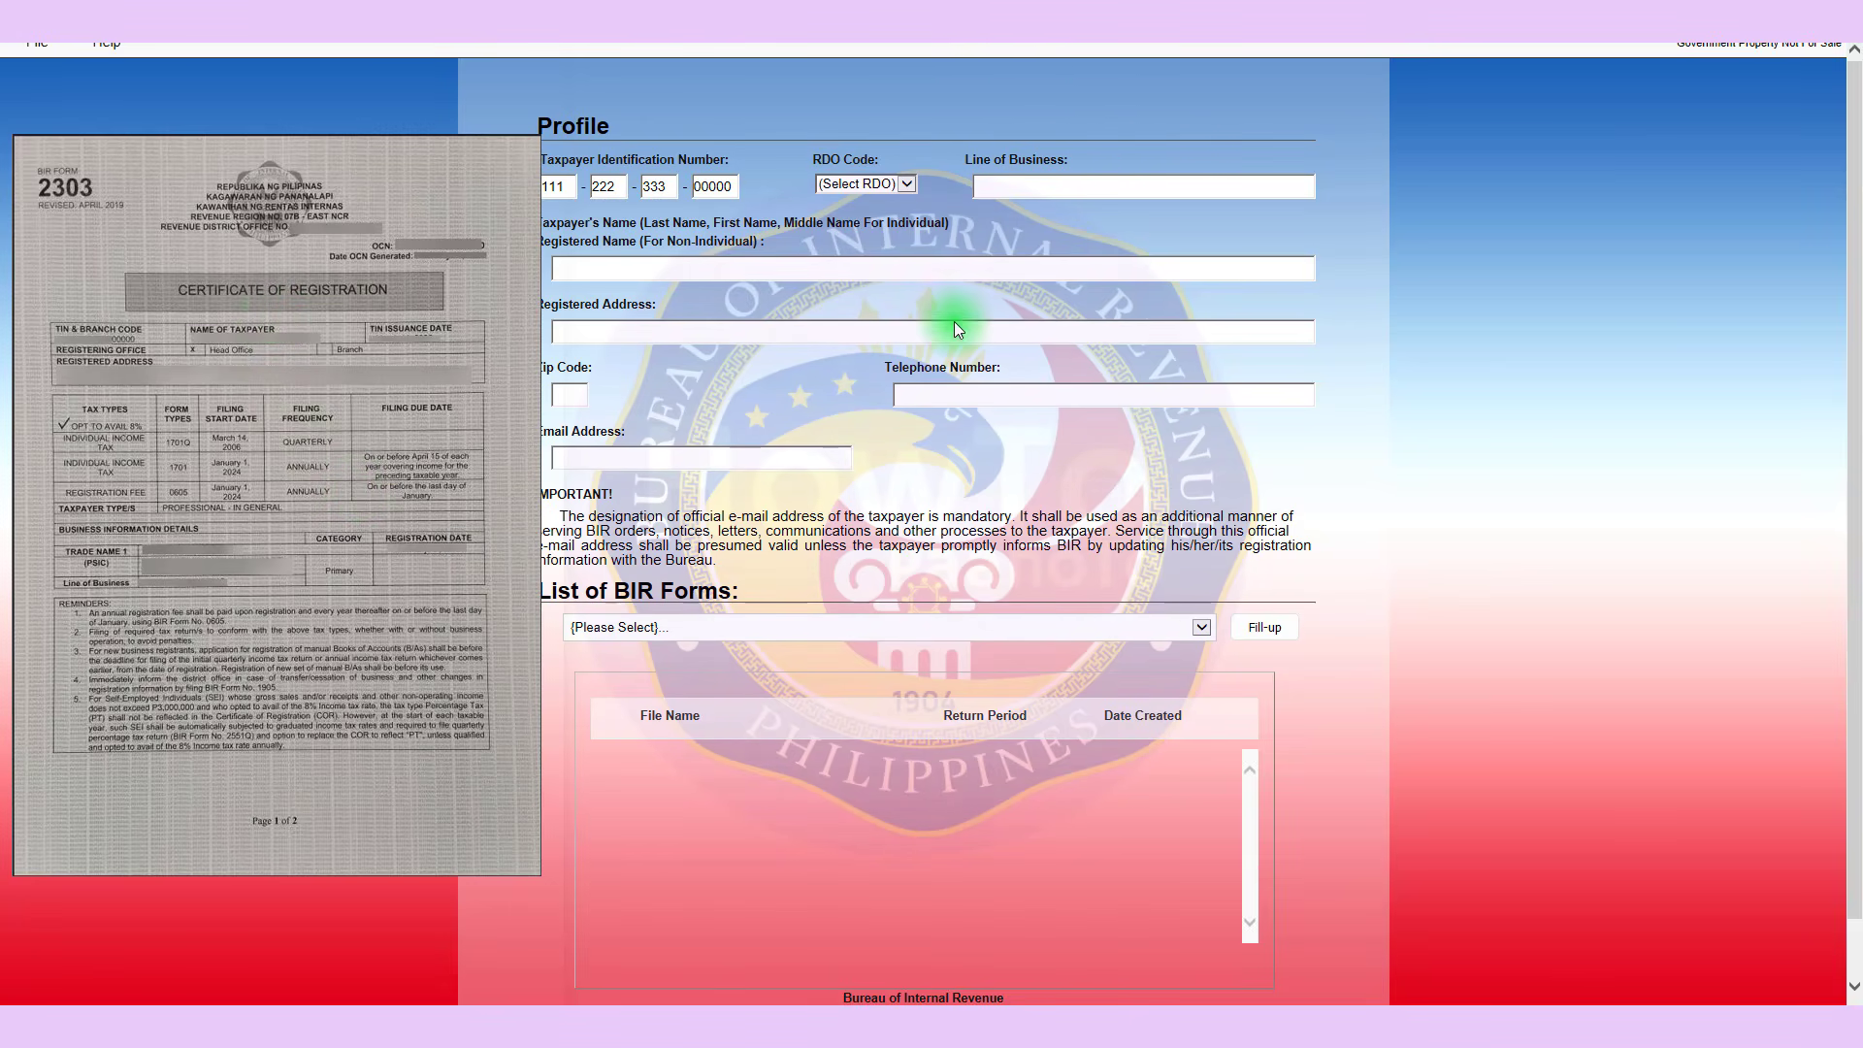
Look through the list of available BIR forms for the sample taxpayer without choosing one.
{"action": "left_click", "coordinate": [741, 640]}
{"action": "scroll", "coordinate": [734, 879], "scroll_direction": "down", "scroll_amount": 5}
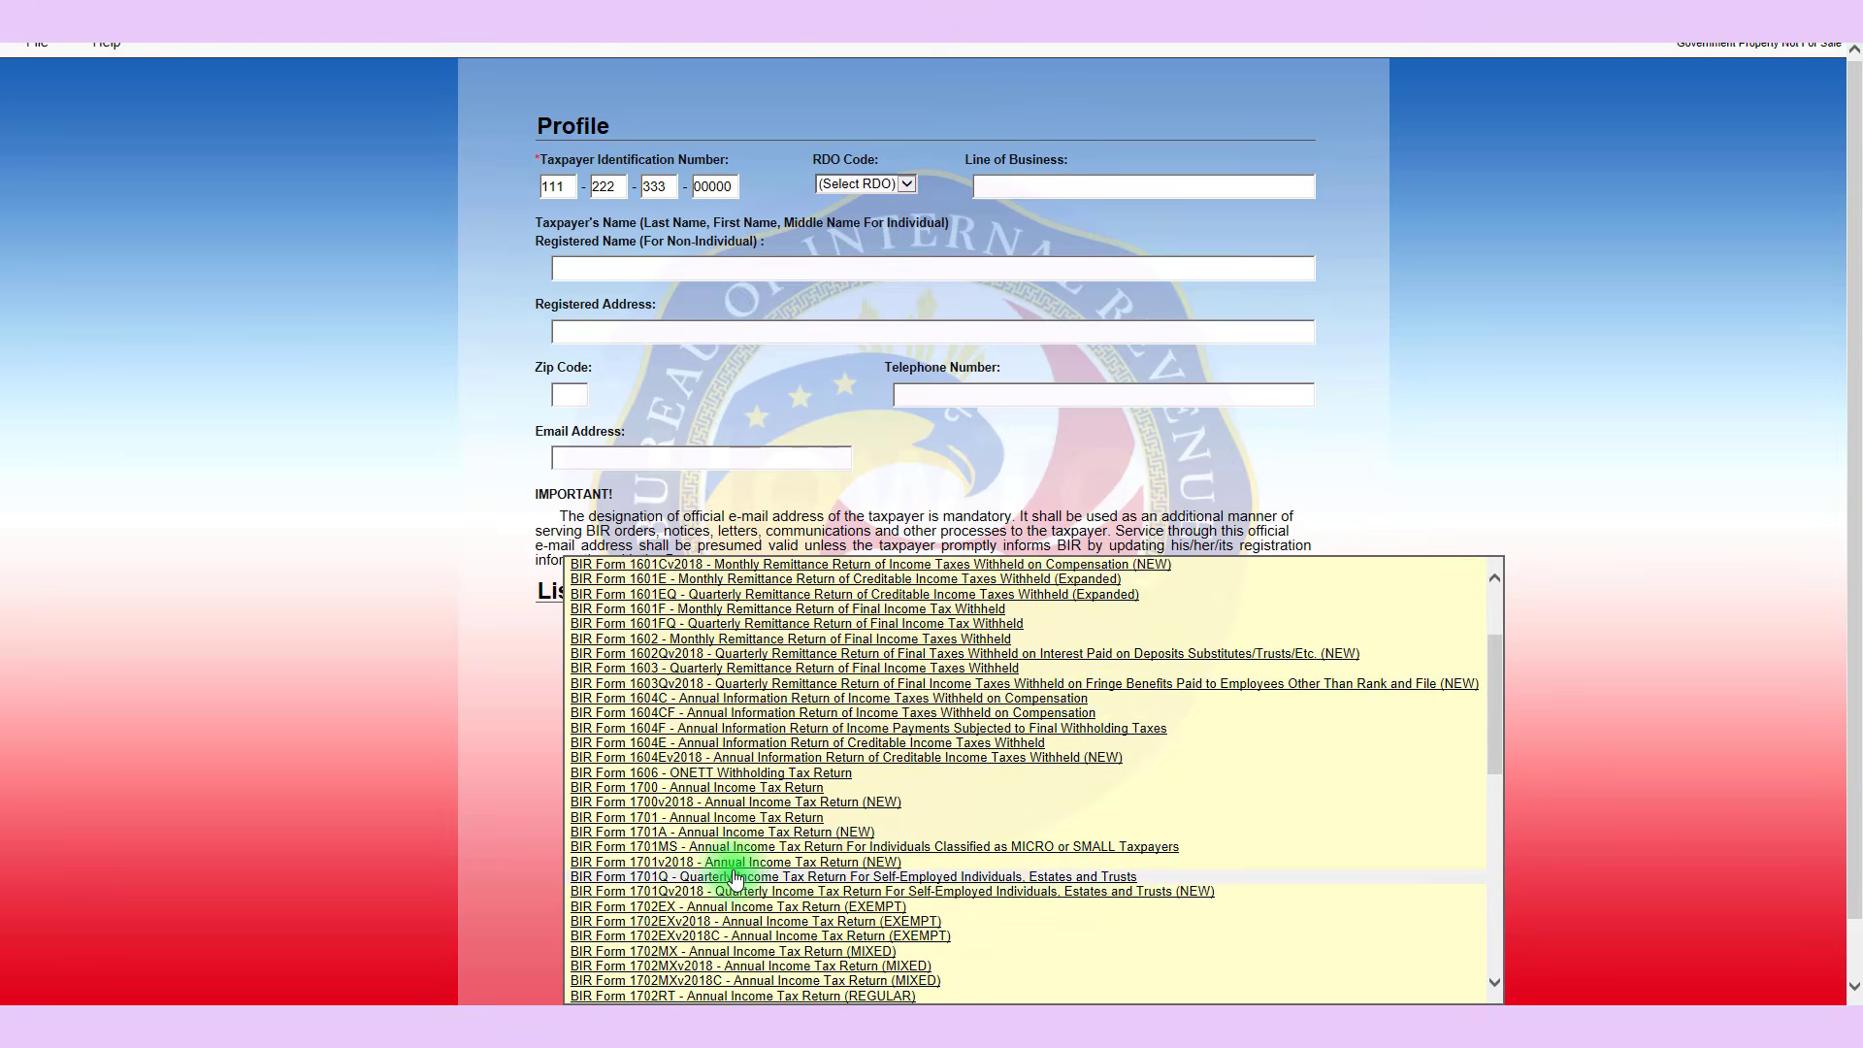
{"action": "scroll", "coordinate": [735, 878], "scroll_direction": "down", "scroll_amount": 1}
{"action": "left_click", "coordinate": [416, 754]}
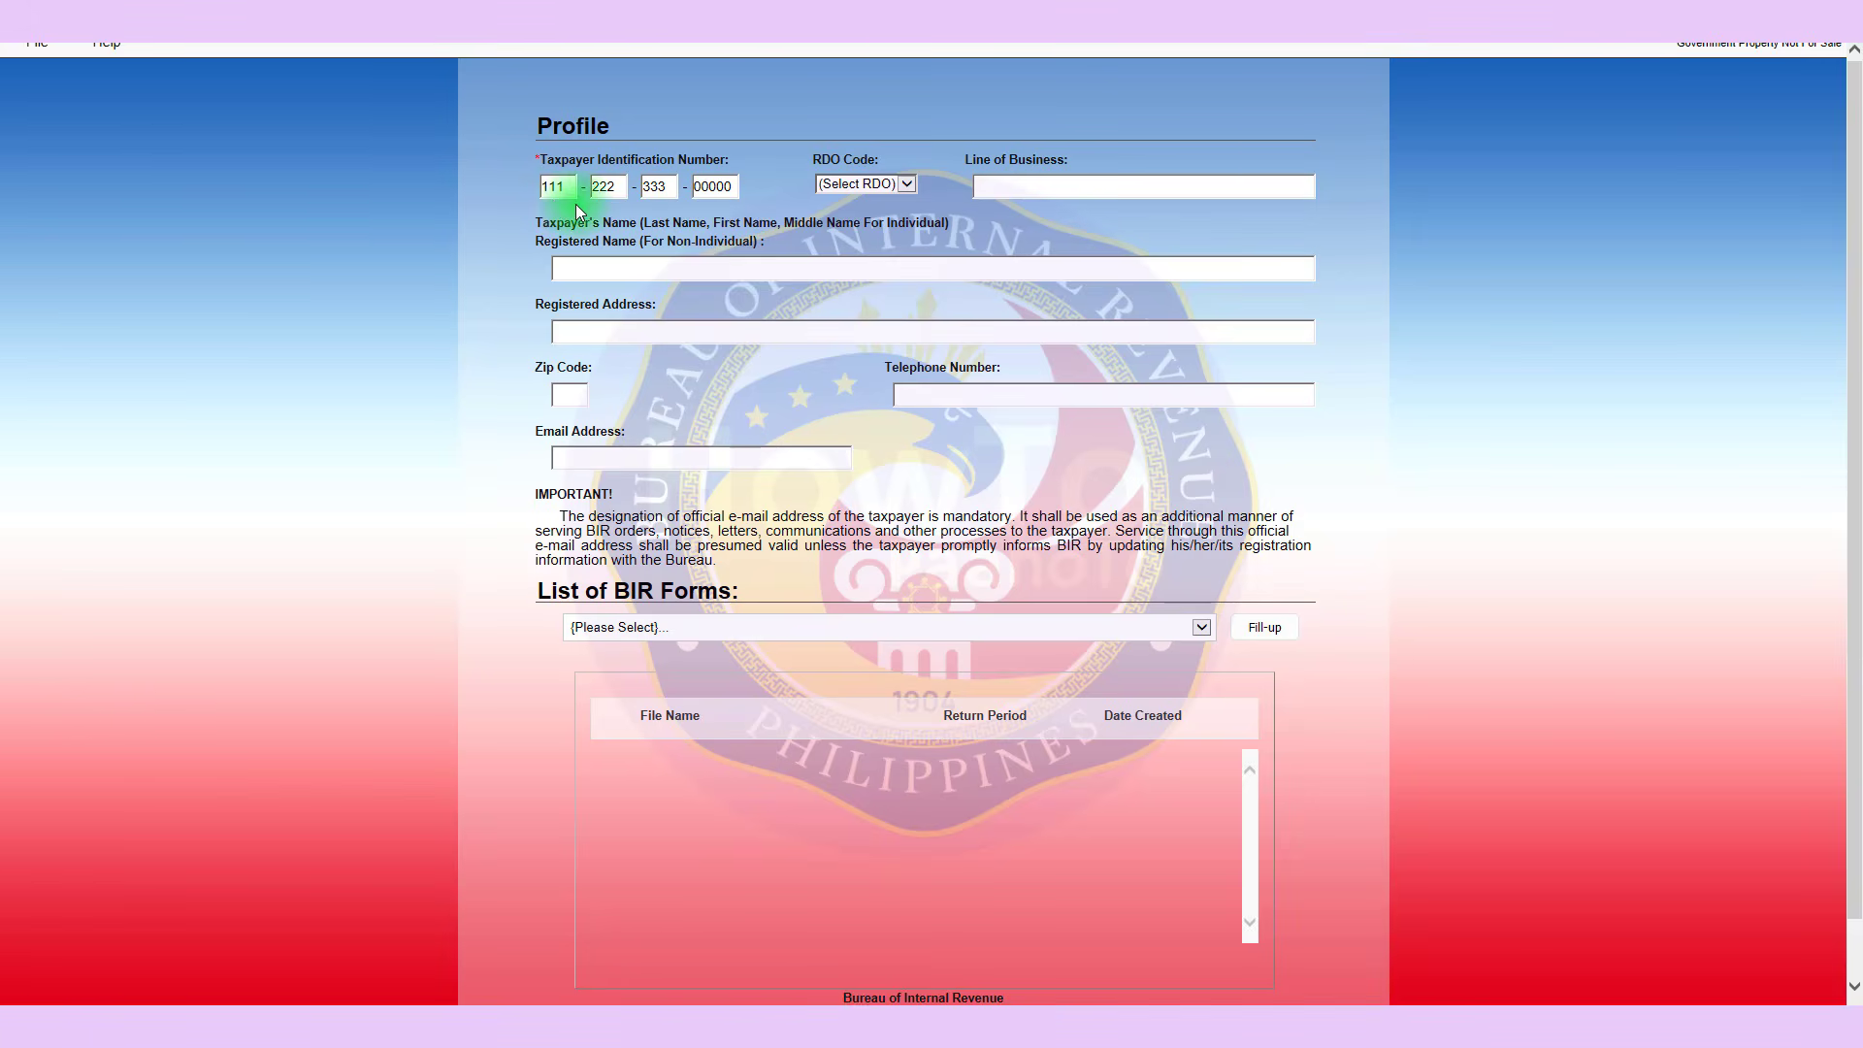
{"action": "left_click", "coordinate": [923, 629]}
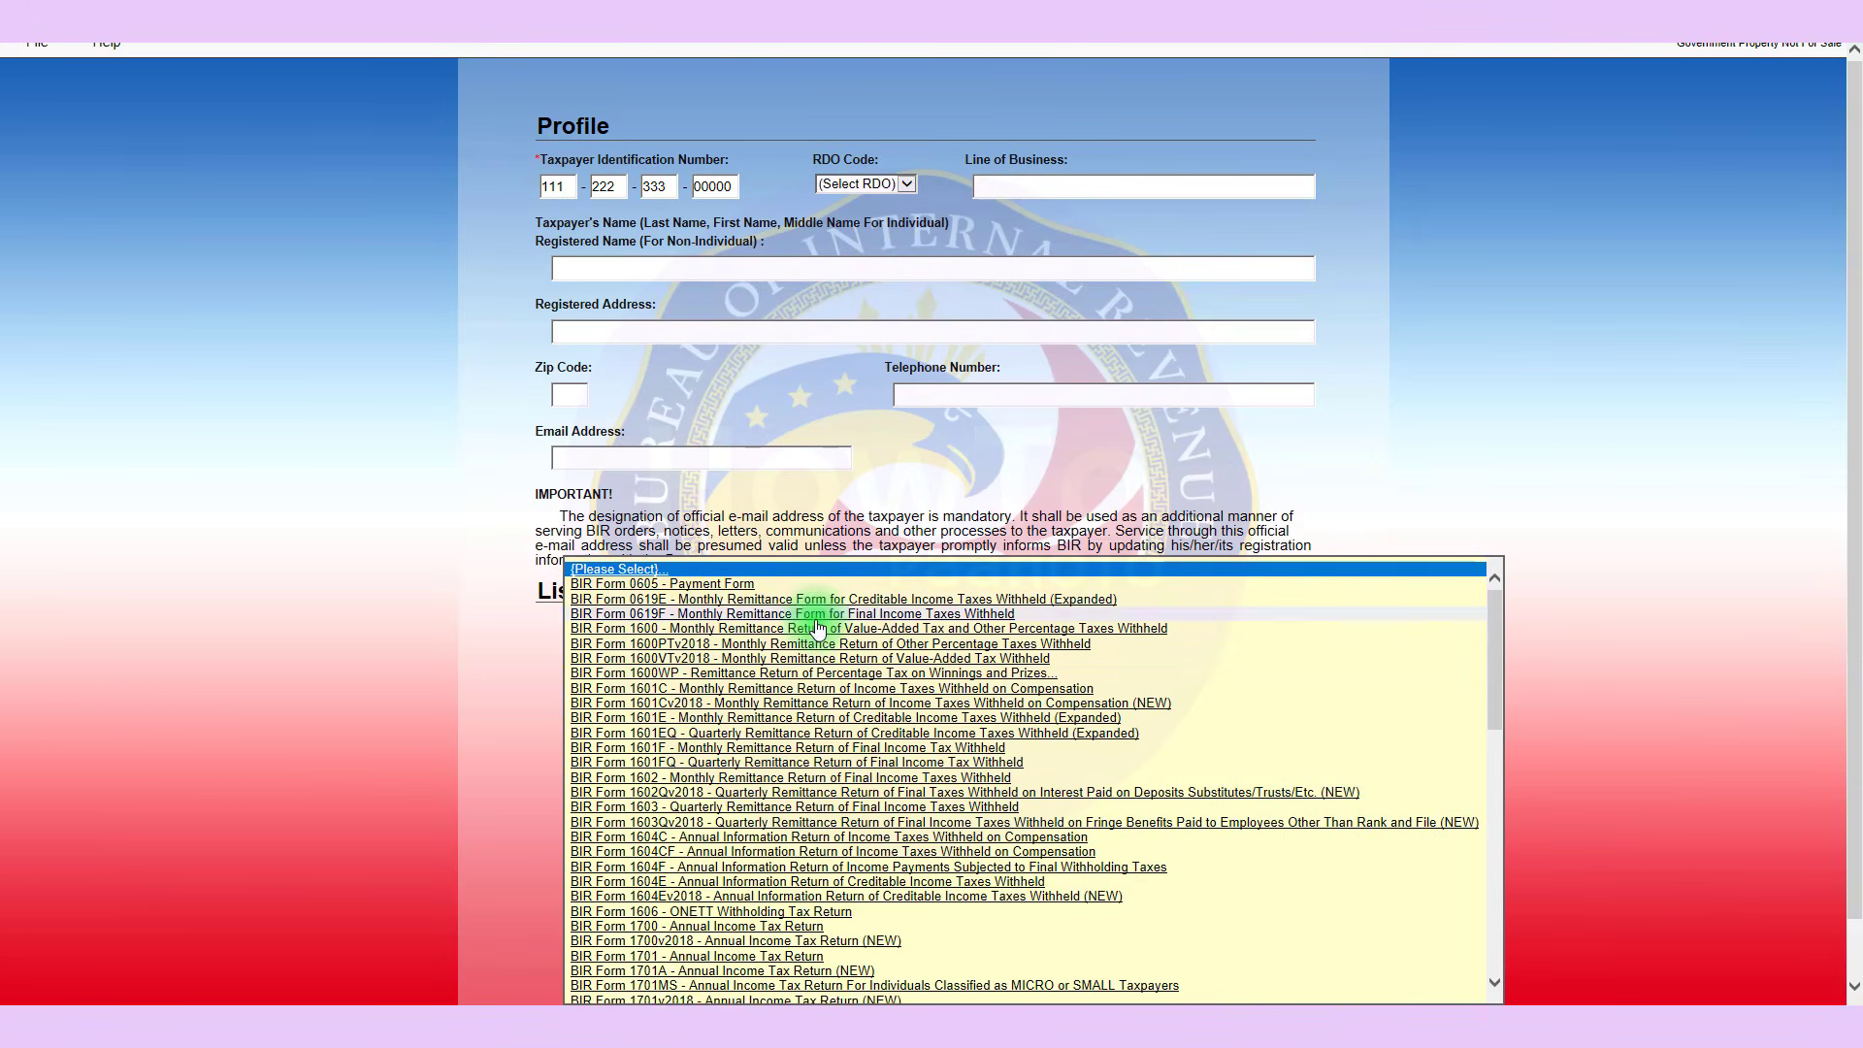
{"action": "left_click", "coordinate": [481, 691]}
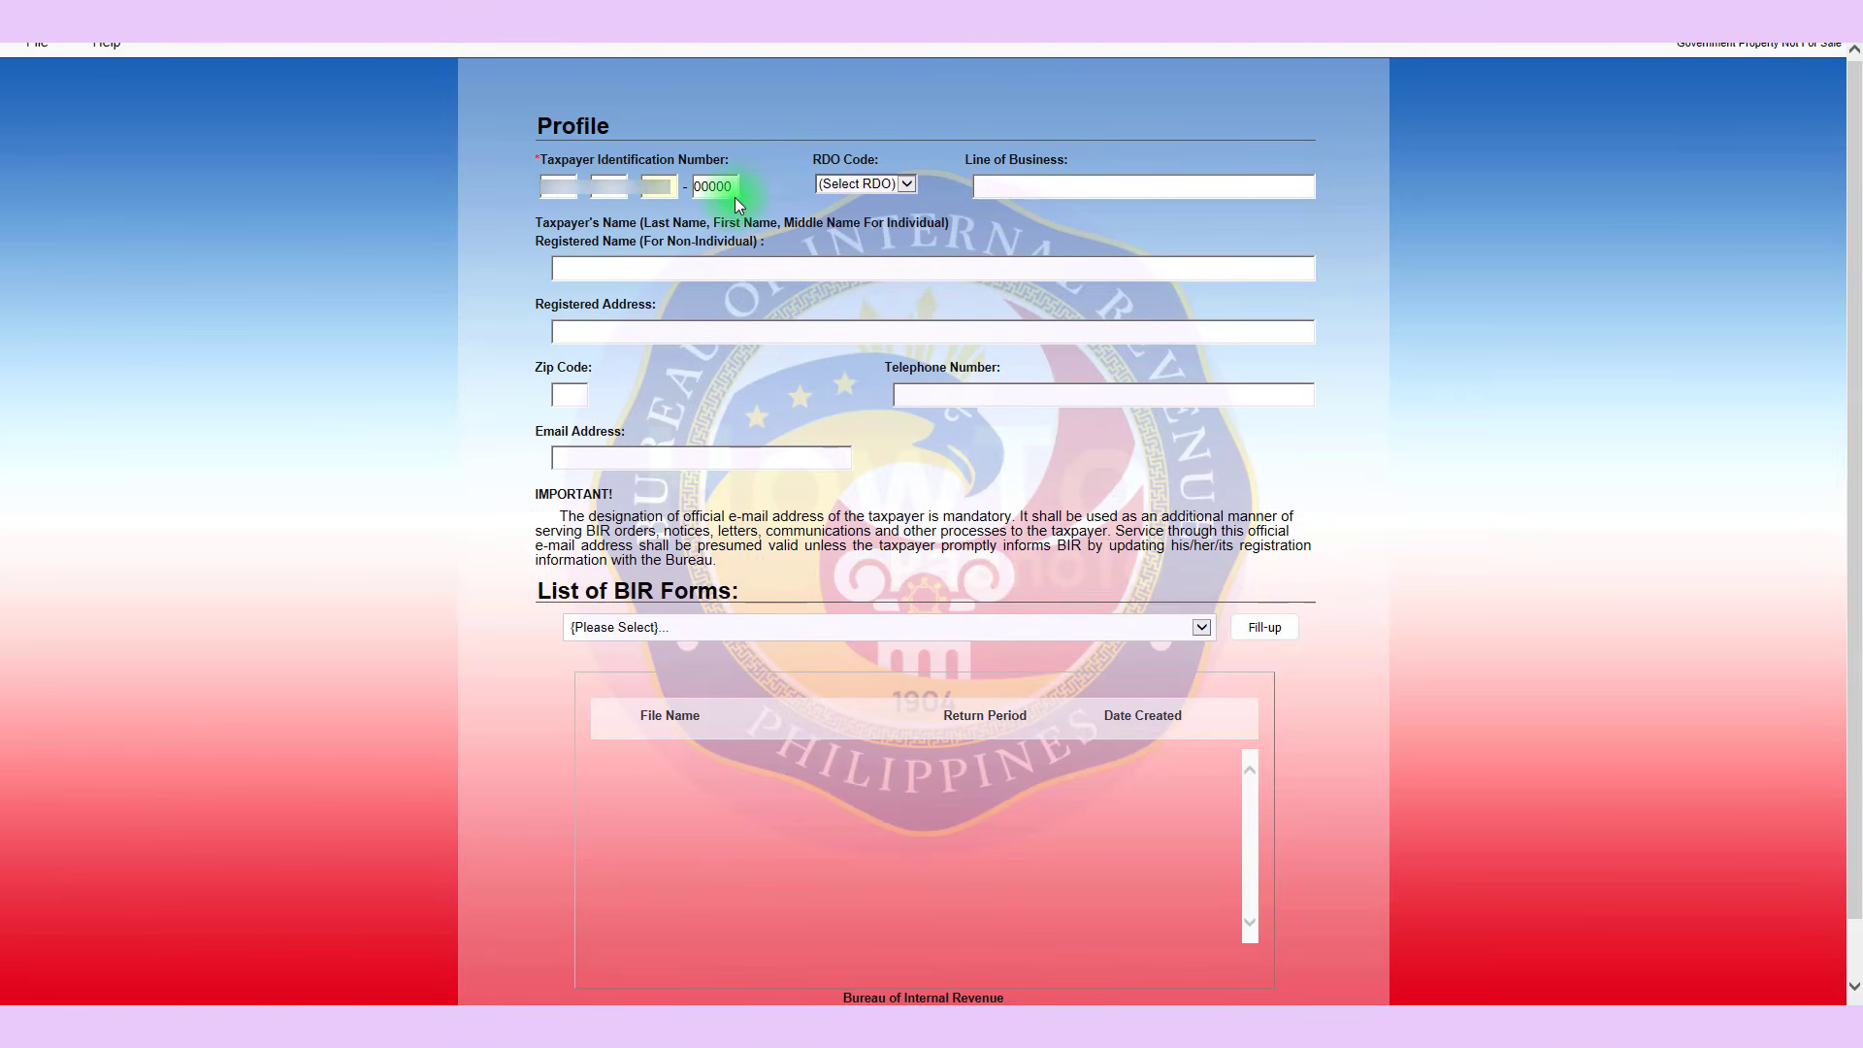
Enter the transferred taxpayer's identification number with branch code 000 to load the saved profile.
{"action": "key", "text": "Tab"}
{"action": "type", "text": "000"}
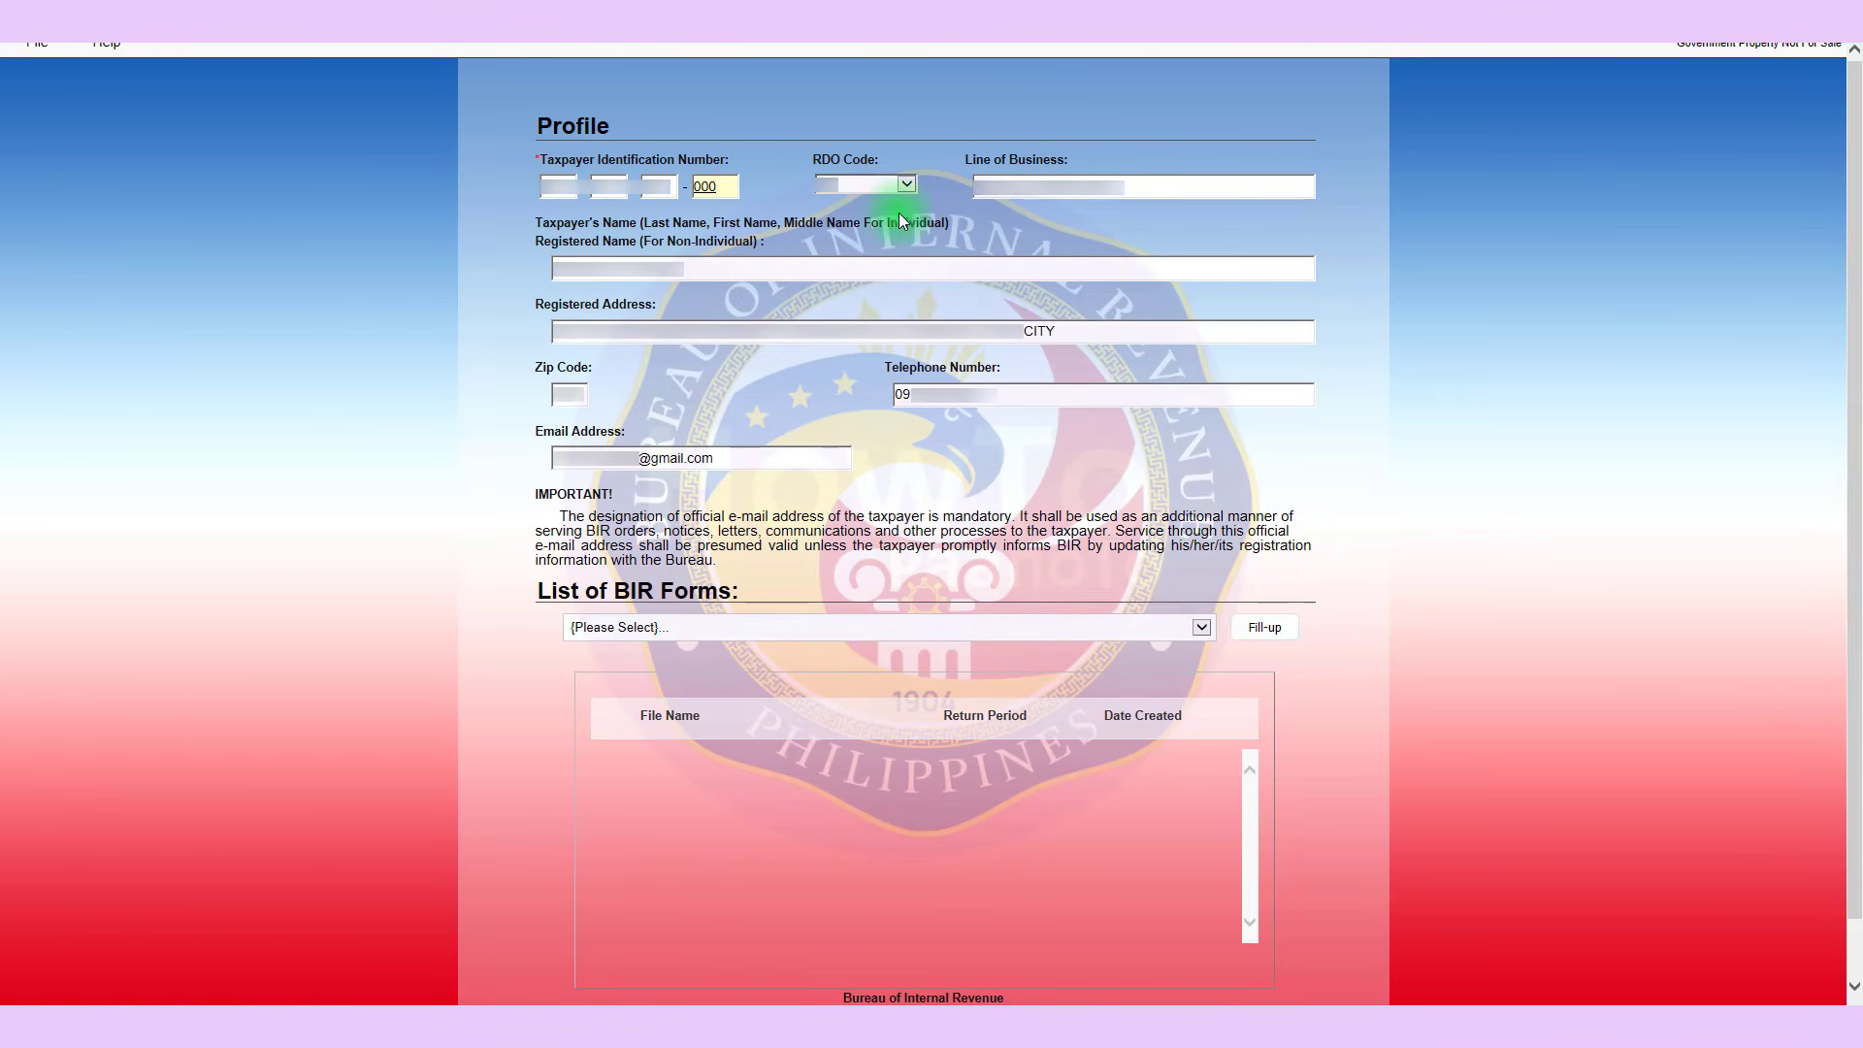
{"action": "left_click", "coordinate": [934, 322]}
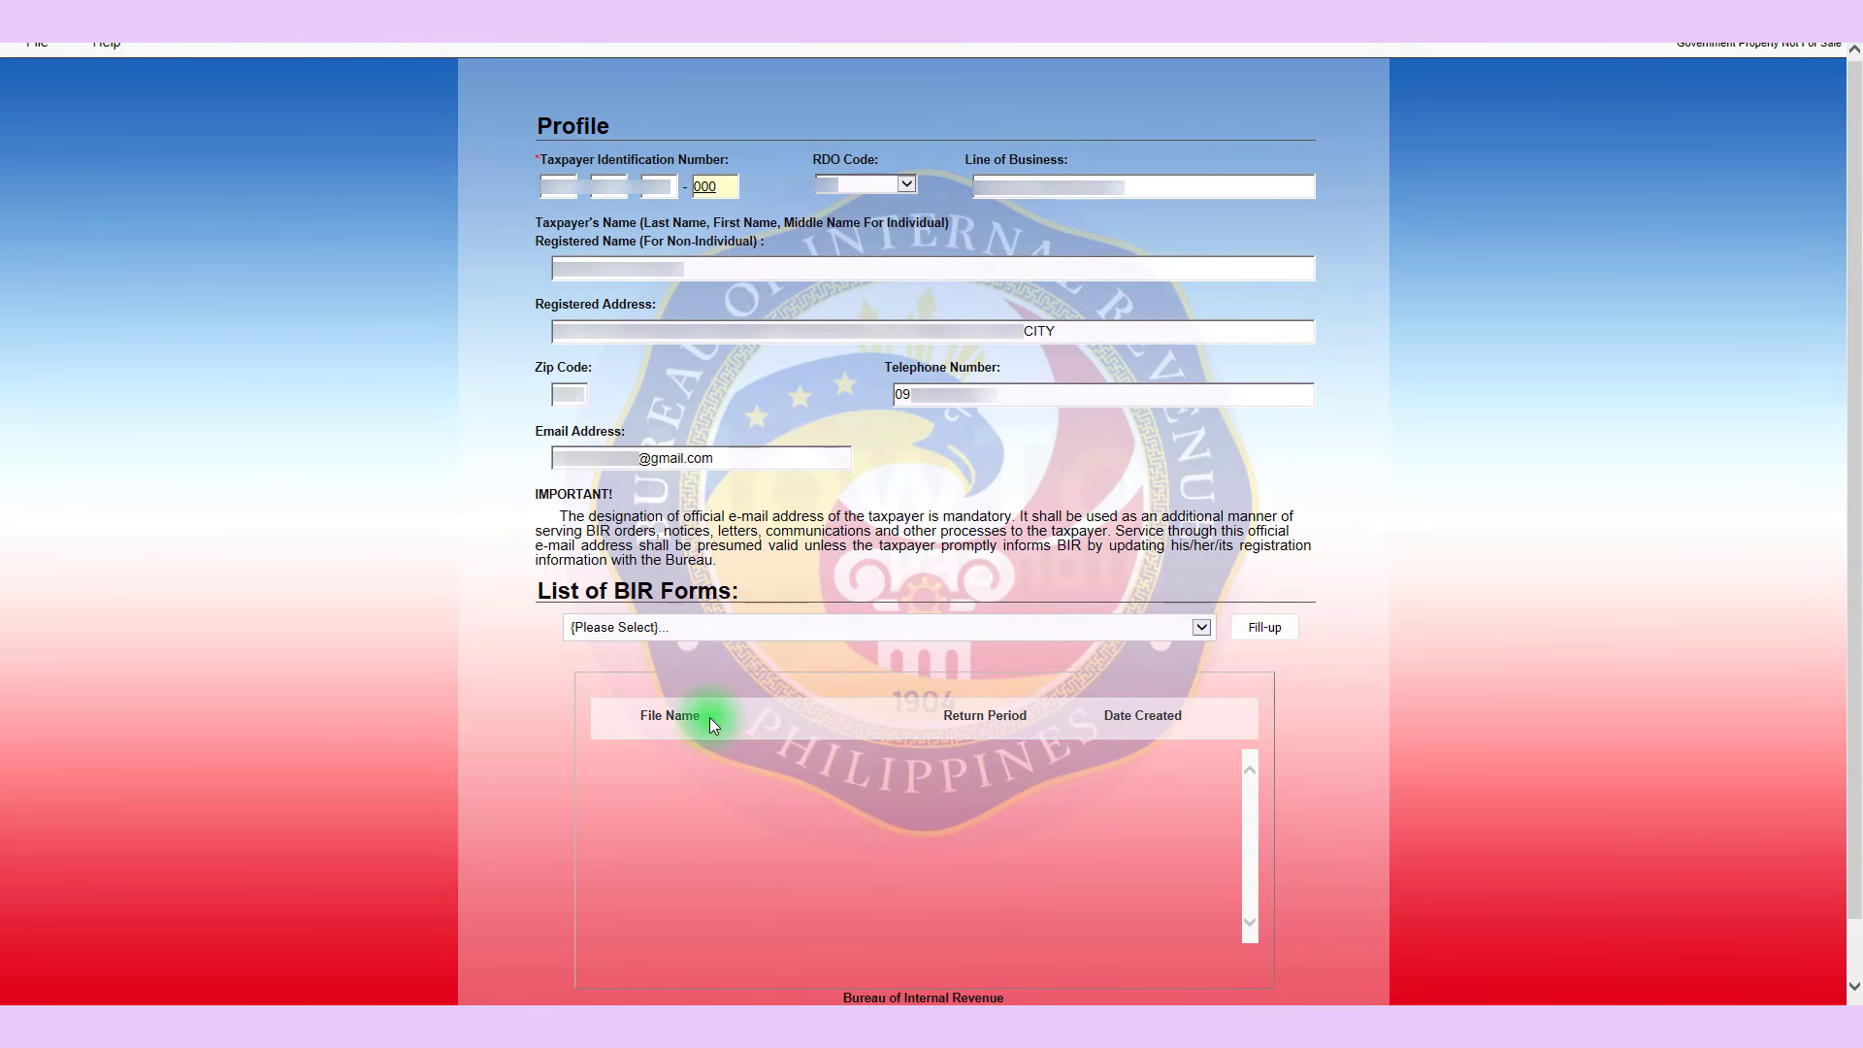
Select BIR Form 1701Qv2018, the quarterly income tax return, to list the taxpayer's saved filings.
{"action": "left_click", "coordinate": [870, 627]}
{"action": "scroll", "coordinate": [788, 825], "scroll_direction": "down", "scroll_amount": 3}
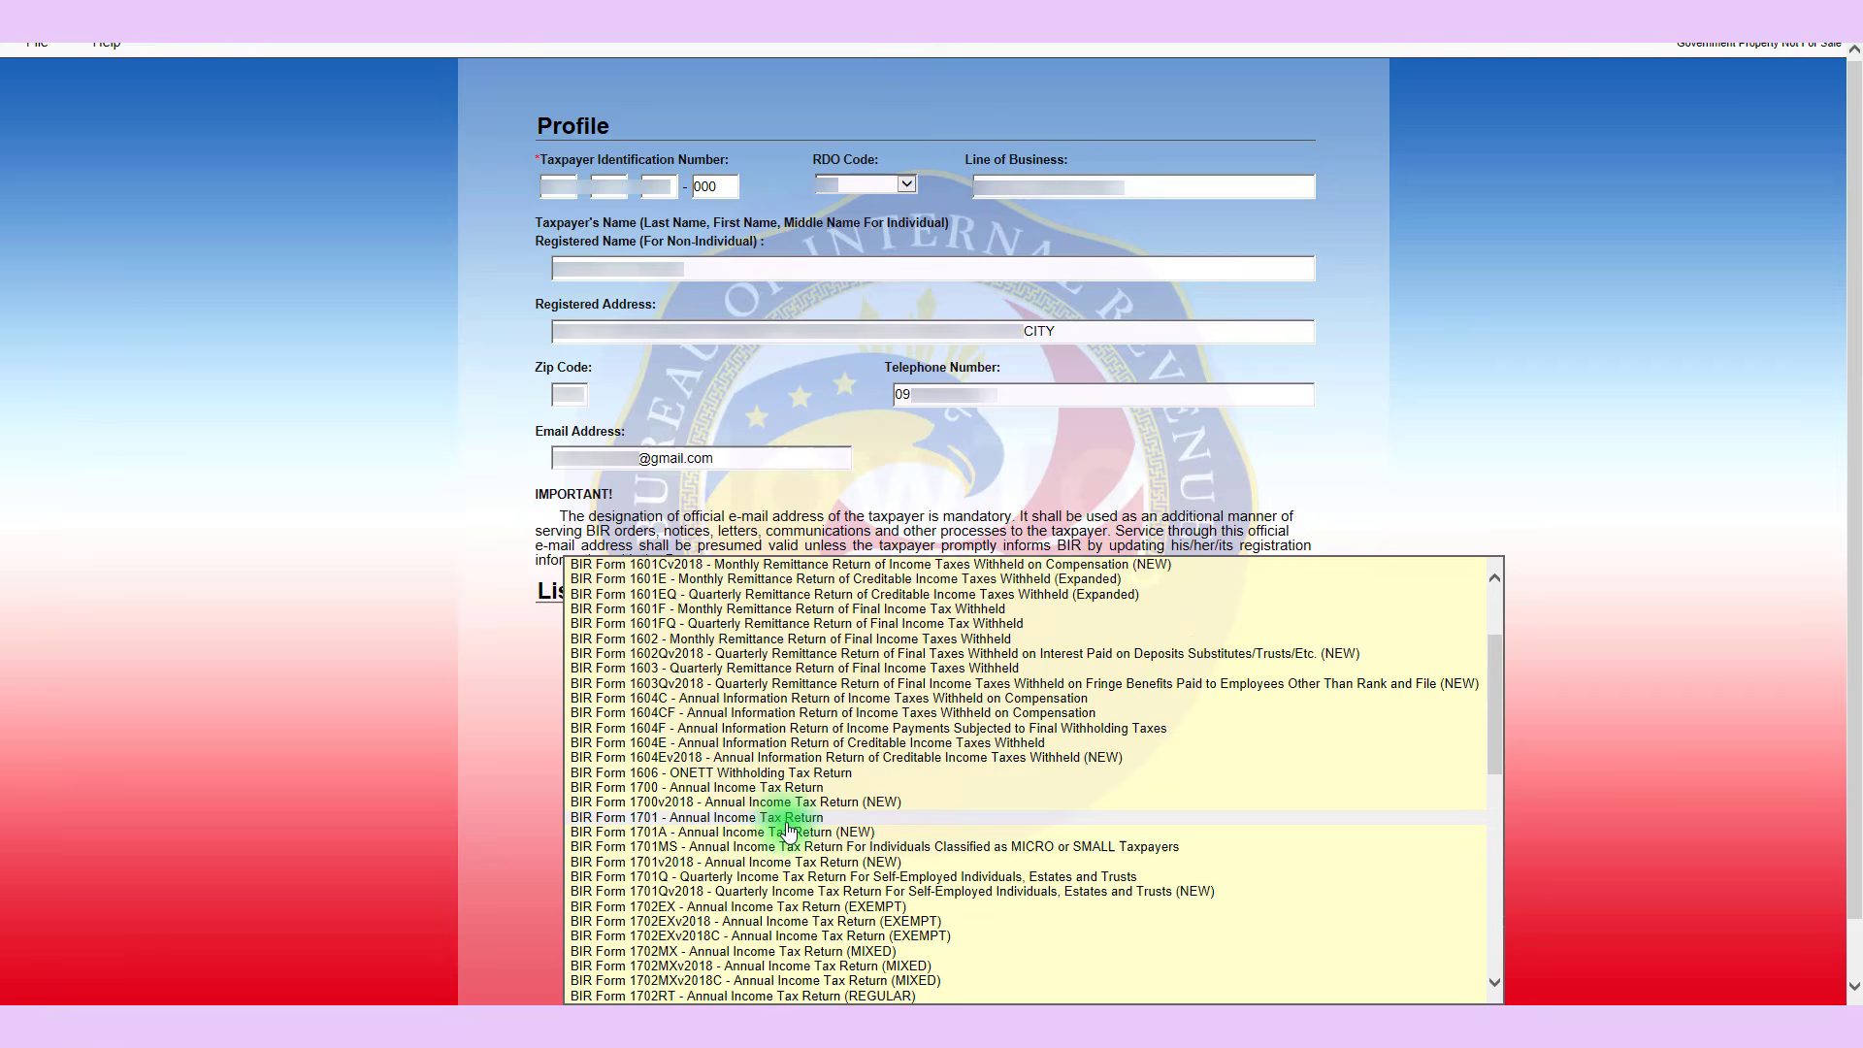
{"action": "left_click", "coordinate": [670, 891]}
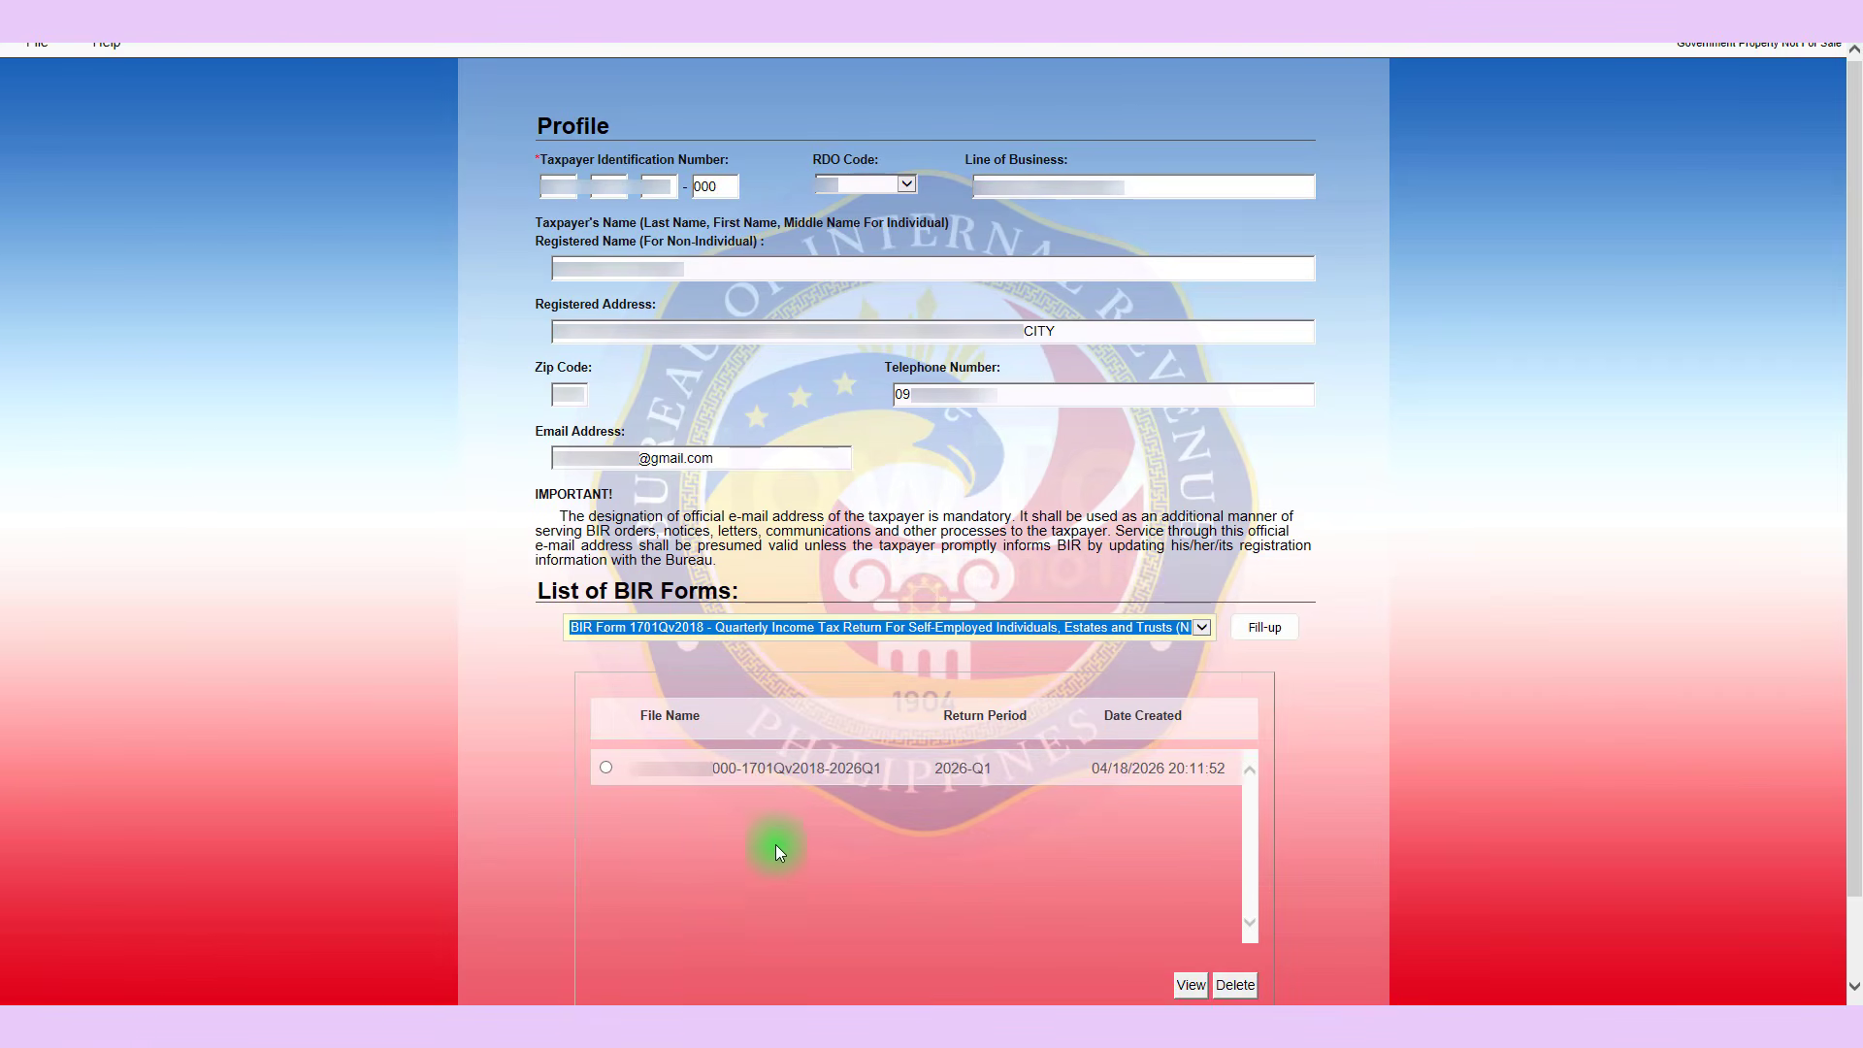
{"action": "left_click", "coordinate": [1201, 628]}
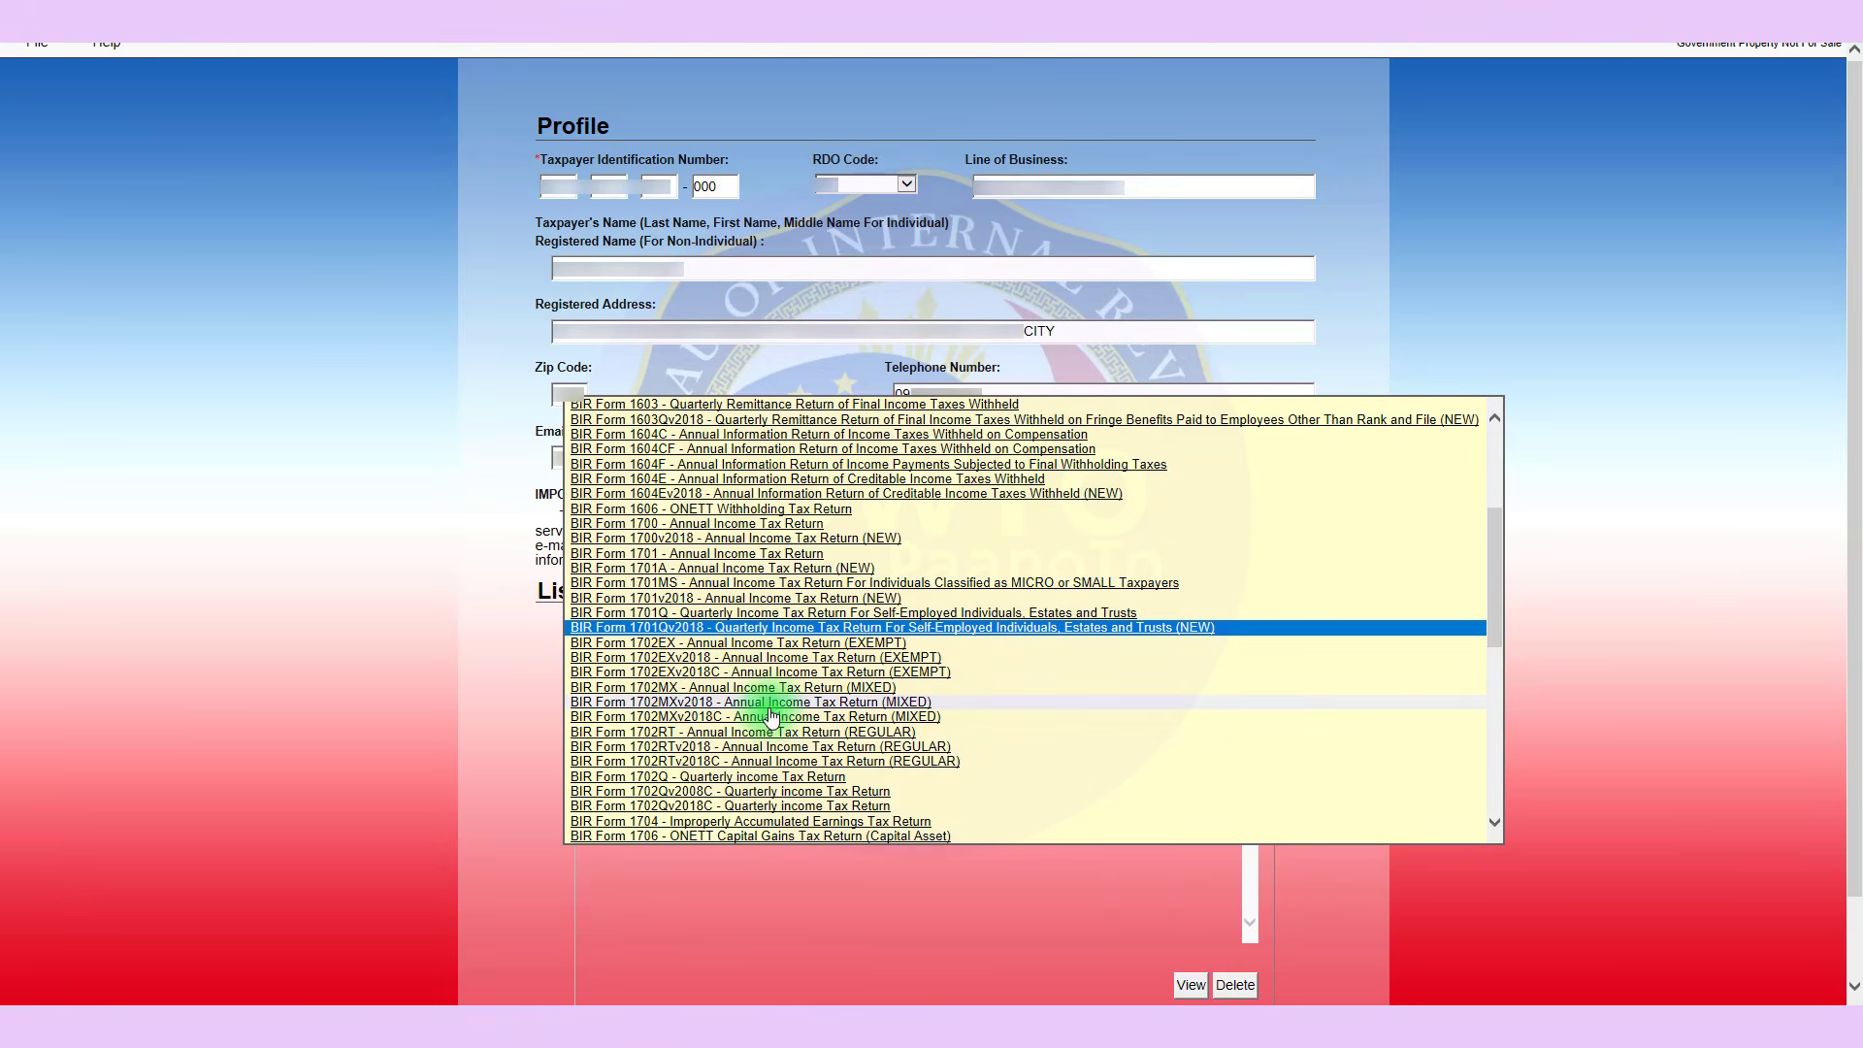
{"action": "left_click", "coordinate": [524, 728]}
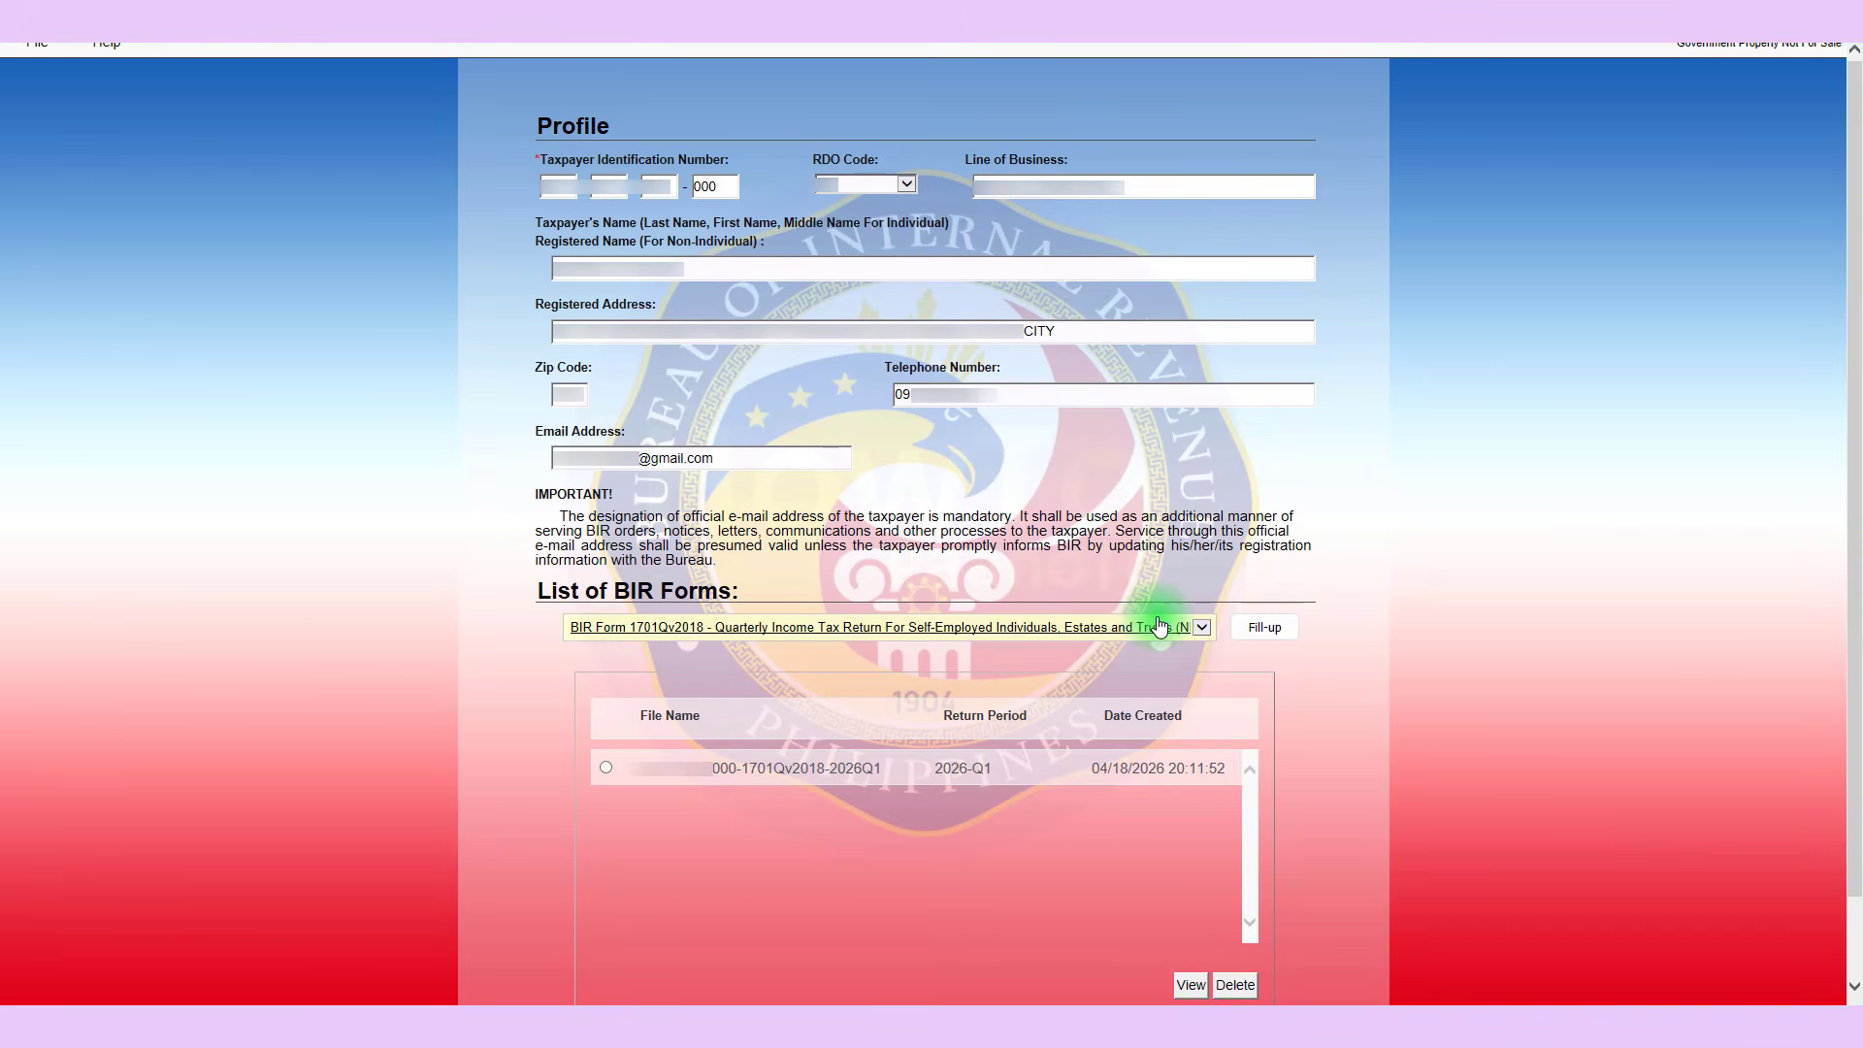
Open a new 1701Q return and fill in the second quarter, date of birth, citizenship FILIPINO and No for foreign tax credits.
{"action": "left_click", "coordinate": [1264, 629]}
{"action": "left_click", "coordinate": [1062, 580]}
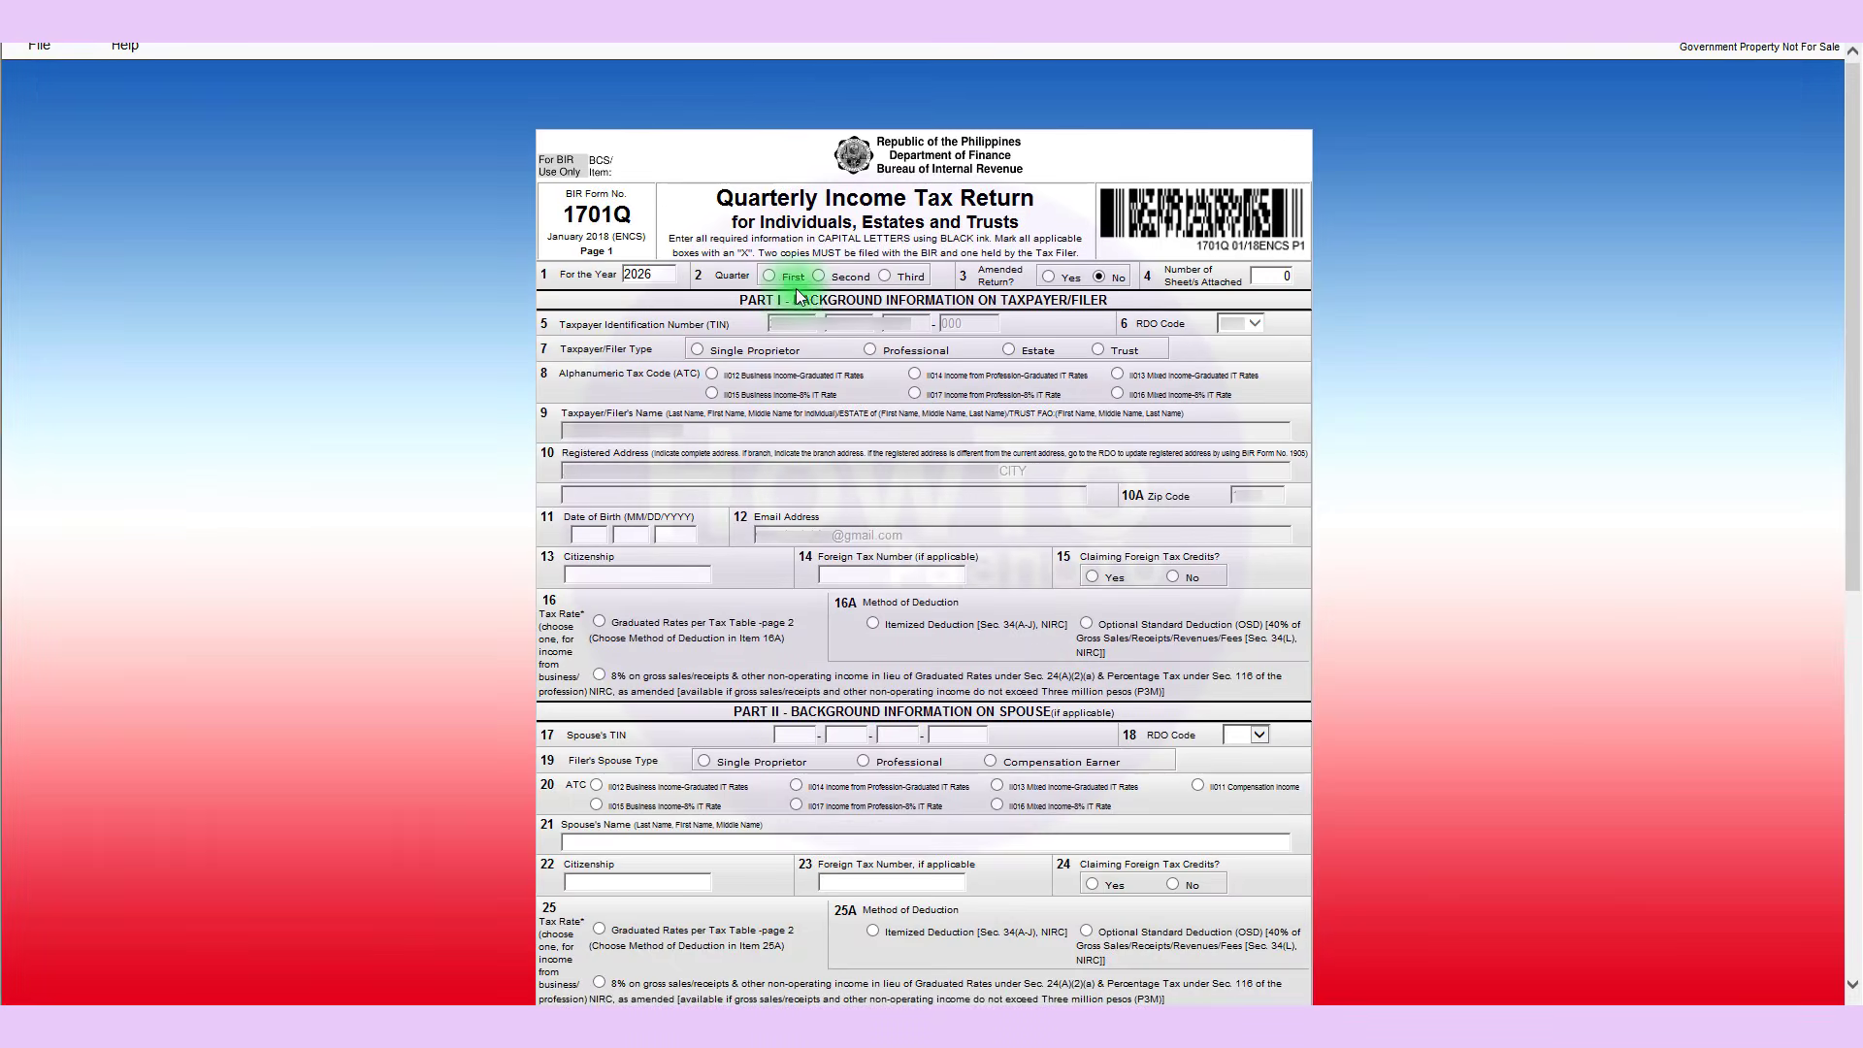
{"action": "left_click", "coordinate": [819, 276]}
{"action": "left_click", "coordinate": [586, 535]}
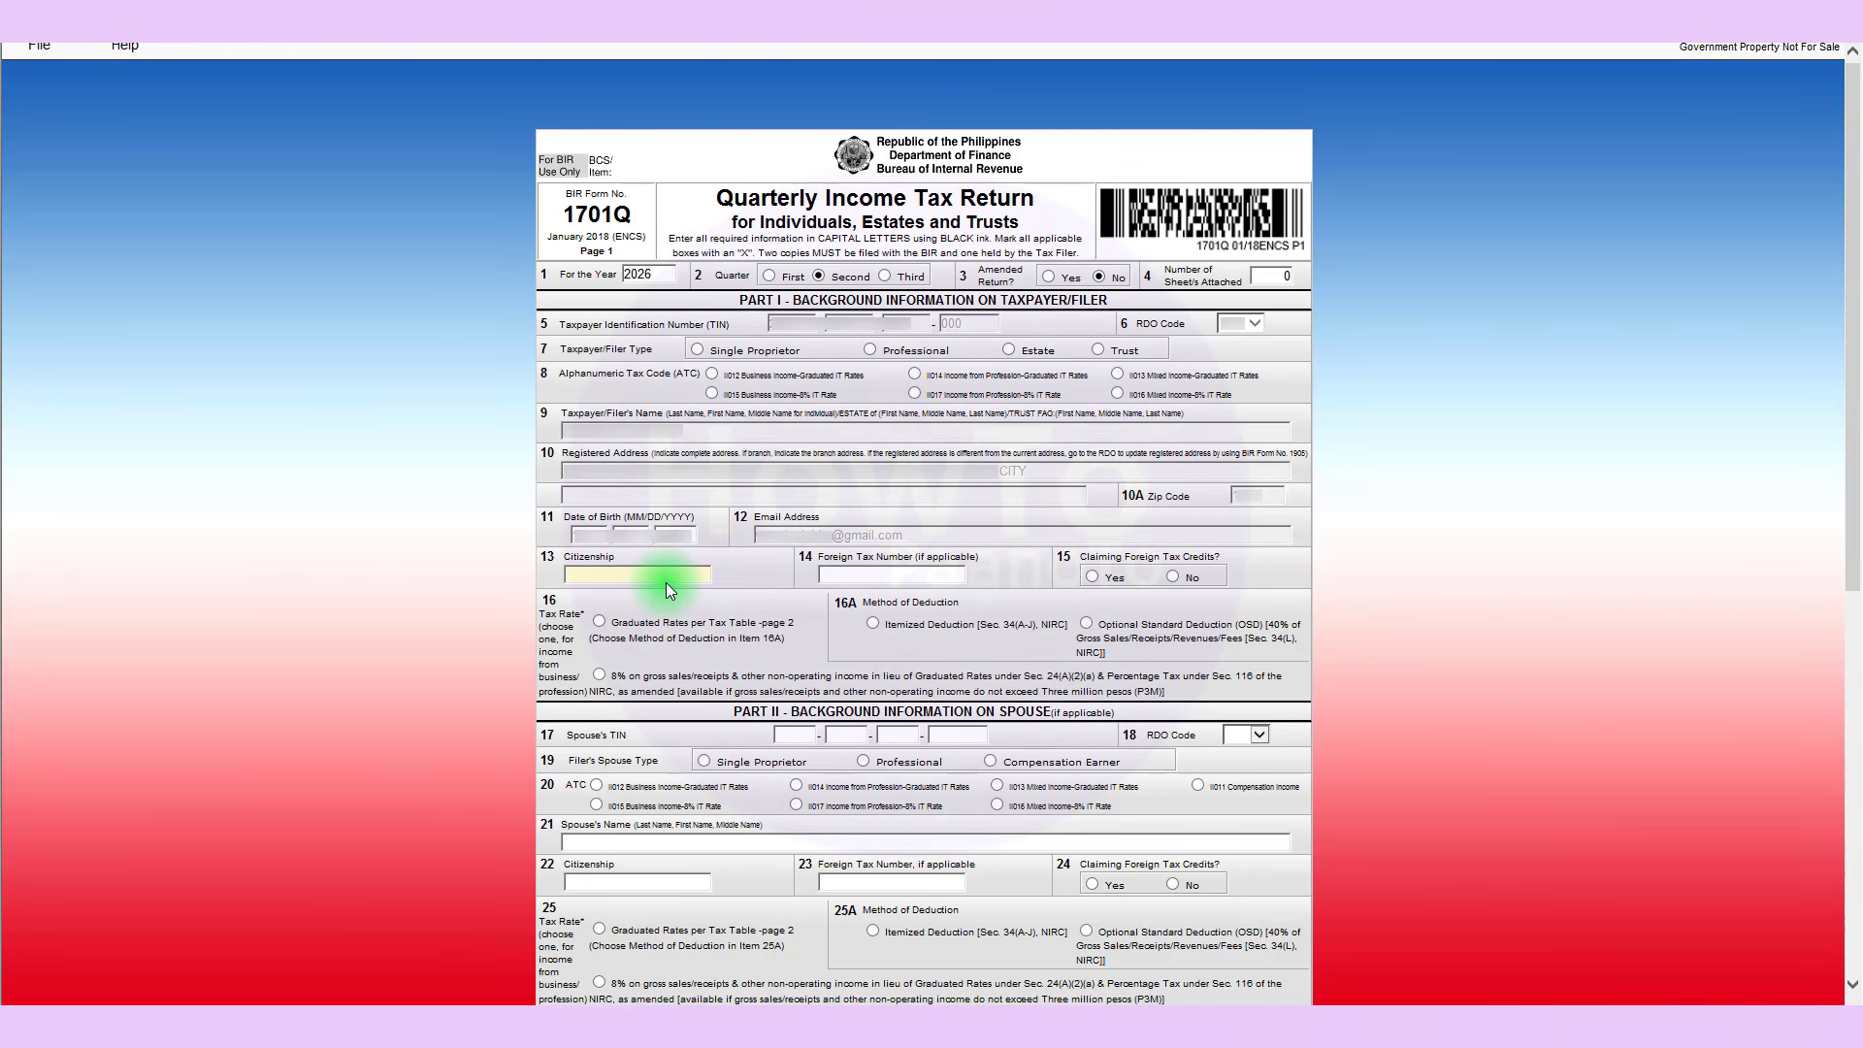
{"action": "type", "text": "FILIPINO"}
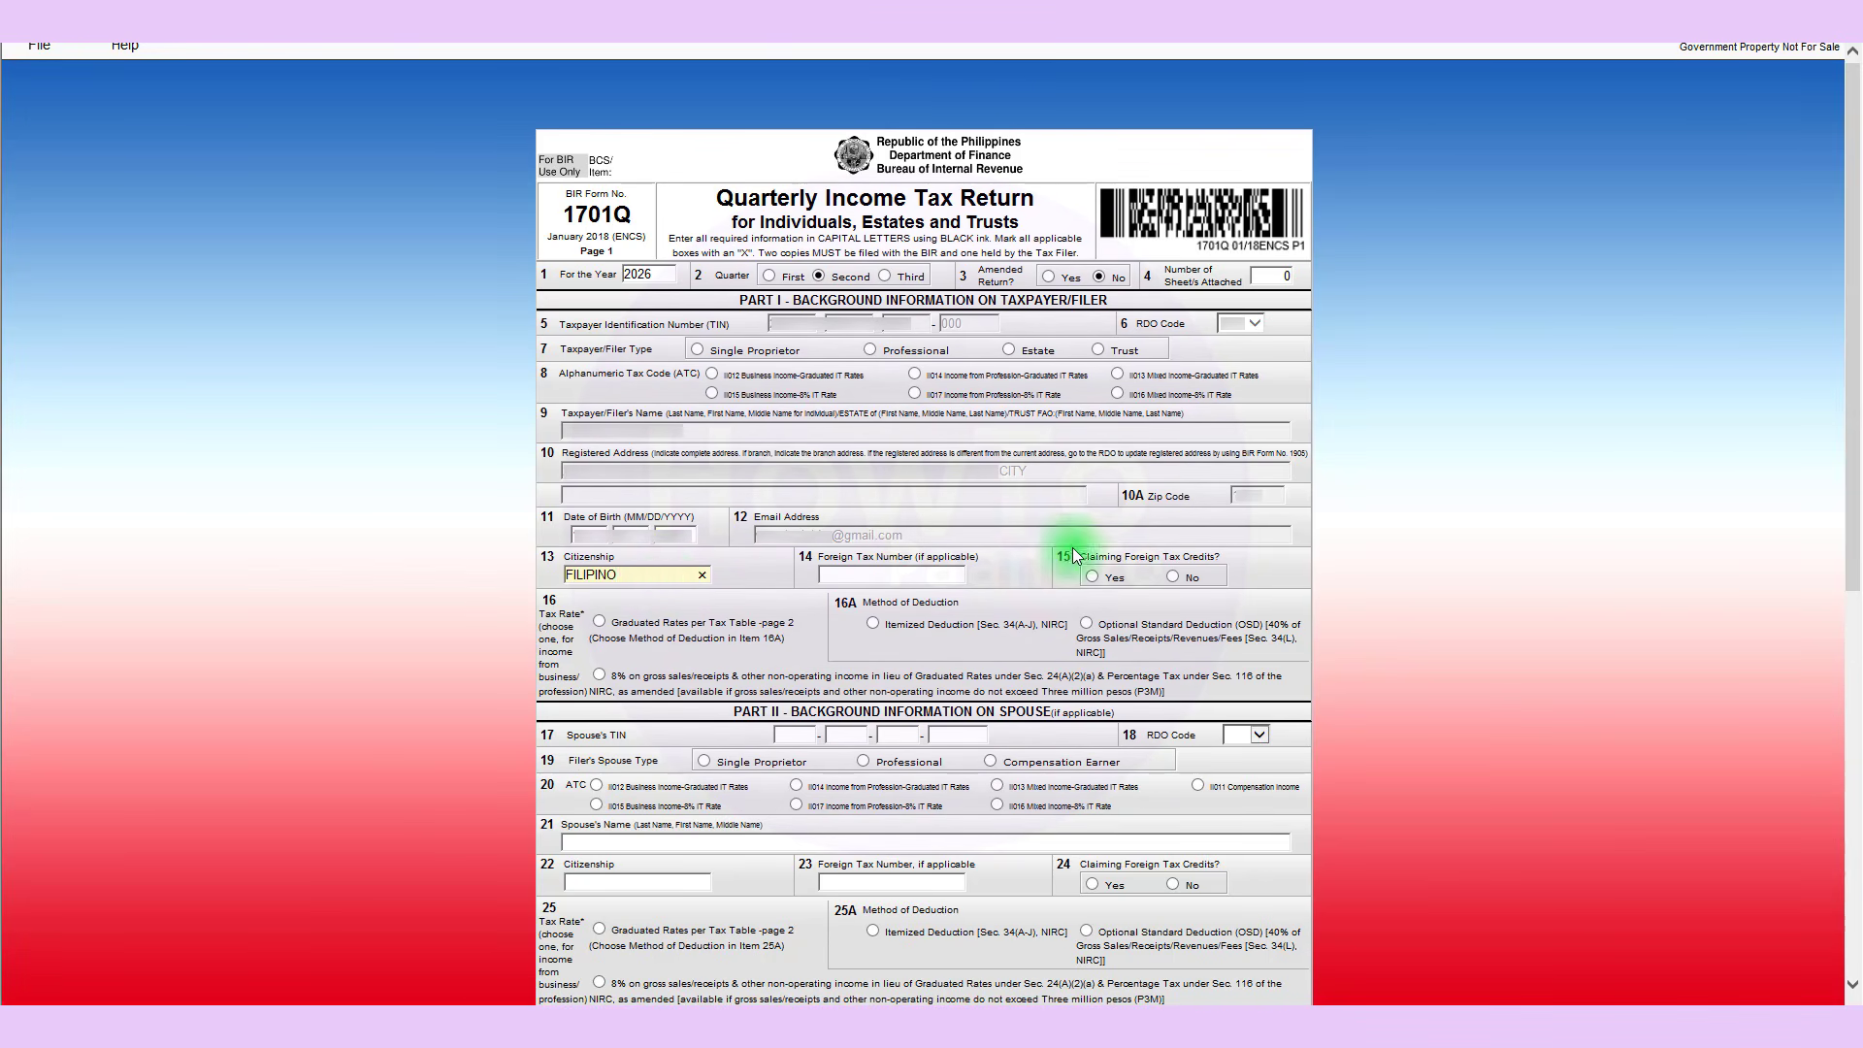
{"action": "left_click", "coordinate": [1171, 578]}
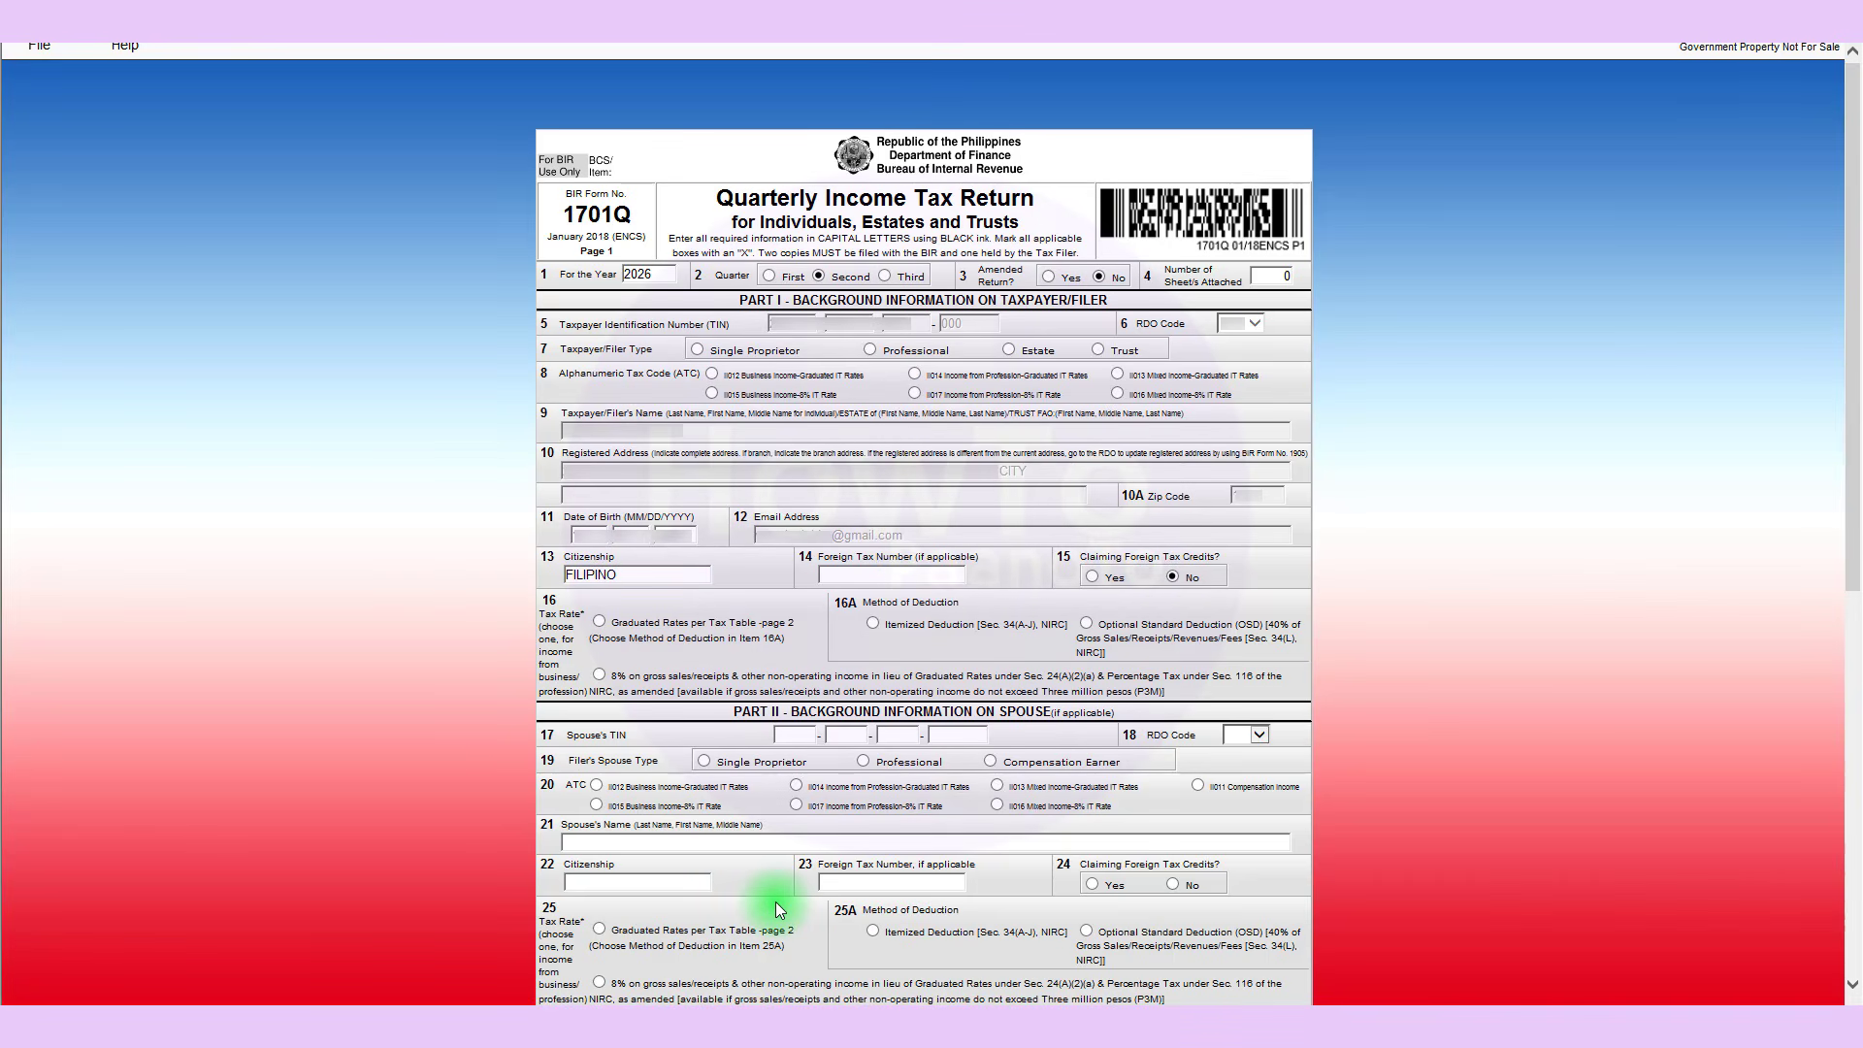
Try to validate the quarterly return with its current entries.
{"action": "scroll", "coordinate": [776, 902], "scroll_direction": "down", "scroll_amount": 6}
{"action": "left_click", "coordinate": [672, 939]}
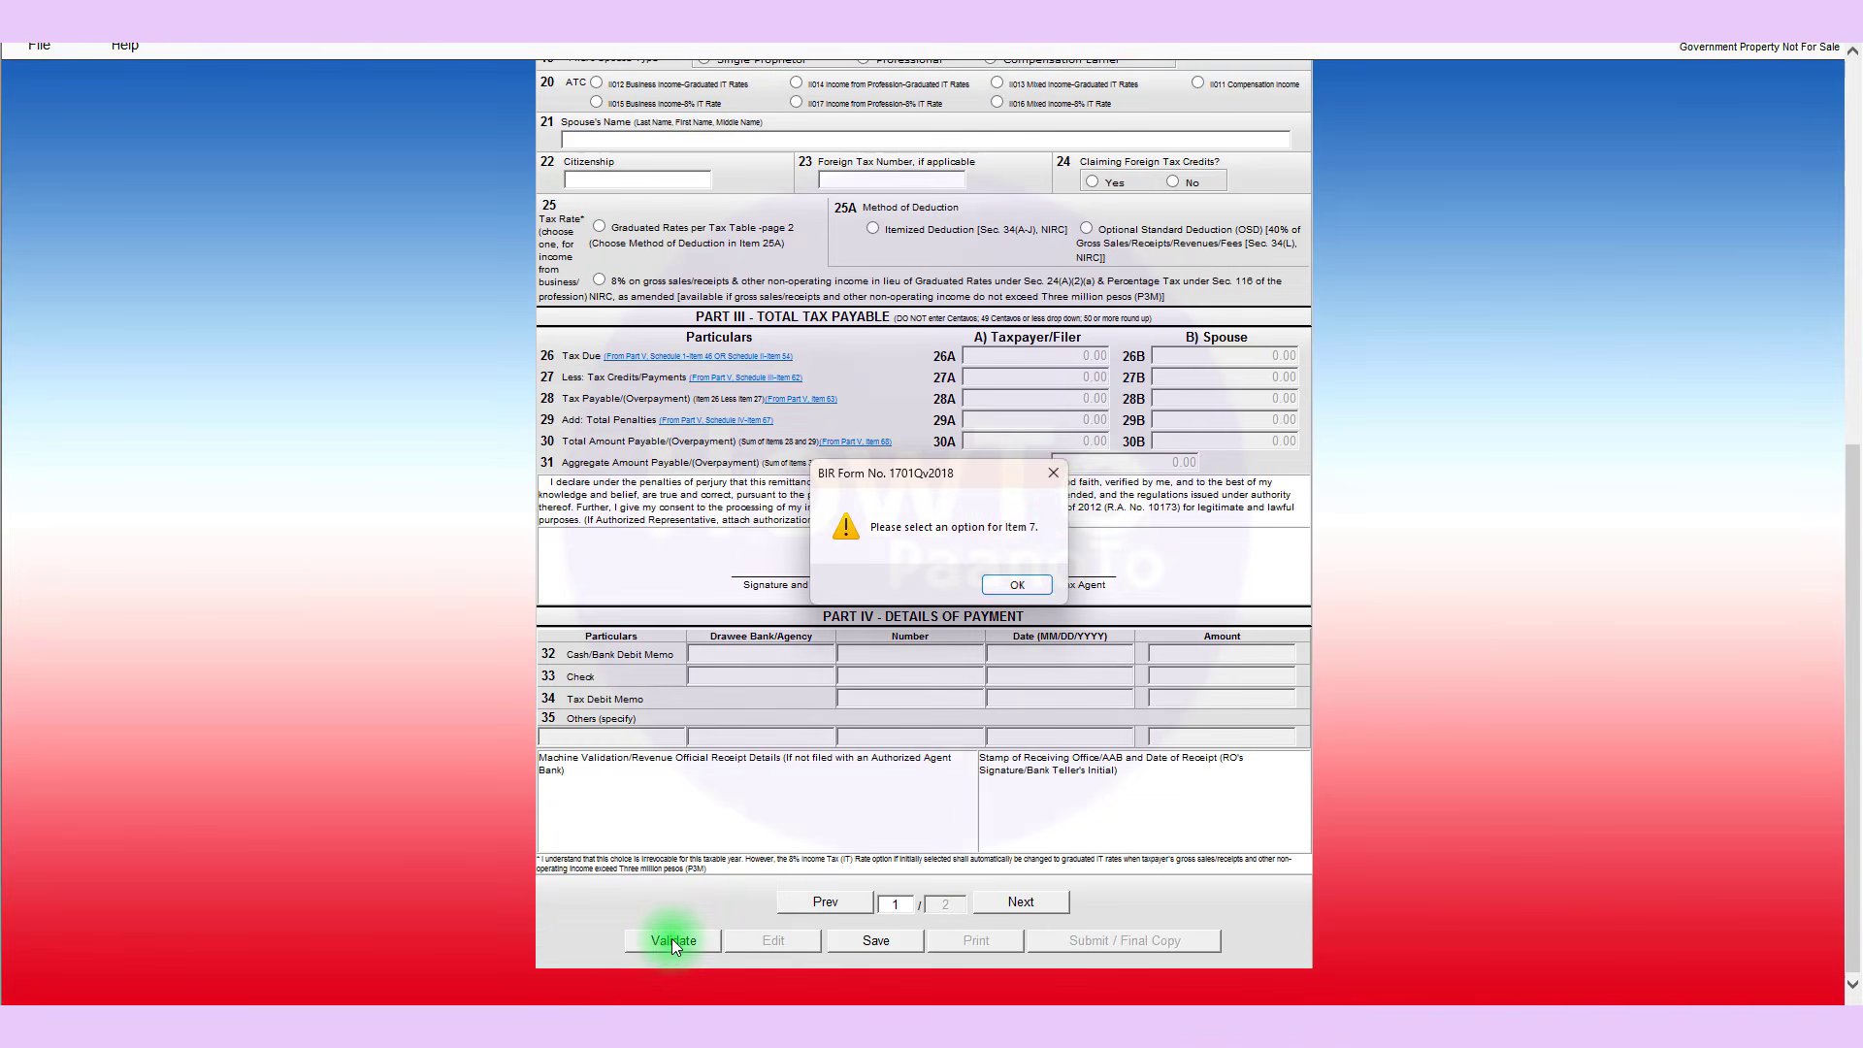
{"action": "left_click", "coordinate": [1014, 583]}
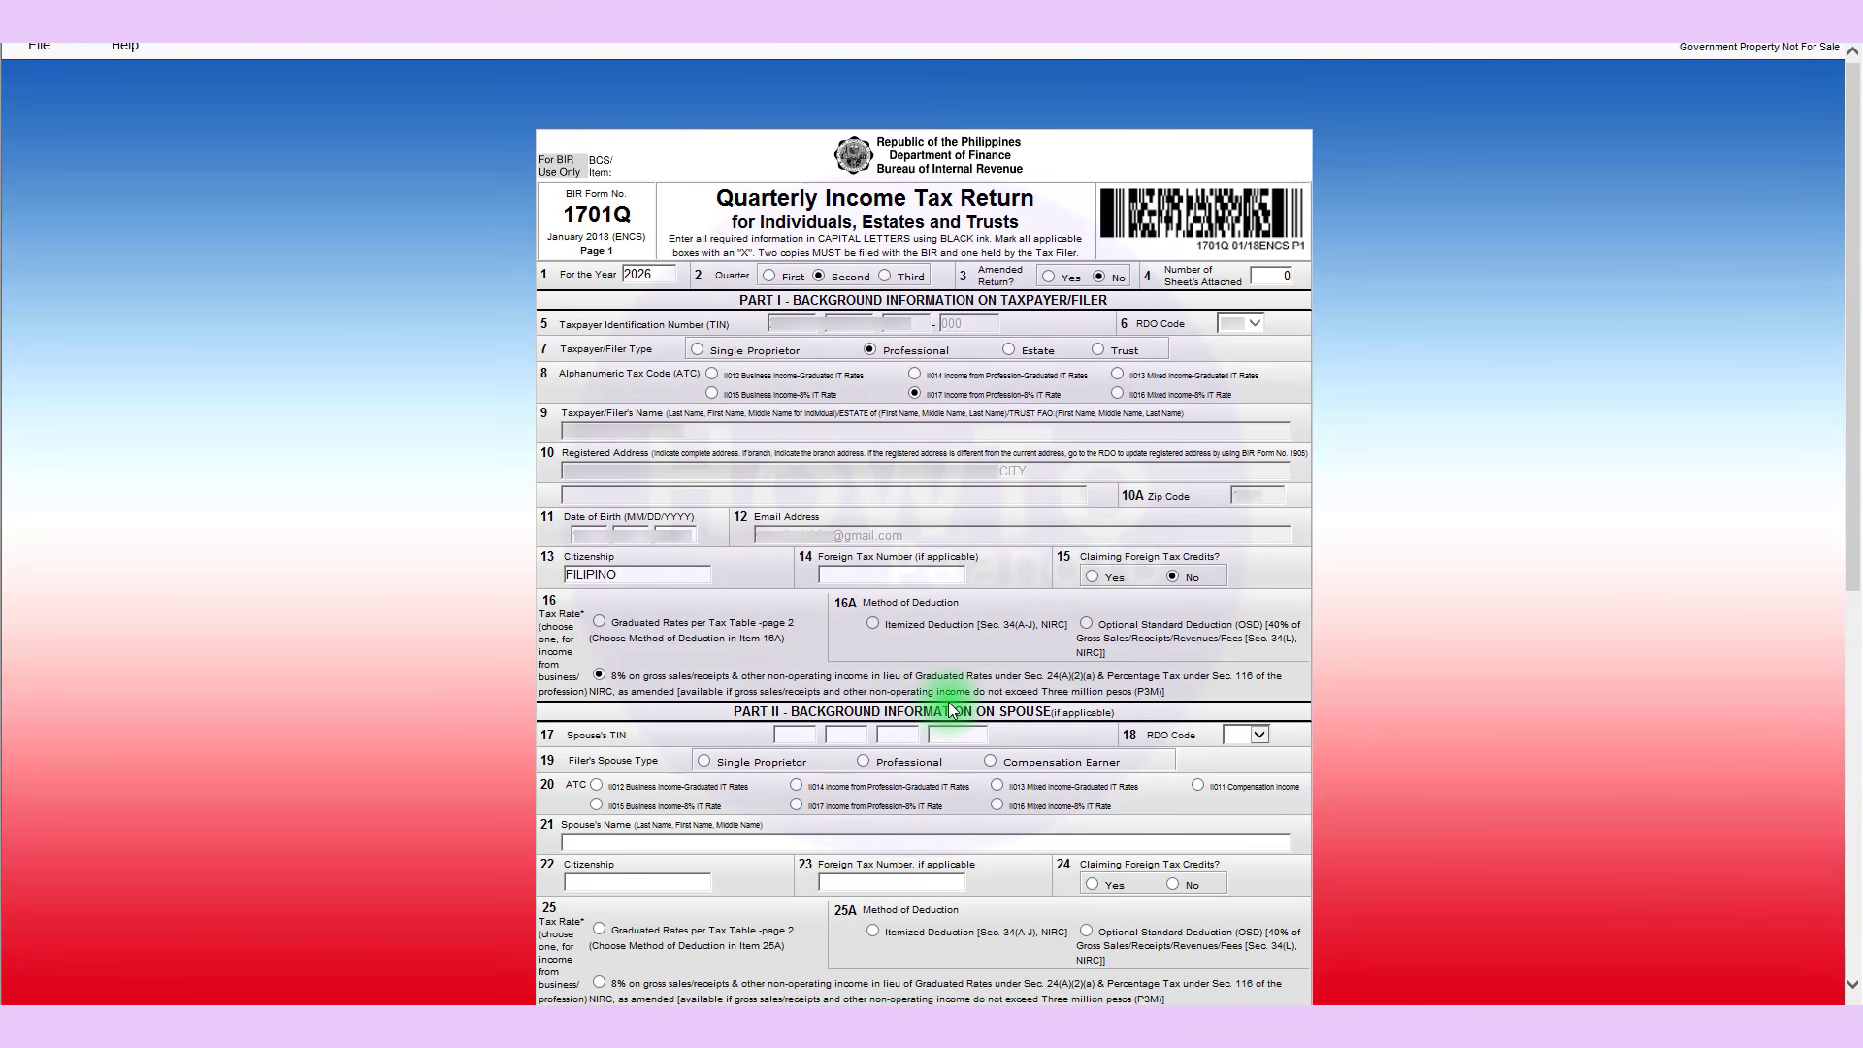
Set the filer type to Professional, ATC to II017 and tax rate to 8%, validate the return, and view its second page.
{"action": "scroll", "coordinate": [951, 710], "scroll_direction": "down", "scroll_amount": 7}
{"action": "left_click", "coordinate": [684, 941]}
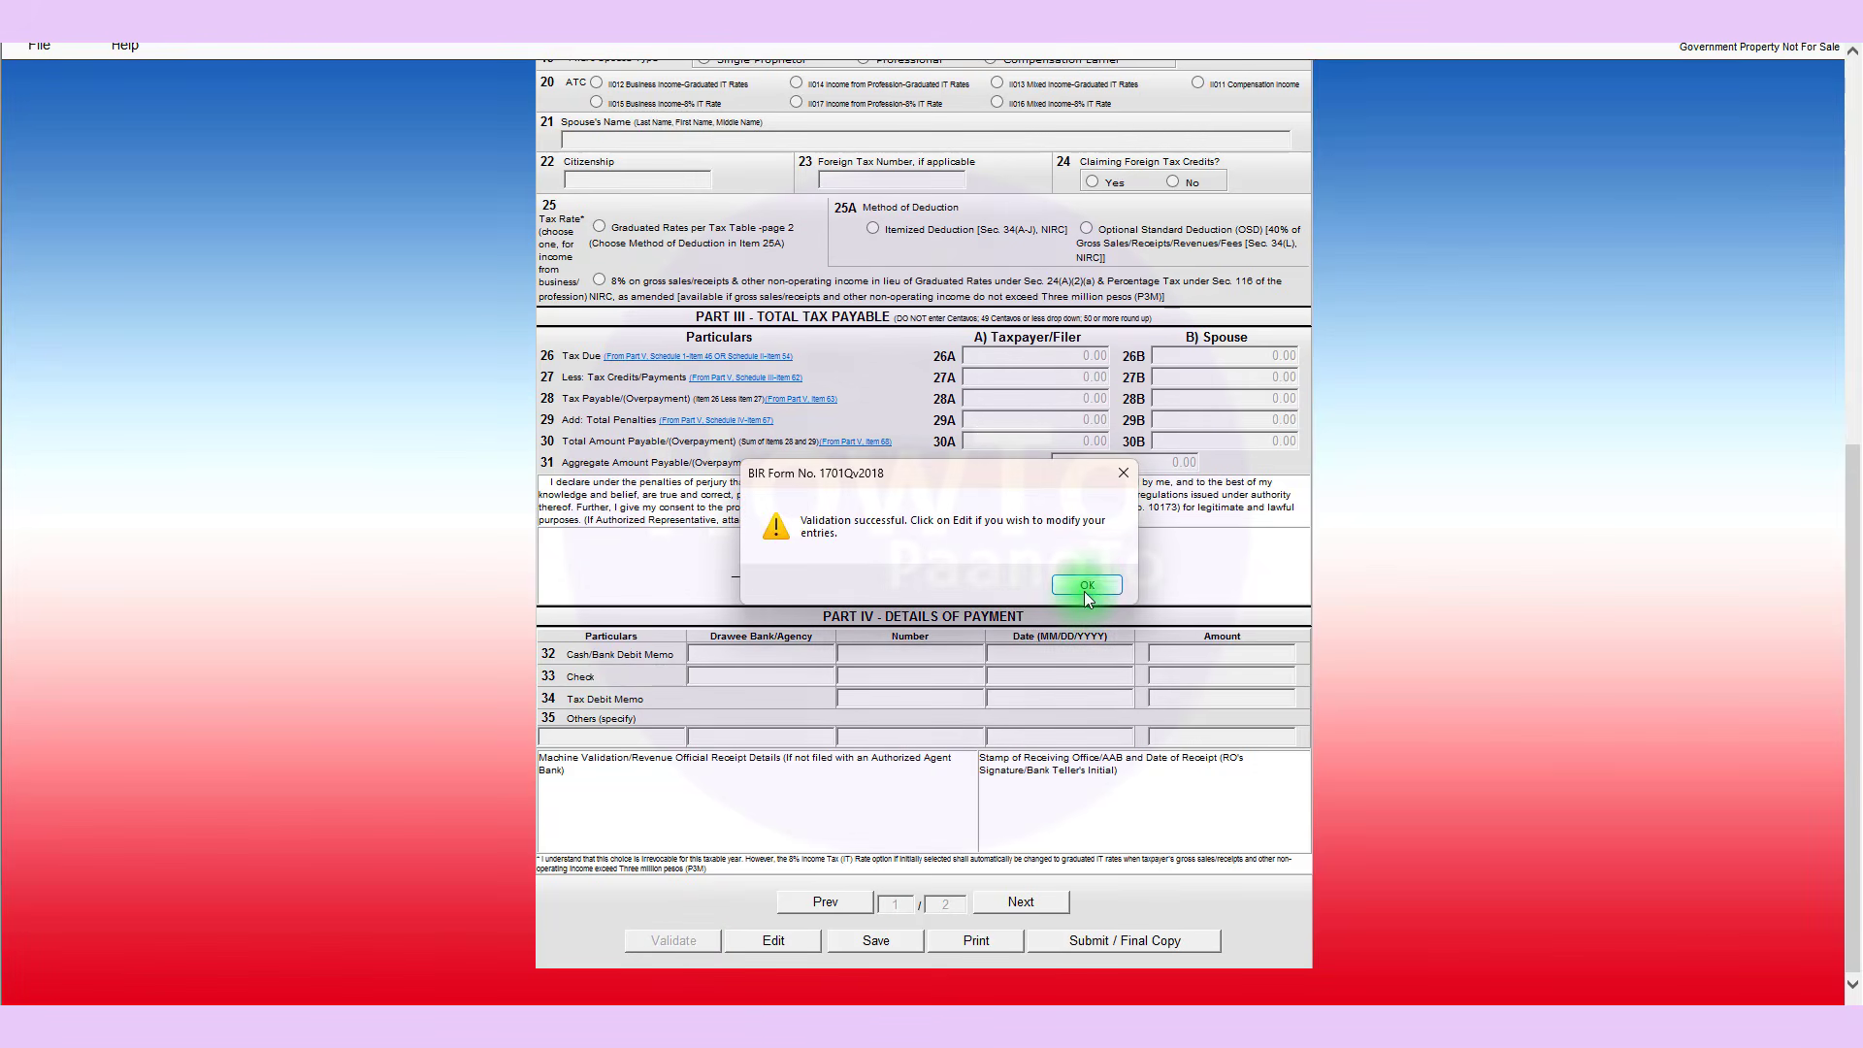
{"action": "left_click", "coordinate": [1087, 586]}
{"action": "left_click", "coordinate": [1021, 902]}
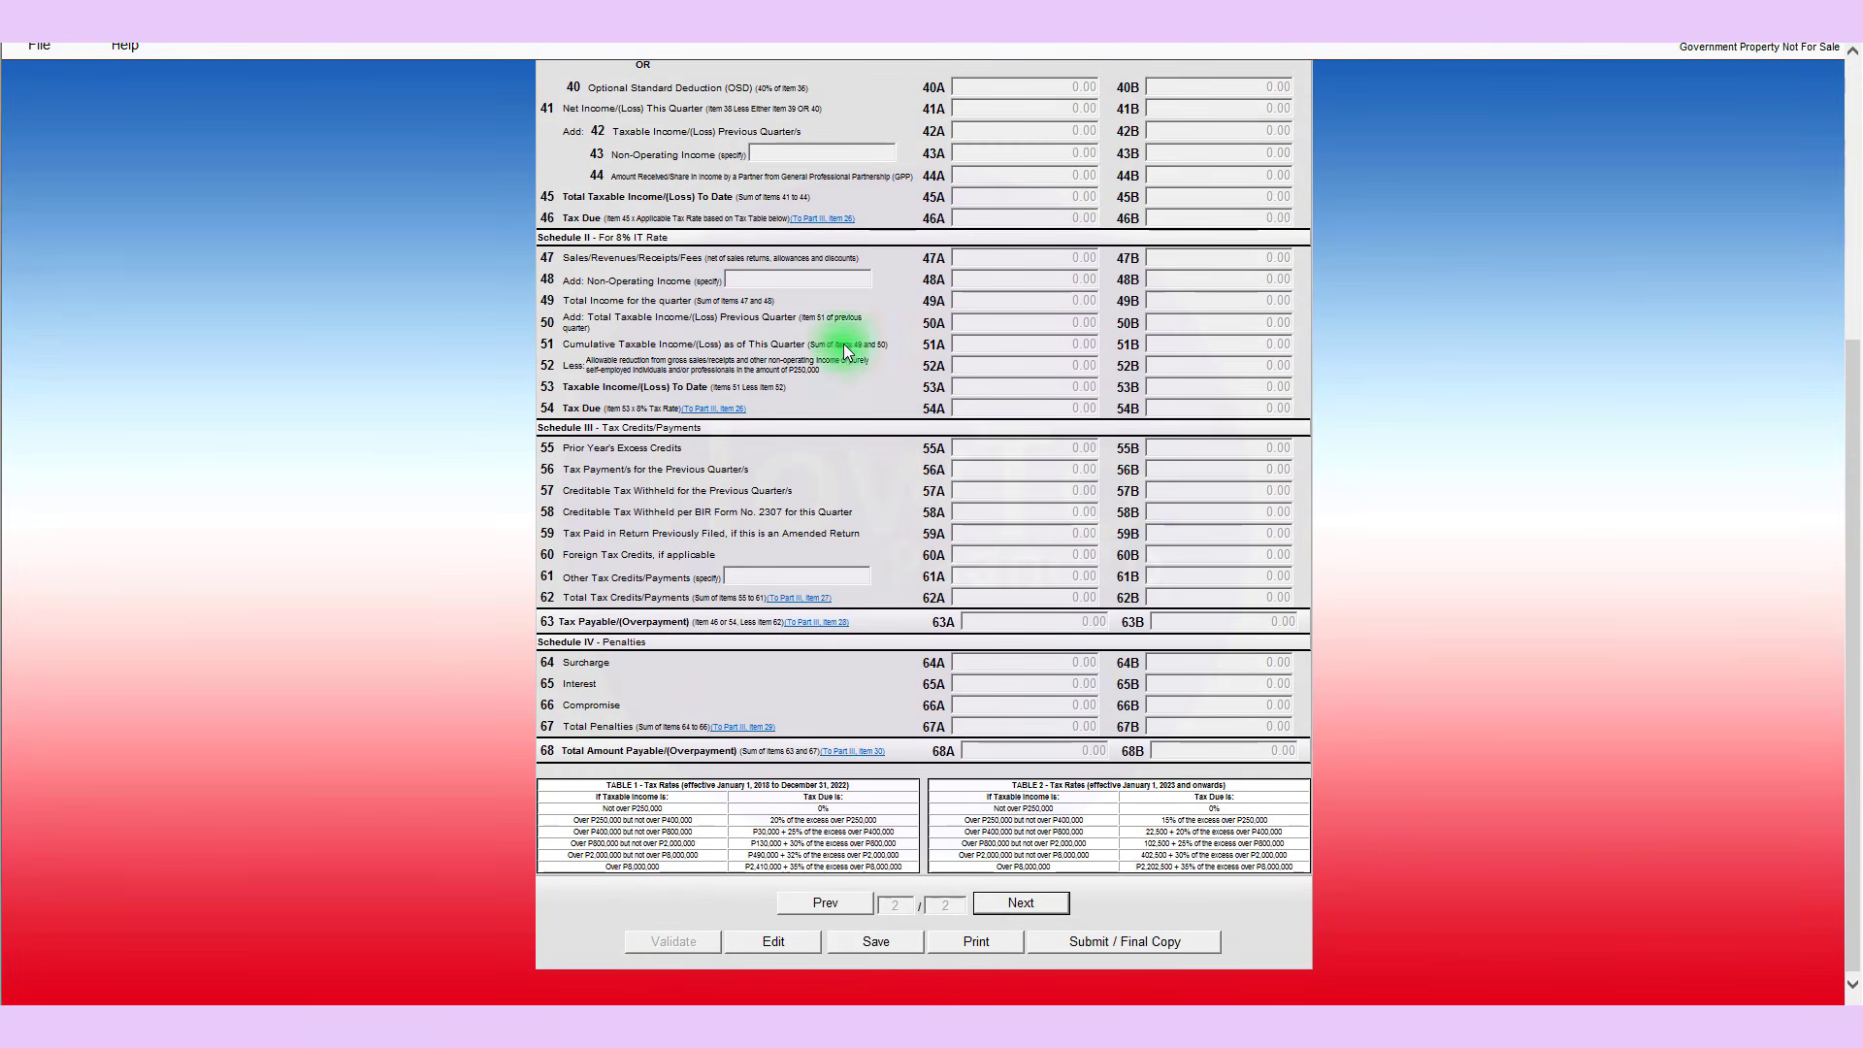
{"action": "scroll", "coordinate": [877, 429], "scroll_direction": "up", "scroll_amount": 5}
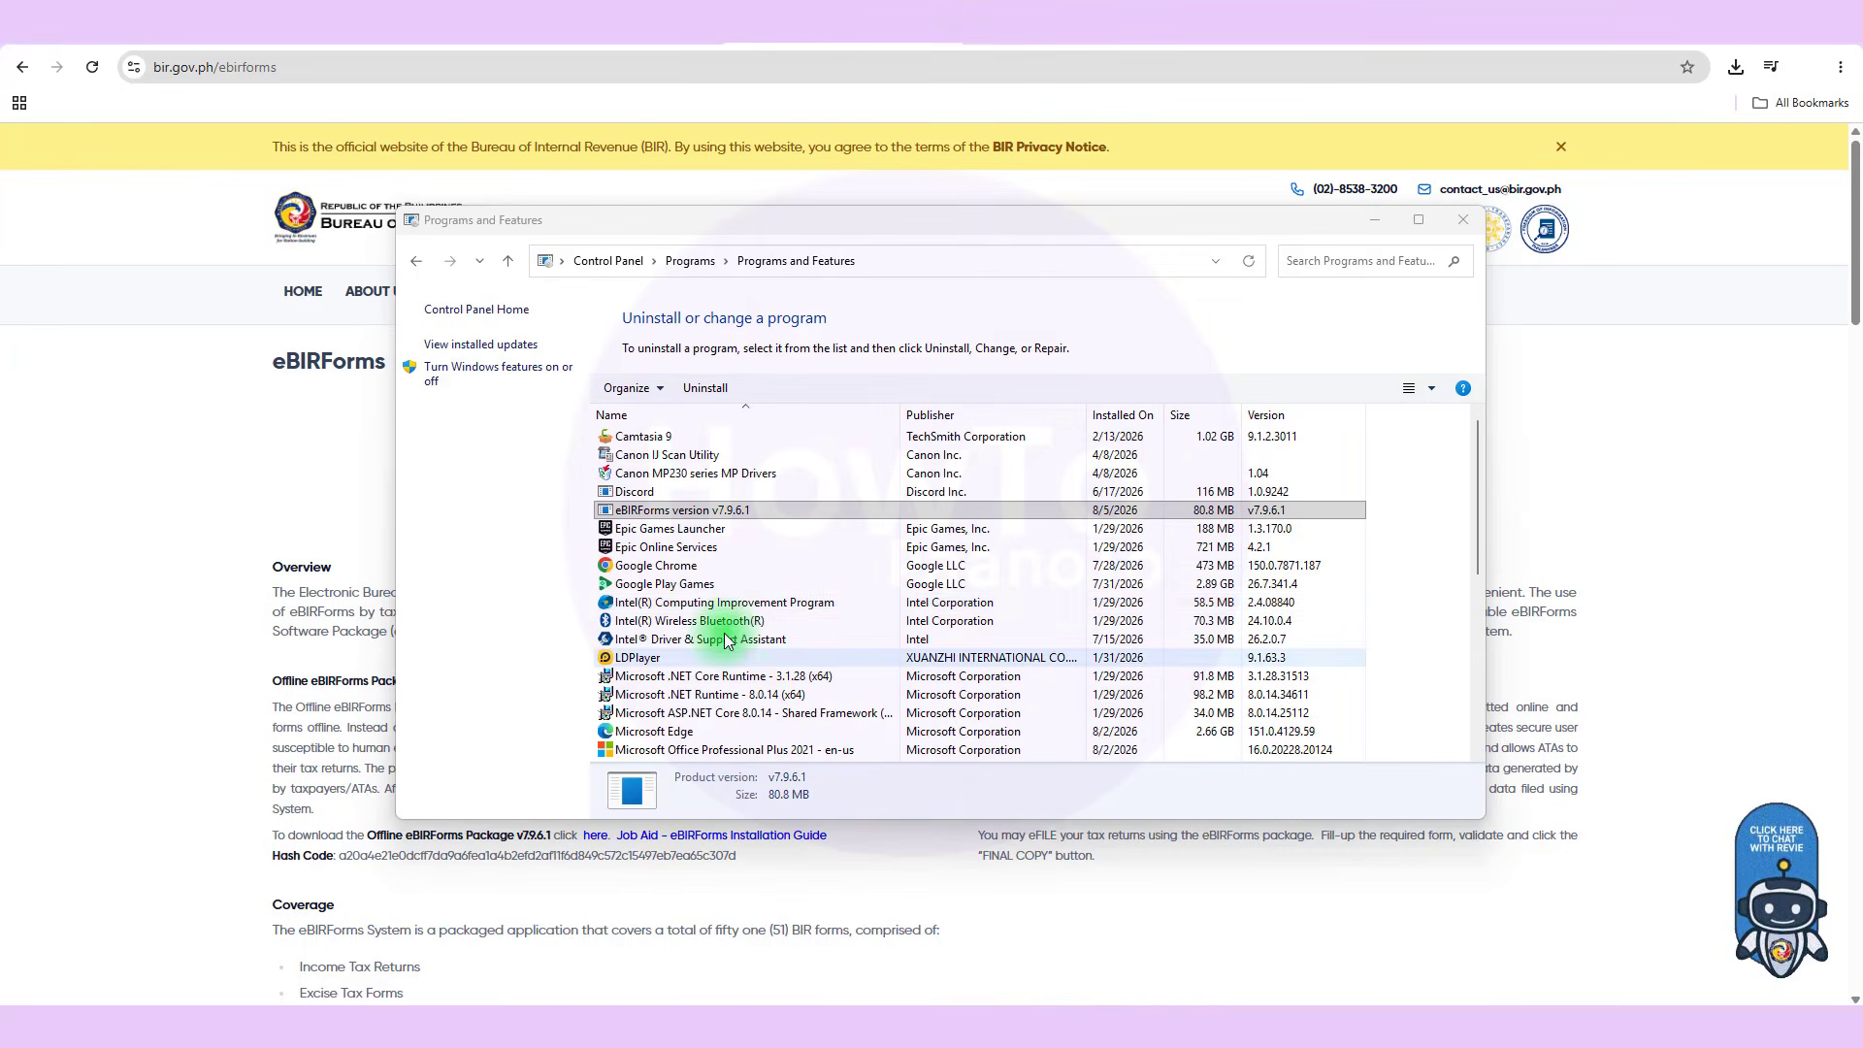
Launch the best-match eBIRForms app from a Windows search and look over its profile page.
{"action": "left_click", "coordinate": [703, 511]}
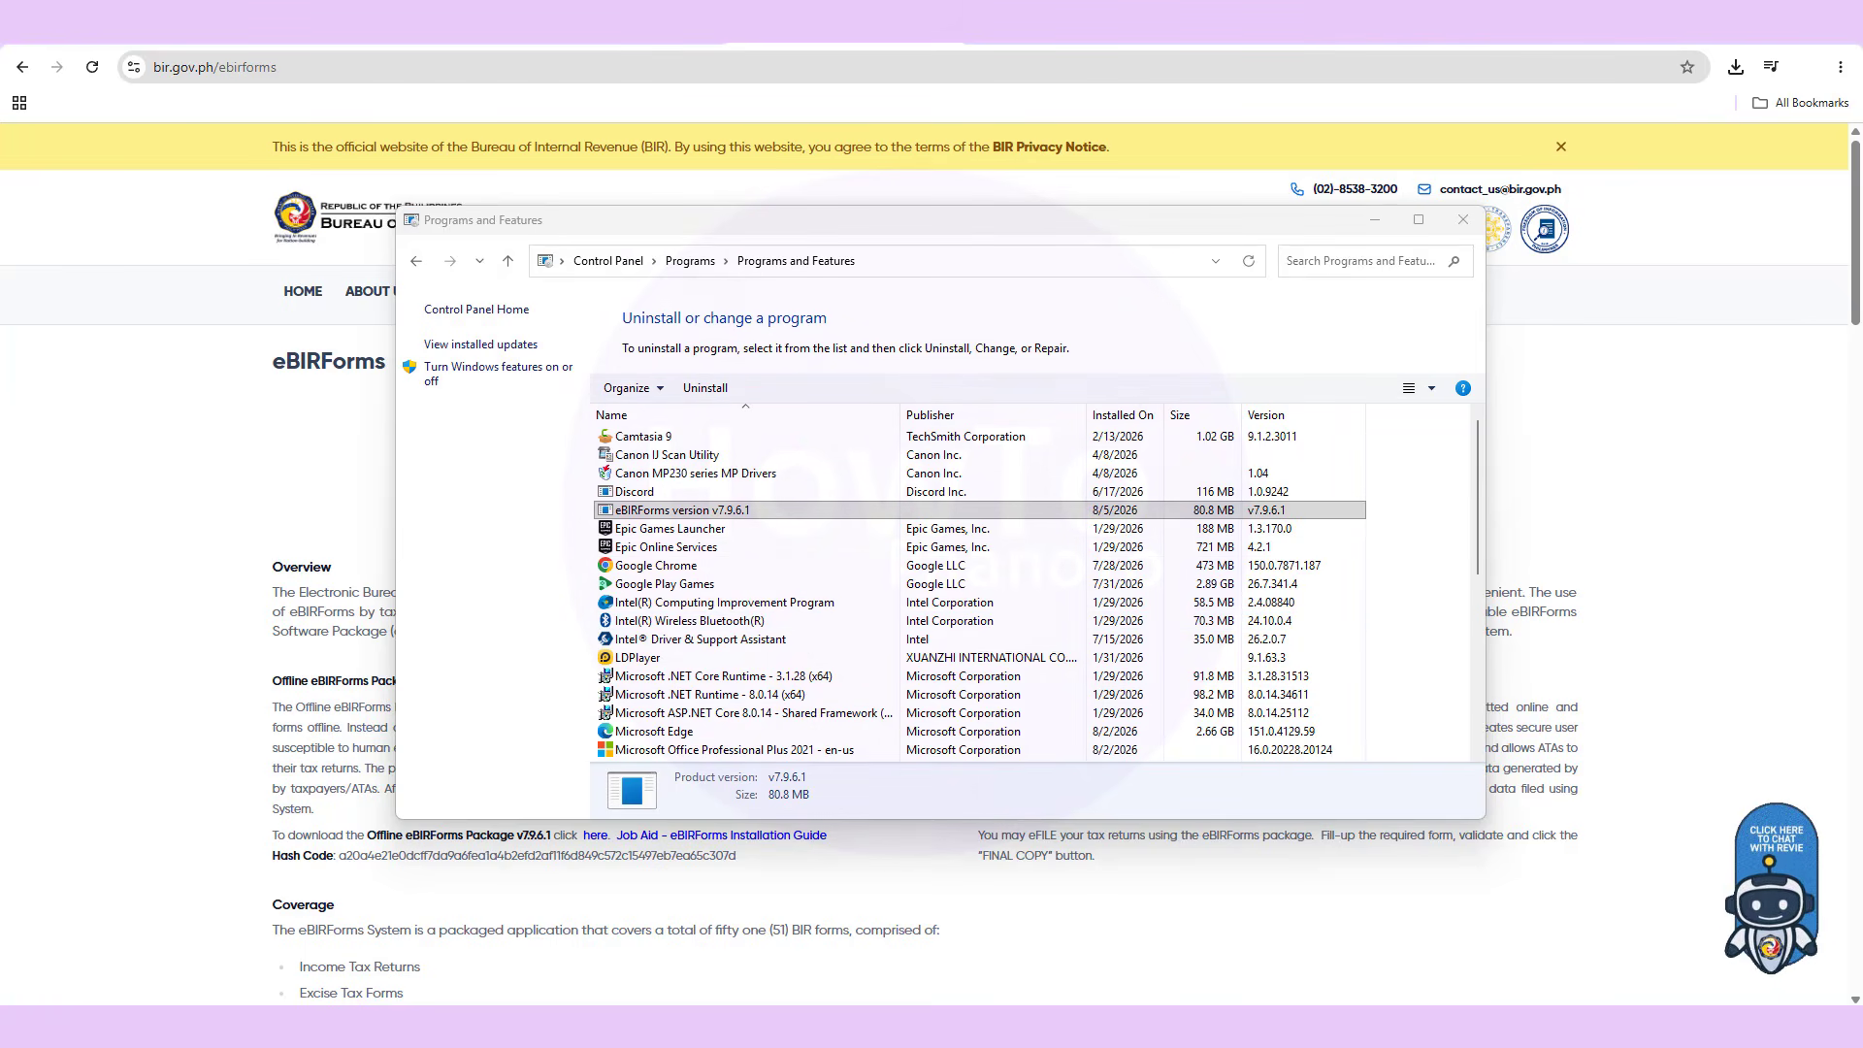
{"action": "key", "text": "super"}
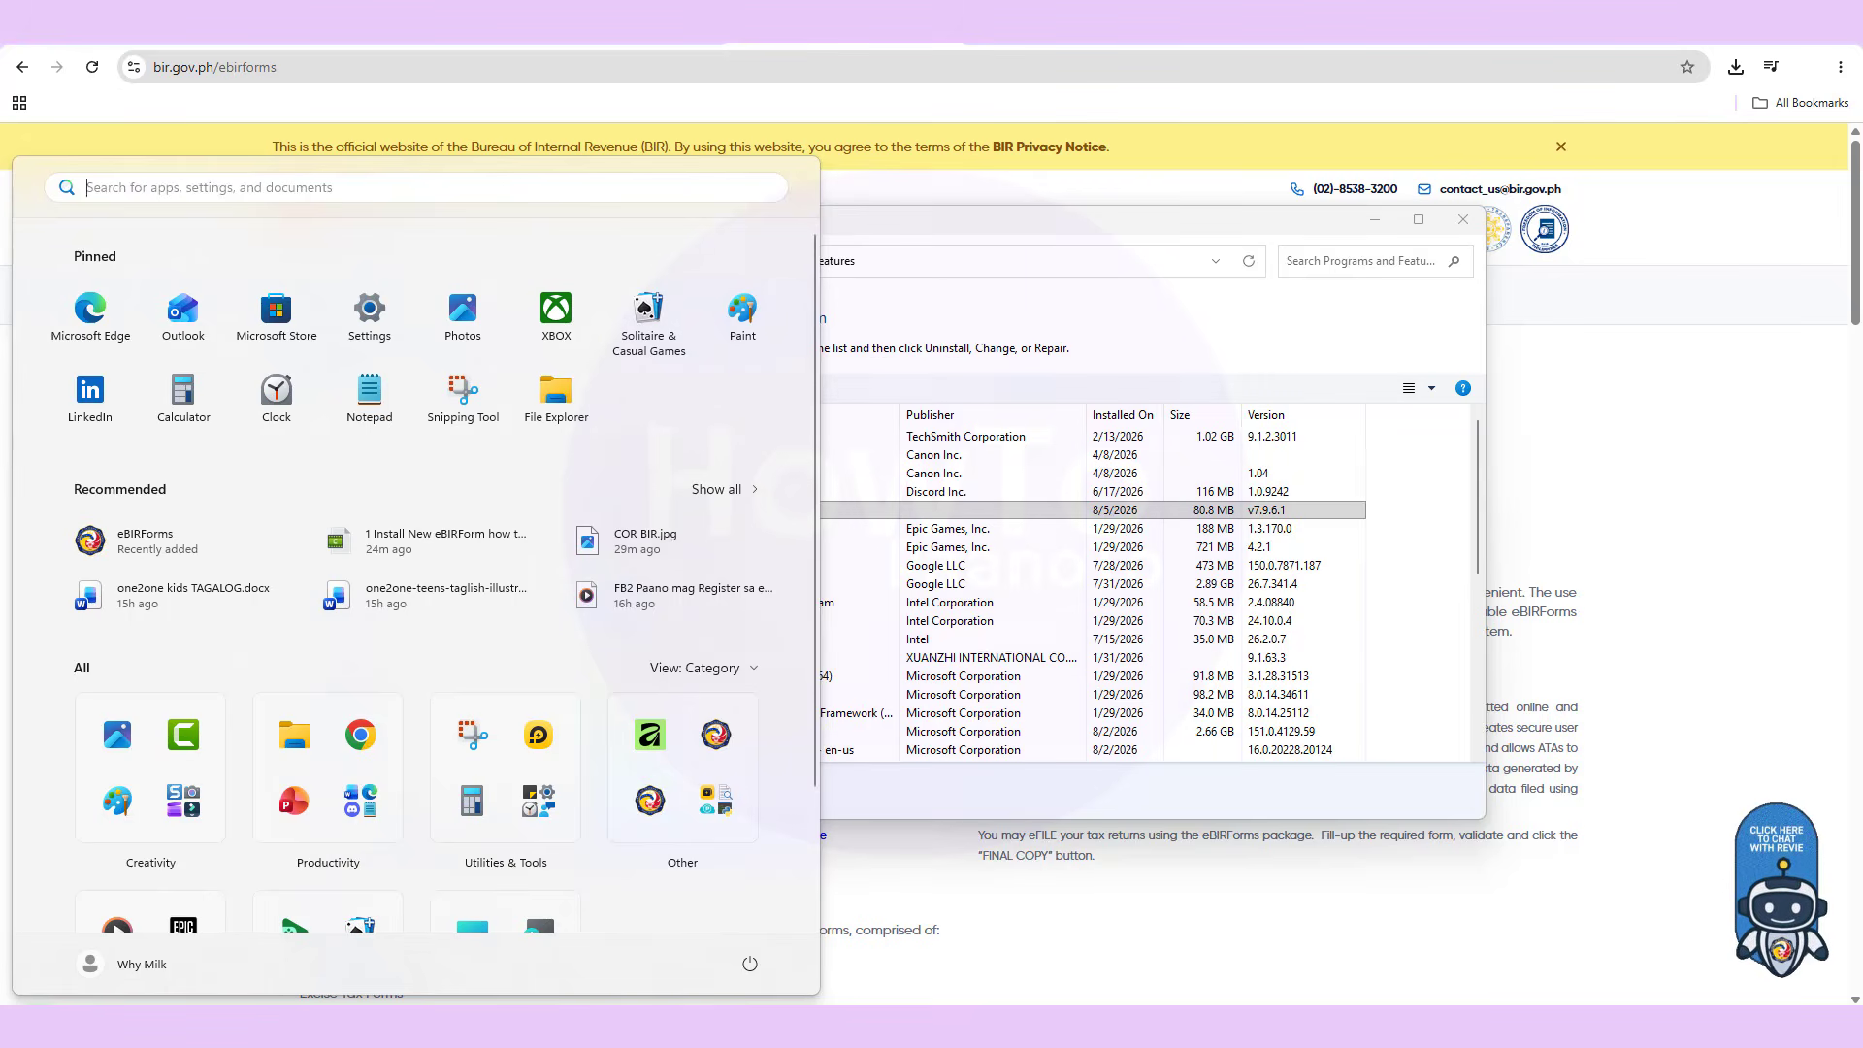
{"action": "type", "text": "ebirf"}
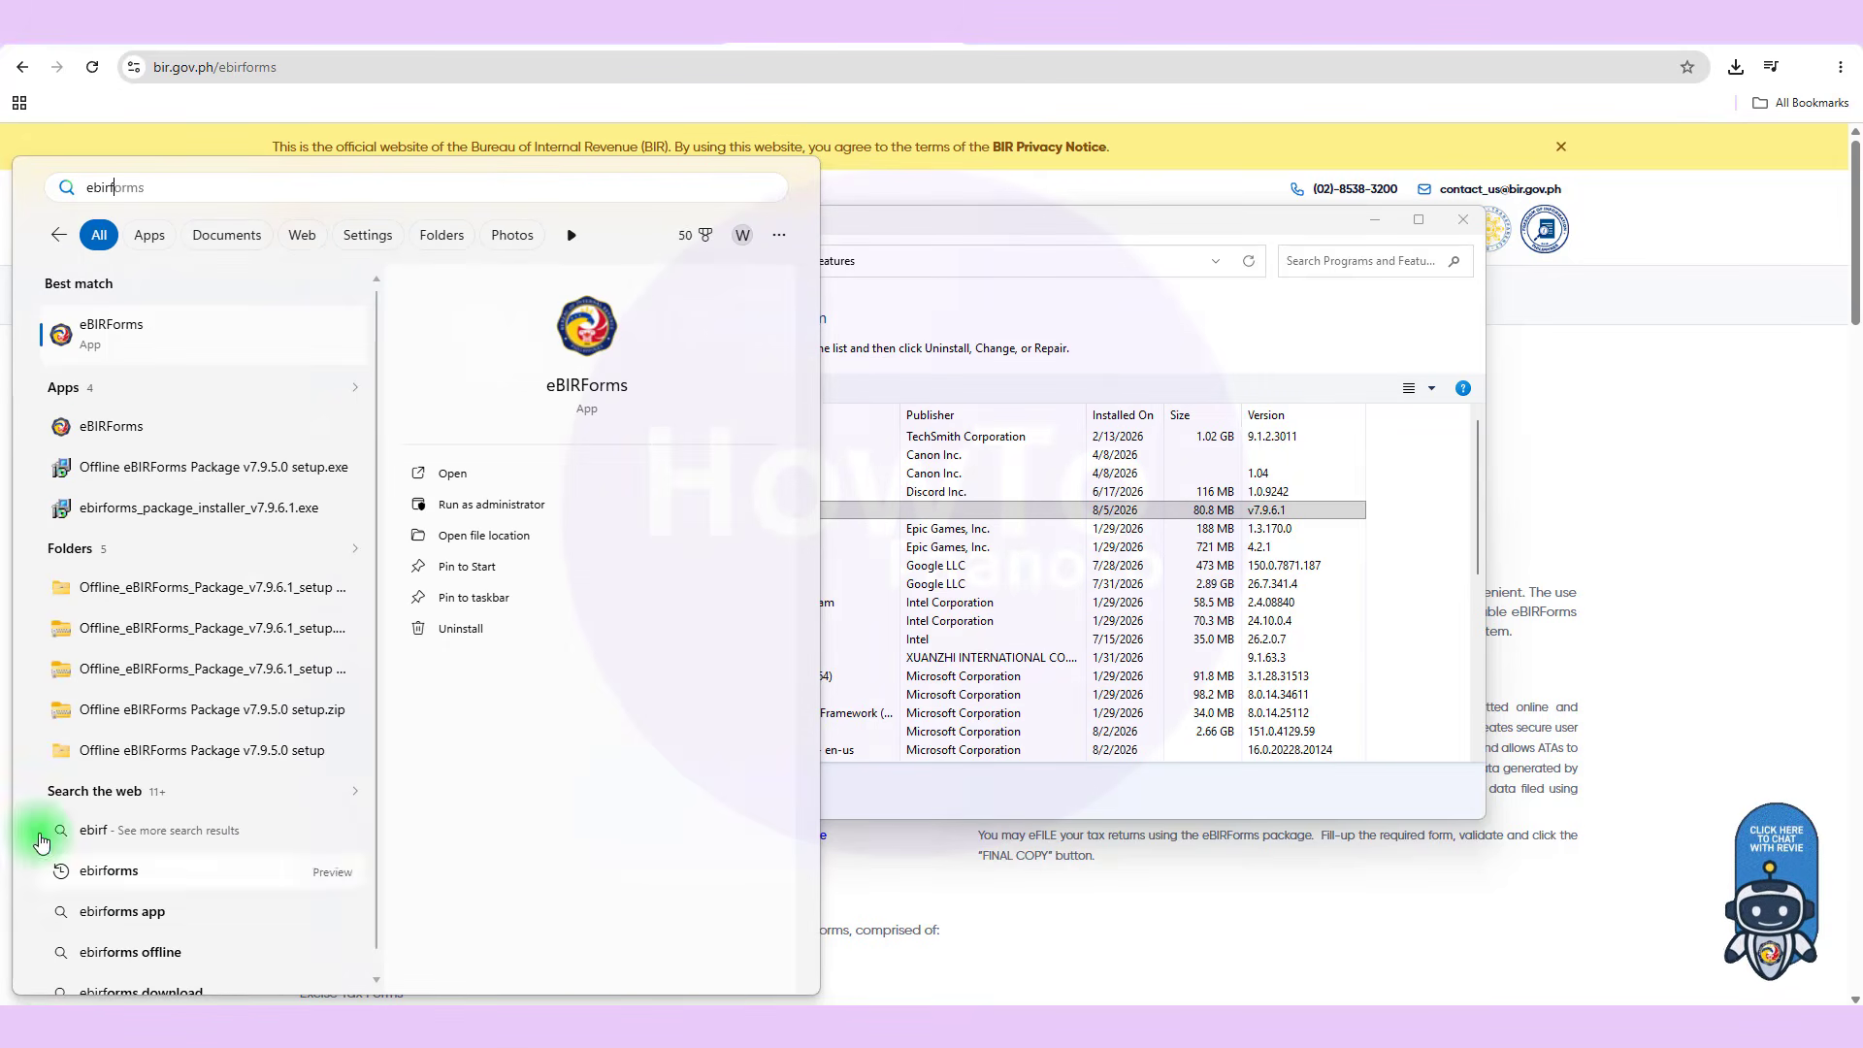
{"action": "left_click", "coordinate": [111, 333]}
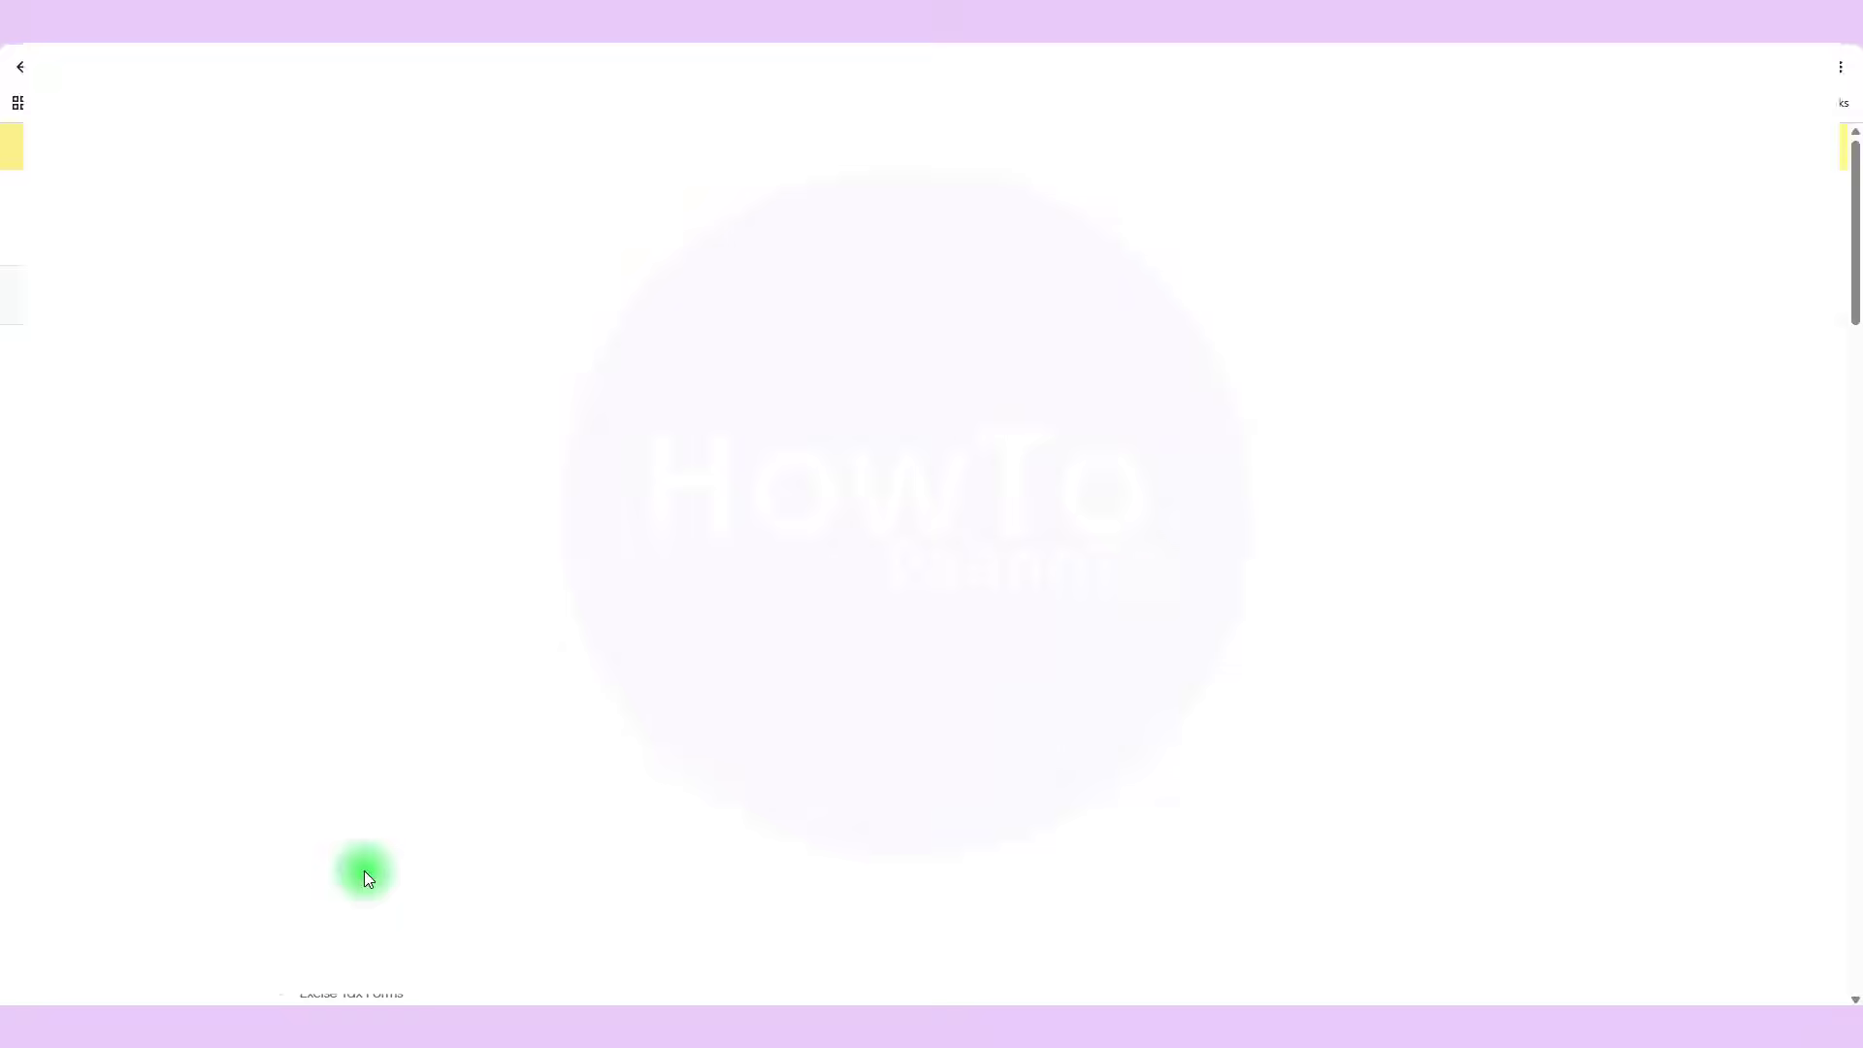
{"action": "left_click_drag", "start_coordinate": [1019, 24], "coordinate": [1003, 290]}
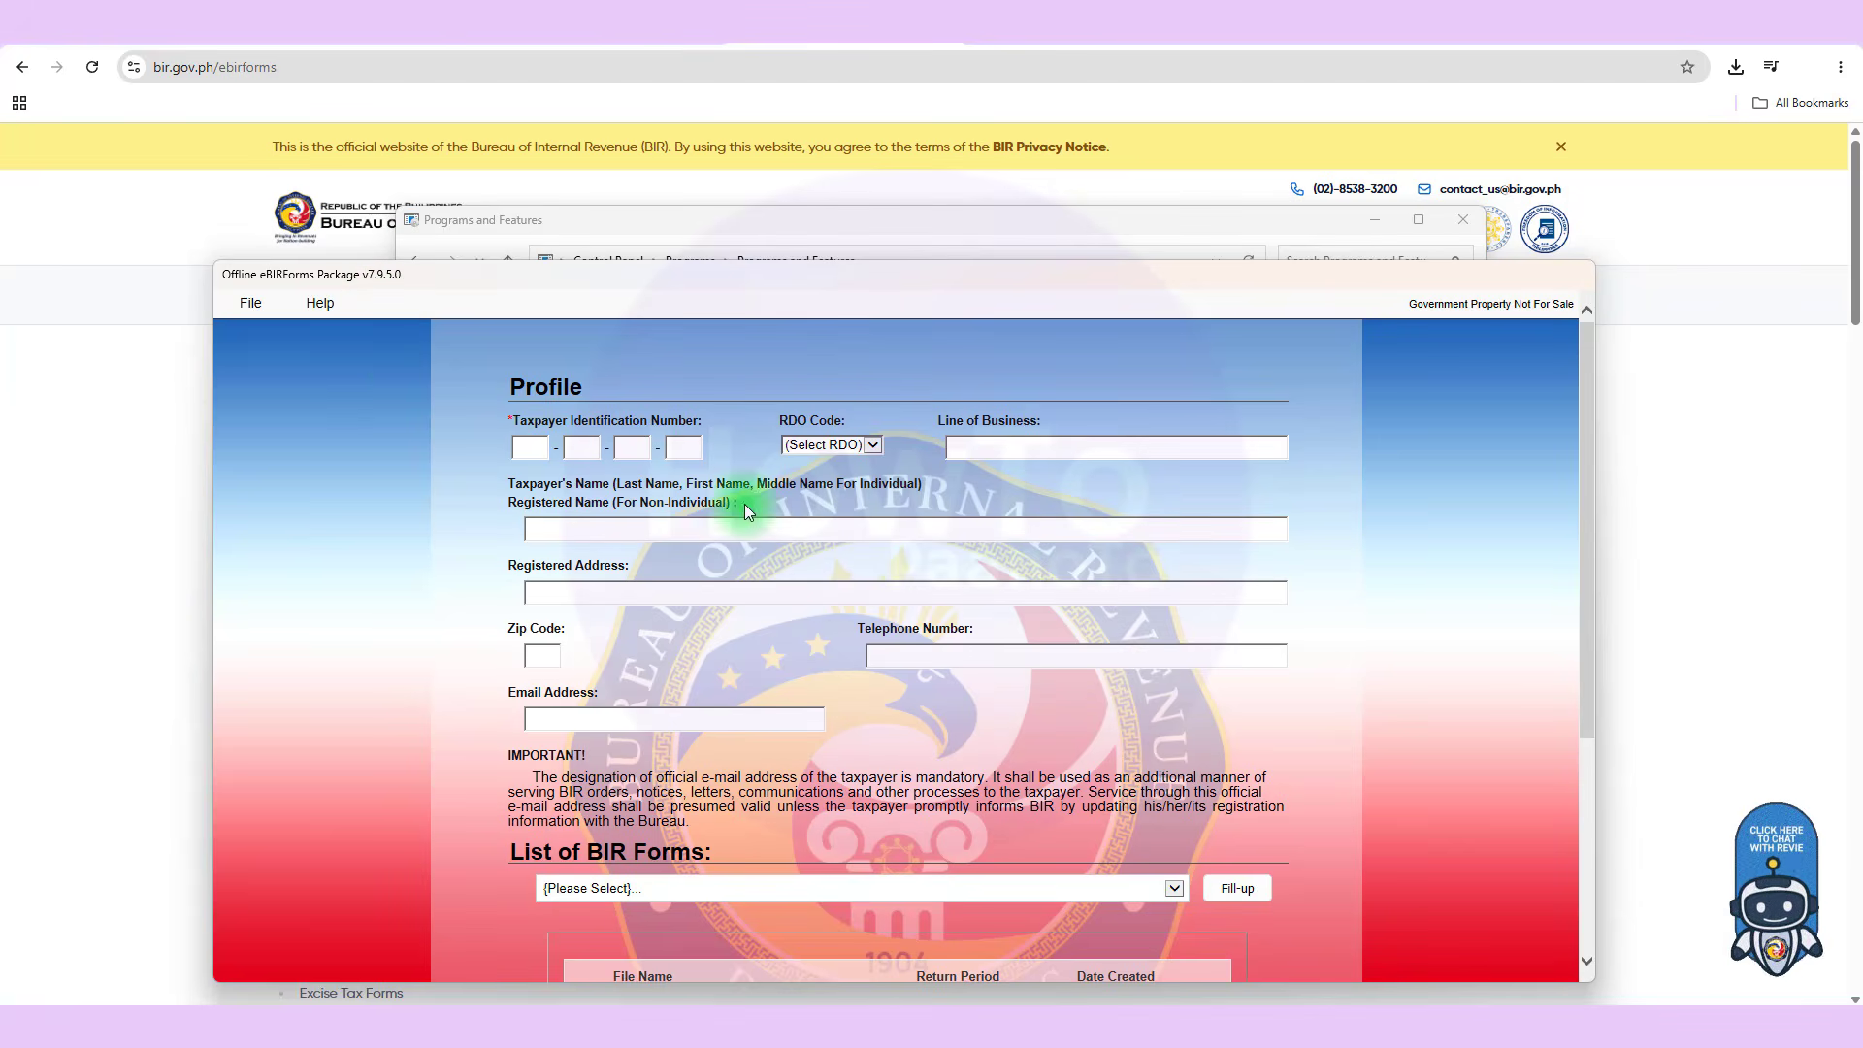
{"action": "scroll", "coordinate": [422, 825], "scroll_direction": "down", "scroll_amount": 5}
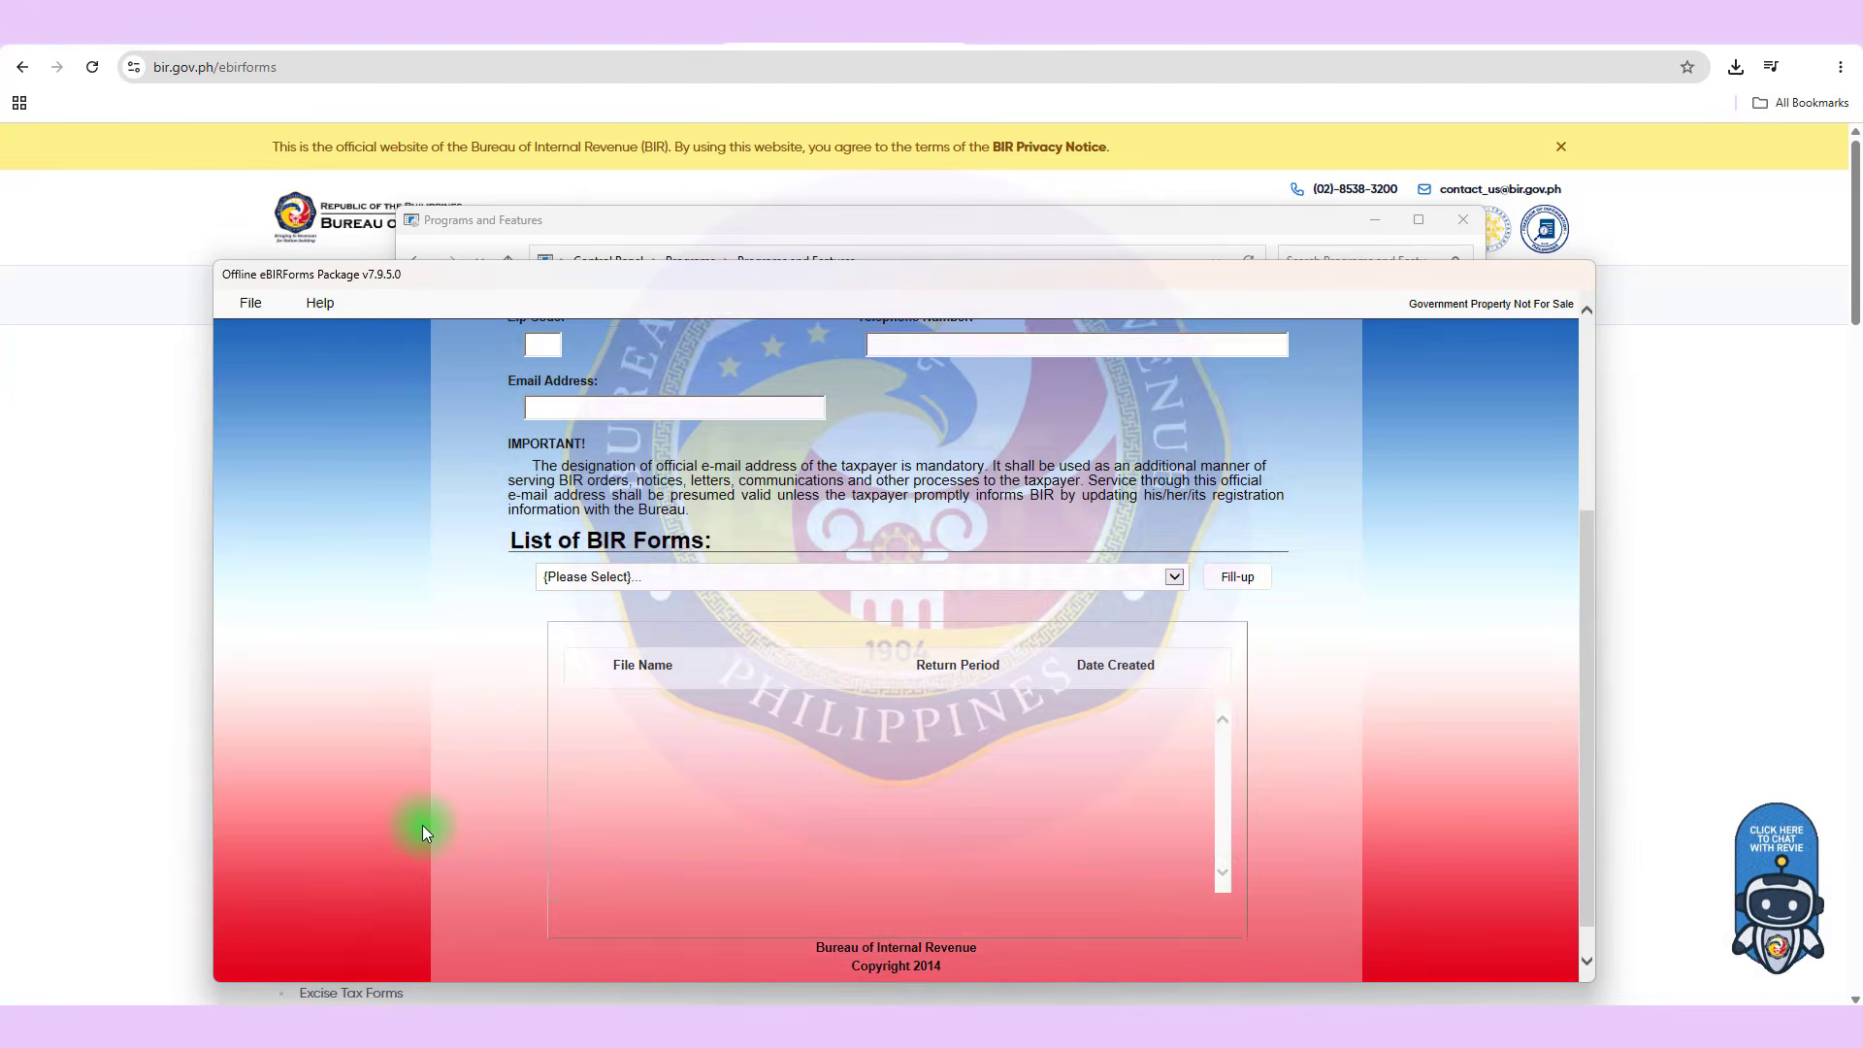
{"action": "scroll", "coordinate": [423, 825], "scroll_direction": "up", "scroll_amount": 5}
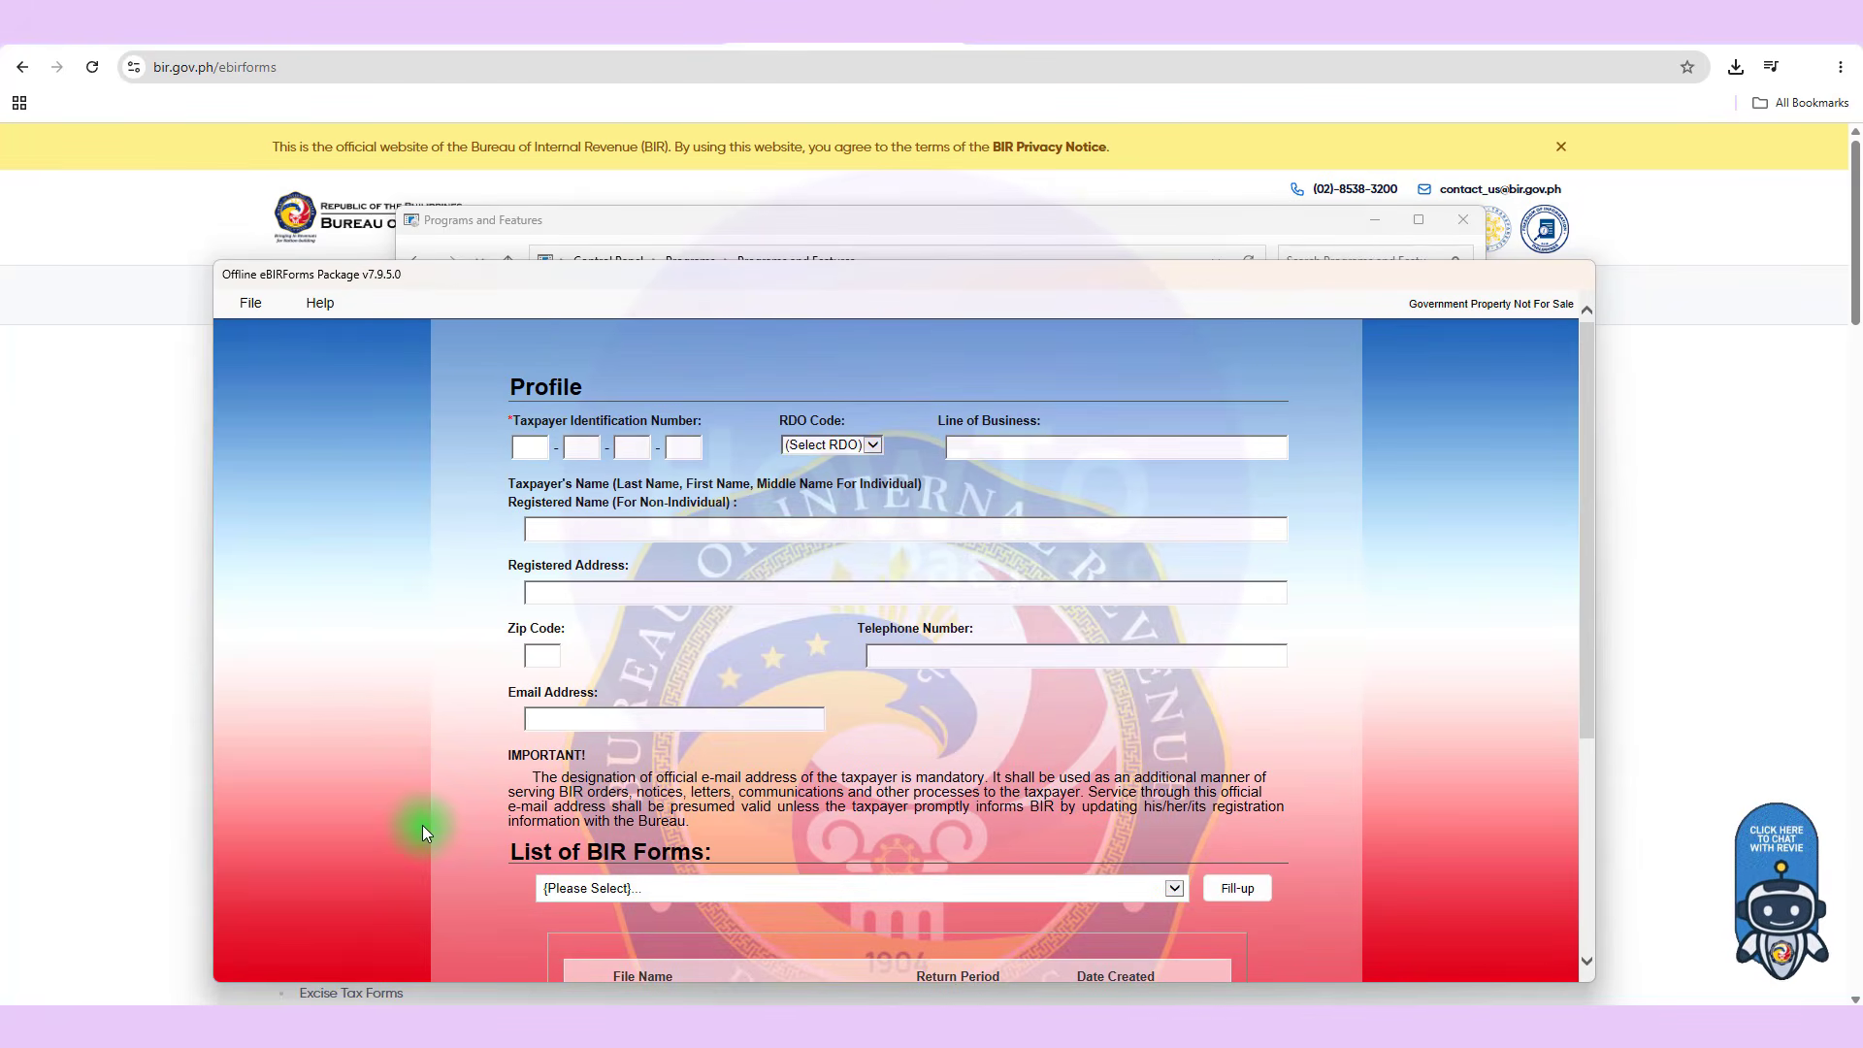
Exit the old eBIRForms v7.9.5.0 from its profile page.
{"action": "left_click", "coordinate": [250, 303]}
{"action": "left_click", "coordinate": [250, 303]}
{"action": "left_click", "coordinate": [251, 303]}
{"action": "left_click", "coordinate": [258, 359]}
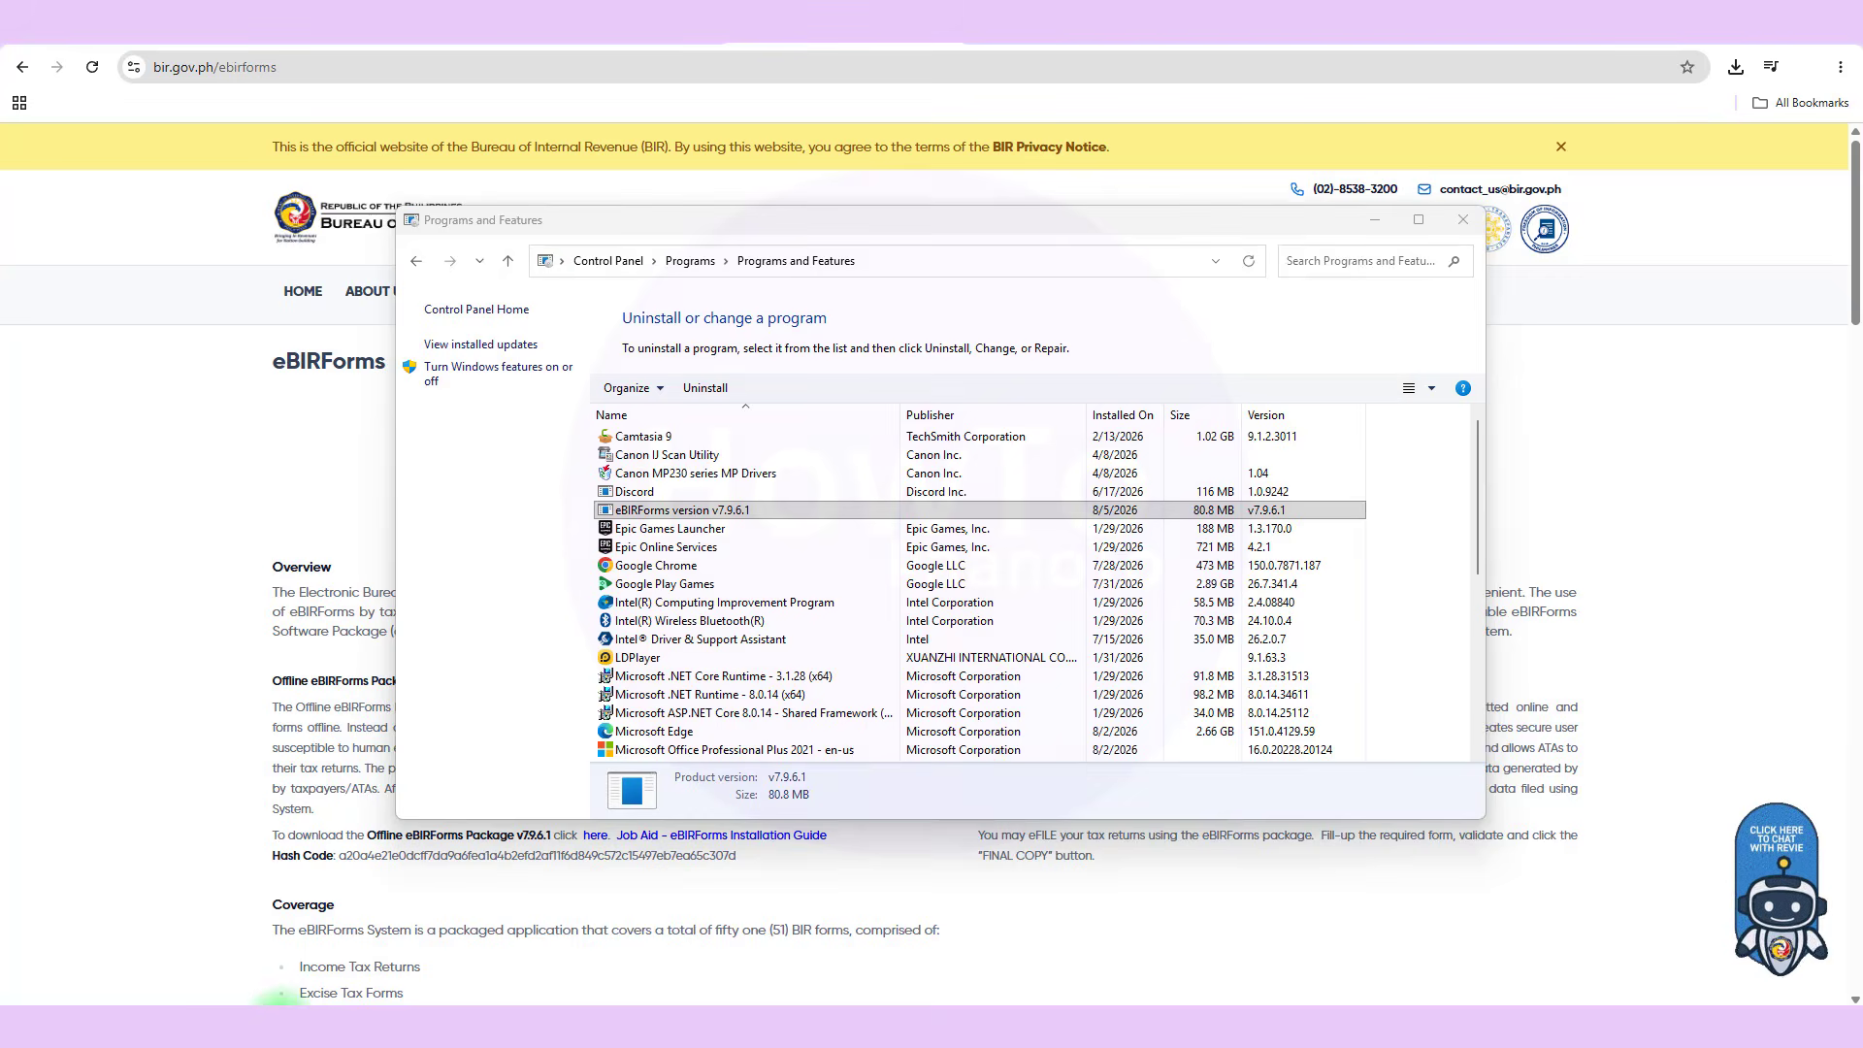
Search Windows for ebirform and launch the other eBIRForms entry, version 7.9.6.1.
{"action": "left_click", "coordinate": [366, 482]}
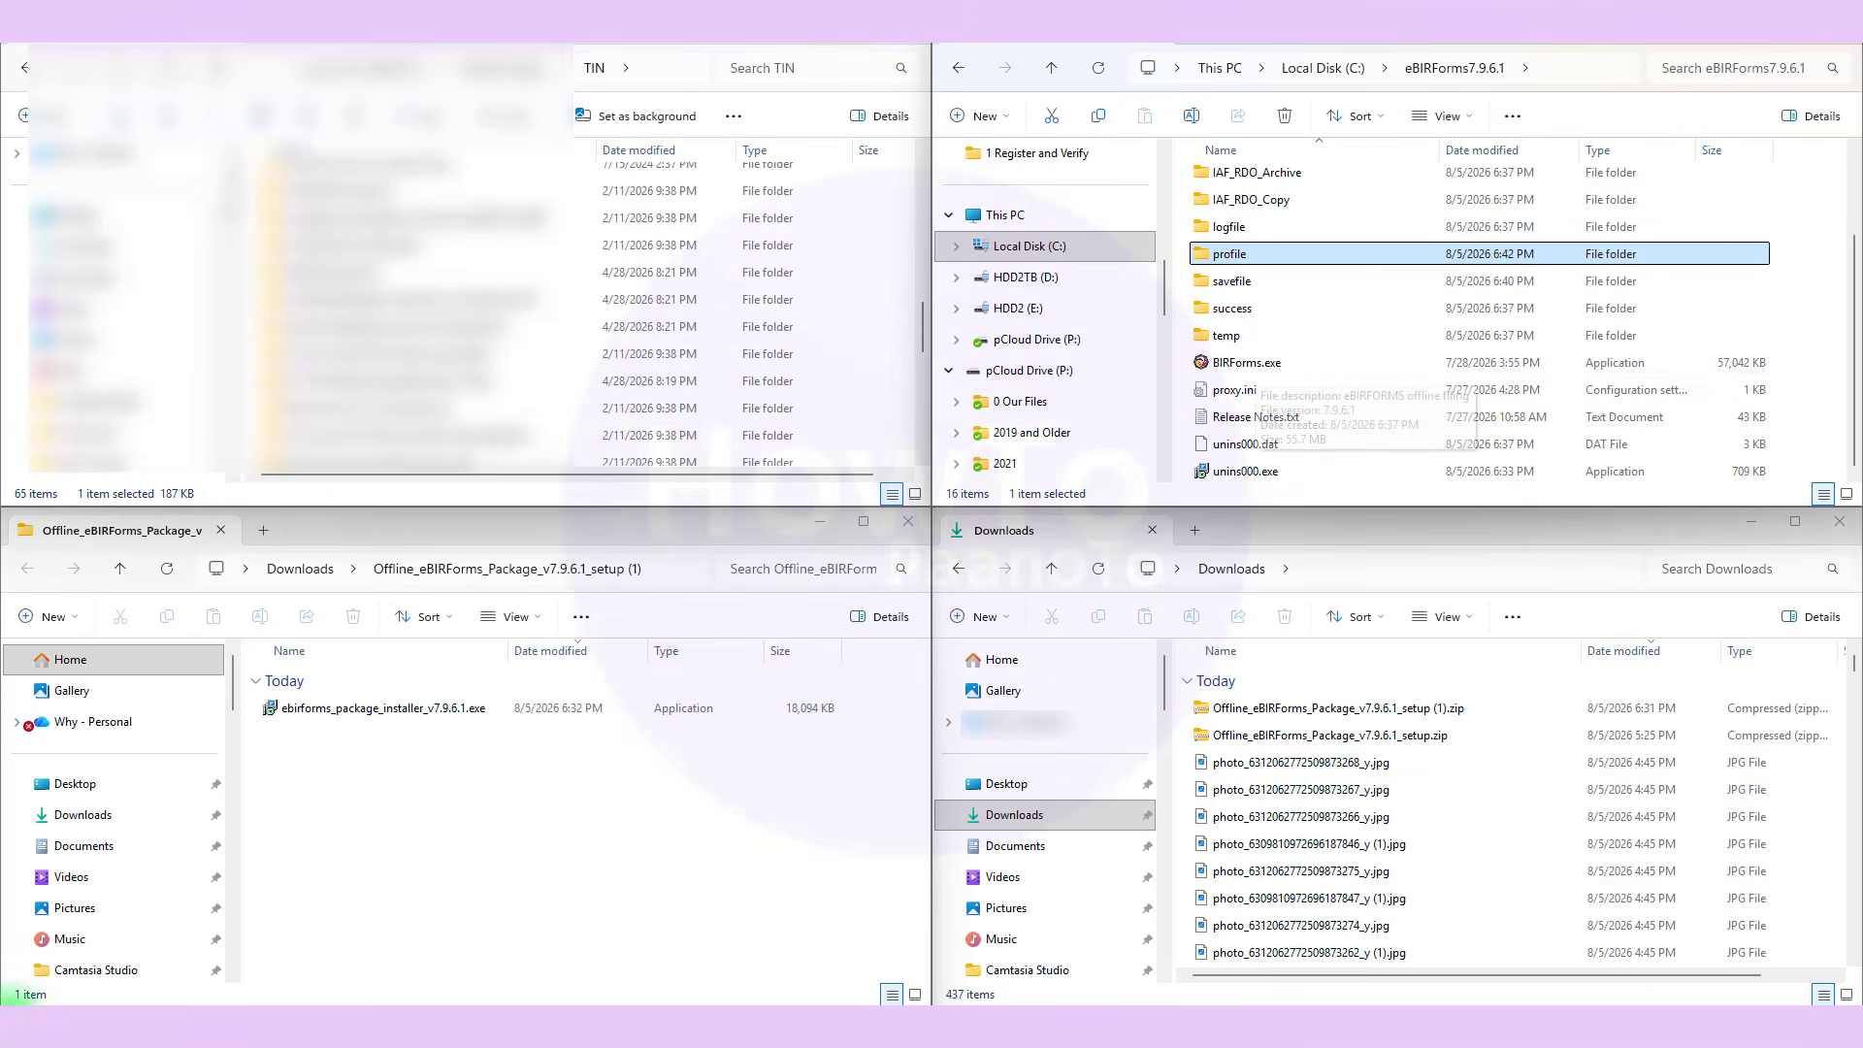
{"action": "key", "text": "super"}
{"action": "type", "text": "ebirform"}
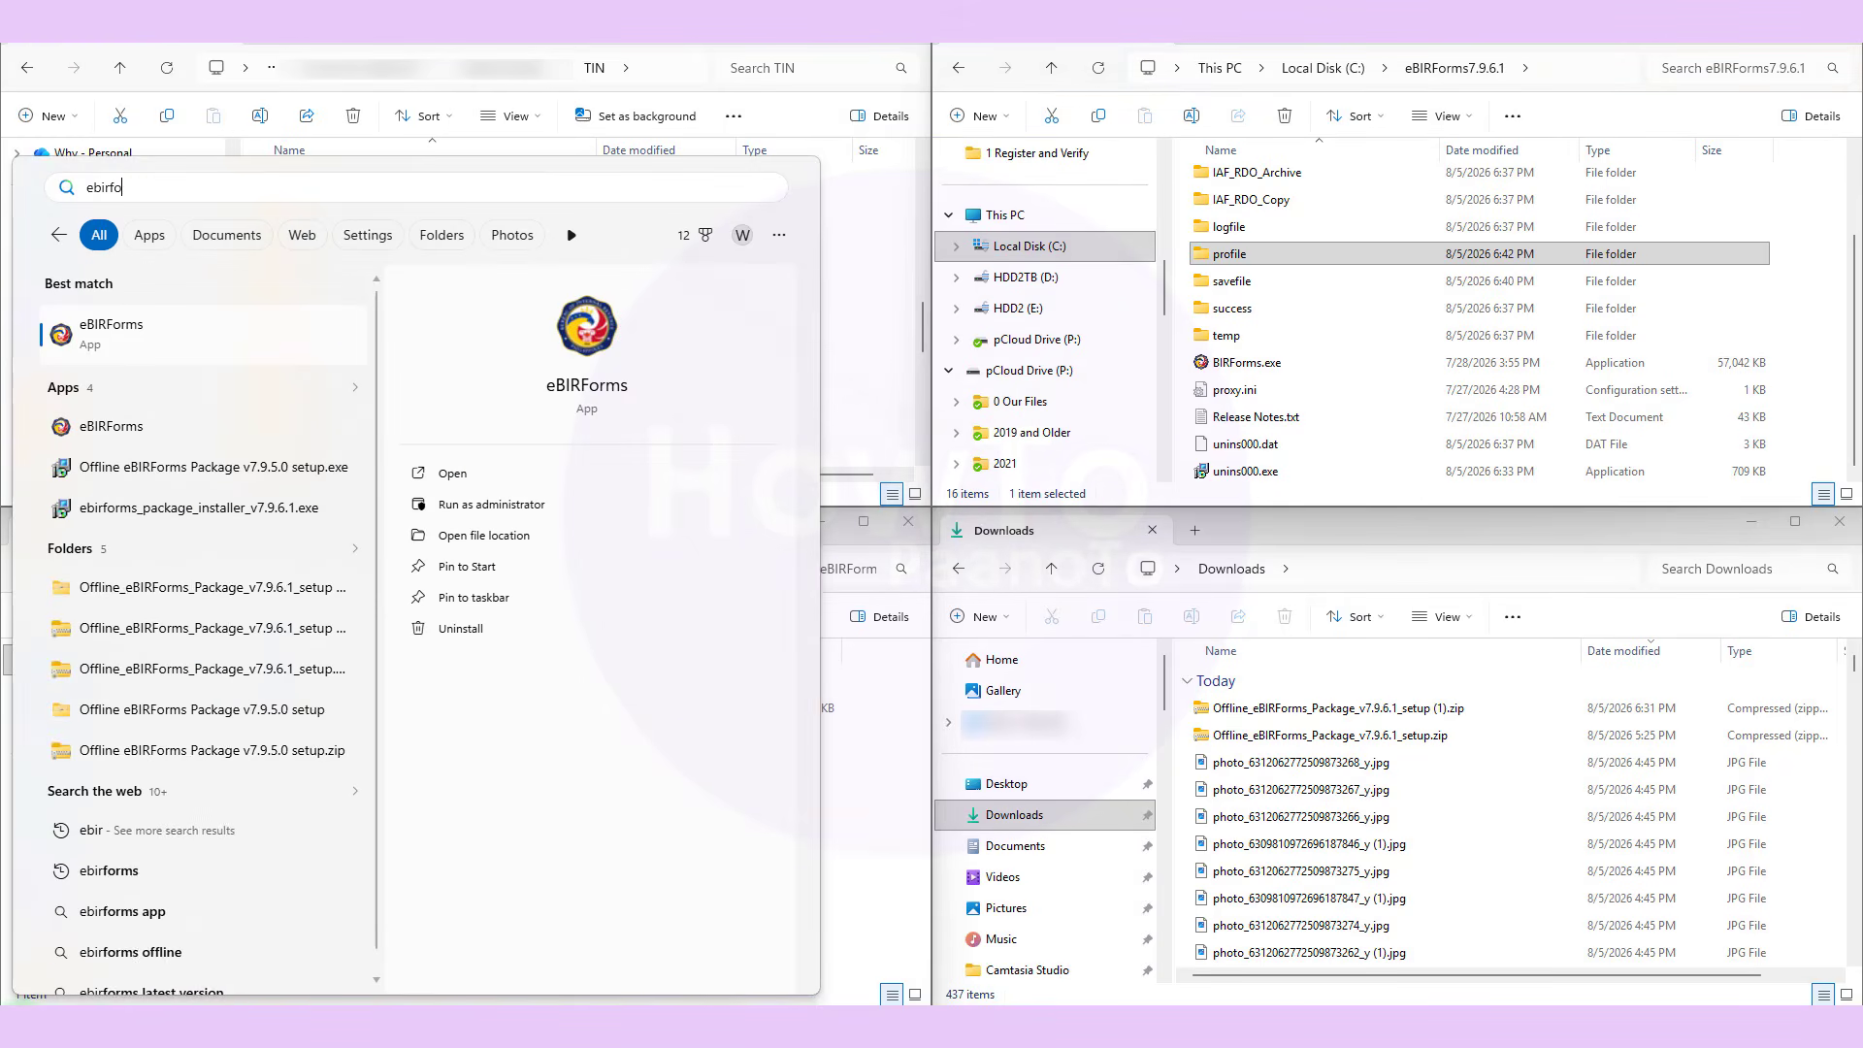
{"action": "left_click", "coordinate": [152, 441]}
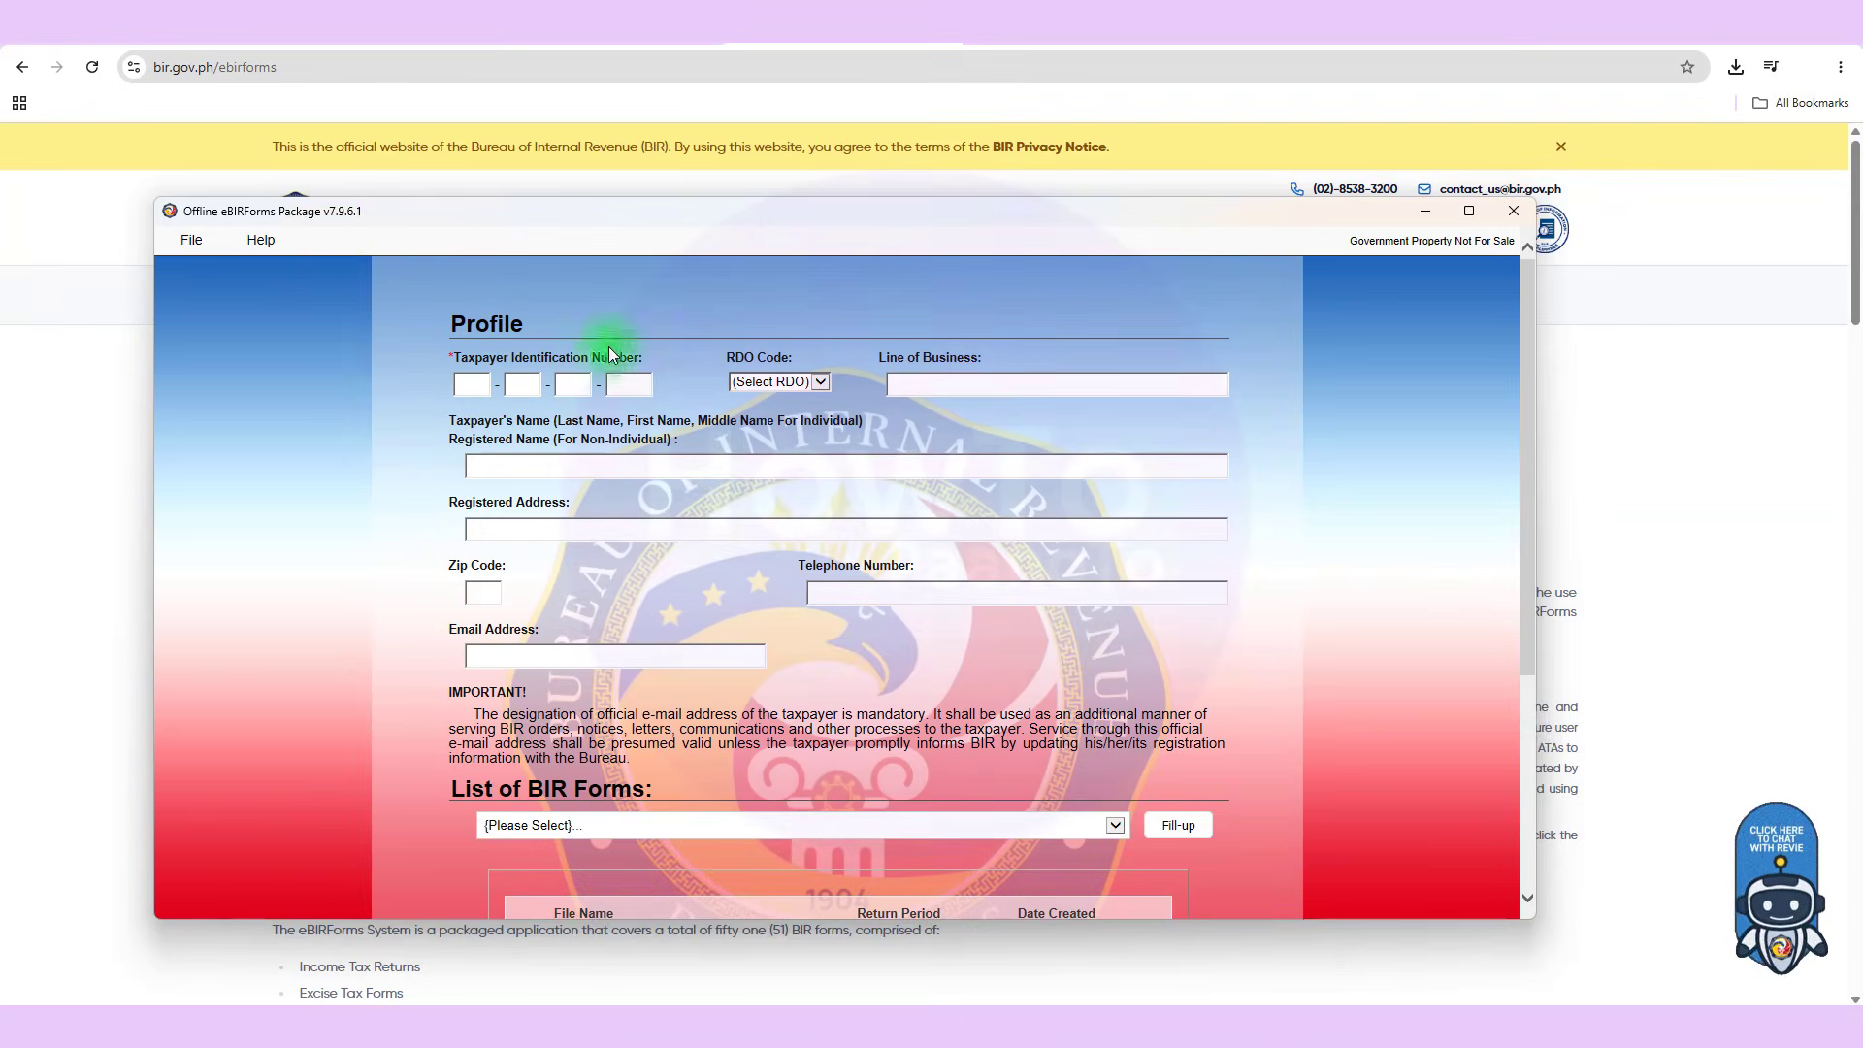